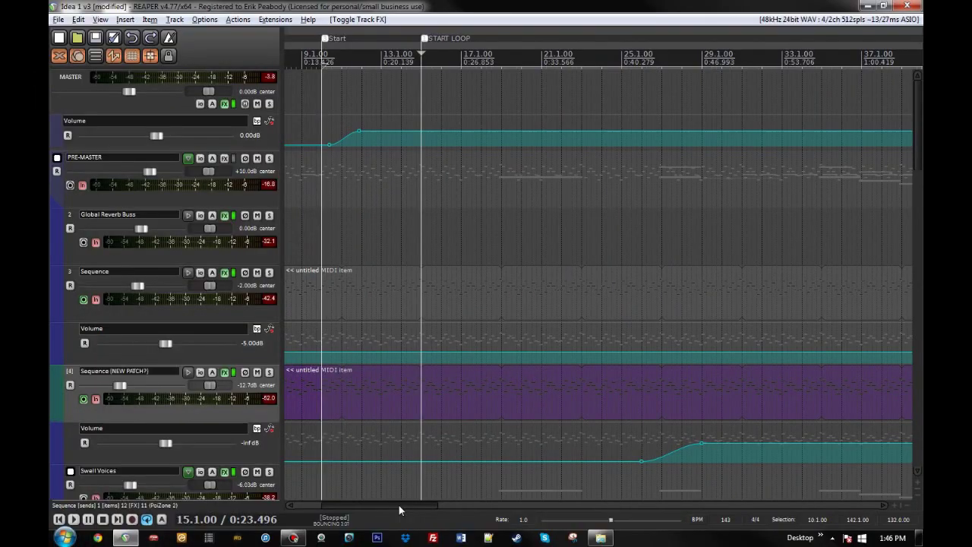
left_click_drag(399, 508, 397, 508)
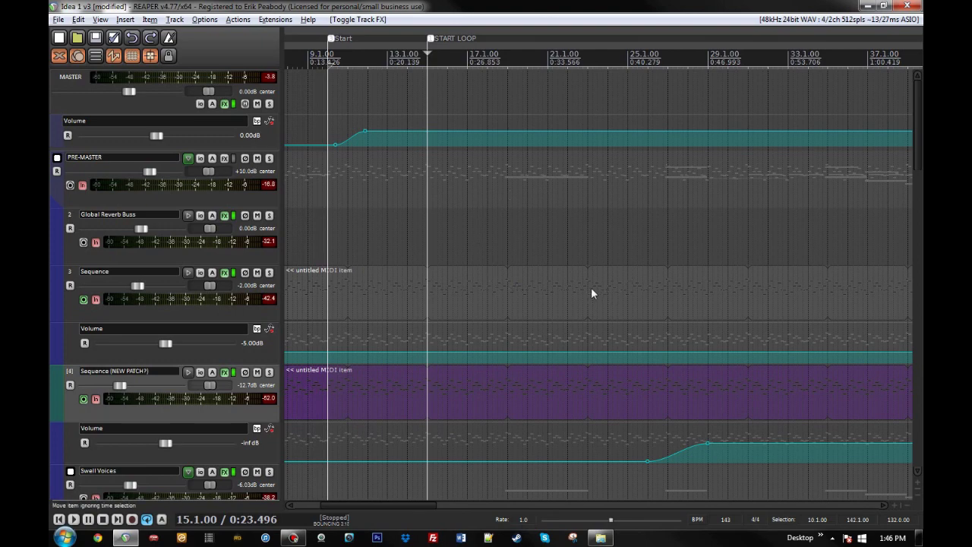
left_click_drag(413, 505, 448, 503)
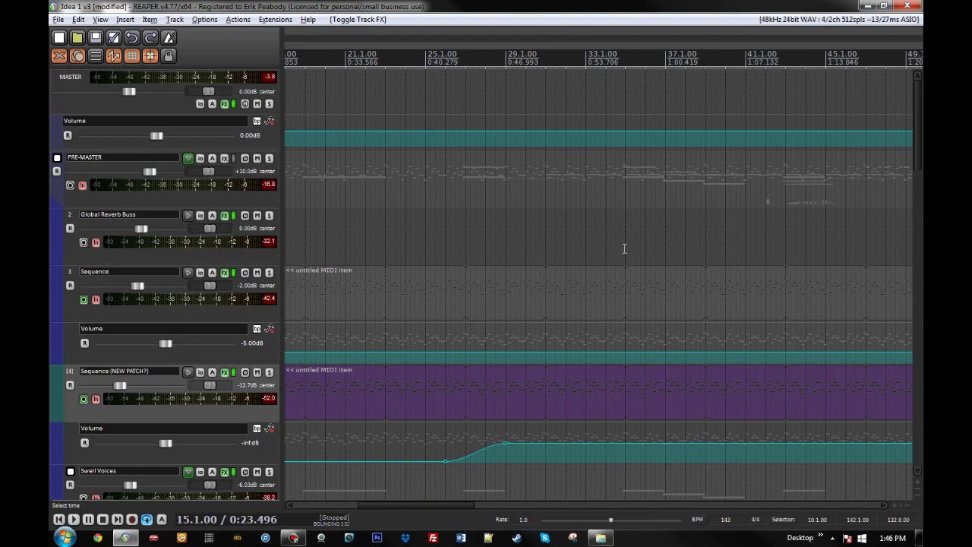
left_click_drag(458, 503, 431, 501)
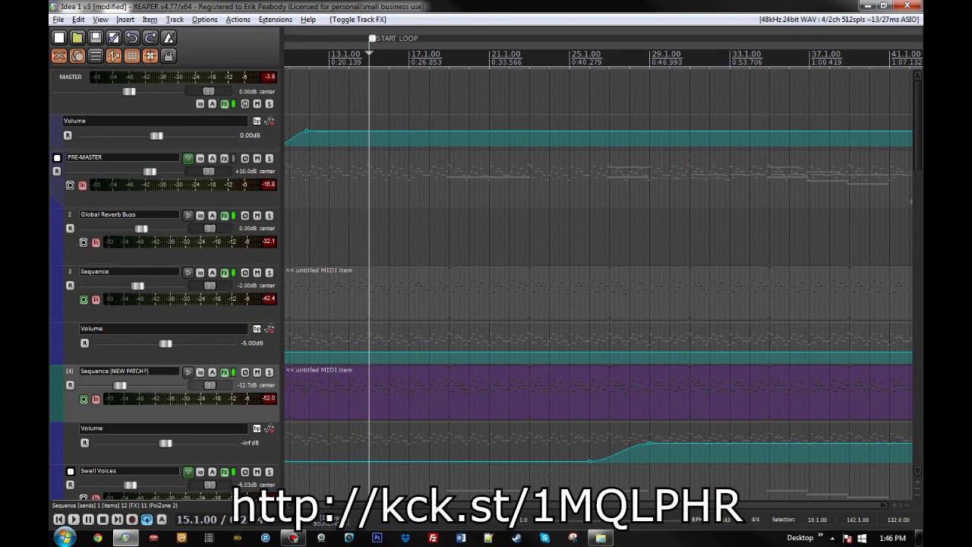
mouse_move(432, 502)
left_mouse_down()
mouse_move(420, 501)
mouse_move(467, 508)
mouse_move(422, 503)
left_mouse_up()
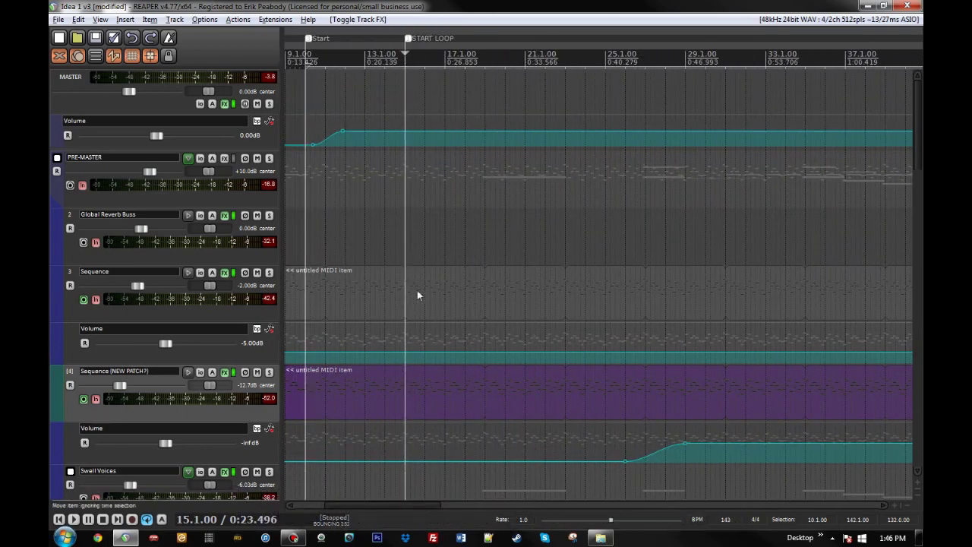
- Look over the project's whole track list, from the master track down to the Hat L and Hat R tracks
scroll(48, 331, "down", 10)
scroll(49, 330, "down", 5)
scroll(48, 330, "up", 6)
scroll(49, 330, "down", 9)
scroll(48, 331, "down", 3)
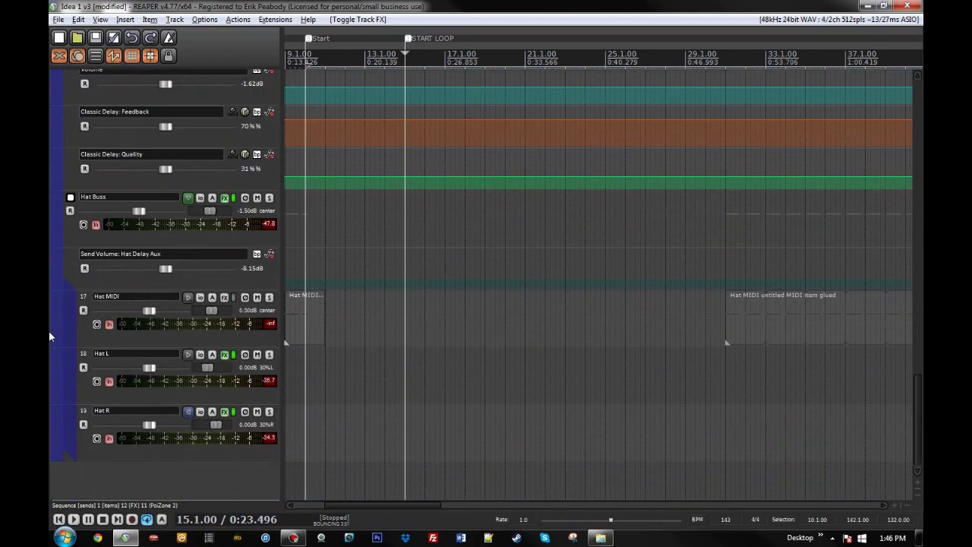
scroll(48, 330, "up", 12)
scroll(49, 331, "up", 10)
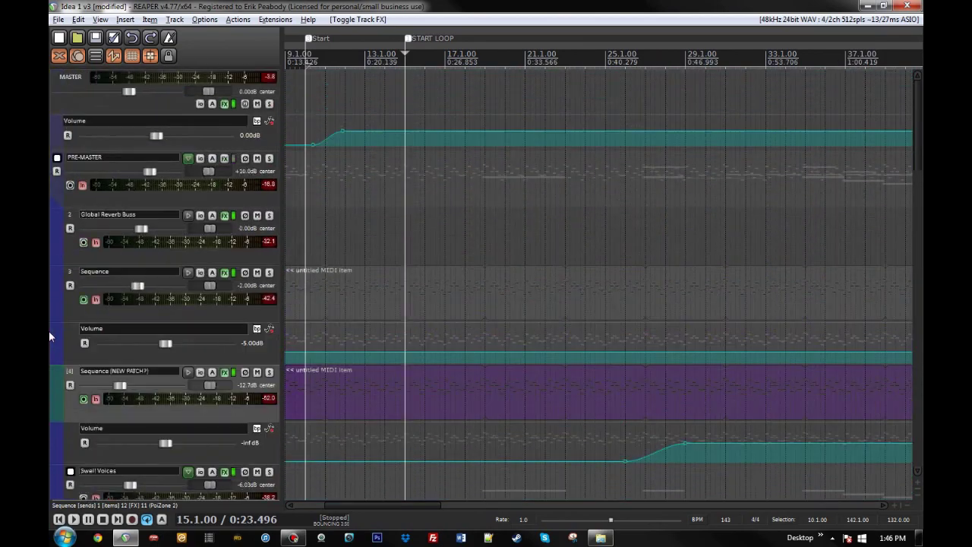
- Play the song from about bar 55 and look through the tracks from Swell Voices down to Hat Delay Aux
scroll(527, 234, "down", 4)
scroll(526, 233, "down", 2)
scroll(53, 321, "down", 8)
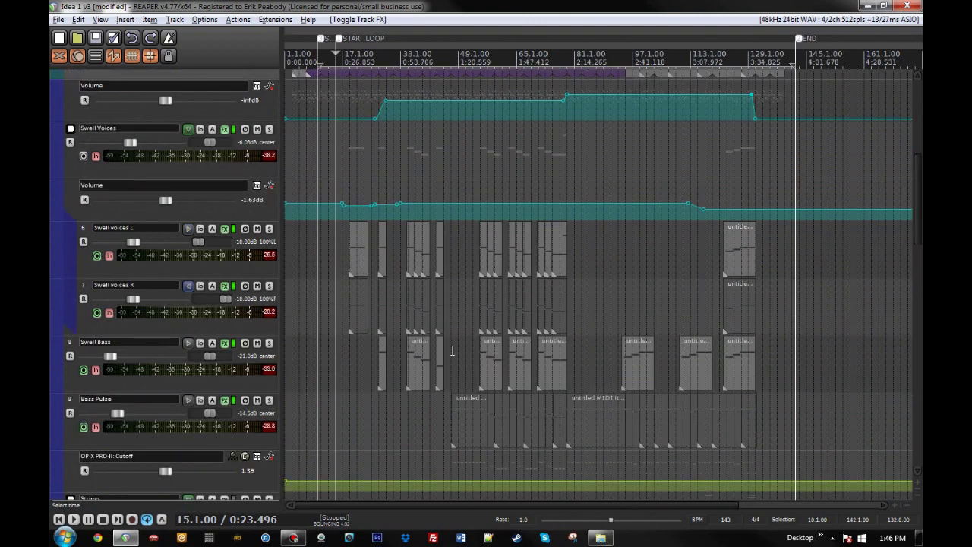
left_click(480, 189)
key("space")
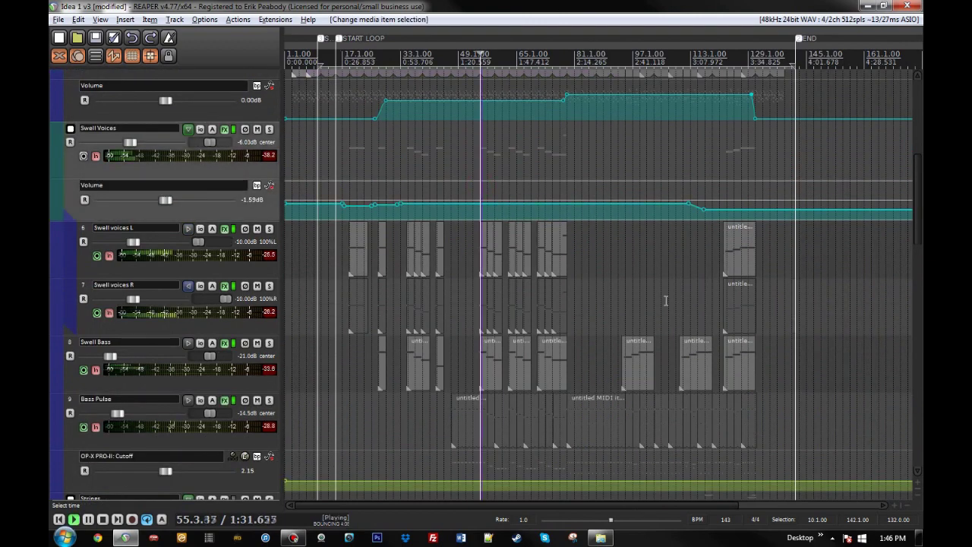
scroll(642, 293, "up", 4)
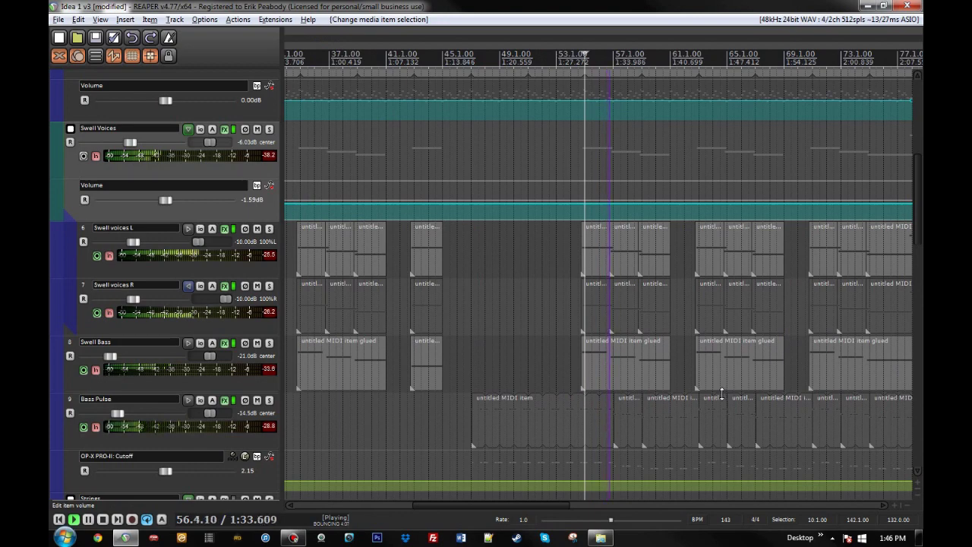
scroll(721, 393, "down", 2)
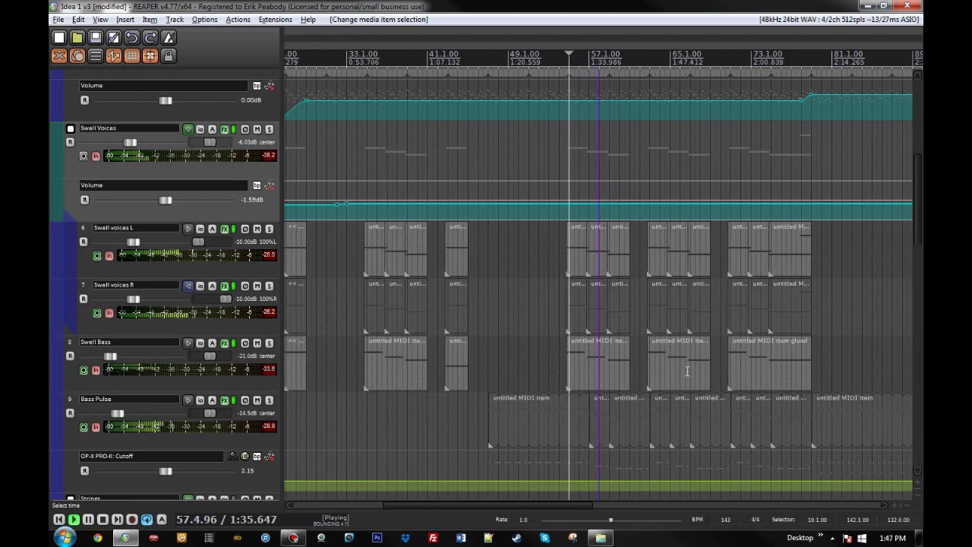
scroll(768, 422, "down", 2)
scroll(48, 374, "down", 8)
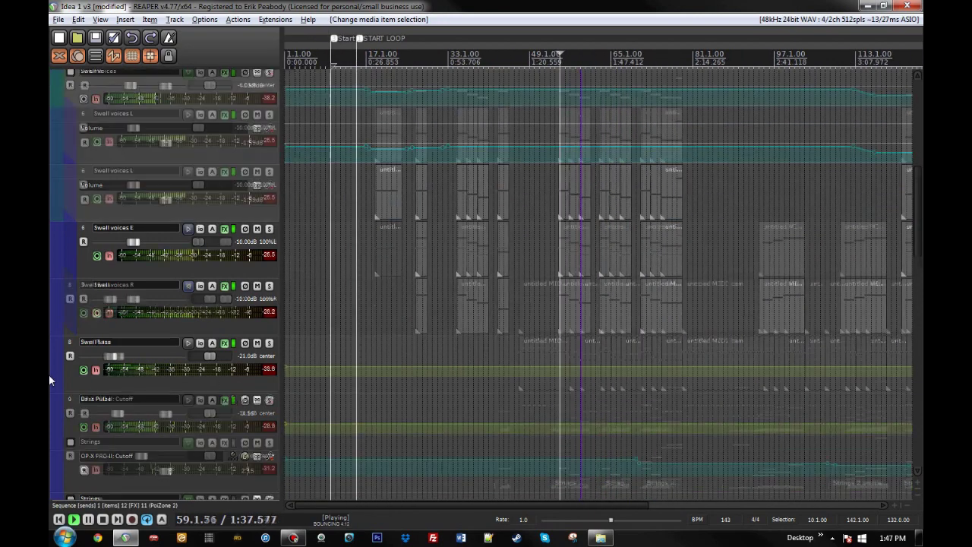
scroll(48, 374, "down", 3)
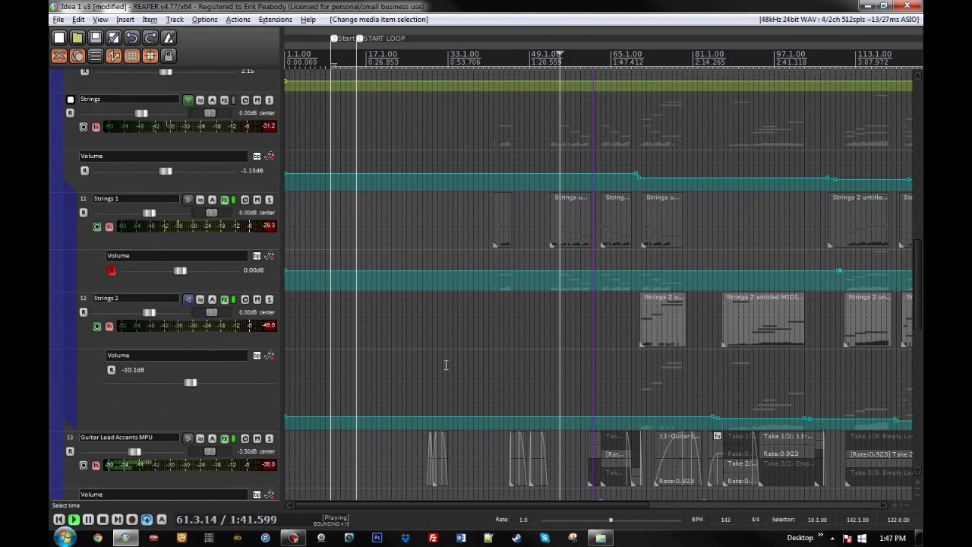
scroll(49, 380, "down", 8)
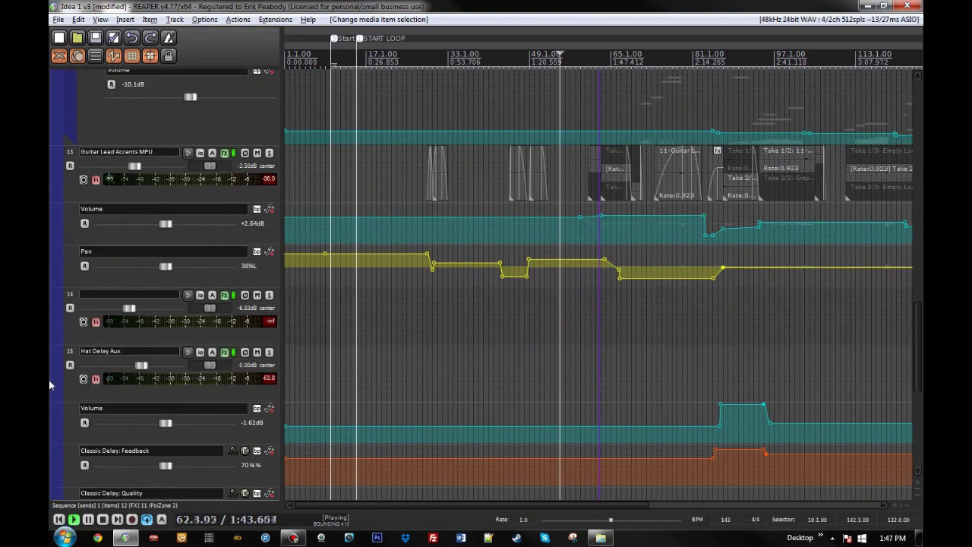
scroll(49, 379, "up", 15)
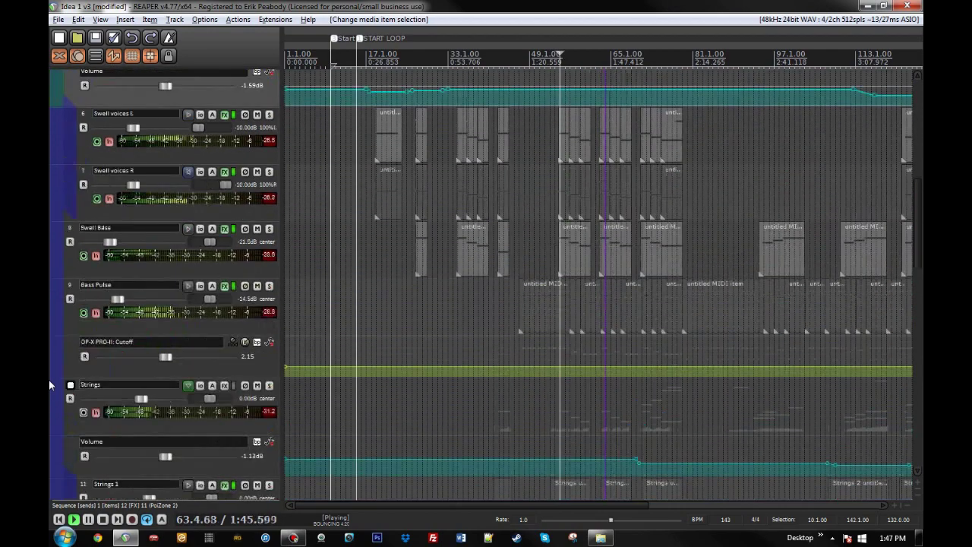
- Follow playback to the Strings 2 track, select its MIDI item near bar 74 for a closer look, and stop playback
scroll(600, 341, "down", 2)
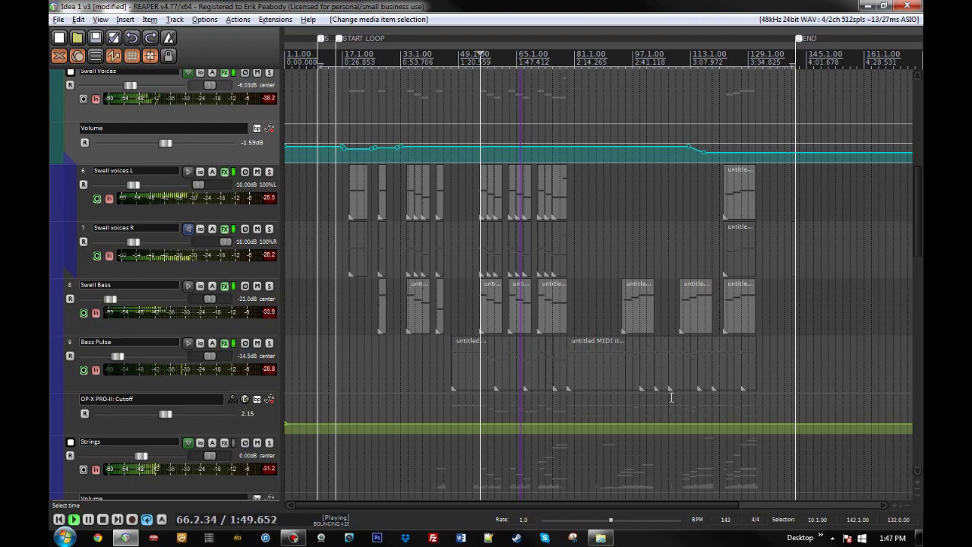
scroll(673, 398, "up", 2)
scroll(709, 398, "up", 2)
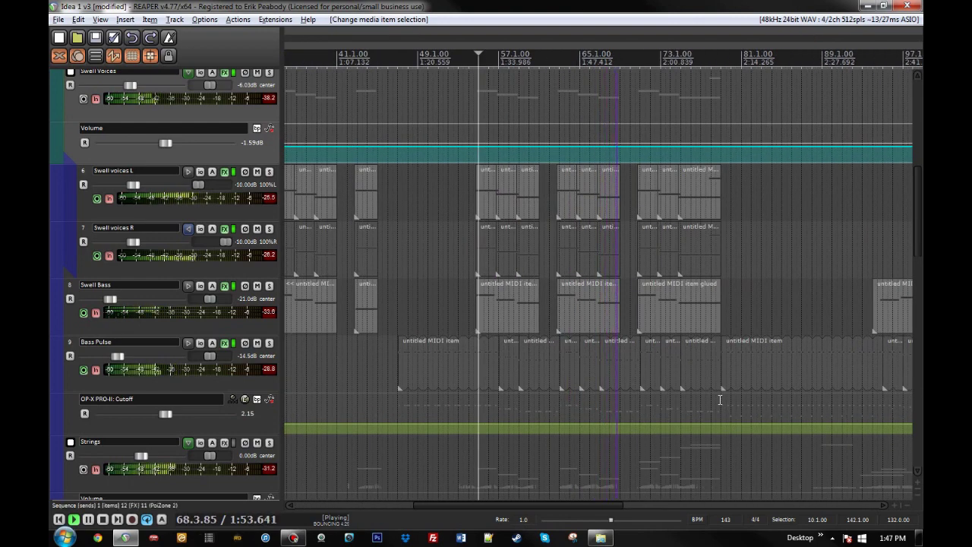
scroll(720, 400, "down", 5)
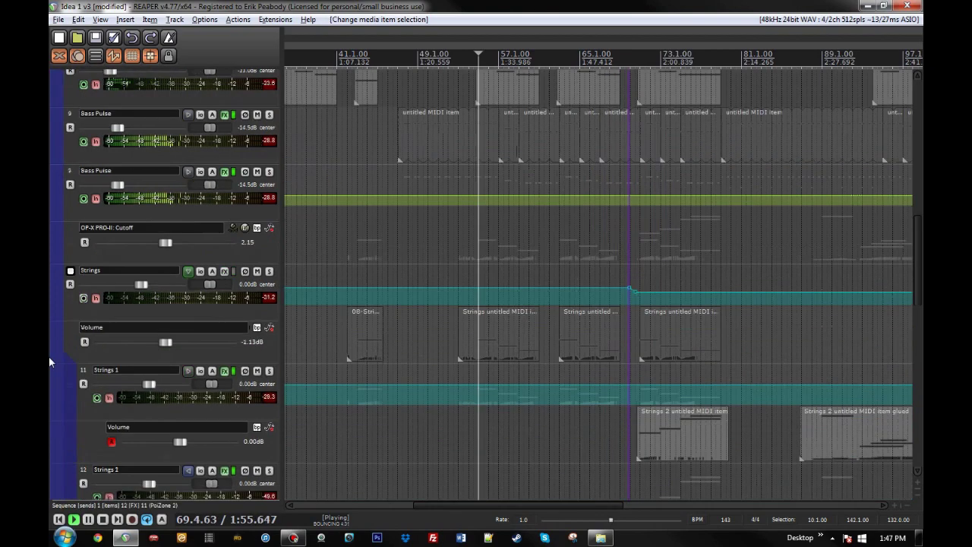
scroll(50, 362, "down", 2)
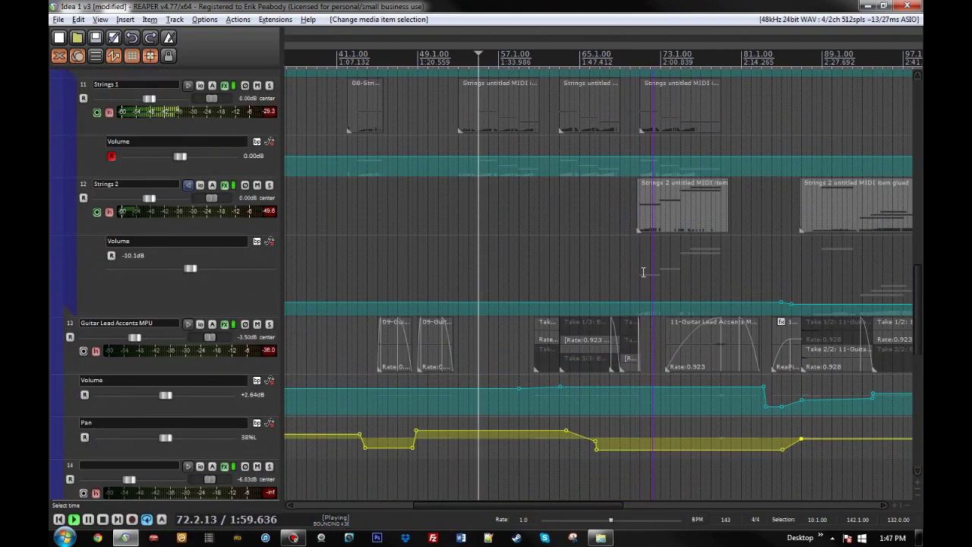
left_click(679, 211)
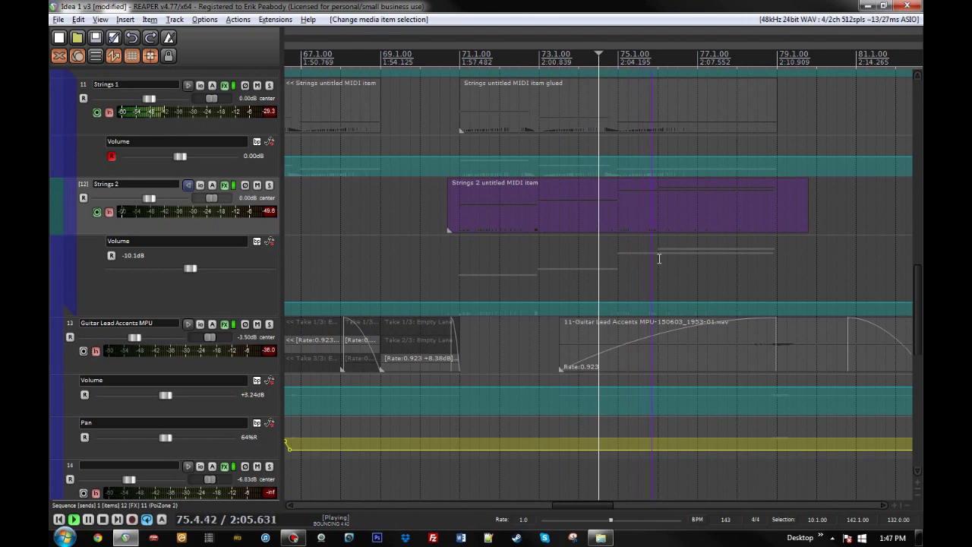
scroll(660, 258, "down", 5)
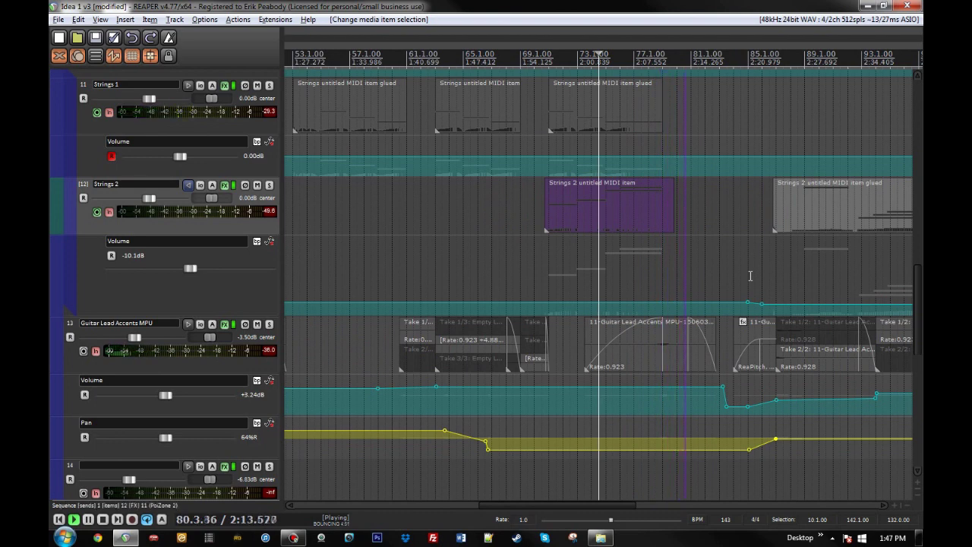
key("space")
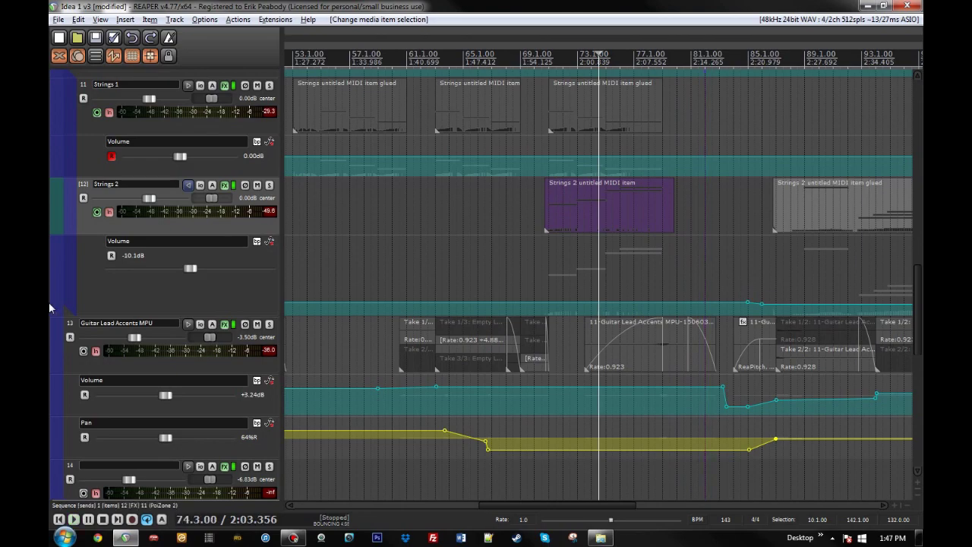
- Open the master track's FX chain and examine the settings of the EQ-based iPad emulator and the ReaVerb iPhone and iPad emulators
scroll(49, 300, "up", 15)
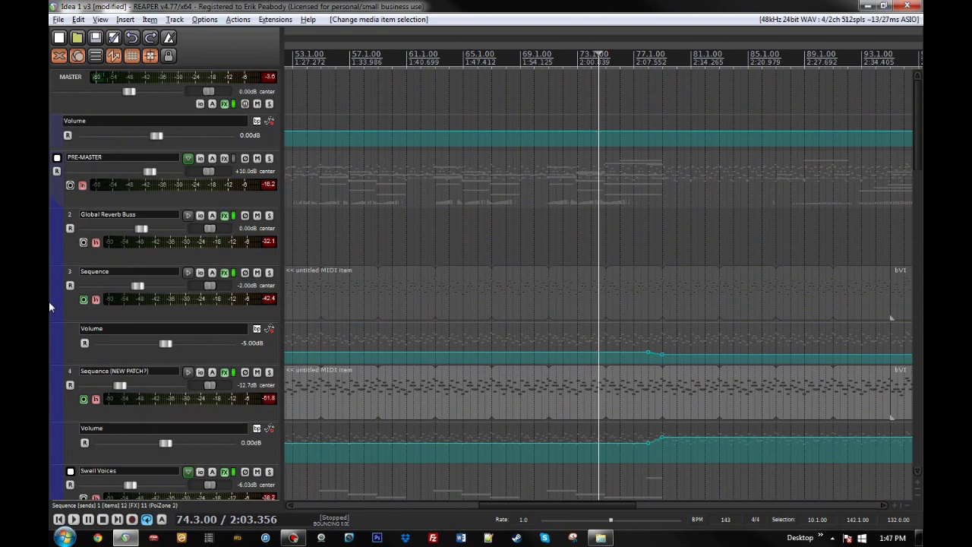
scroll(638, 316, "down", 8)
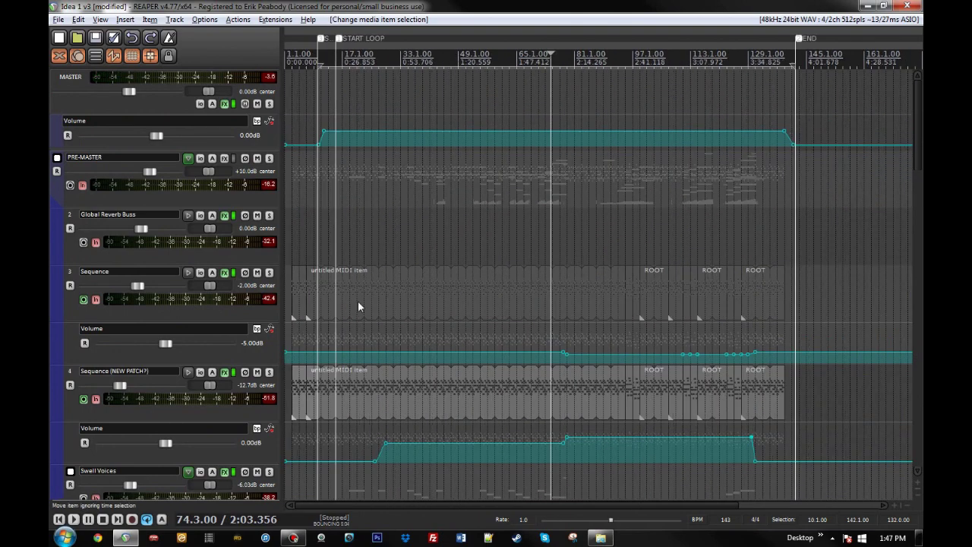
left_click(68, 80)
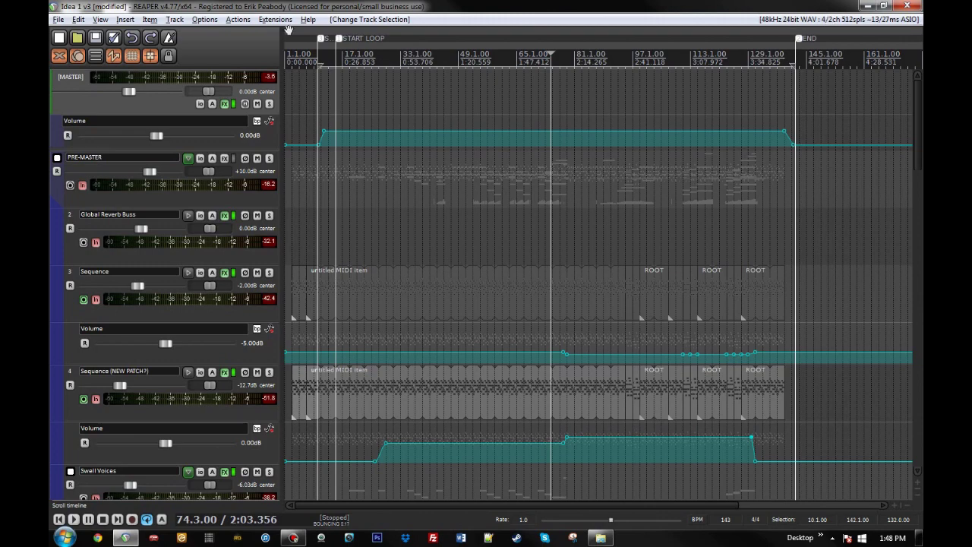
left_click(225, 104)
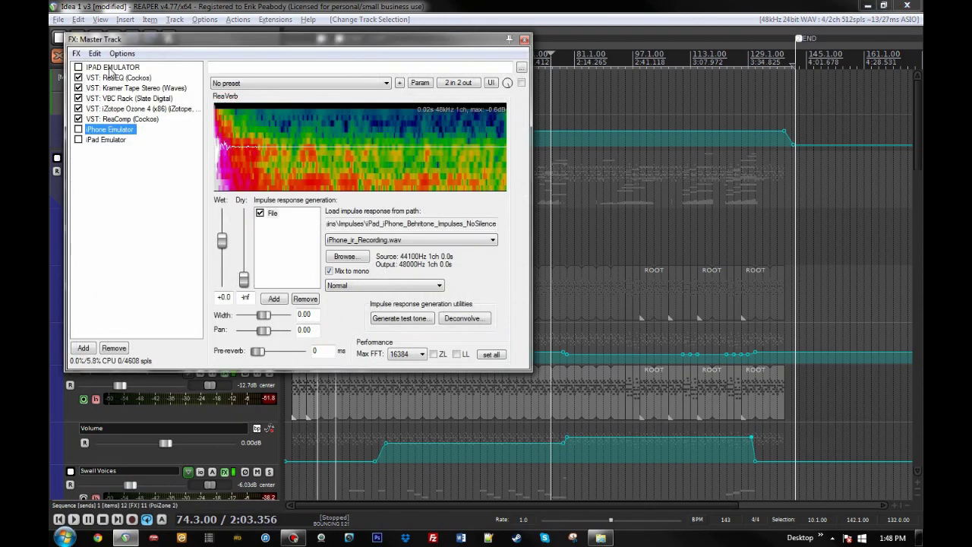
left_click(135, 68)
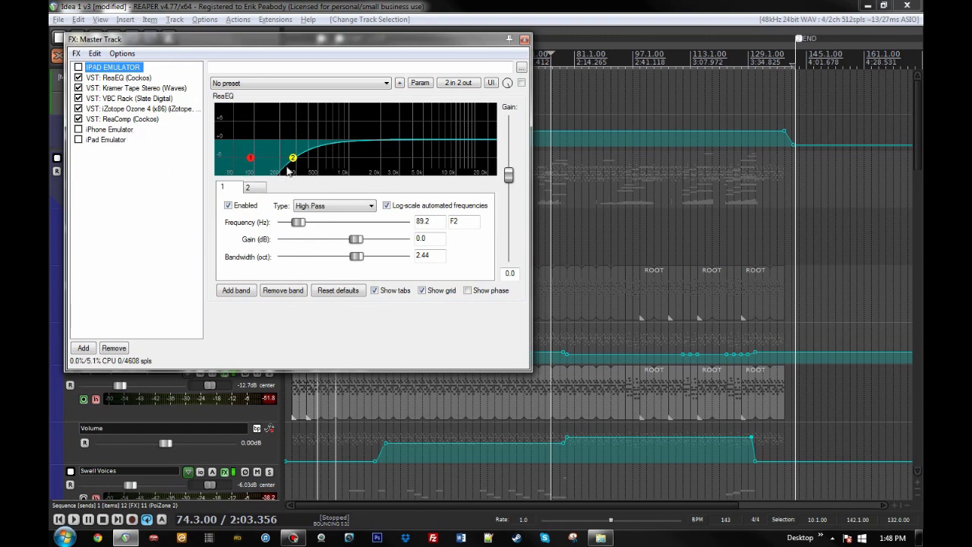
left_click(114, 130)
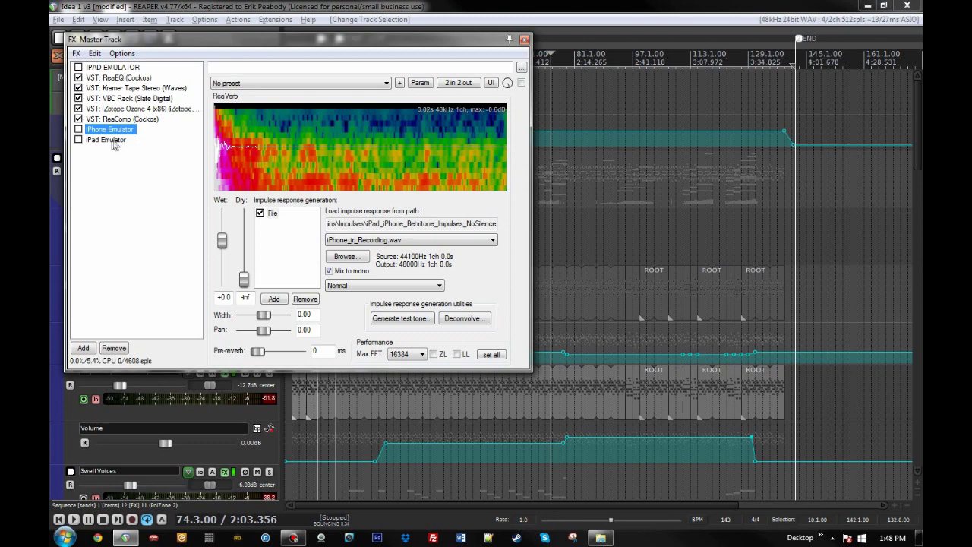
left_click(112, 141)
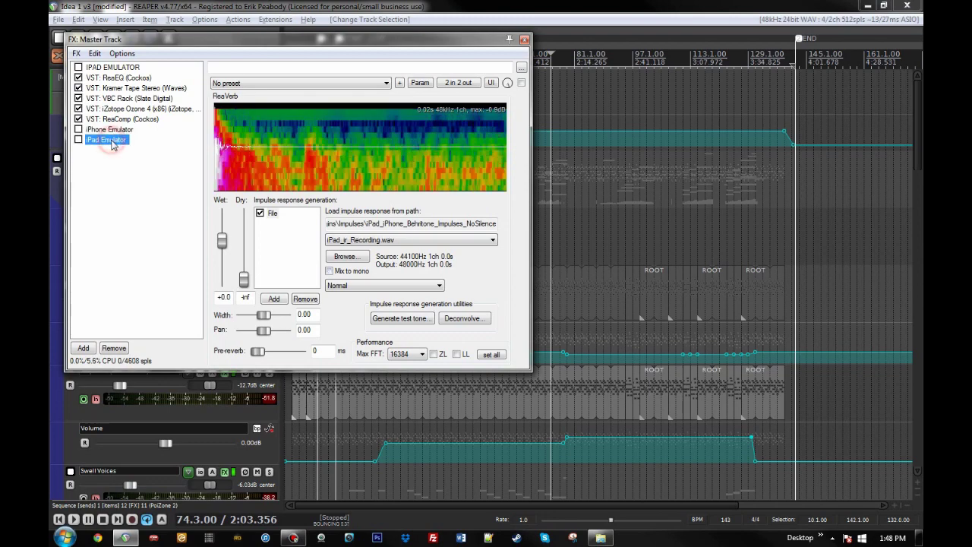
left_click(113, 130)
left_click(115, 140)
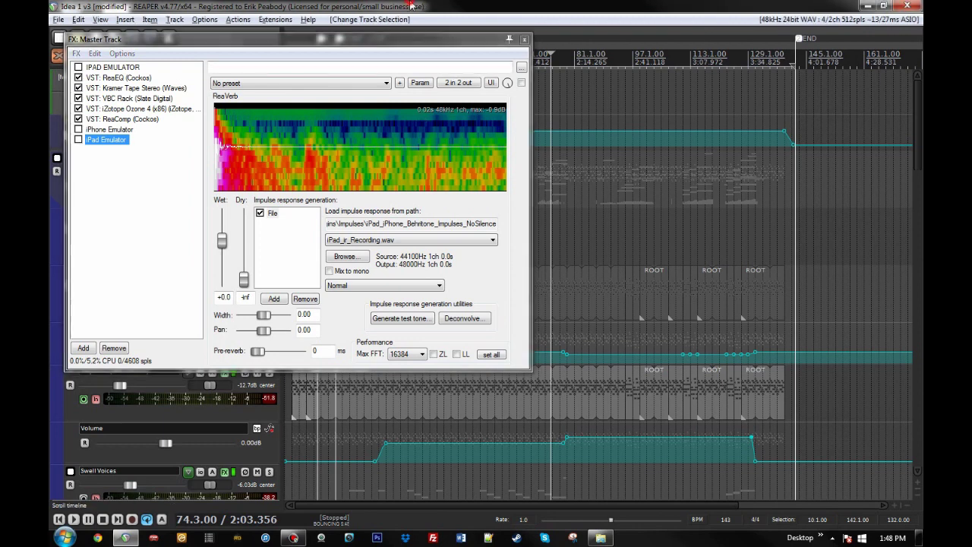
- Audition the iPhone Emulator during playback by enabling it and bypassing it again, and stop playback
key("space")
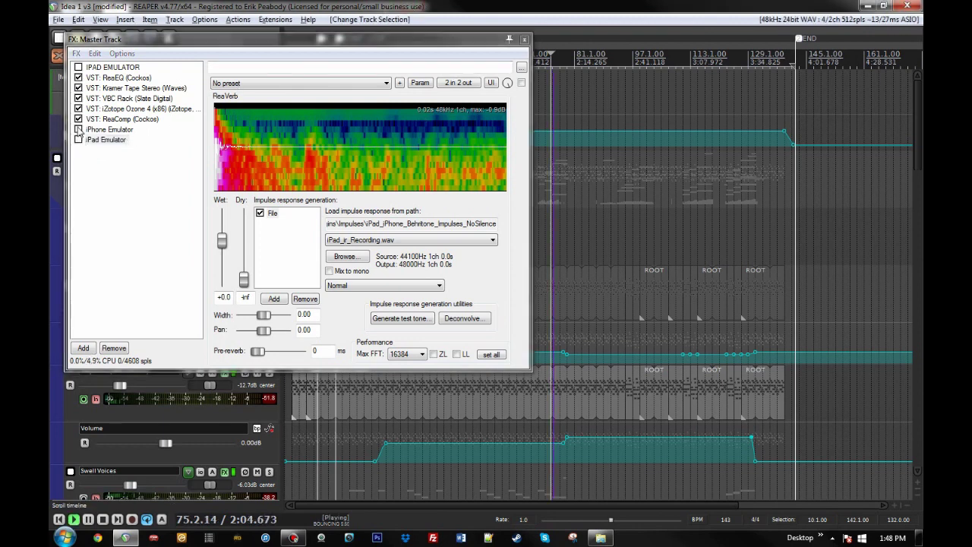
left_click(78, 129)
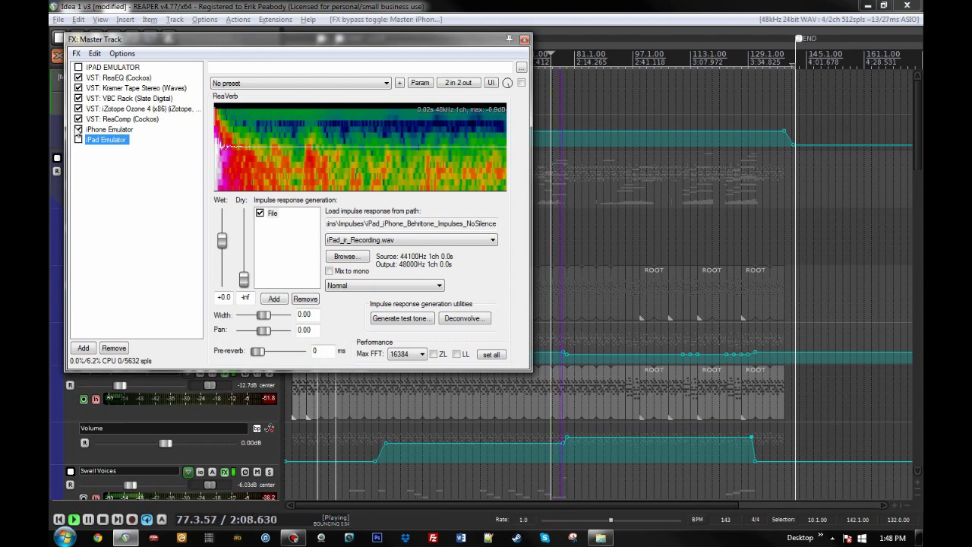
left_click(78, 130)
left_click(139, 214)
key("space")
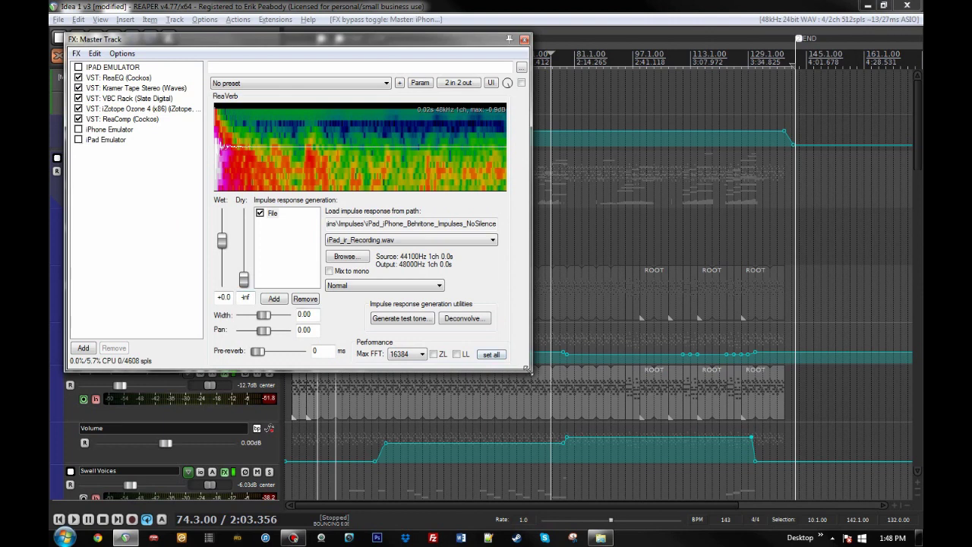
- View the master chain's ReaEQ settings and open the Kramer Tape Stereo plug-in interface
left_click_drag(528, 371, 515, 373)
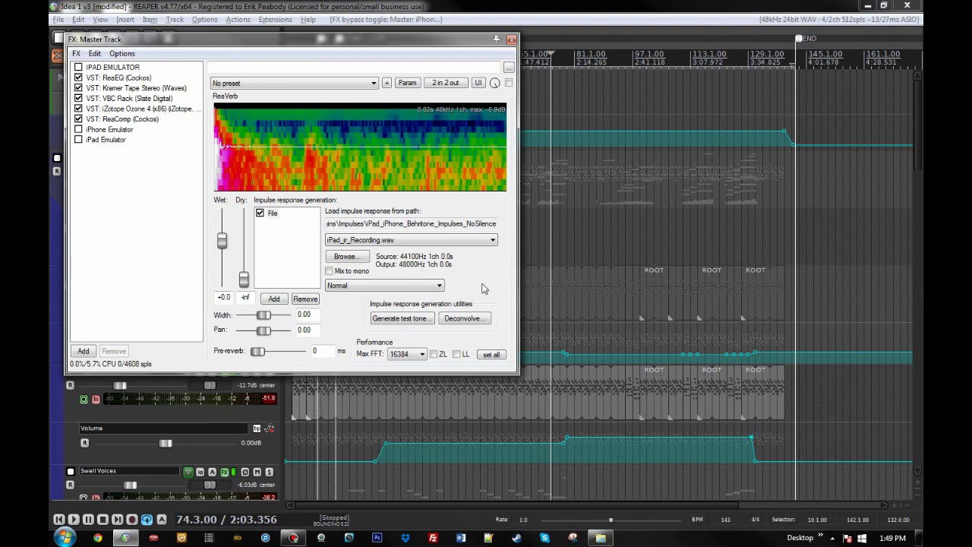
left_click(141, 78)
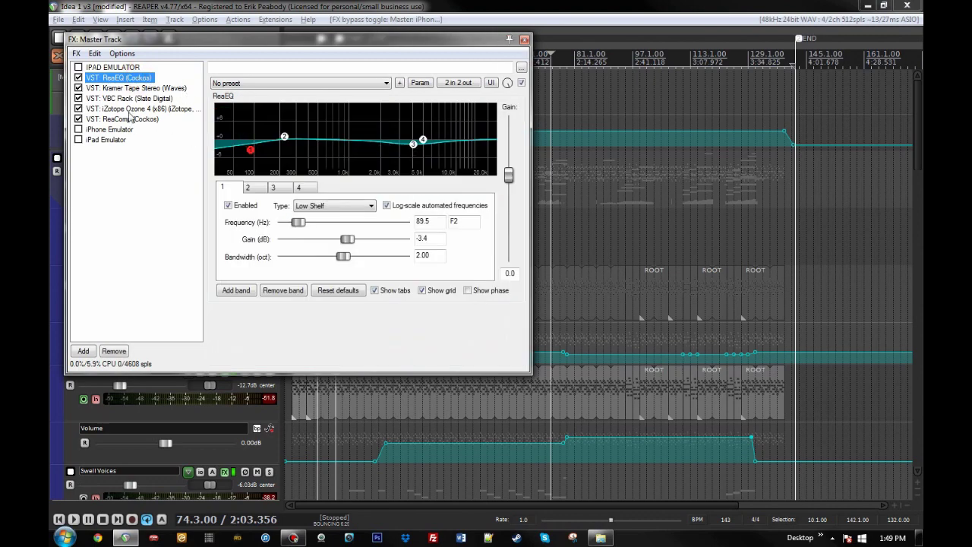
double_click(182, 89)
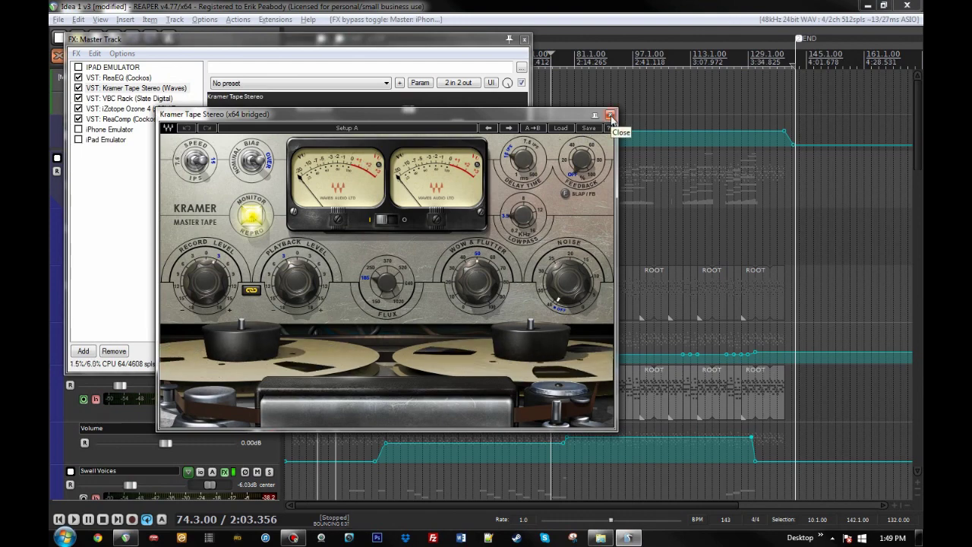
- Close the Kramer Tape interface, view the master chain's VBC Rack and ReaComp settings, and close the master FX chain
left_click(611, 116)
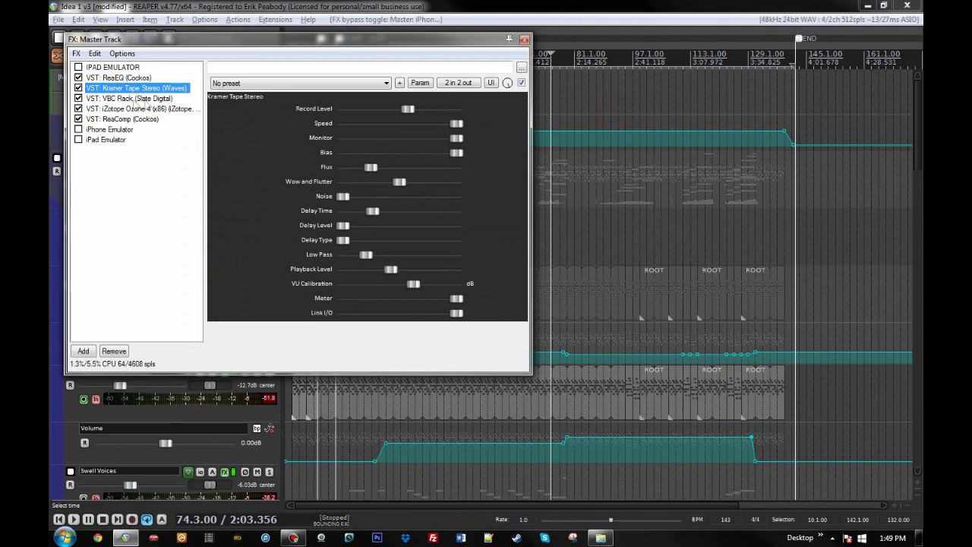
left_click(162, 101)
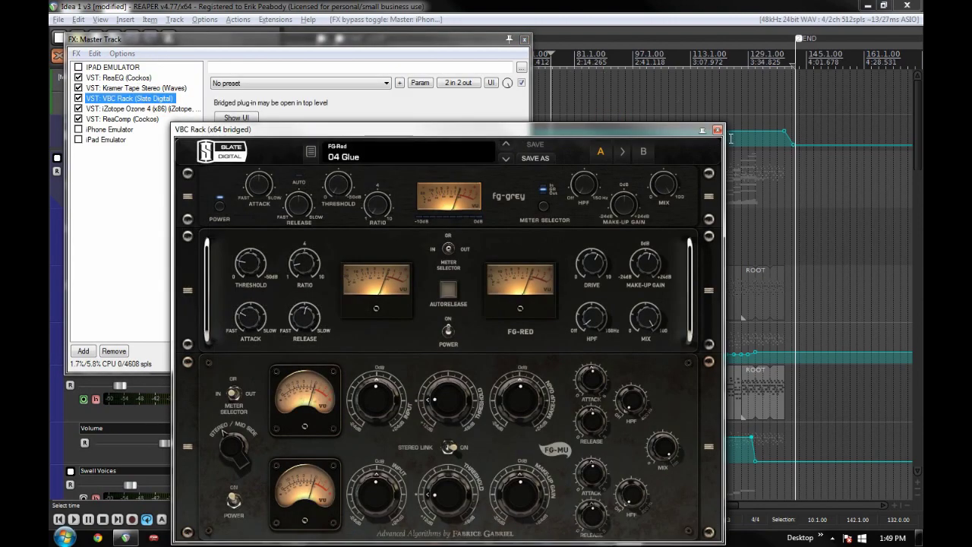
left_click(713, 122)
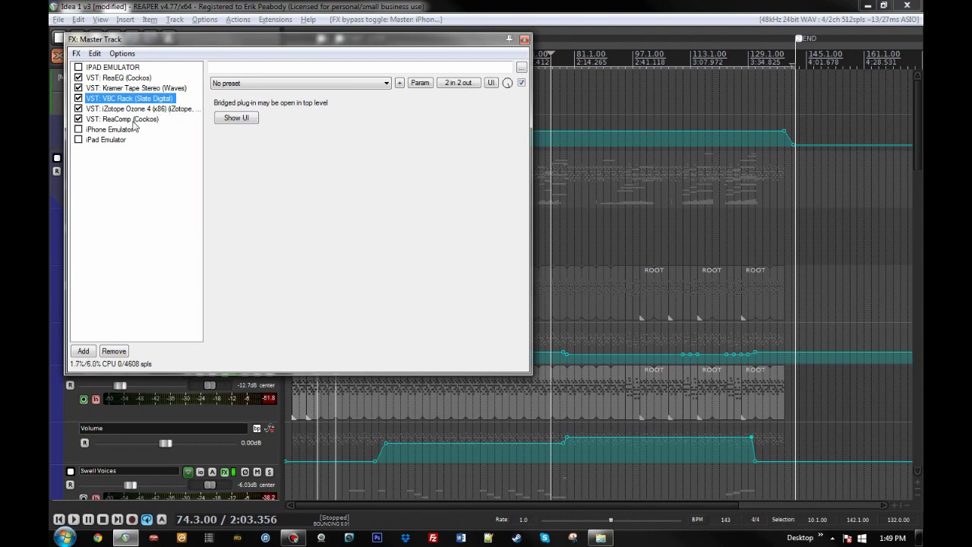
left_click(98, 119)
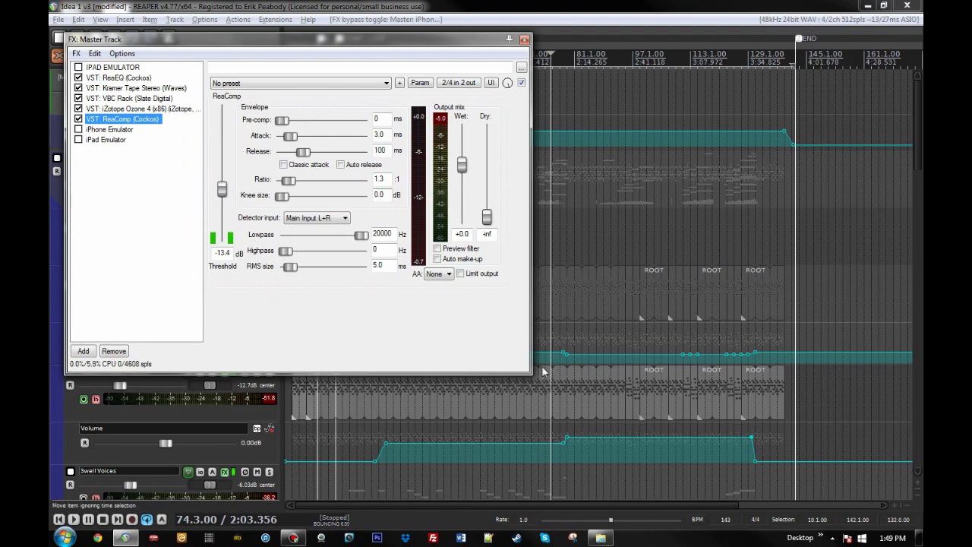
left_click(524, 39)
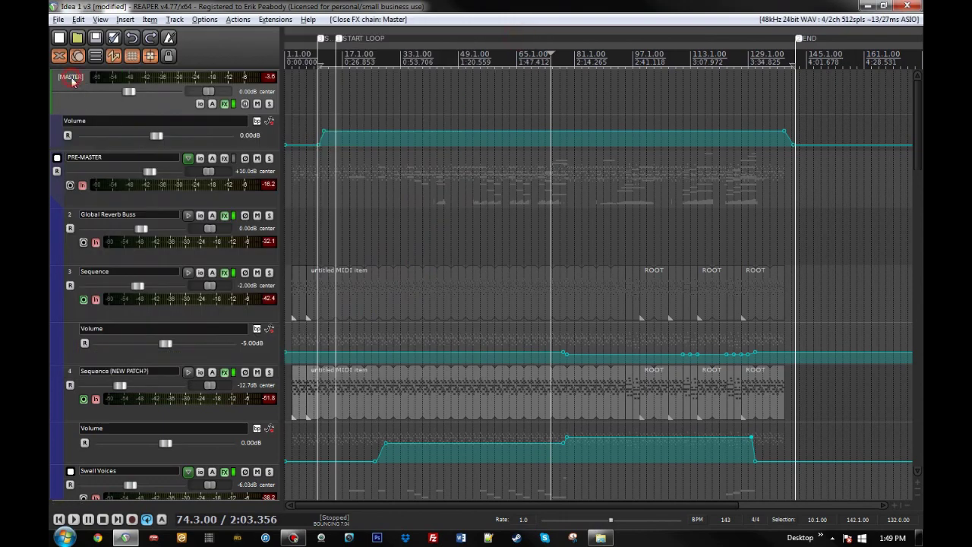
- Select the PRE-MASTER folder track and look through all the tracks nested in it, down to Hat R and back
left_click(106, 159)
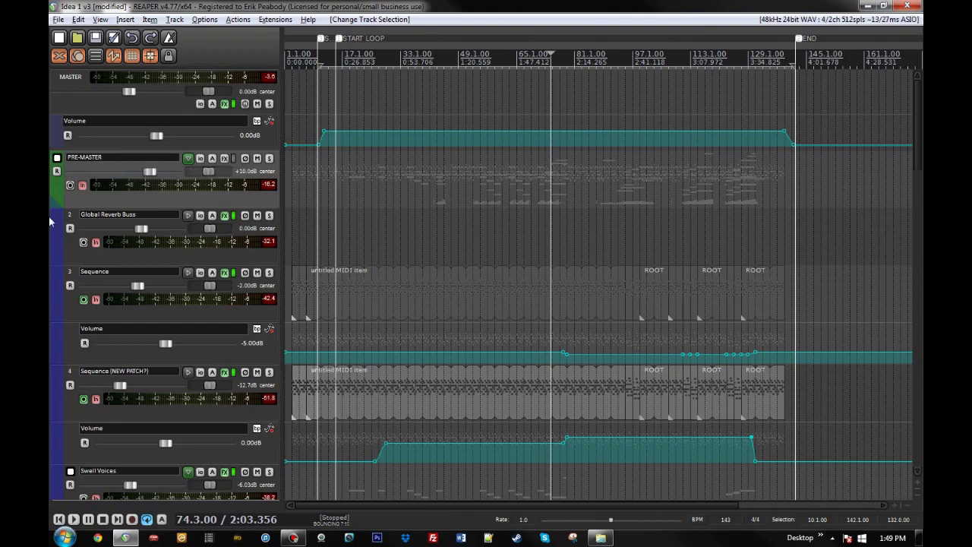
scroll(48, 217, "down", 15)
scroll(49, 216, "up", 15)
scroll(48, 216, "down", 5)
scroll(49, 217, "down", 12)
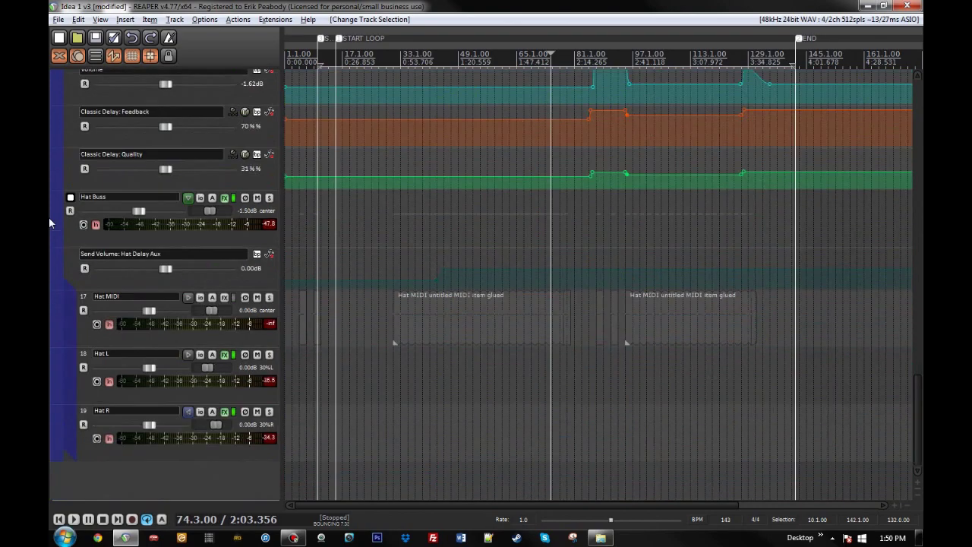
scroll(48, 218, "up", 14)
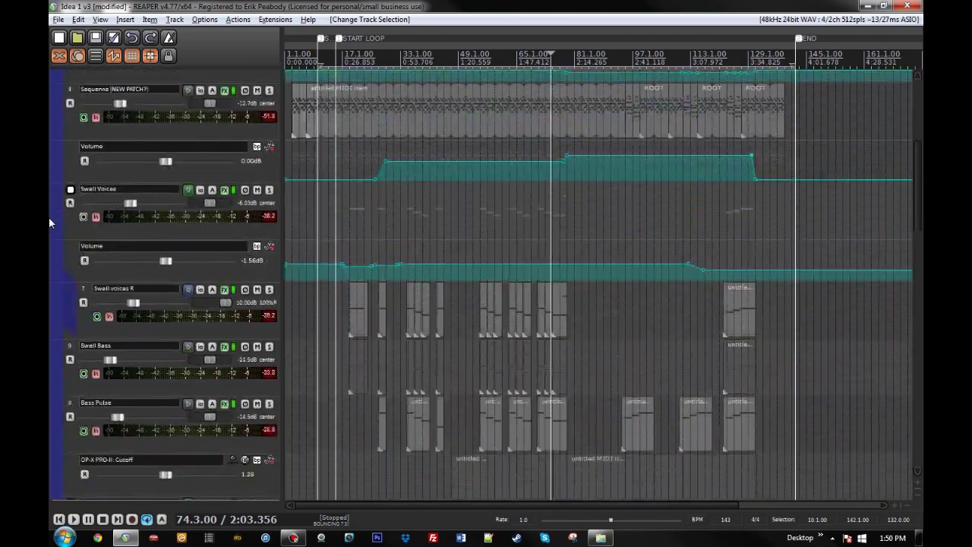
scroll(49, 217, "up", 3)
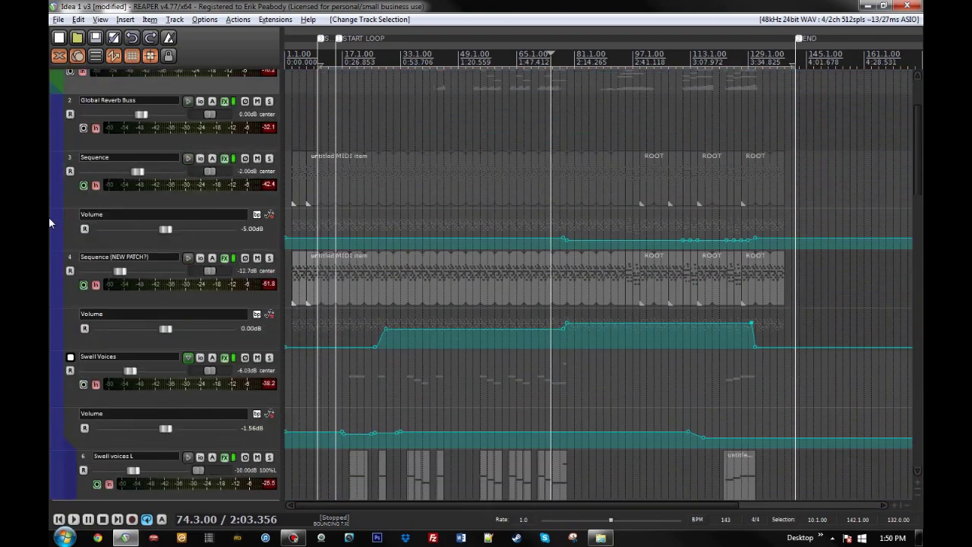
scroll(48, 218, "up", 1)
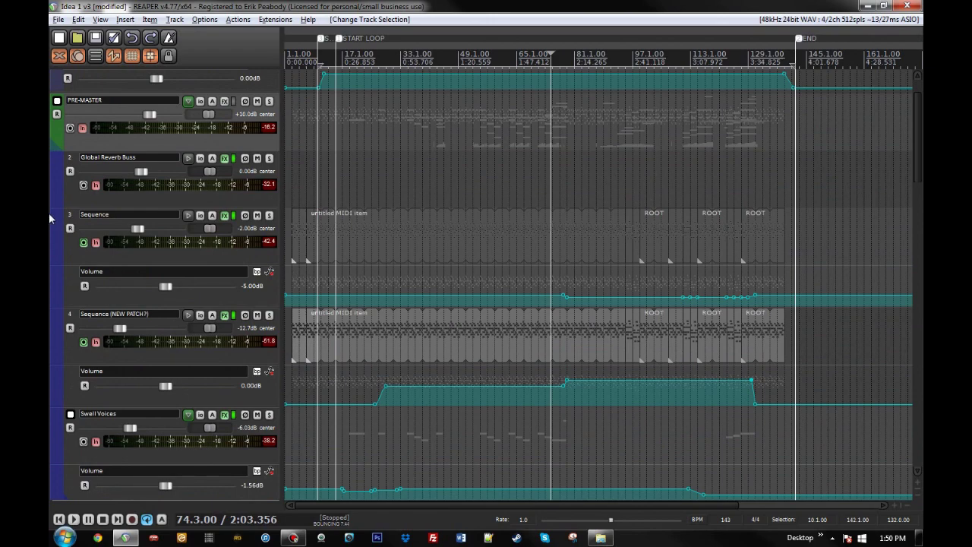
scroll(48, 249, "down", 6)
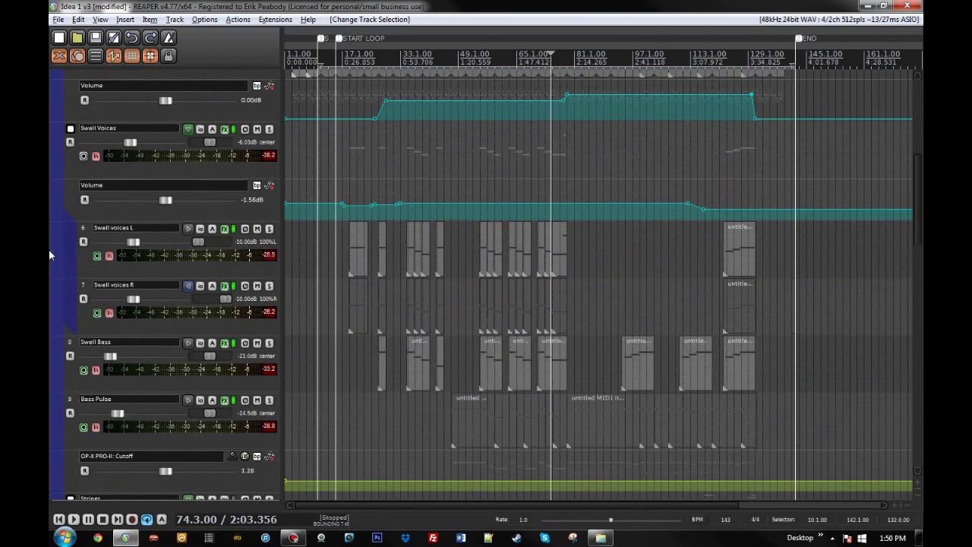
scroll(49, 255, "down", 5)
scroll(48, 255, "down", 5)
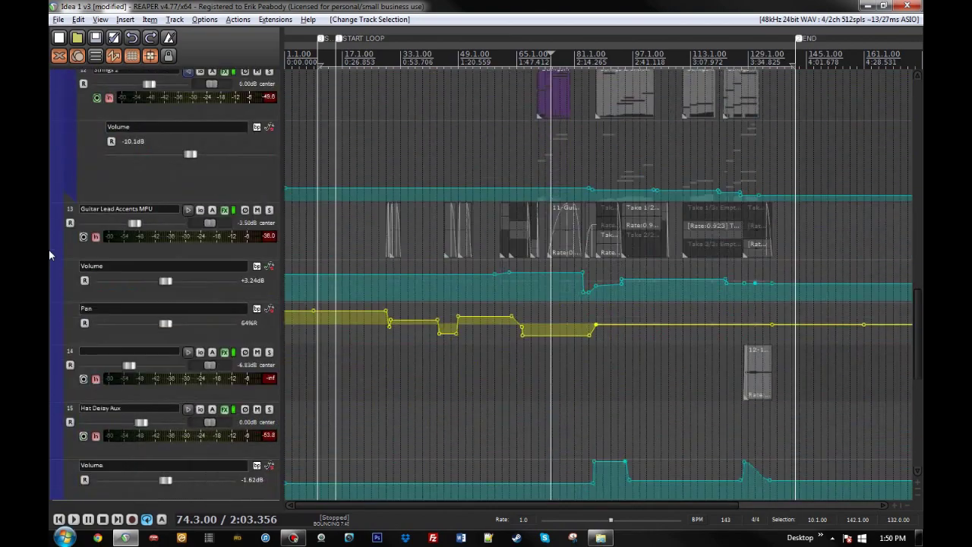
scroll(49, 256, "down", 7)
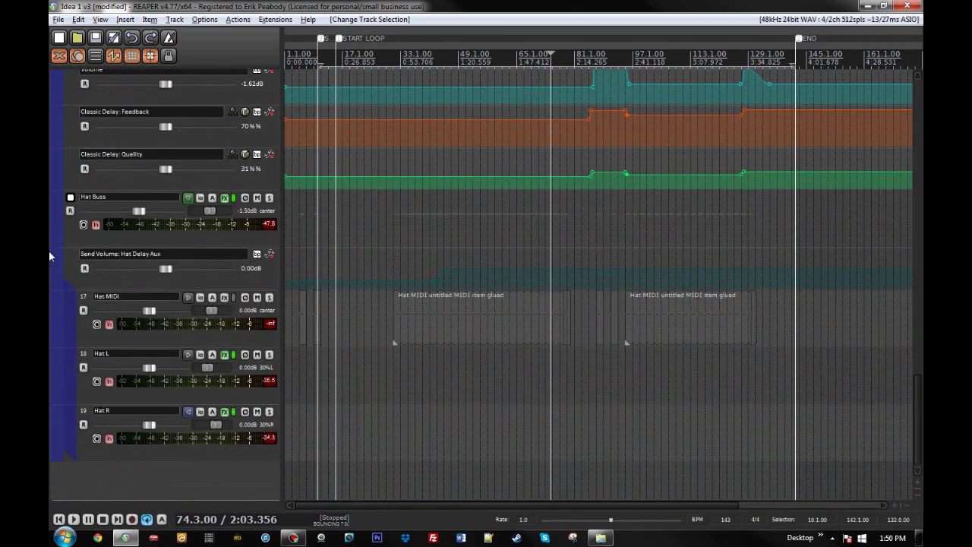
scroll(49, 256, "up", 15)
scroll(48, 256, "up", 5)
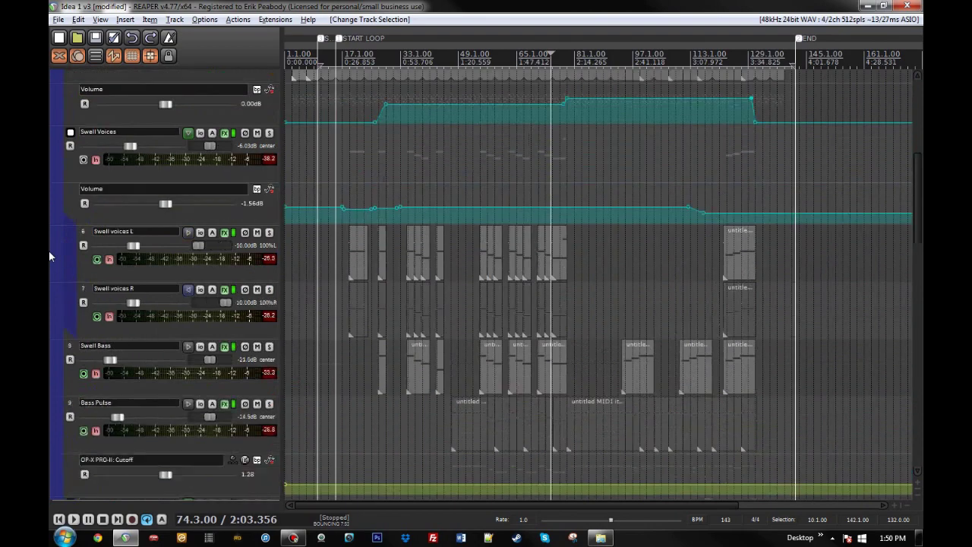
scroll(49, 256, "up", 5)
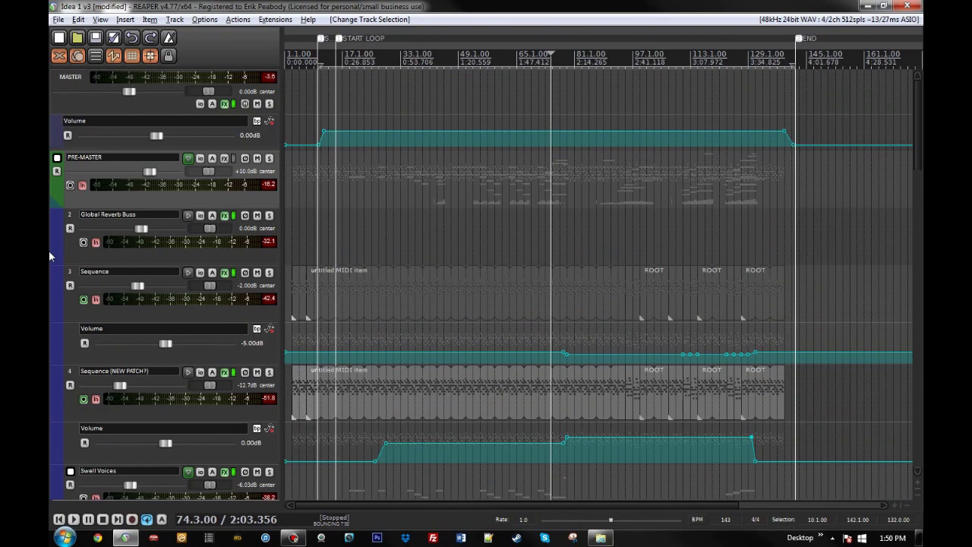
scroll(49, 256, "down", 5)
scroll(48, 256, "down", 6)
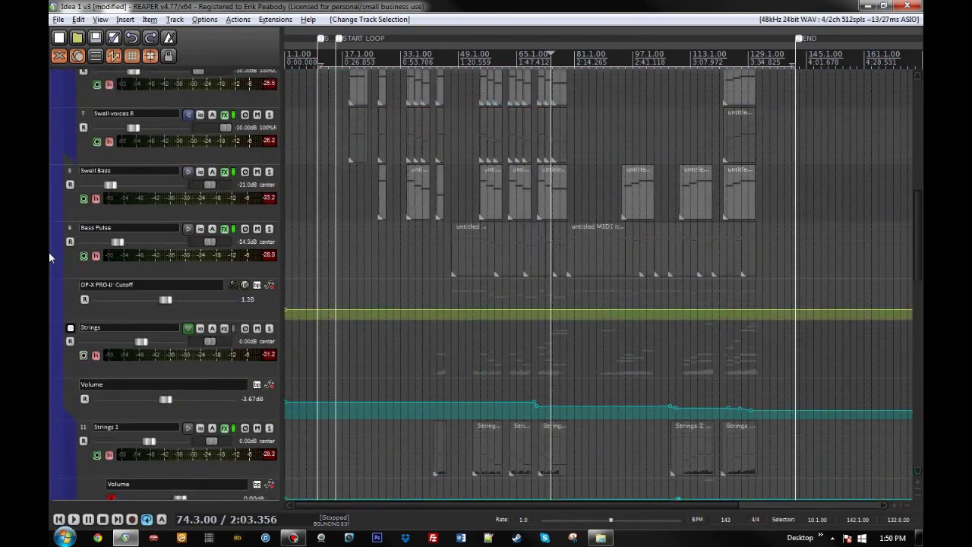
scroll(49, 259, "down", 8)
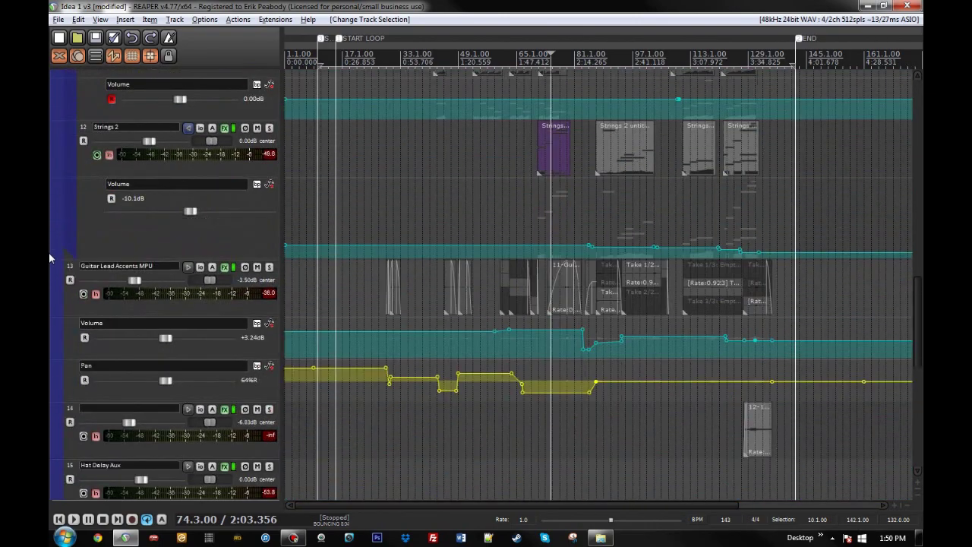
scroll(49, 258, "down", 4)
scroll(49, 258, "up", 9)
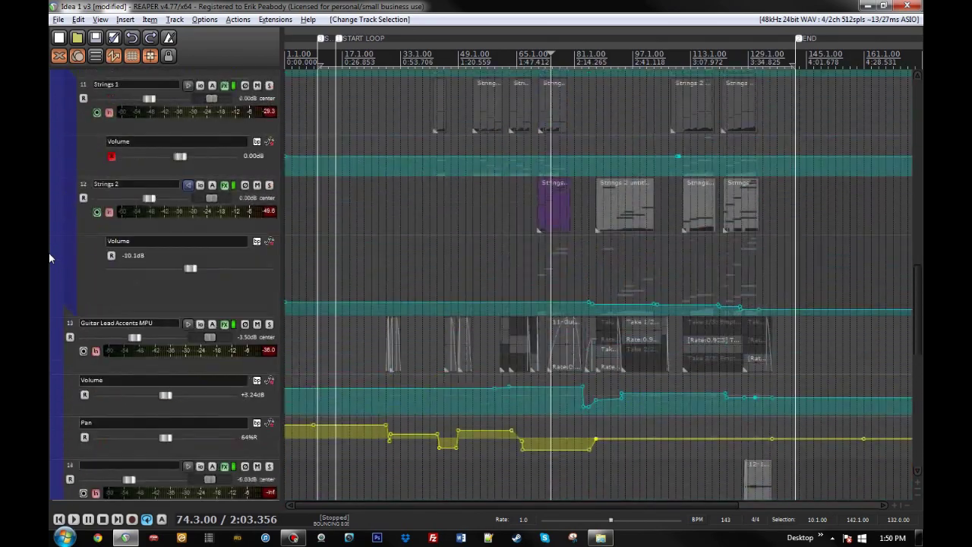
scroll(48, 259, "up", 12)
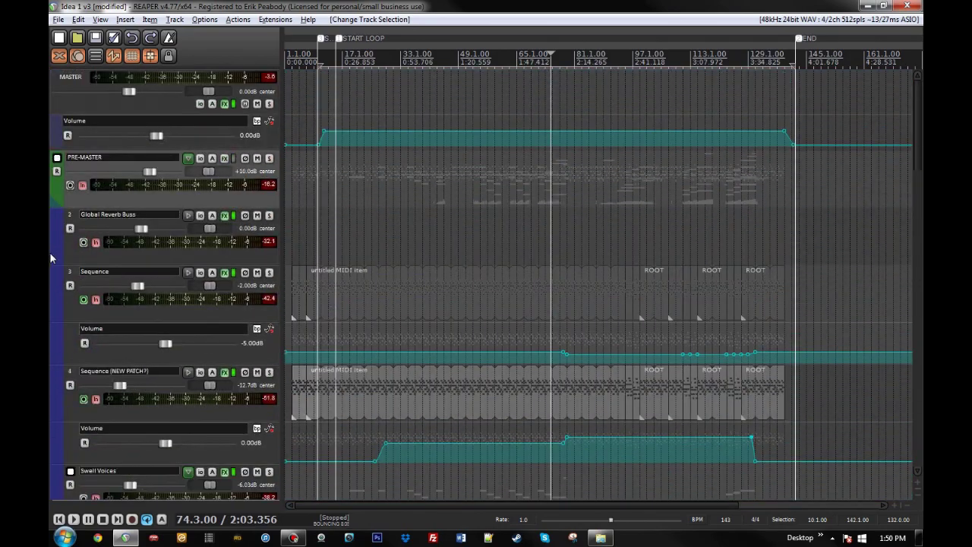
- Open the routing of the Global Reverb Buss track, examine its full list of receives, and close the routing window
left_click(125, 212)
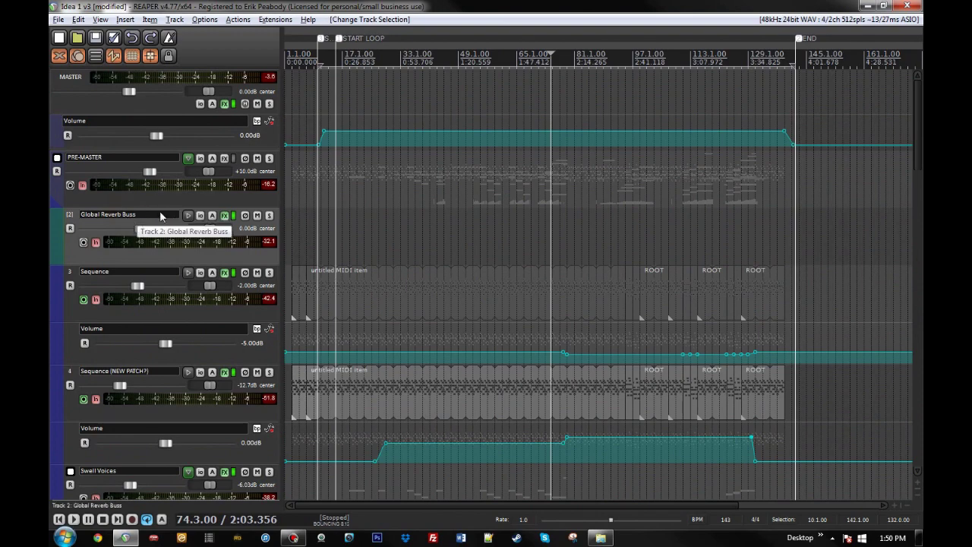
left_click(200, 216)
left_click_drag(499, 101, 410, 50)
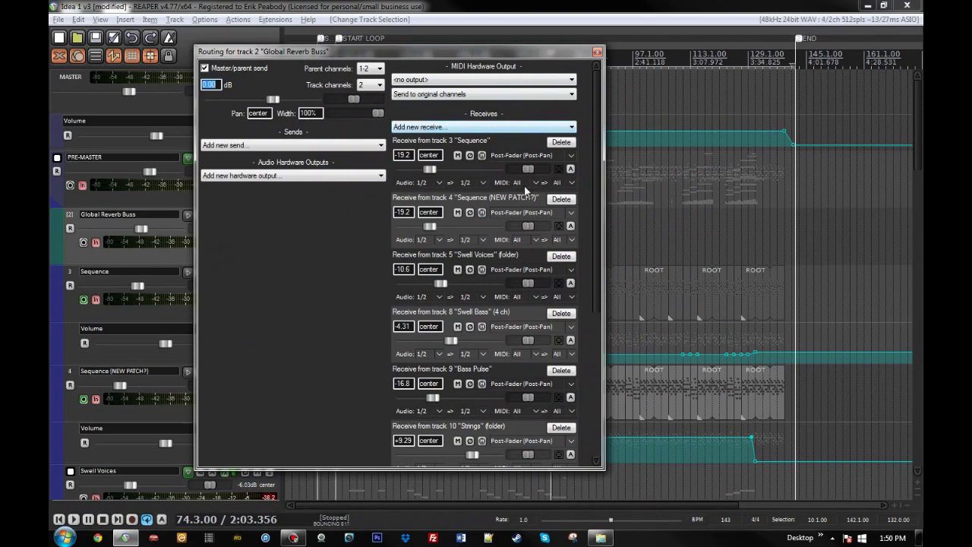
left_click_drag(598, 160, 608, 306)
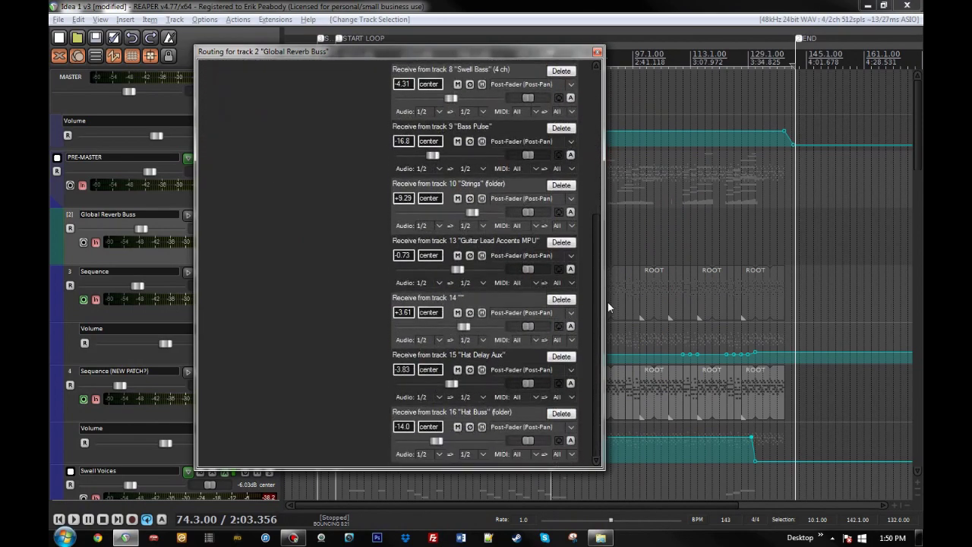
left_click_drag(598, 323, 600, 52)
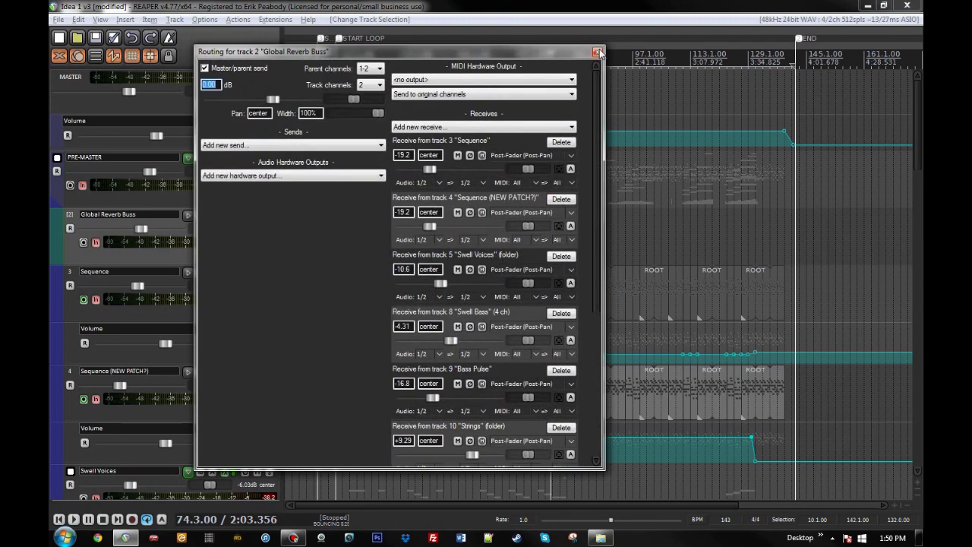
left_click(600, 52)
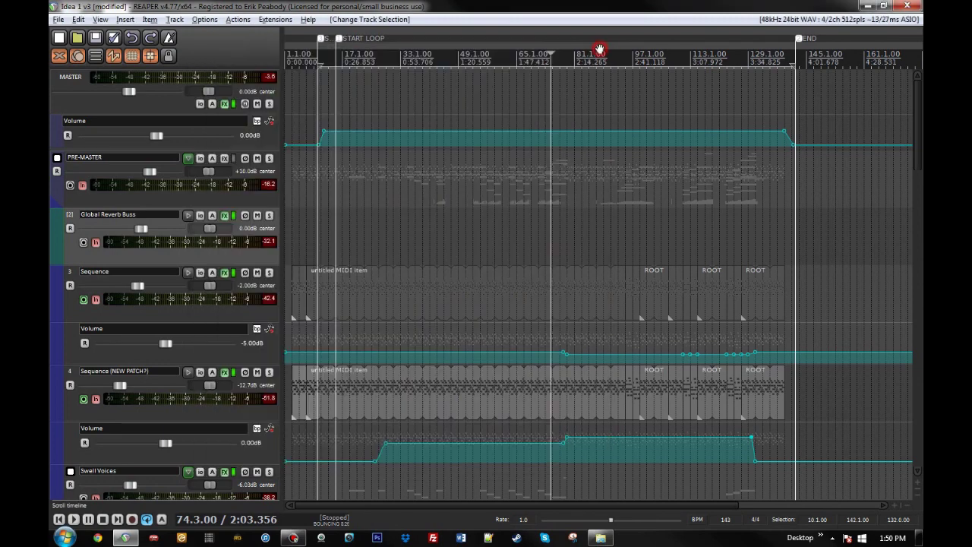
- Open the Global Reverb Buss FX chain and examine the Ambience reverb's interface and its wet/dry mix control
left_click(224, 218)
left_click_drag(361, 18, 527, 191)
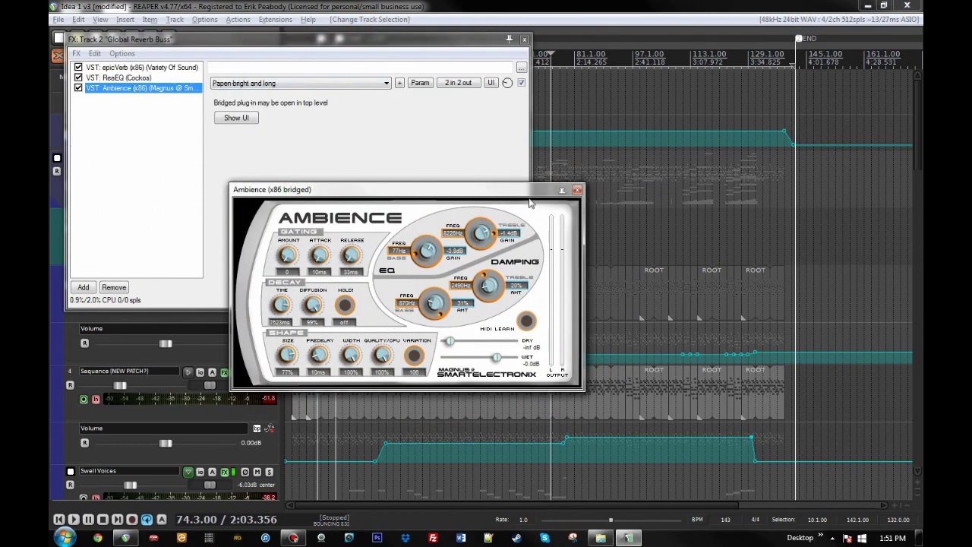
left_click(577, 190)
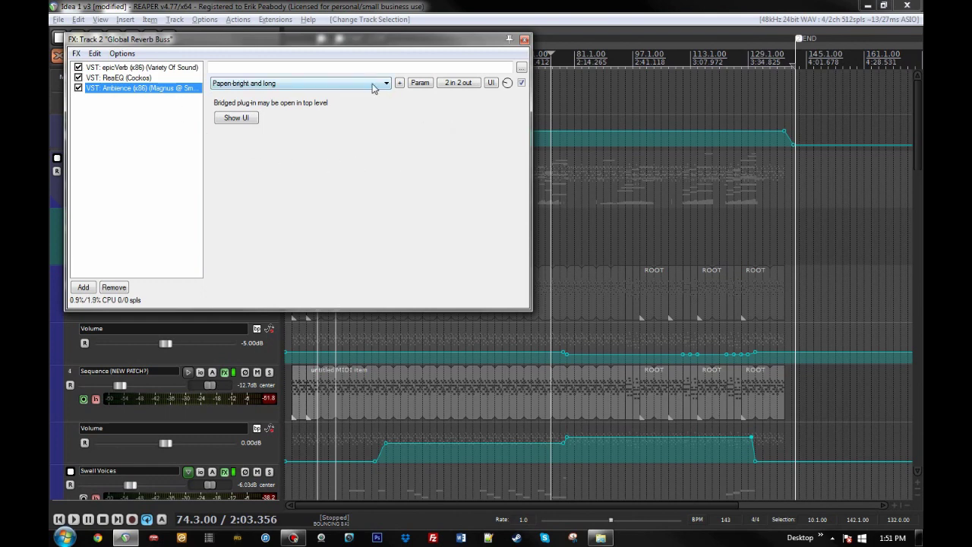
left_click(234, 120)
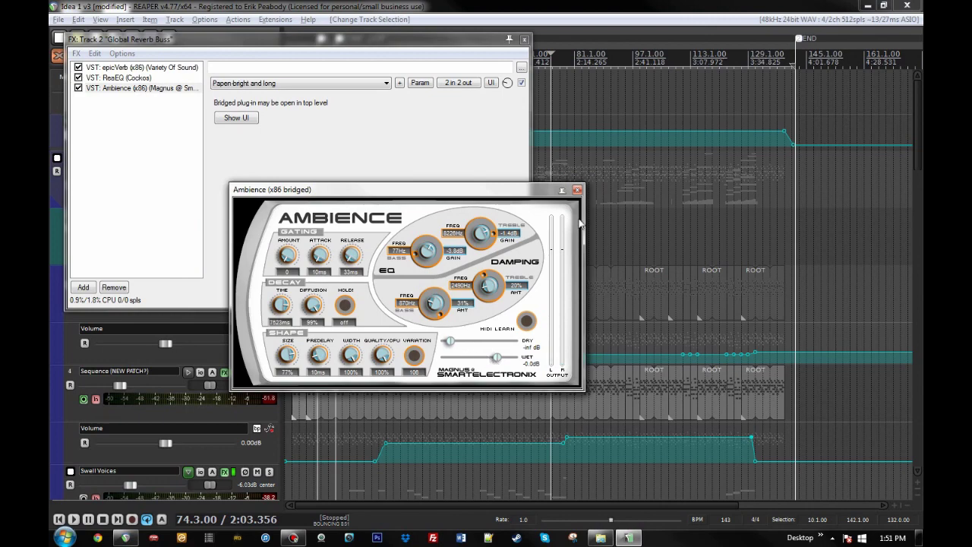
left_click(577, 190)
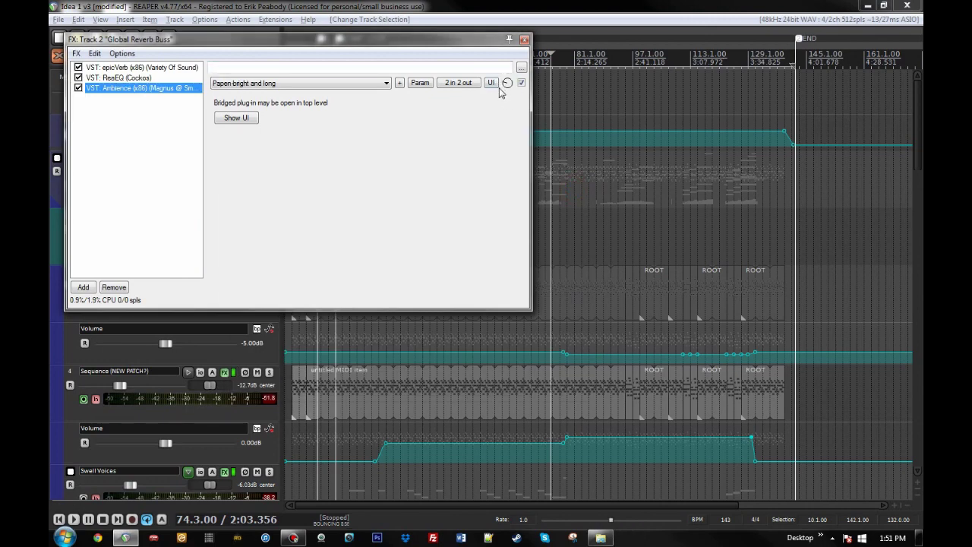
left_click(508, 83)
- View the reverb buss's ReaEQ curve and epicVerb settings, and close the track's FX chain
left_click(113, 78)
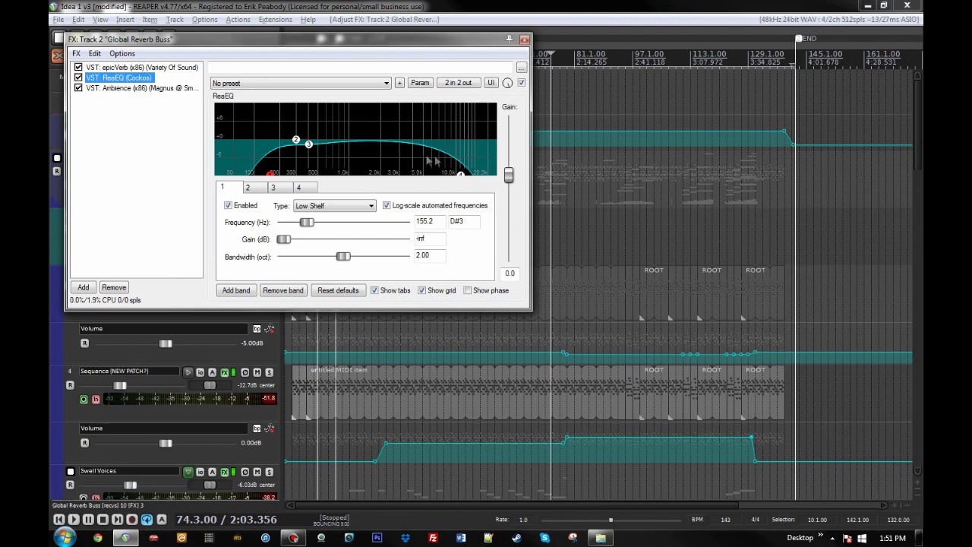
left_click(192, 70)
left_click_drag(292, 57, 277, 149)
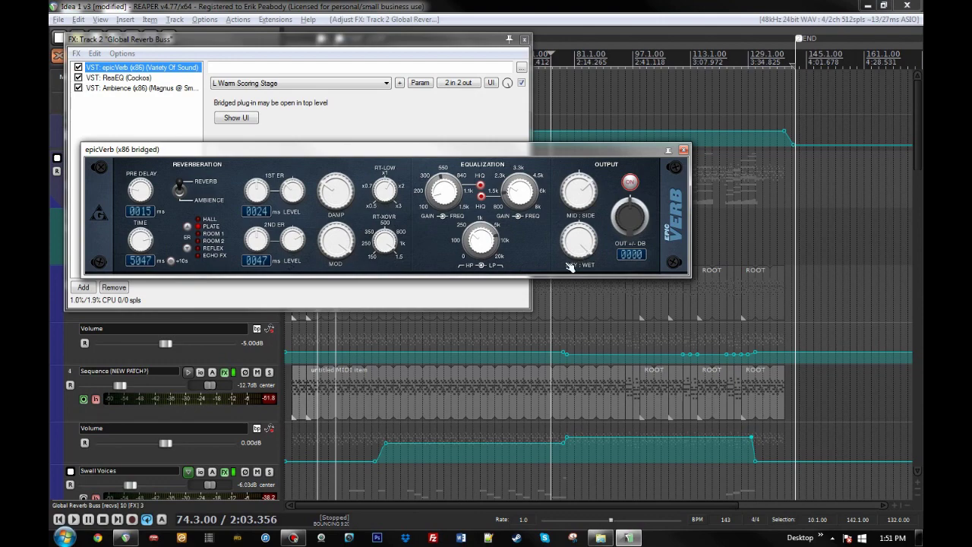
left_click(683, 150)
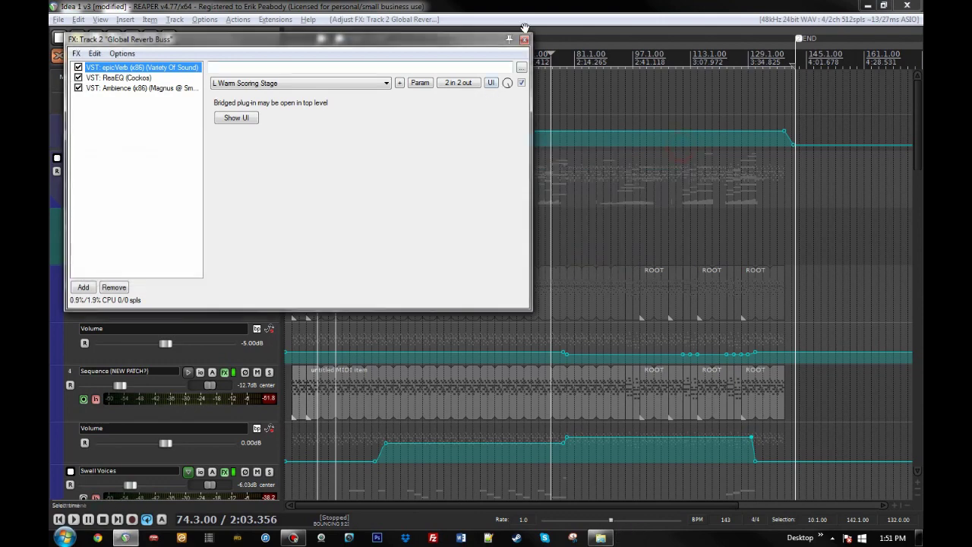
left_click(524, 39)
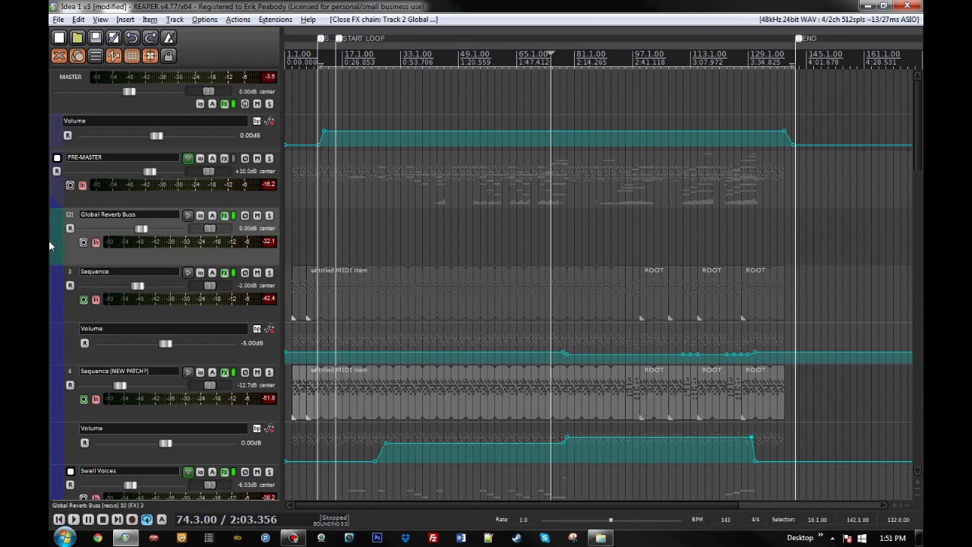
- Mute the Global Reverb Buss track and solo the Sequence track
scroll(49, 240, "down", 5)
scroll(49, 240, "up", 5)
left_click(257, 216)
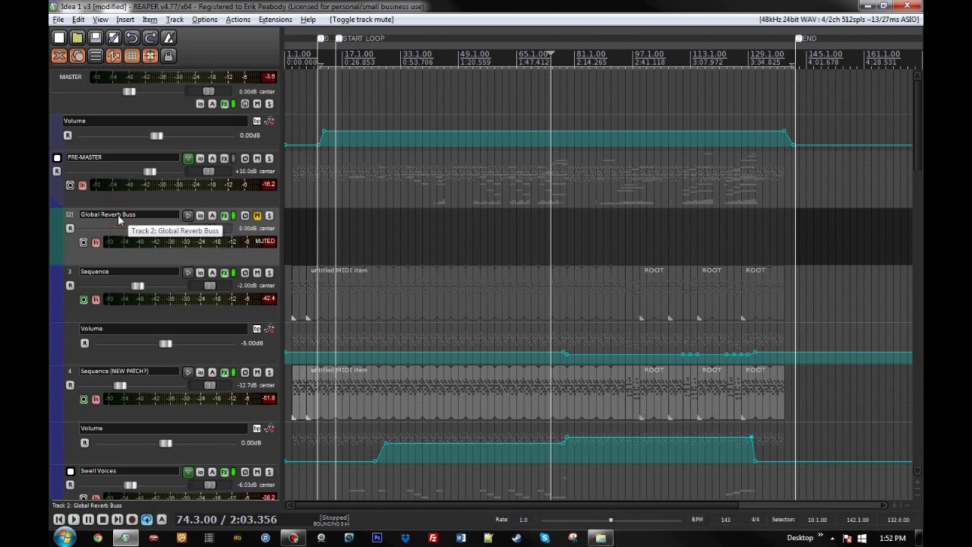
scroll(48, 243, "down", 3)
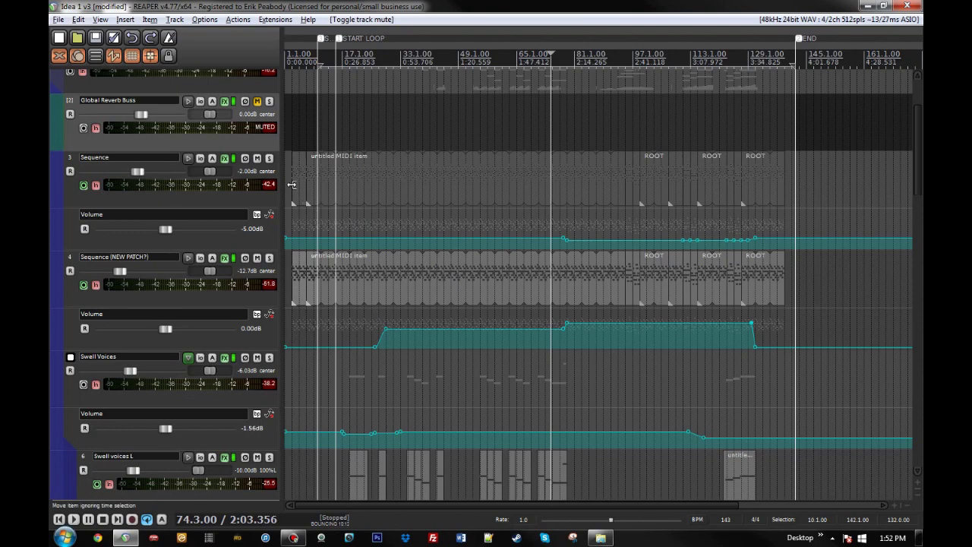
left_click(269, 158)
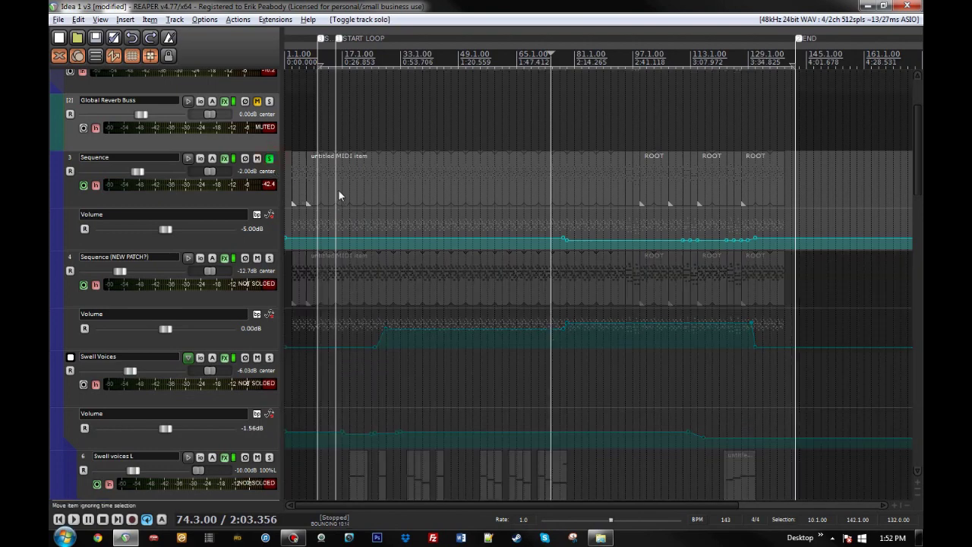
- Play the soloed Sequence track from bar 15 and open its FX chain, closing the PoiZone 2 interface
left_click(338, 181)
scroll(419, 218, "up", 10)
key("space")
left_click(225, 159)
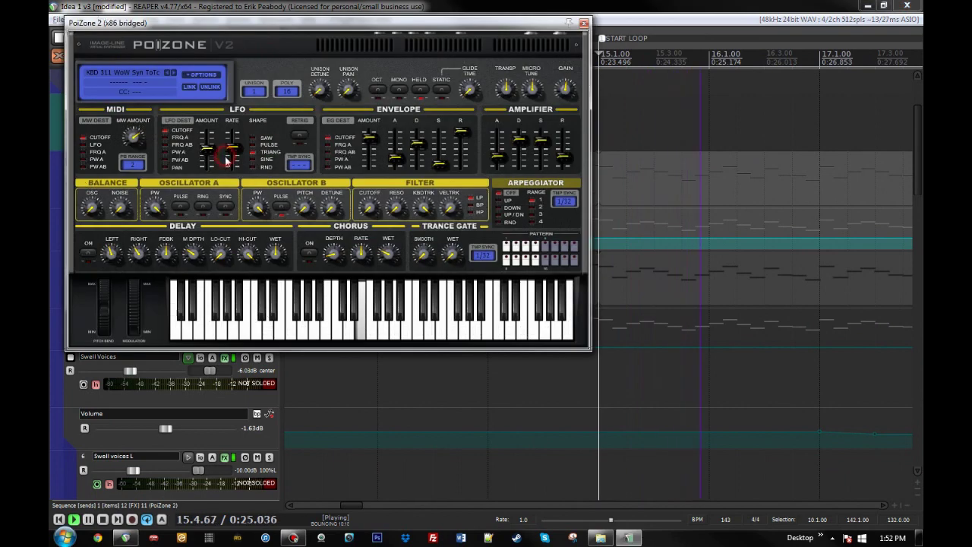
key("Escape")
- Bypass every effect after PoiZone 2 in the Sequence track's FX chain, listen to the dry synth, and stop playback
left_click(79, 170)
left_click(78, 160)
left_click(79, 140)
left_click(79, 129)
left_click(78, 119)
left_click(78, 108)
left_click(78, 88)
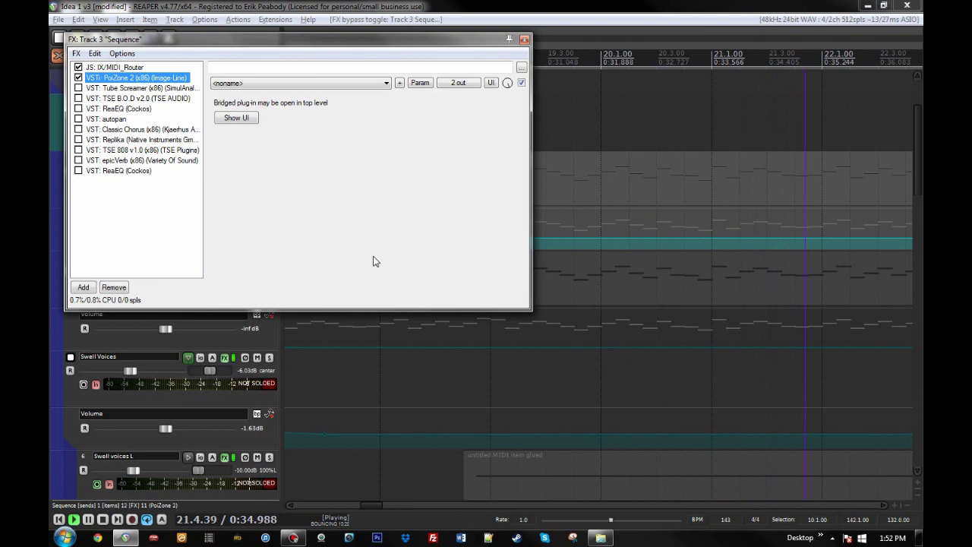
key("space")
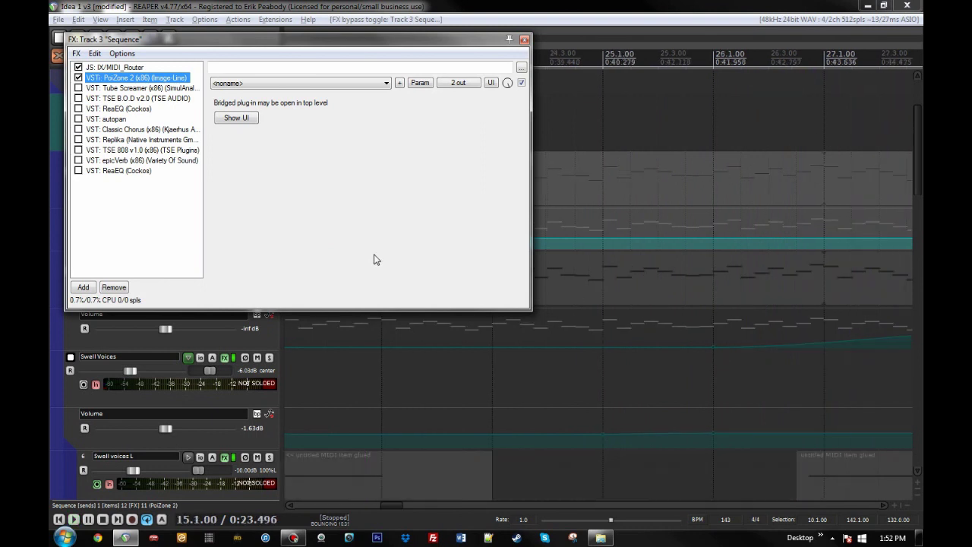
- Examine the MIDI Router's transpose settings and the PoiZone 2 synth's interface in the Sequence track's FX chain
left_click(106, 68)
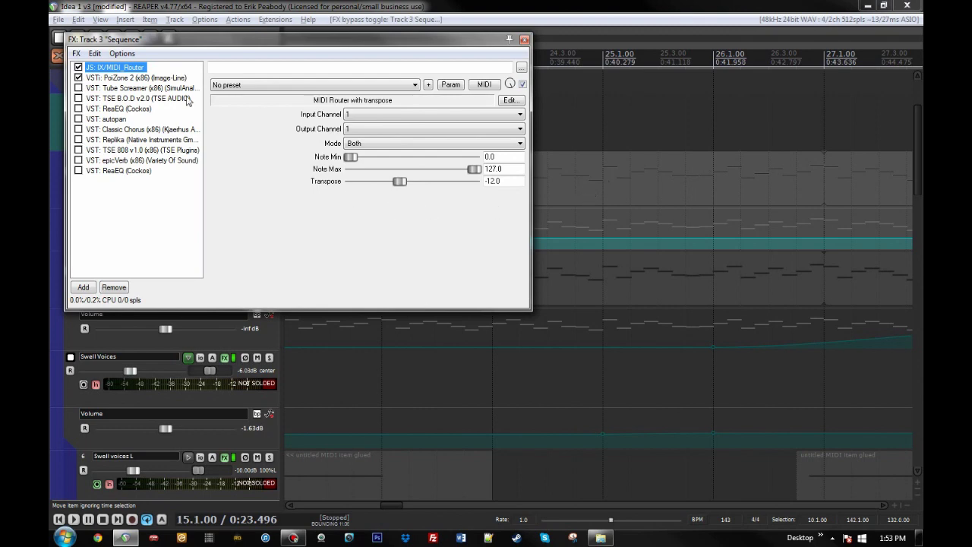
double_click(139, 78)
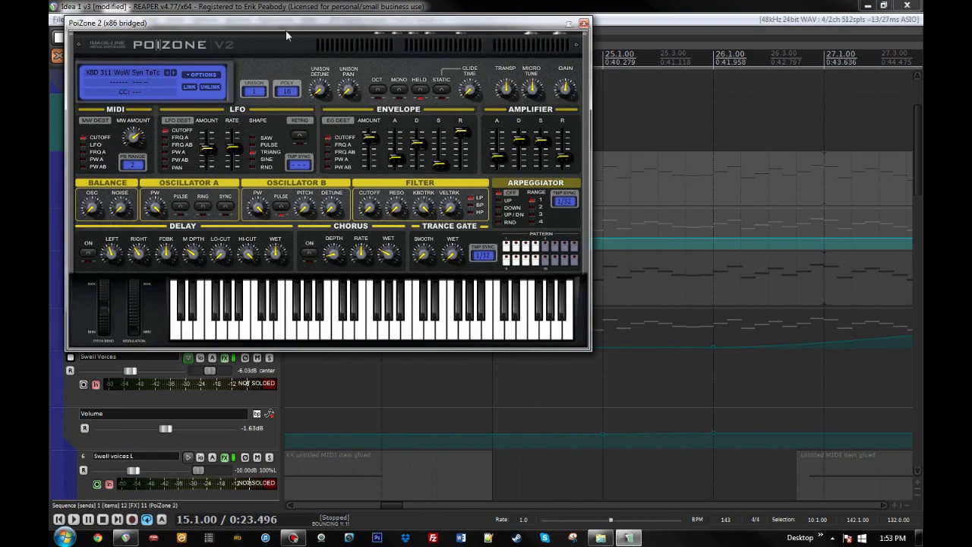
left_click_drag(297, 29, 444, 112)
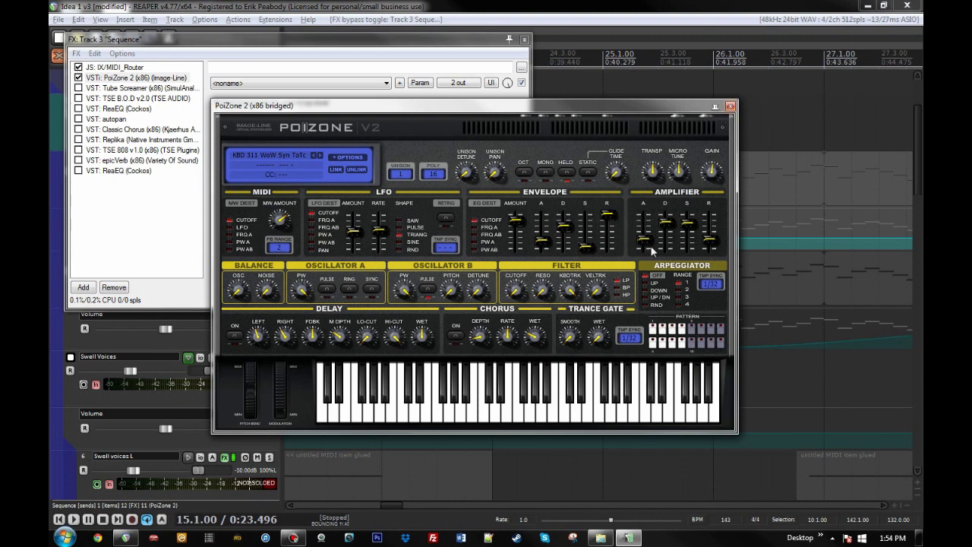
left_click(730, 106)
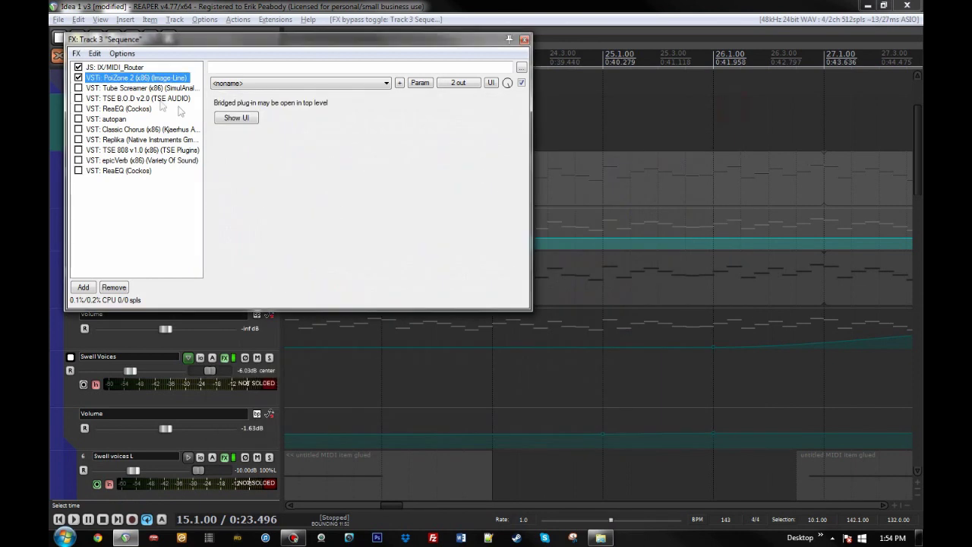
- View the Tube Screamer's gain, tone and level settings in its own window, and close that window
left_click(100, 88)
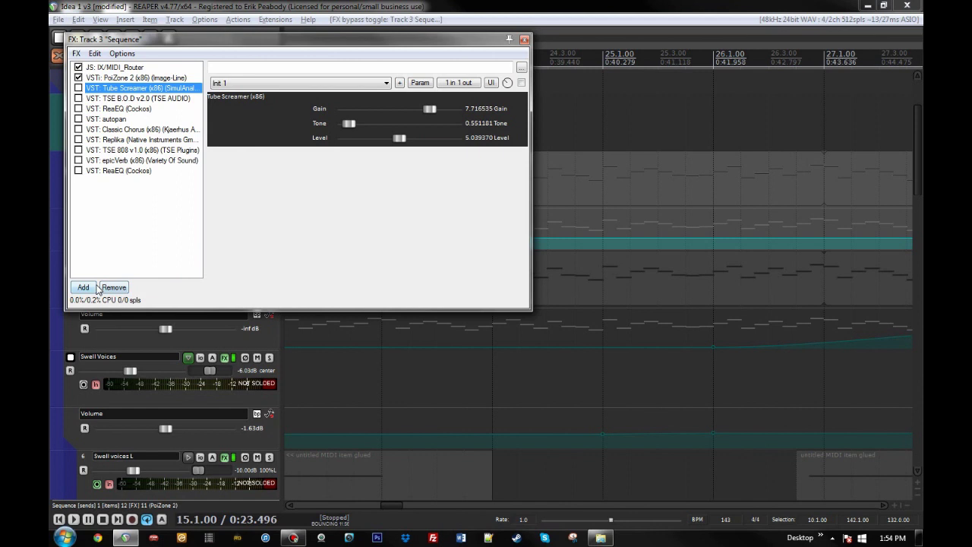
double_click(175, 88)
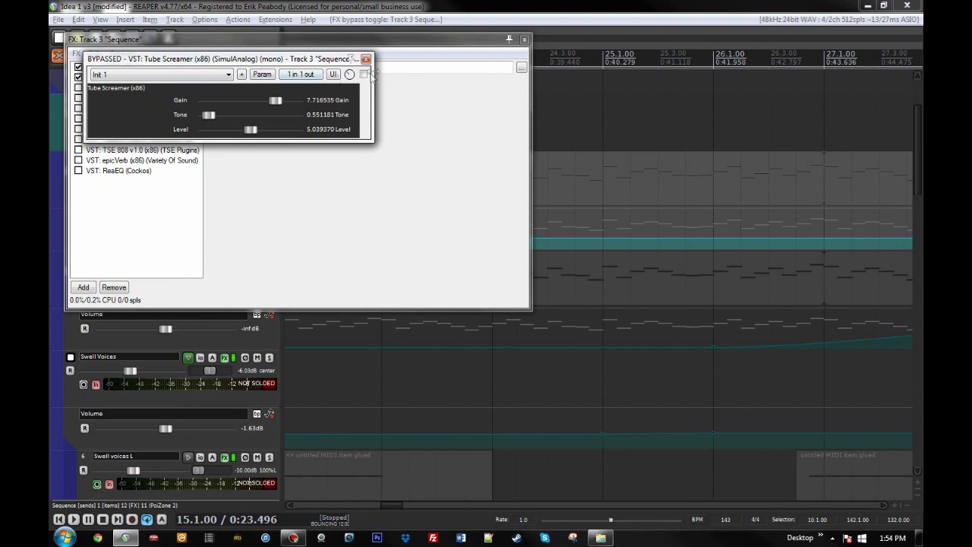
left_click(366, 59)
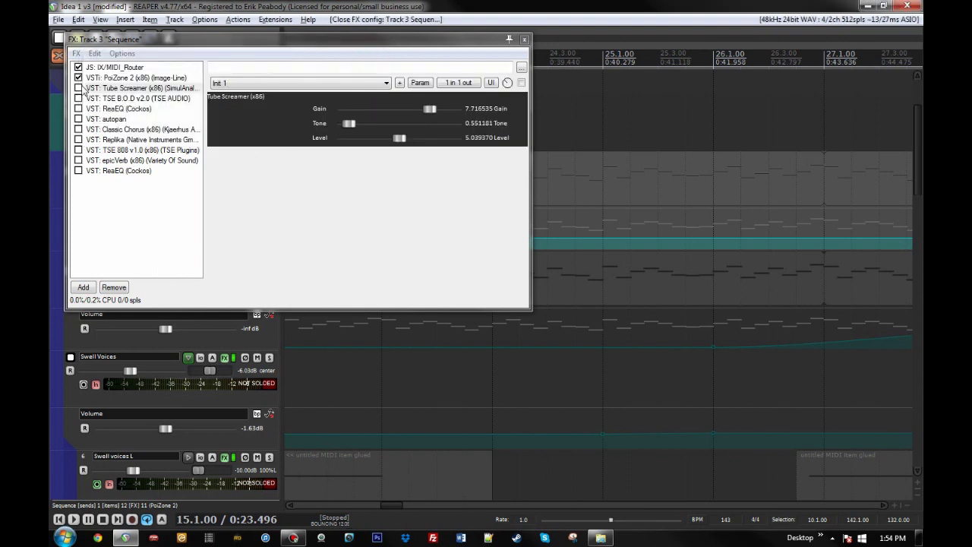
left_click(141, 216)
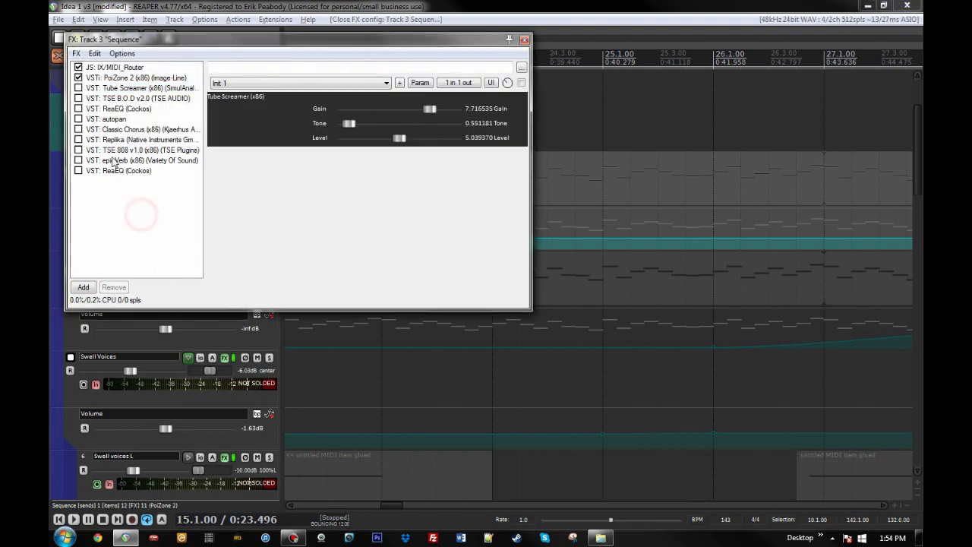
- Enable the Tube Screamer during playback to hear its effect on the Sequence track, and stop playback
left_click(104, 88)
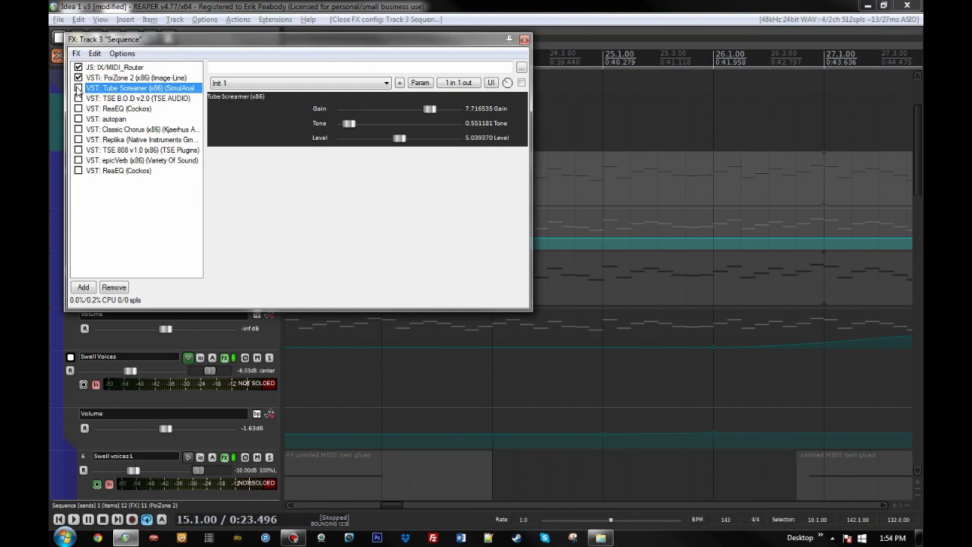
key("space")
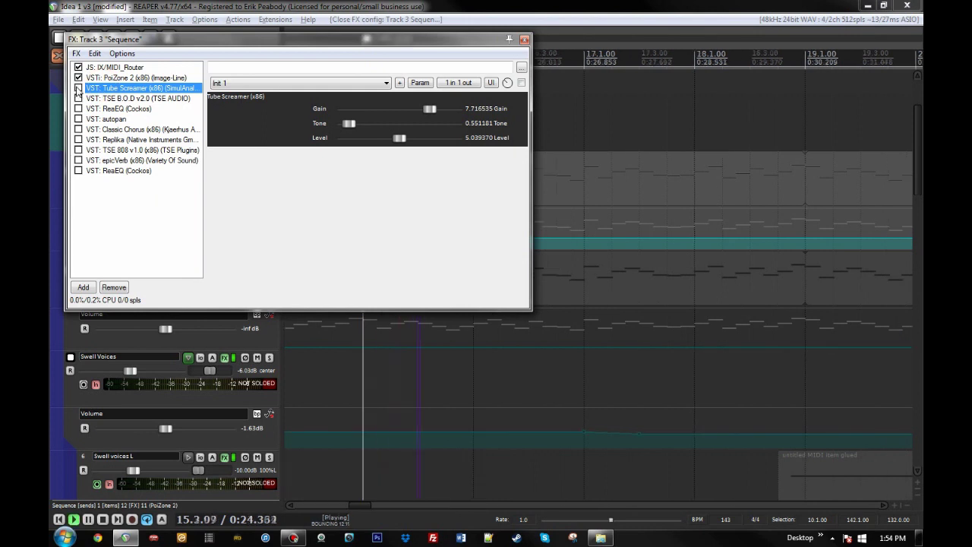
left_click(78, 88)
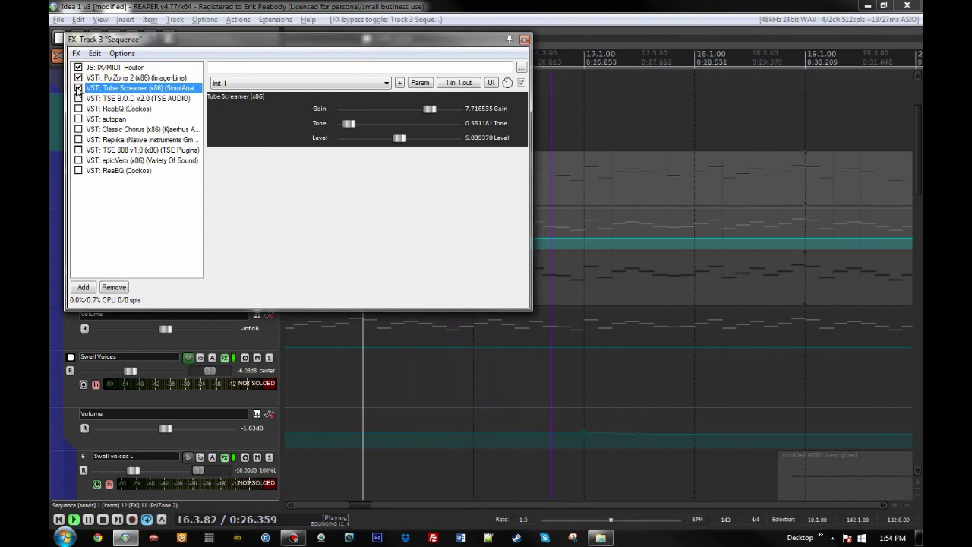
left_click(298, 240)
key("space")
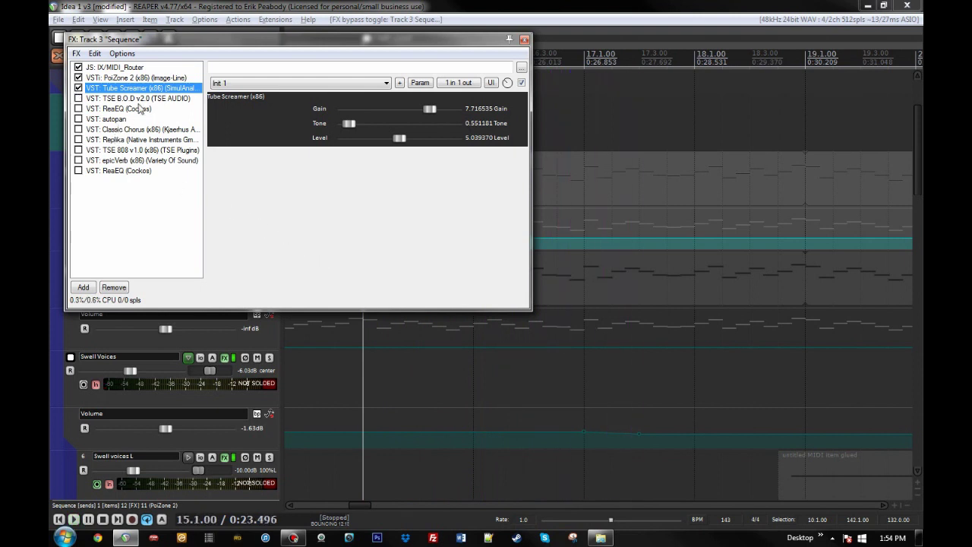
- Enable TSE B.O.D v2.0, examine its bass overdrive interface, and close the plug-in window
left_click(78, 99)
double_click(123, 99)
left_click_drag(215, 29, 380, 159)
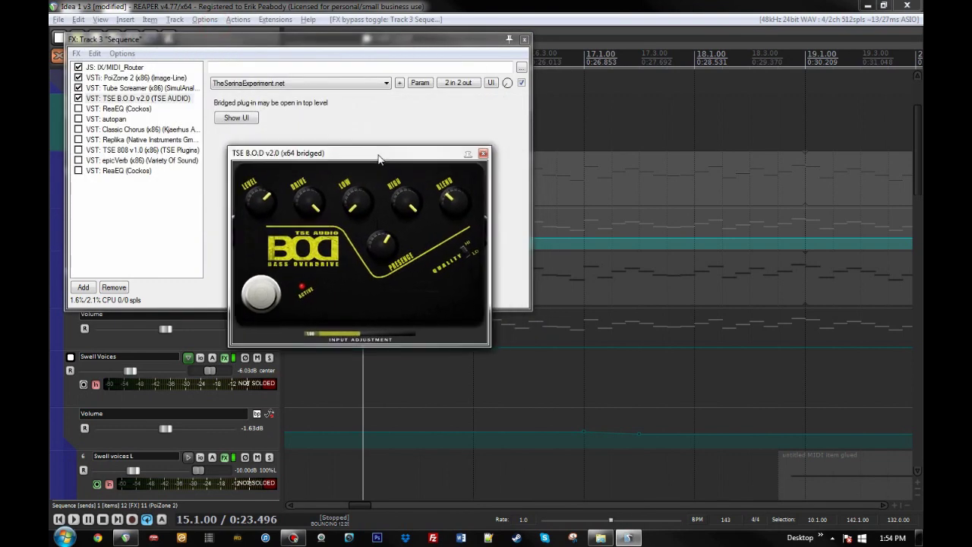
left_click(483, 153)
- Compare the Sequence track with TSE B.O.D v2.0 bypassed and enabled during playback, leaving it enabled
left_click(79, 99)
key("space")
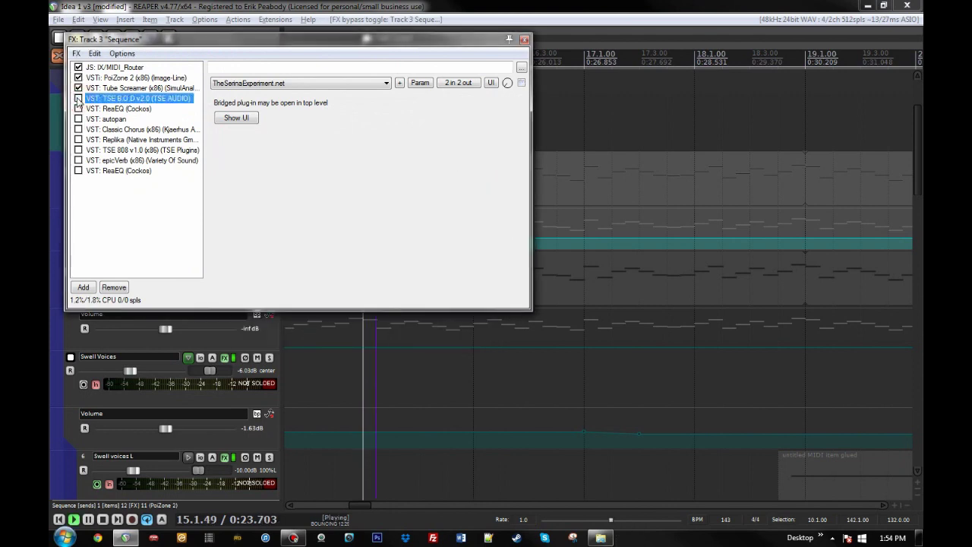
left_click(78, 99)
key("space")
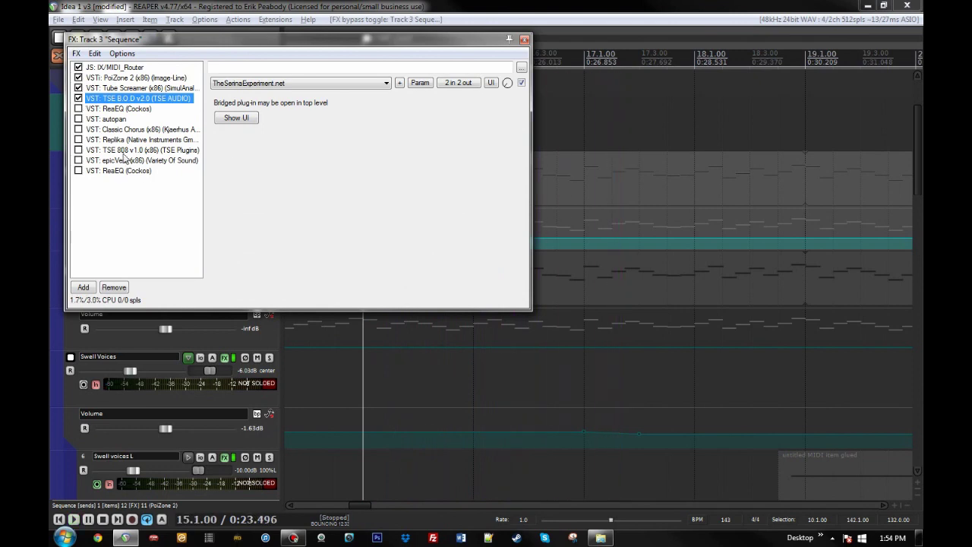
- View the curve of the ReaEQ following TSE B.O.D and play the Sequence track with that equalizer bypassed
left_click(99, 111)
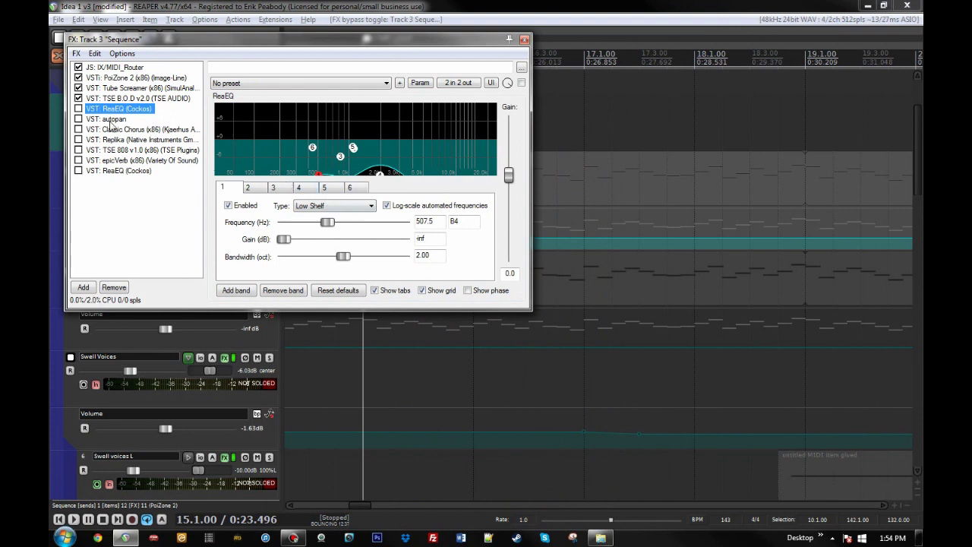
left_click(172, 243)
key("space")
key("space")
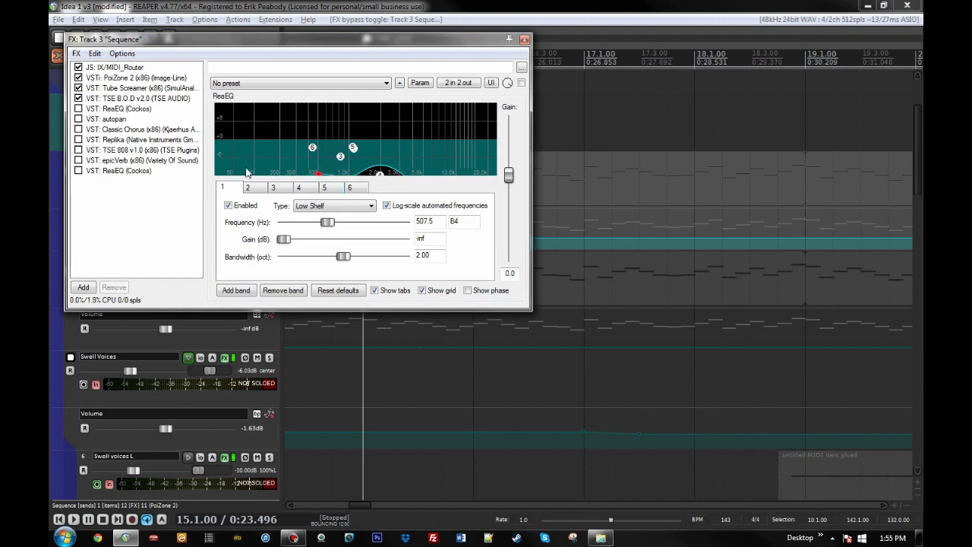
- Enable the ReaEQ after TSE B.O.D during playback, replay the equalized sound, and stop playback
key("space")
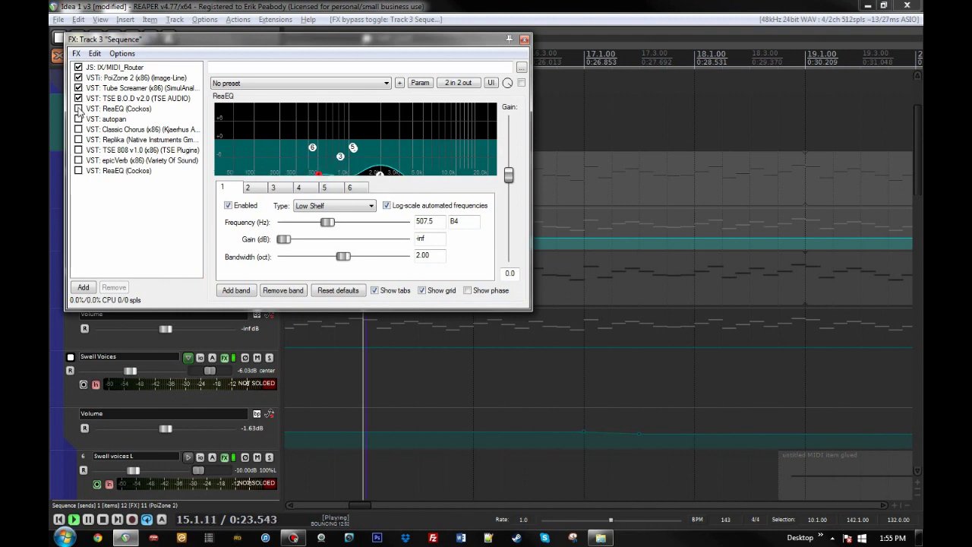
left_click(78, 109)
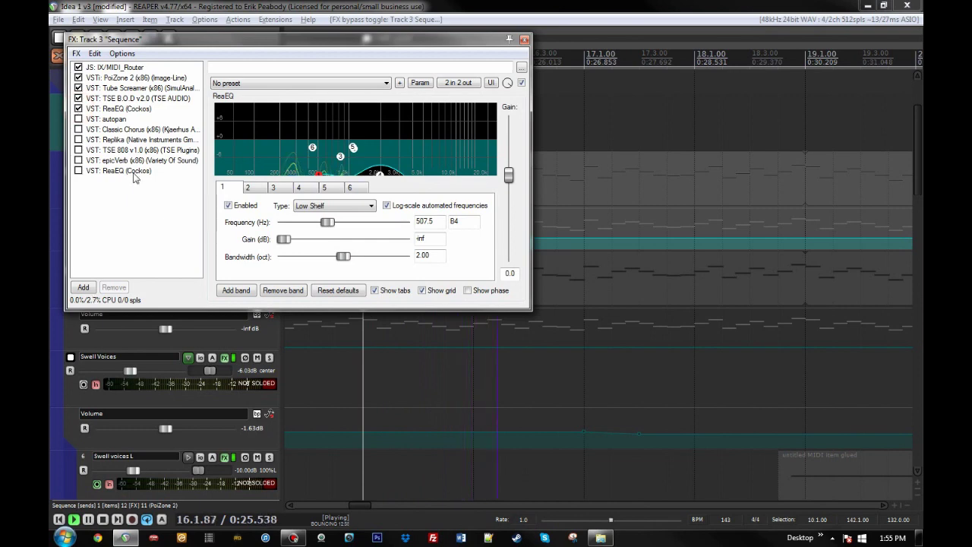
key("space")
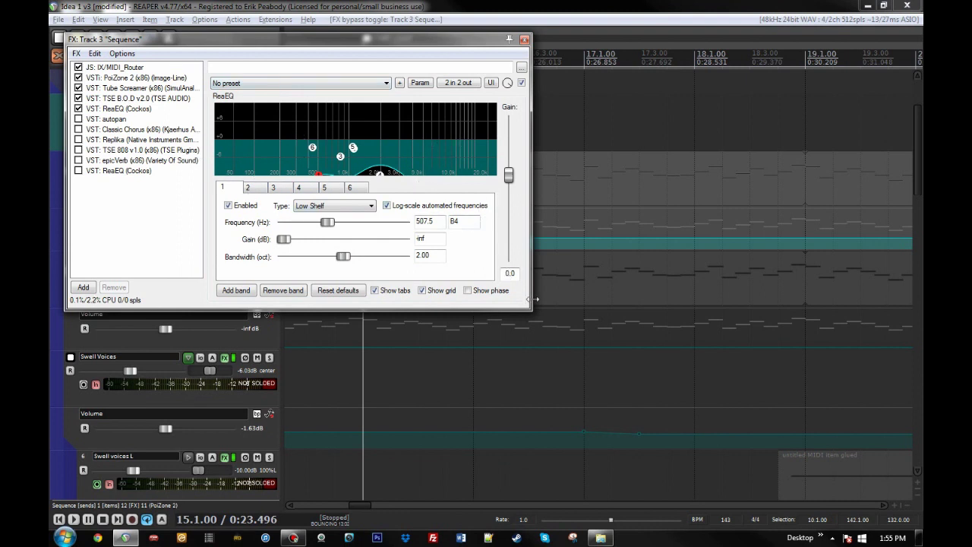
key("space")
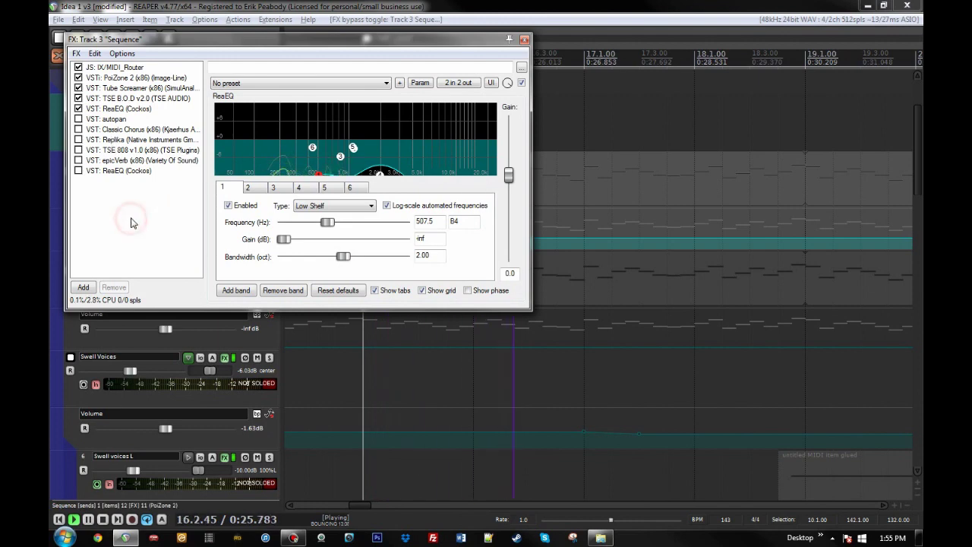
key("space")
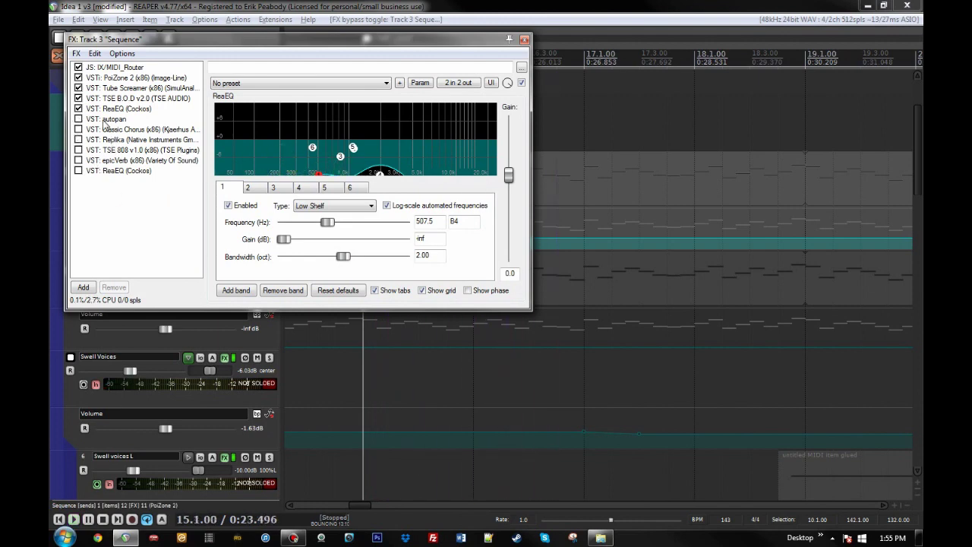
- Enable the autopan effect on the Sequence track and listen to the panned sound
left_click(107, 119)
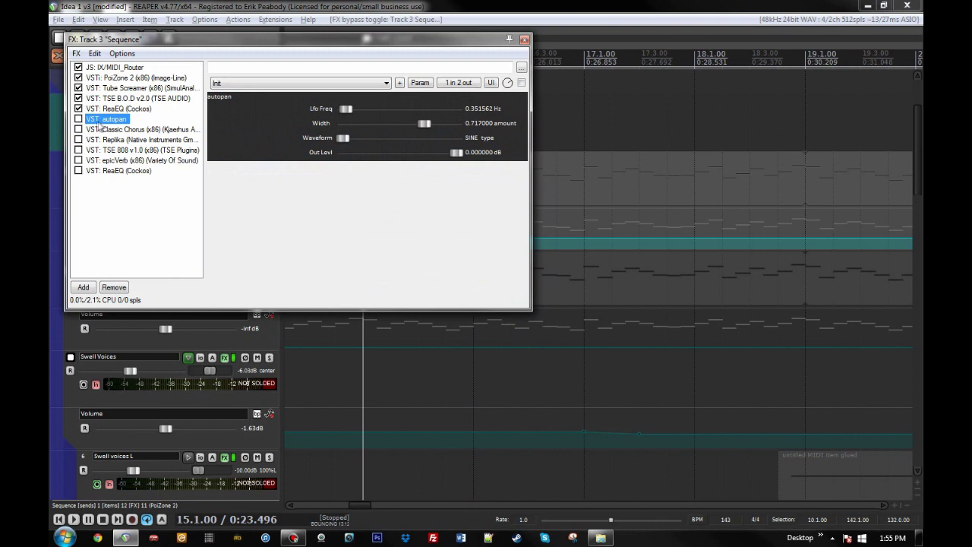
left_click(78, 119)
key("space")
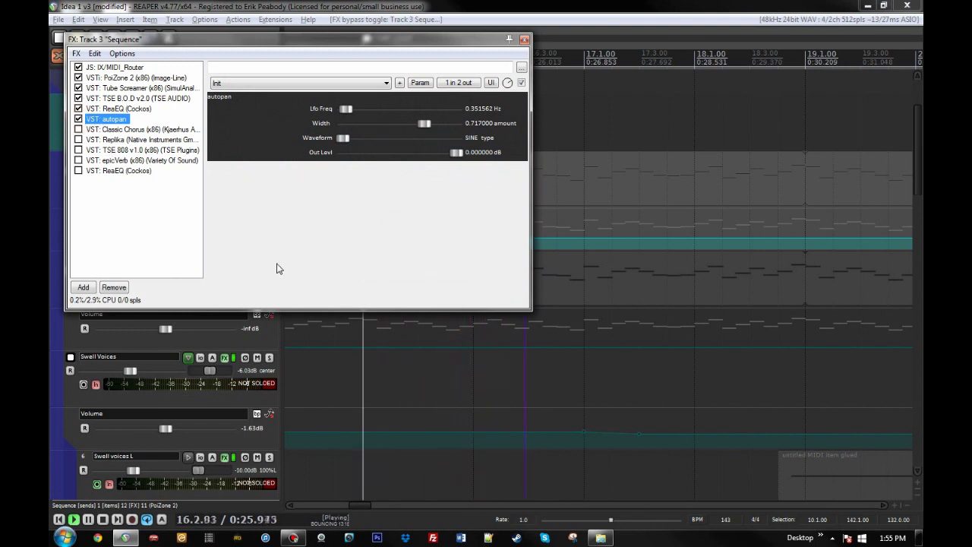
key("space")
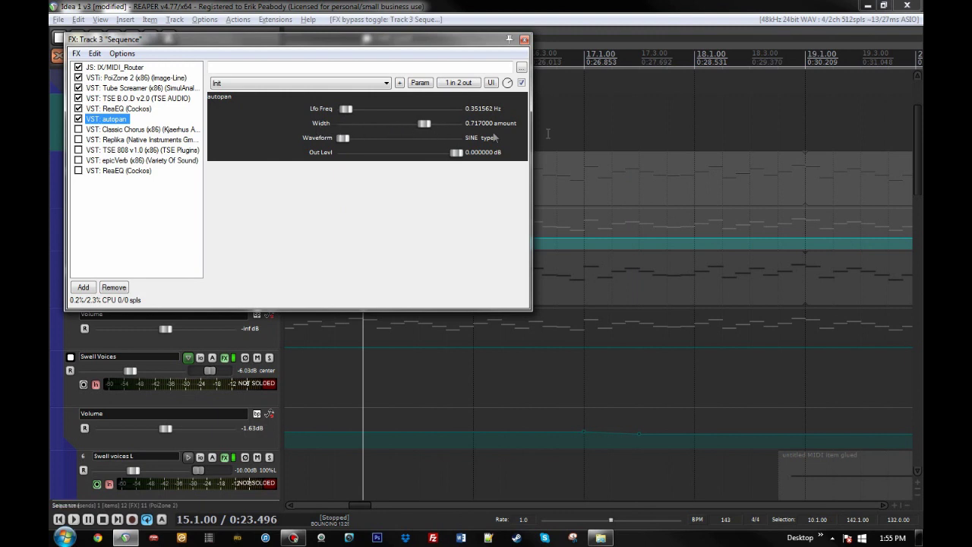
- Open the Classic Chorus interface, examine its delay, modulation and output knobs, and close it
left_click(97, 131)
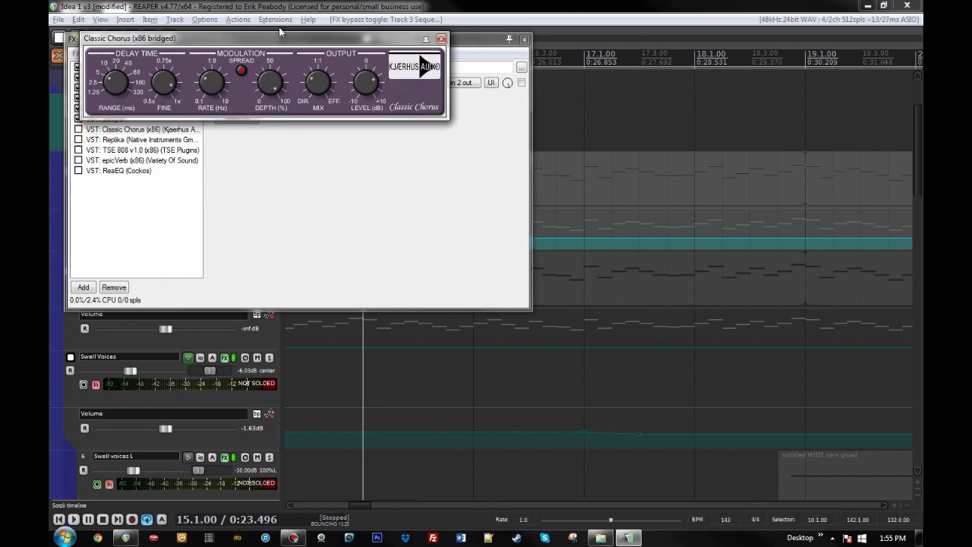
left_click_drag(267, 39, 304, 96)
left_click_drag(341, 223, 331, 211)
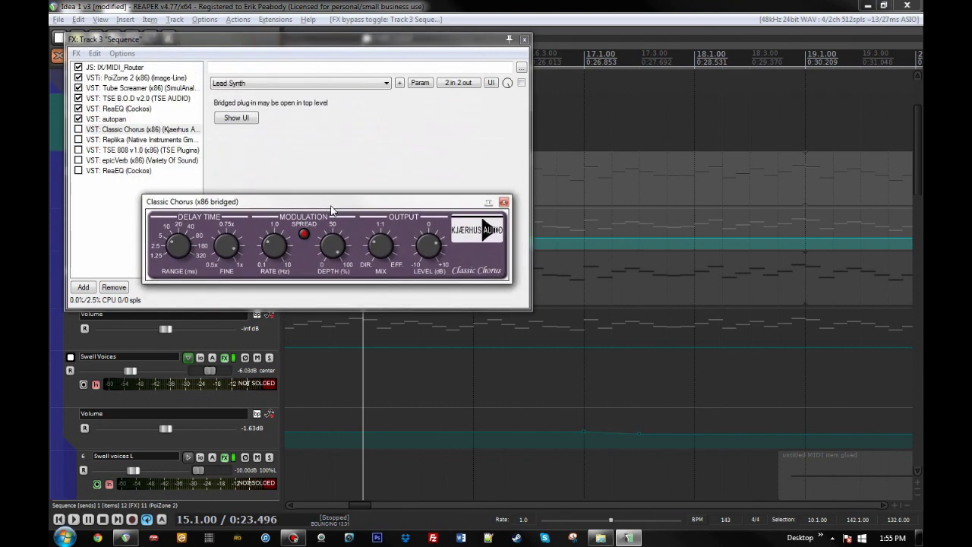
left_click(504, 202)
- Enable Classic Chorus and listen to the Sequence track while checking the chorus interface, and stop playback
left_click(79, 129)
key("space")
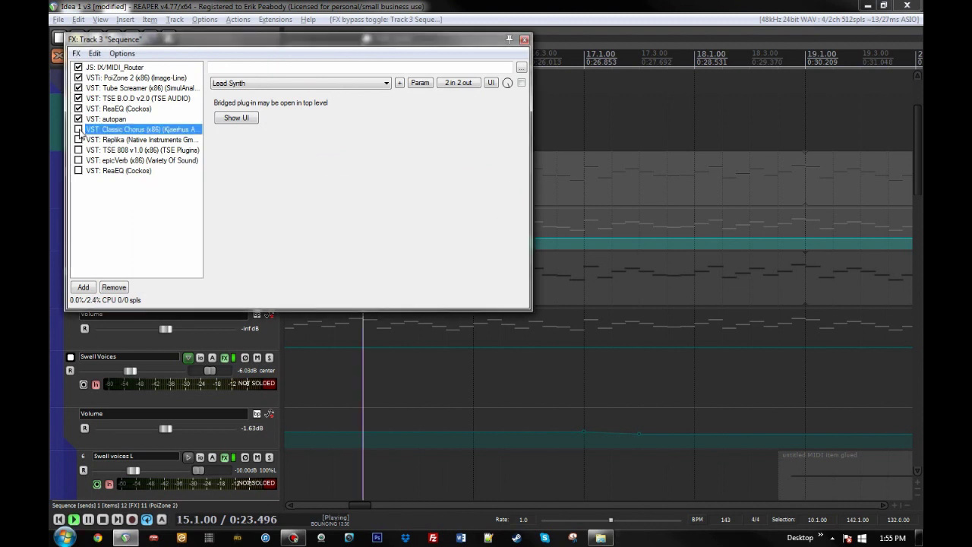
left_click(231, 118)
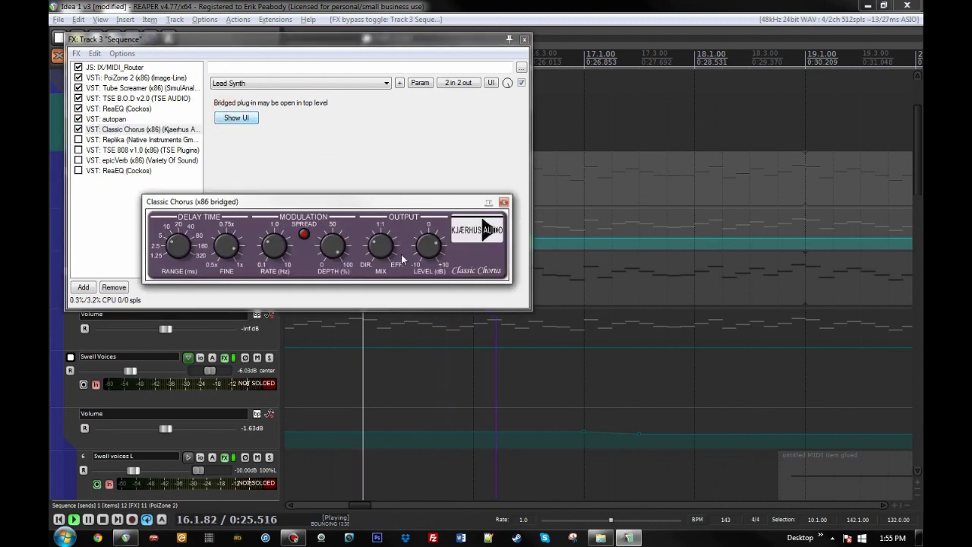
left_click(504, 202)
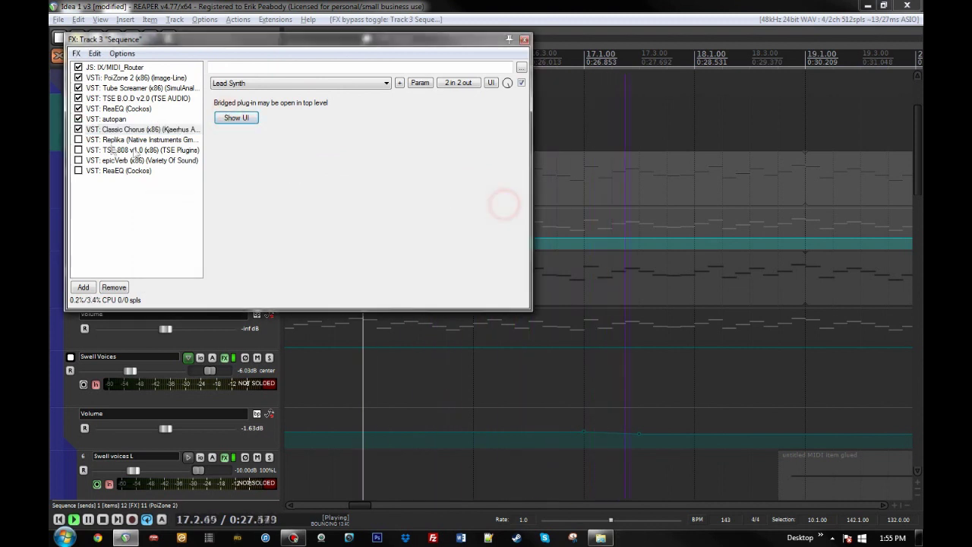
key("space")
- Open the Replika delay interface and move it below the Sequence track's effect list, examining its delay, mix and modulation settings
double_click(128, 141)
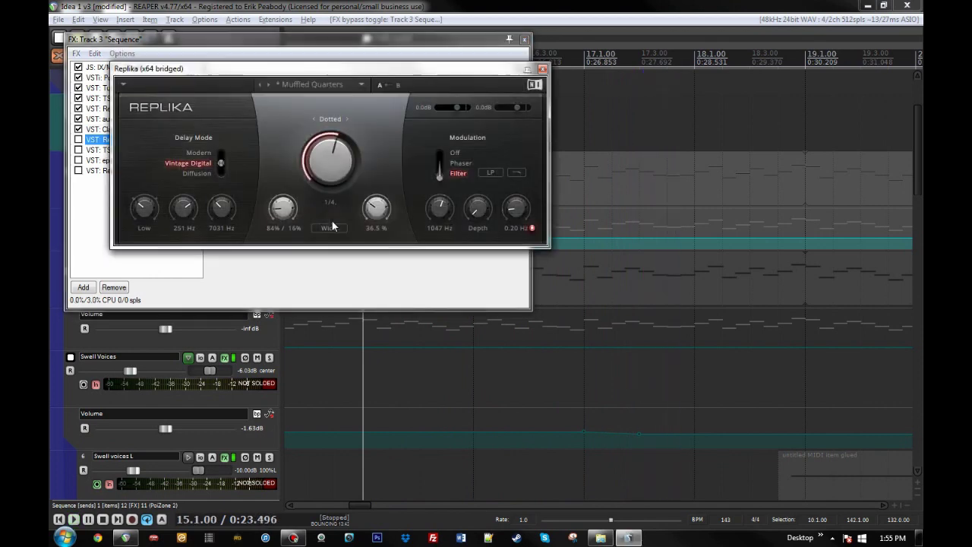
left_click_drag(415, 70, 373, 194)
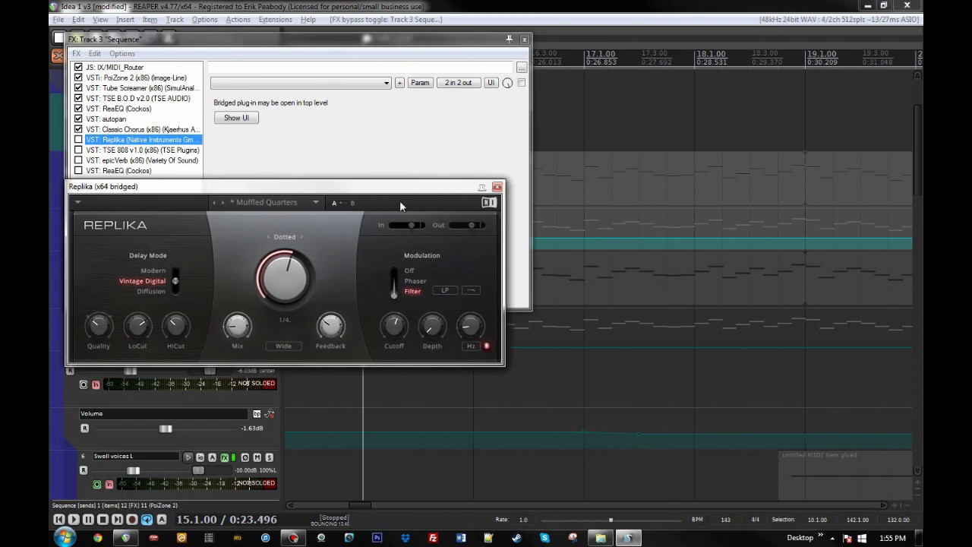
left_click_drag(432, 189, 515, 280)
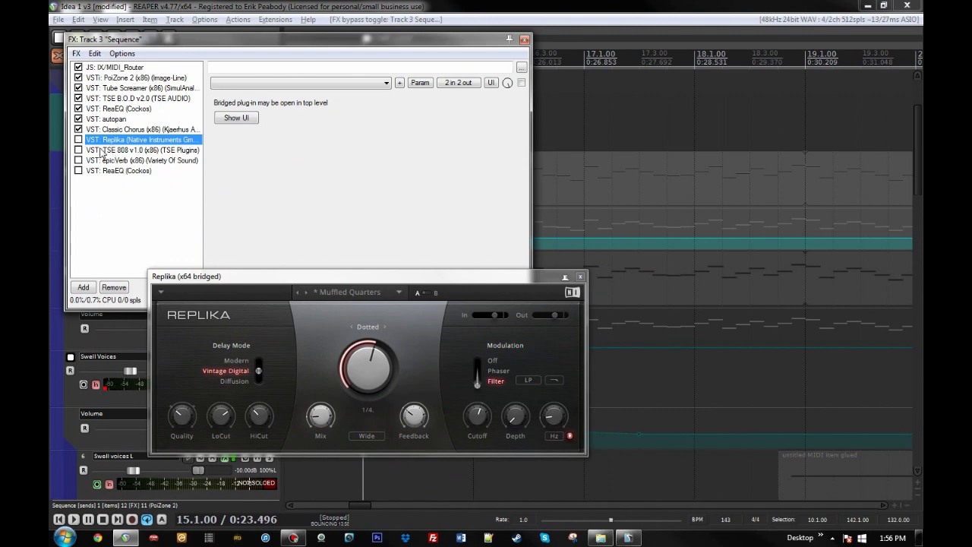
- Enable Replika while the Sequence track is playing, listen to the delayed sound, and stop playback
key("space")
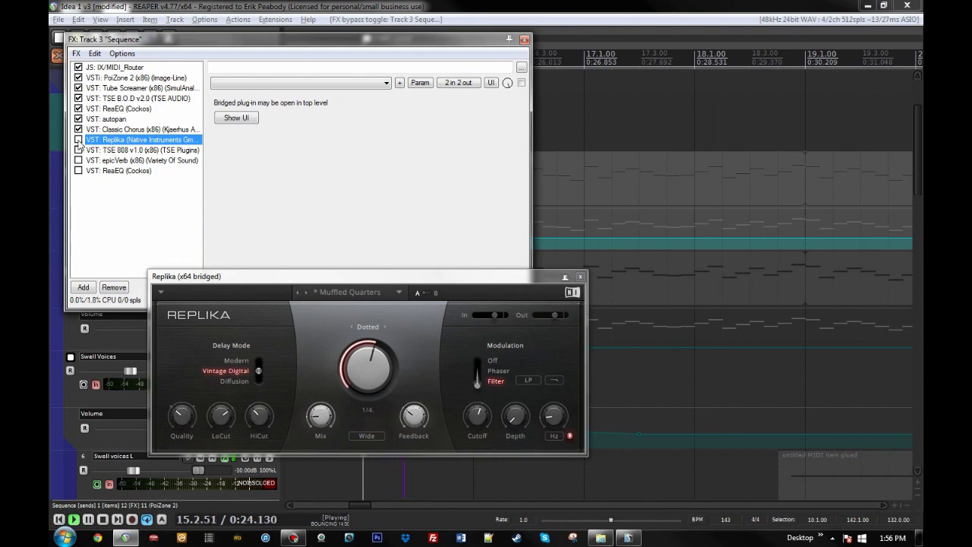
left_click(78, 140)
left_click(389, 227)
key("space")
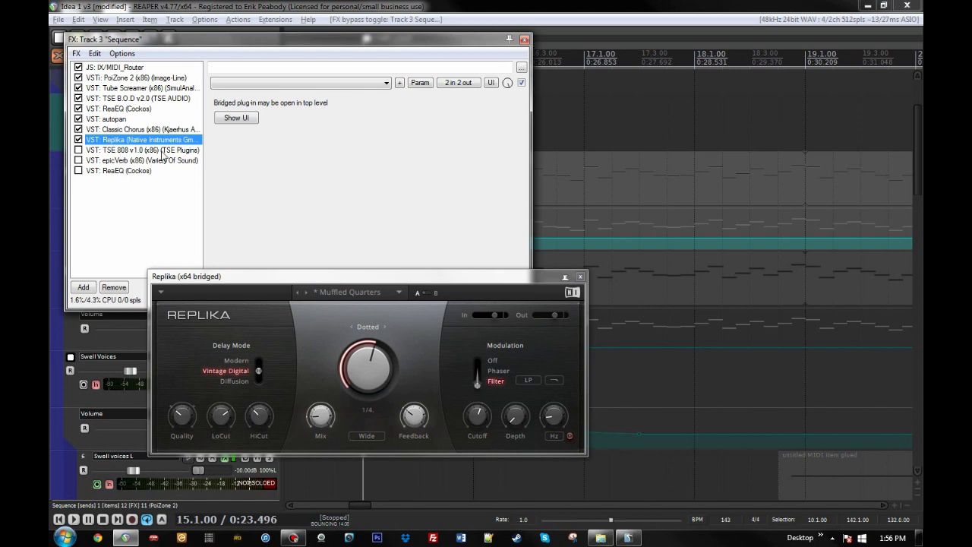
- View and close the TSE 808 overdrive interface, and enable epicVerb to check its reverberation and equalization controls
left_click(135, 154)
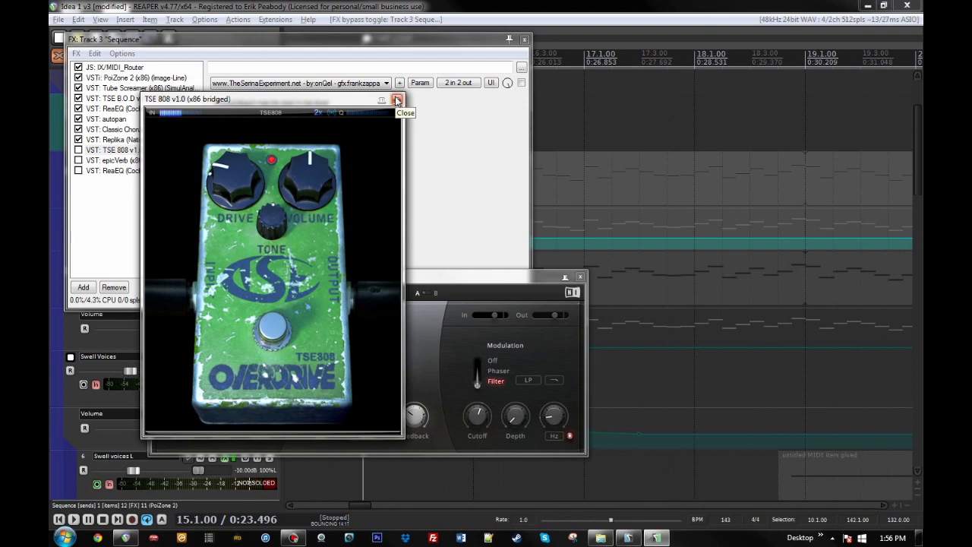
left_click(396, 101)
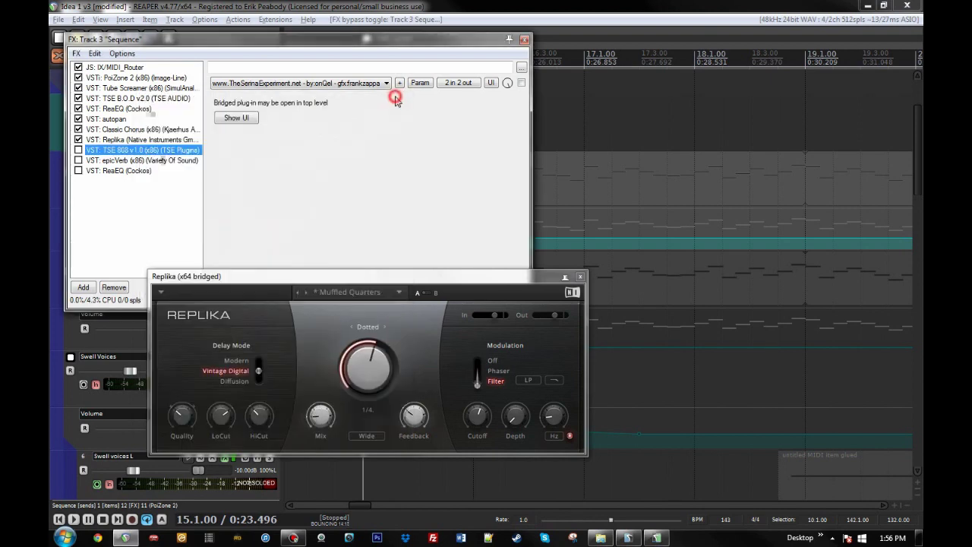
left_click(79, 161)
left_click(130, 160)
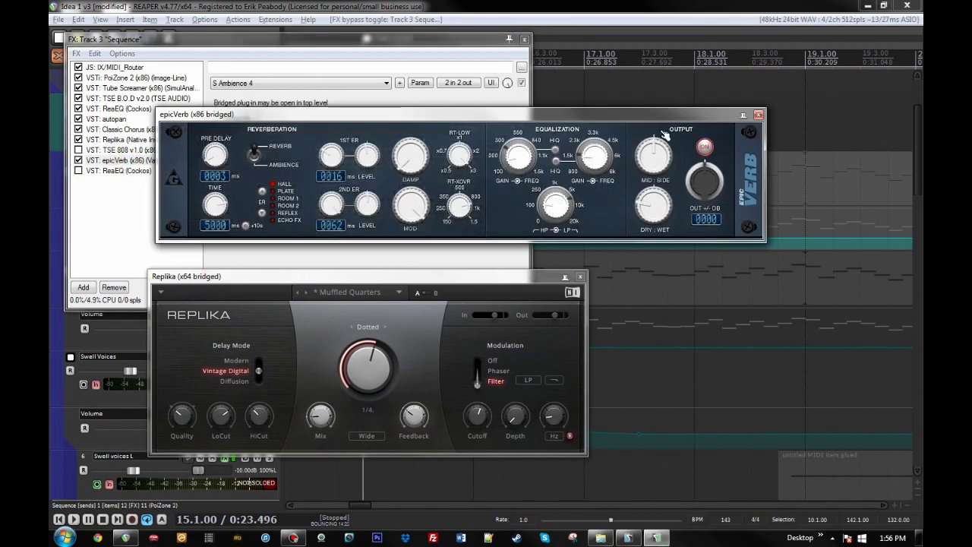
left_click(758, 115)
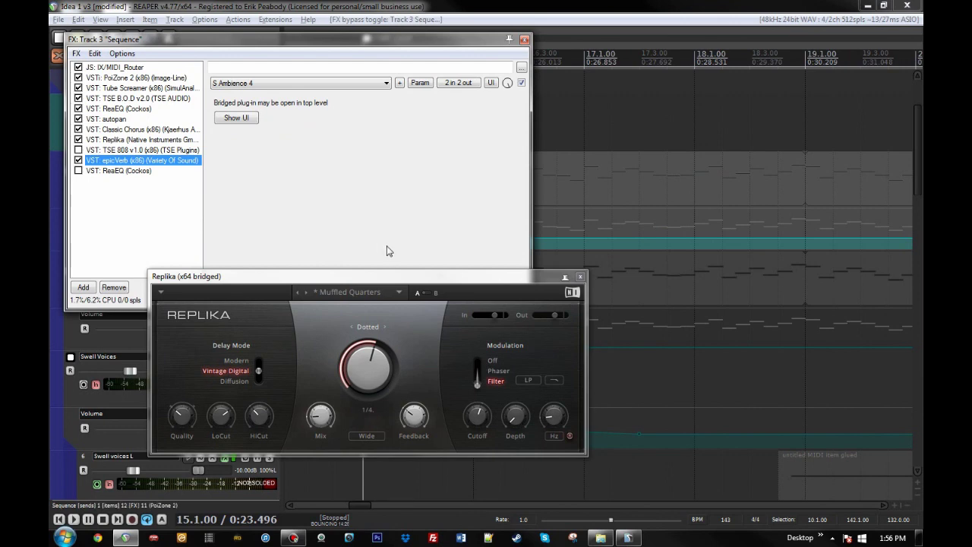
- Bypass epicVerb, start playback for a dry comparison, and re-enable the reverb while the track plays
left_click(78, 160)
key("space")
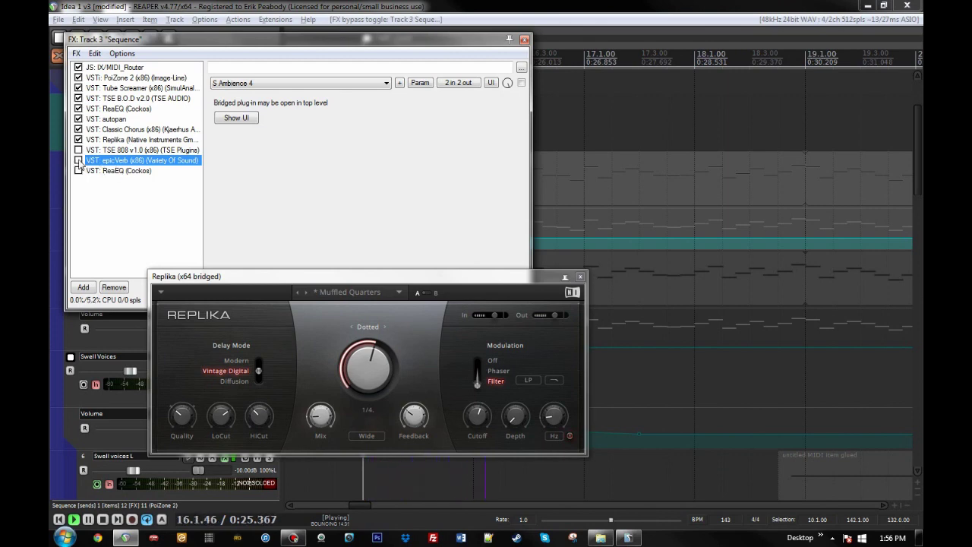
left_click(78, 160)
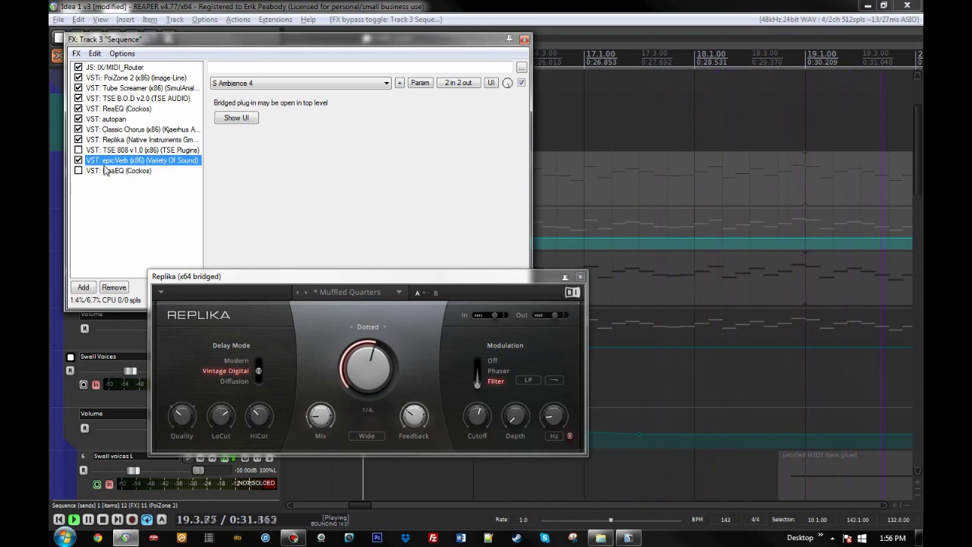
- Reopen the epicVerb interface to review its settings during playback, close it, and stop playback
double_click(182, 160)
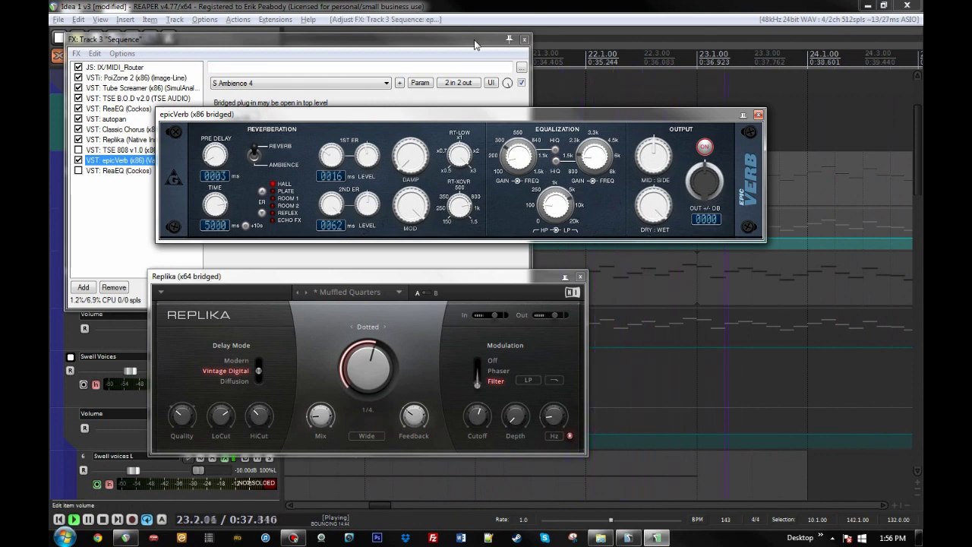
left_click(758, 115)
left_click(390, 240)
key("space")
- Close the Replika interface and compare the EQ curves of the chain's last ReaEQ and the earlier ReaEQ
left_click(118, 171)
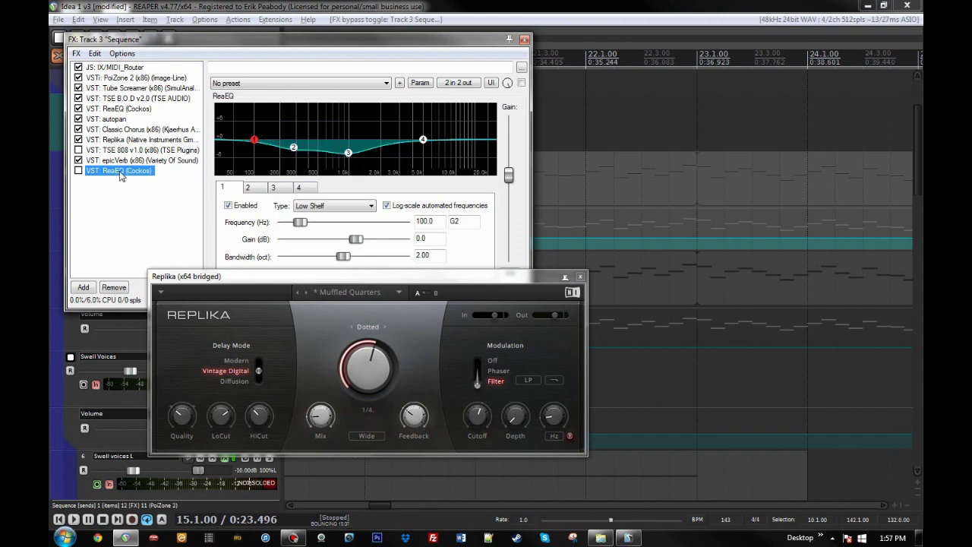
left_click(580, 276)
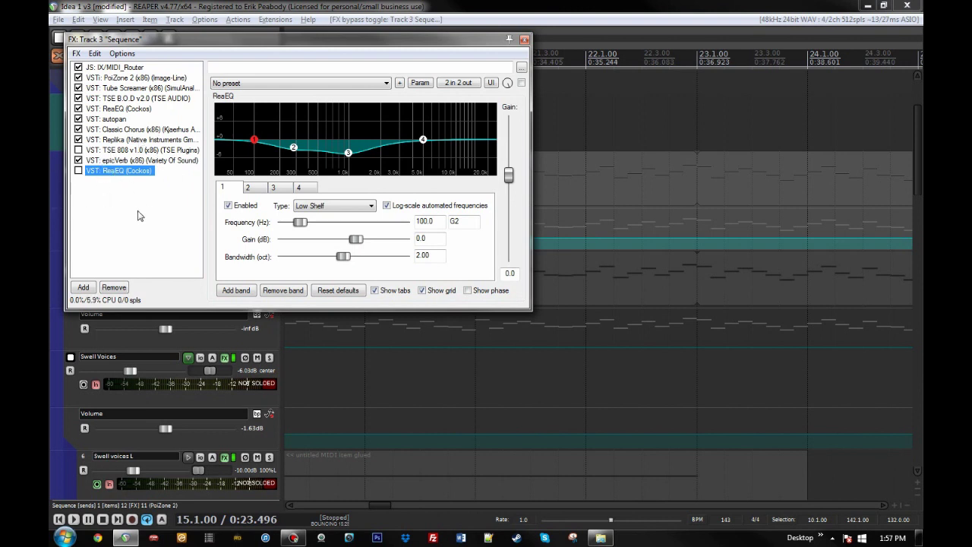
left_click(107, 109)
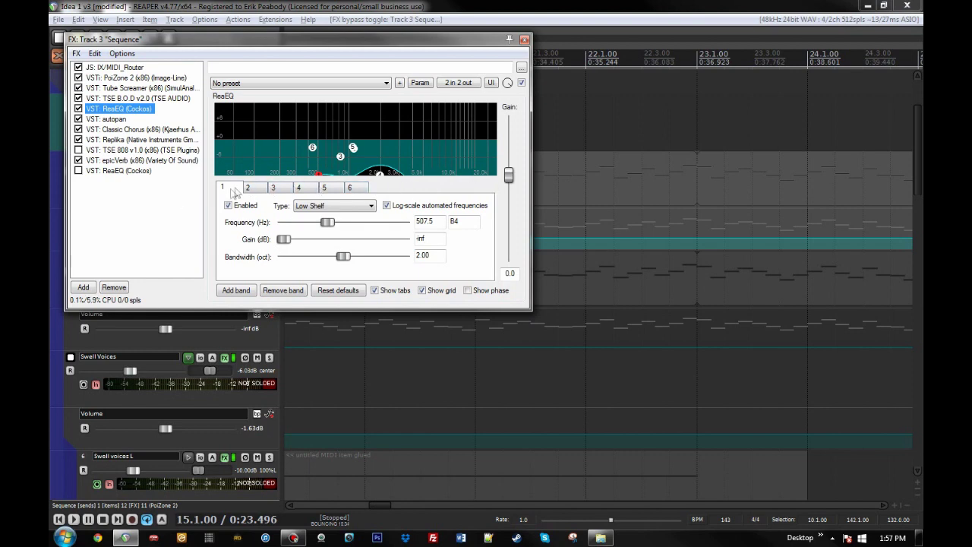
left_click(97, 171)
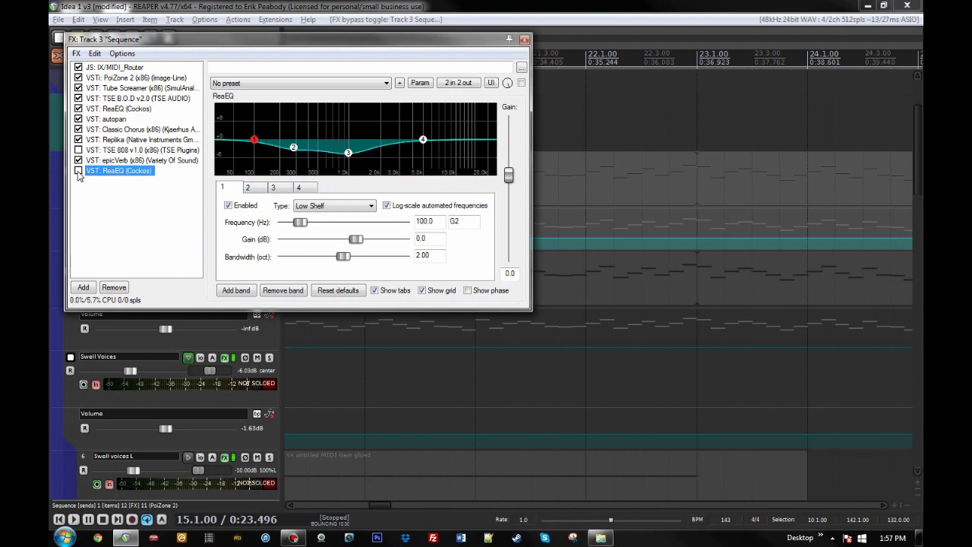
- Enable the last ReaEQ in the chain during playback, listen to the equalized sound, and stop playback
key("space")
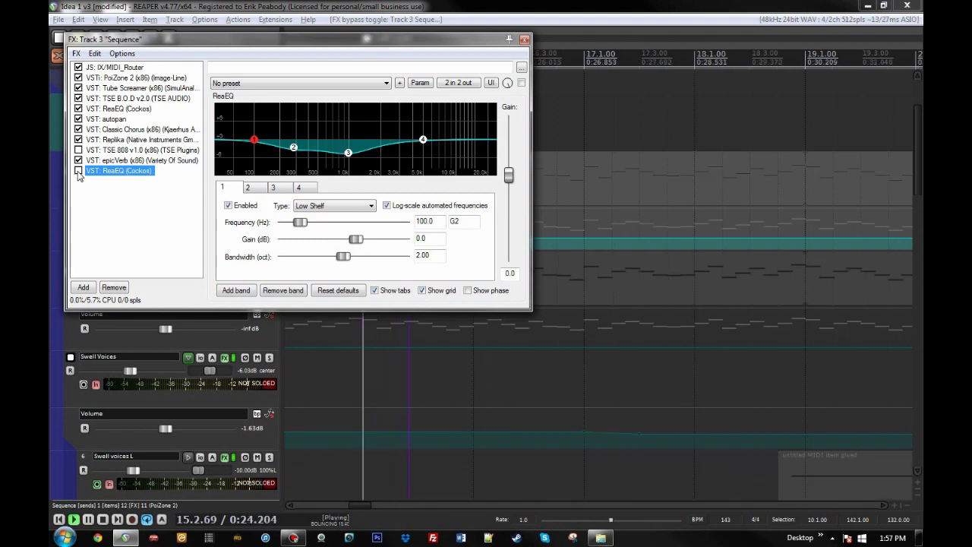
left_click(79, 172)
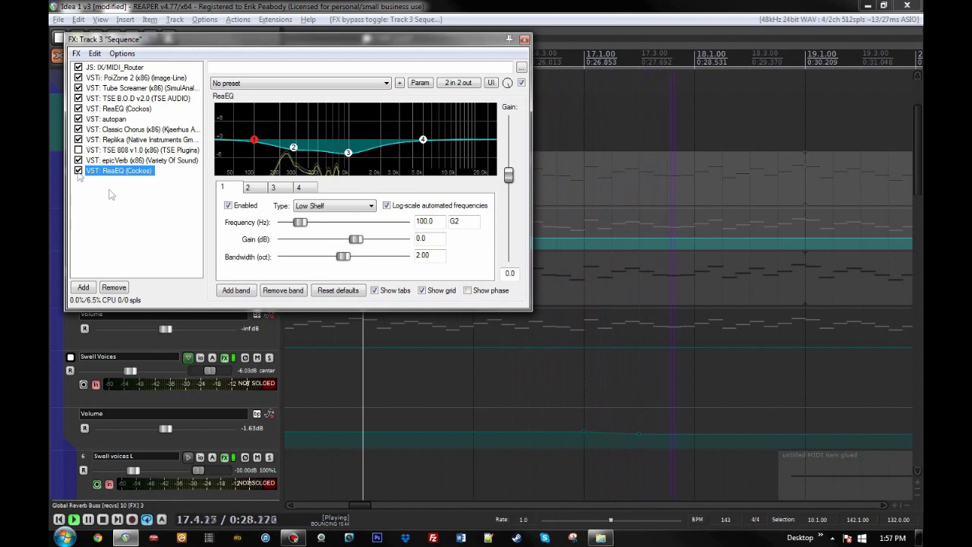
left_click(145, 210)
key("space")
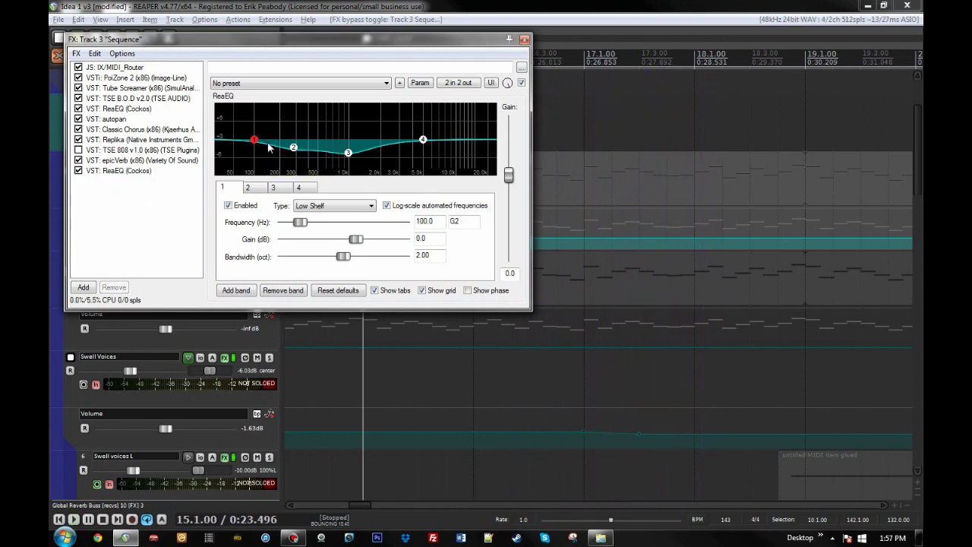
- Close the Sequence track's FX chain and open the track's MIDI item in the MIDI editor
left_click(524, 39)
left_click(392, 169)
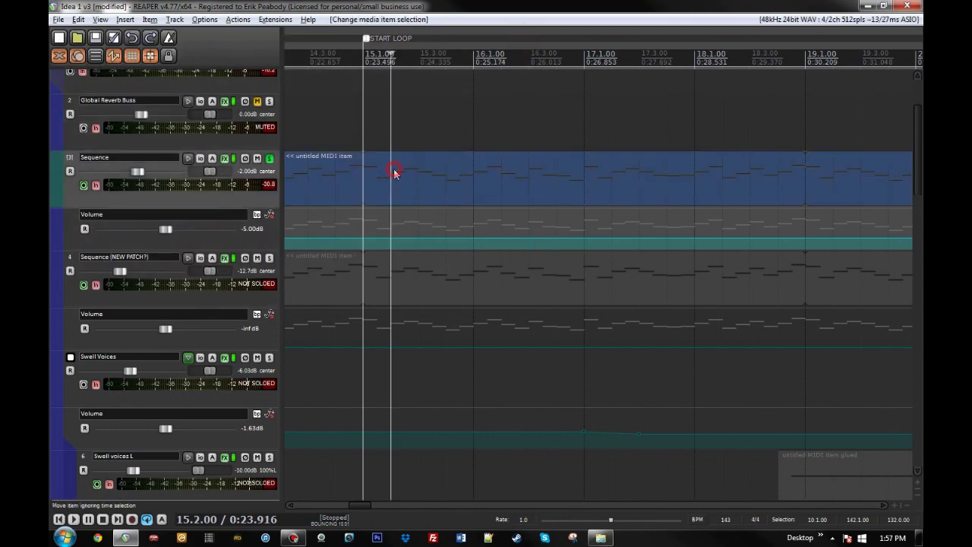
scroll(447, 198, "down", 4)
scroll(446, 193, "up", 3)
left_click(508, 185)
left_click(505, 185)
double_click(563, 183)
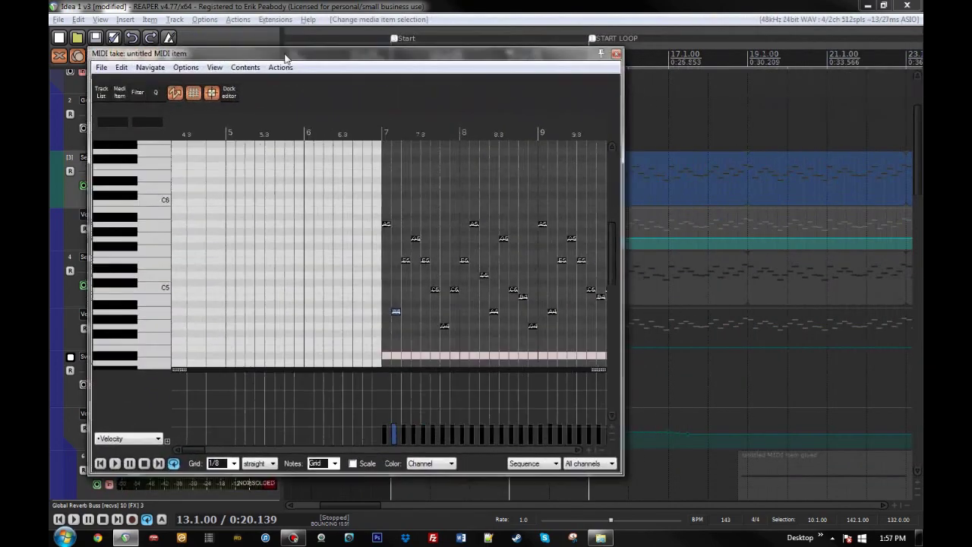
- Widen the MIDI editor window and examine the repeating note pattern of the Sequence part around bars 11 to 13
left_click_drag(622, 265, 875, 265)
left_click(699, 241)
scroll(695, 247, "down", 5)
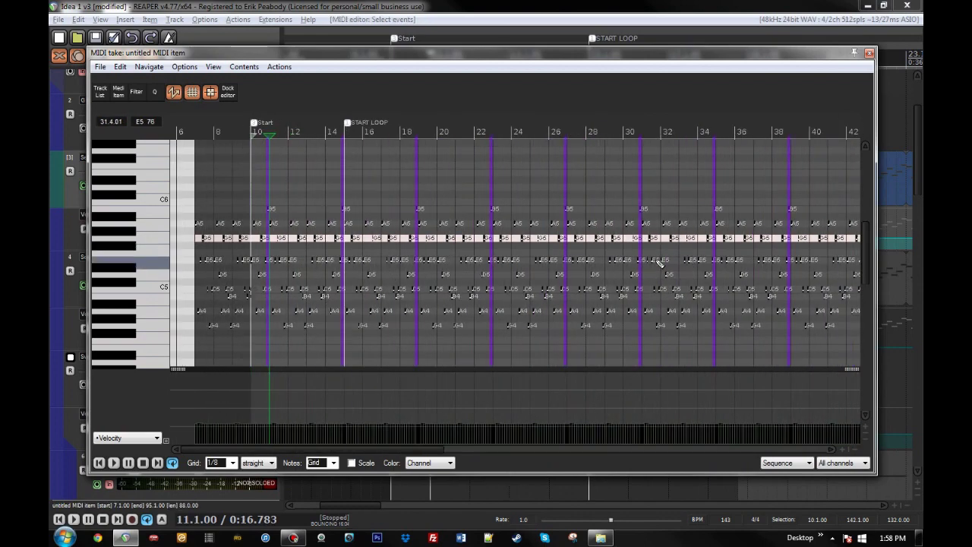
scroll(659, 263, "up", 4)
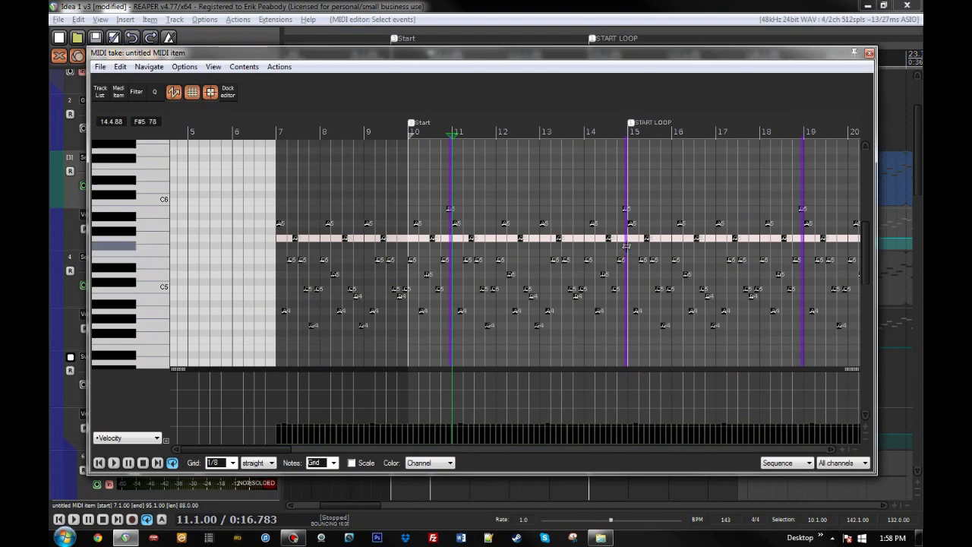
left_click(505, 260)
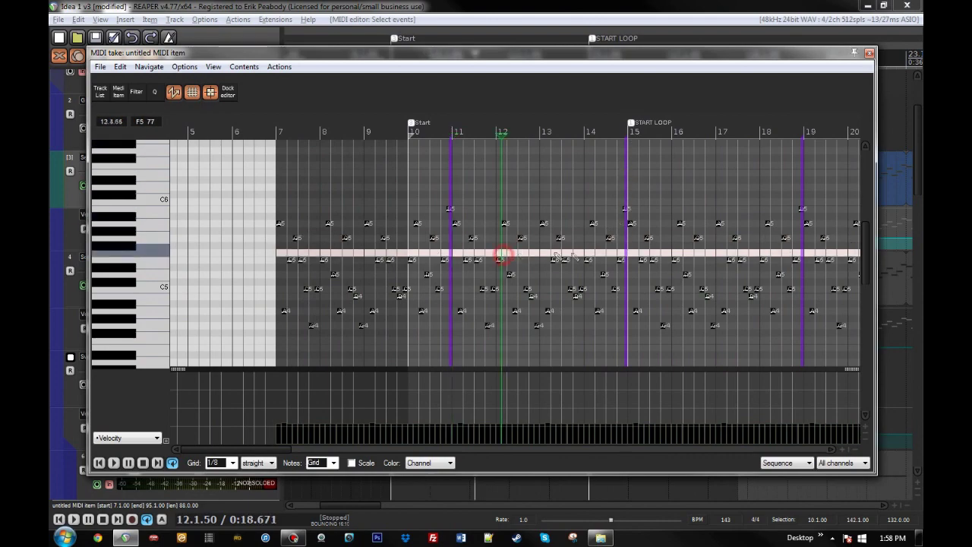
scroll(575, 256, "up", 8)
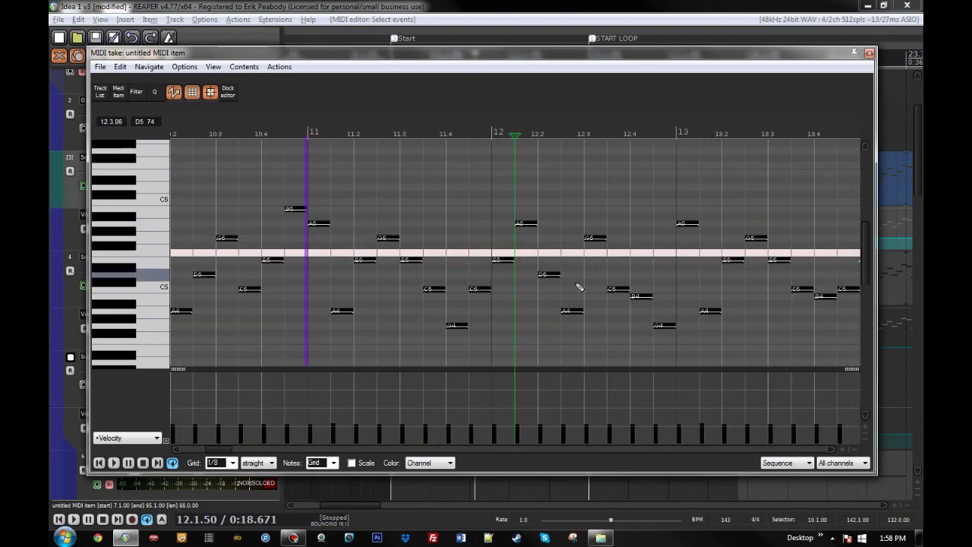
- Select the A5 note at bar 11 and follow the melodic pattern up to the START LOOP marker at bar 15
left_click(319, 225)
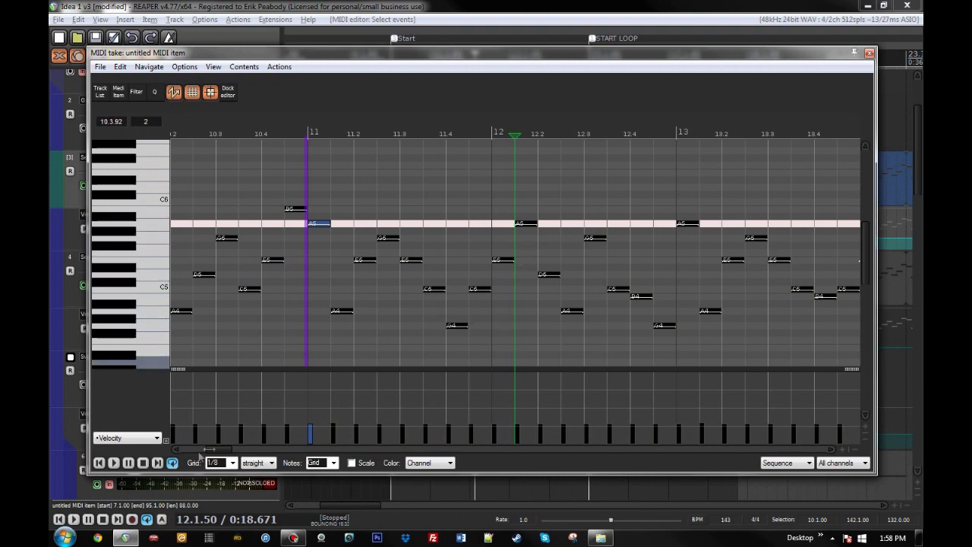
left_click_drag(220, 453, 225, 454)
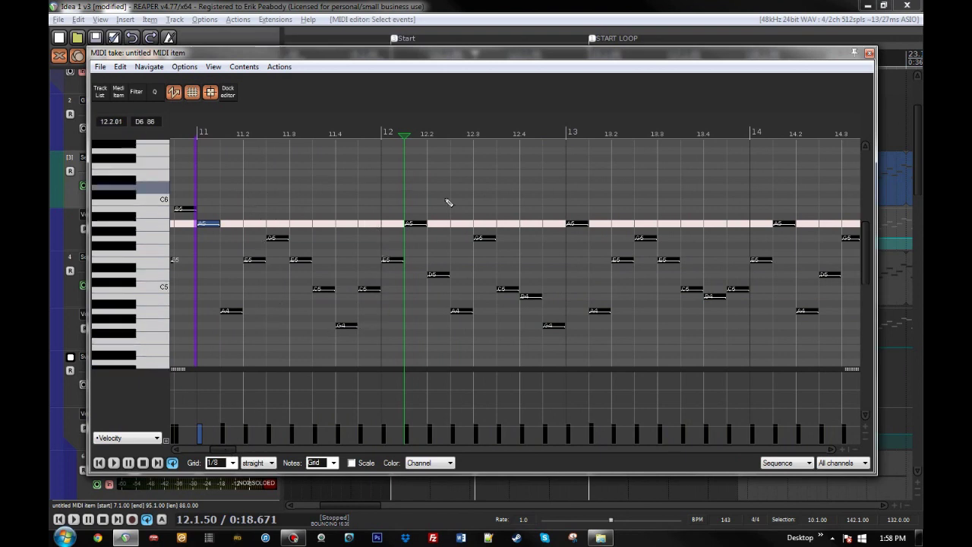
left_click_drag(226, 452, 230, 453)
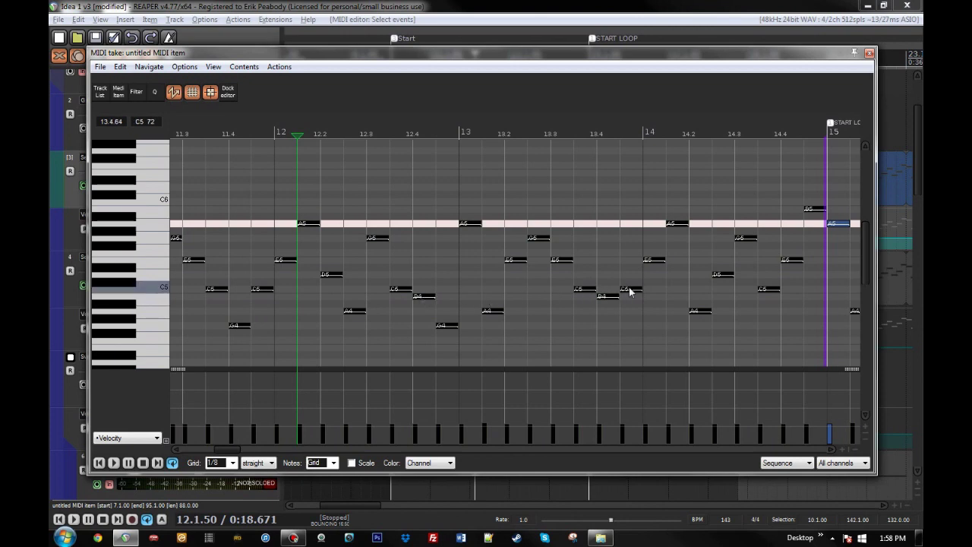
scroll(688, 291, "down", 2)
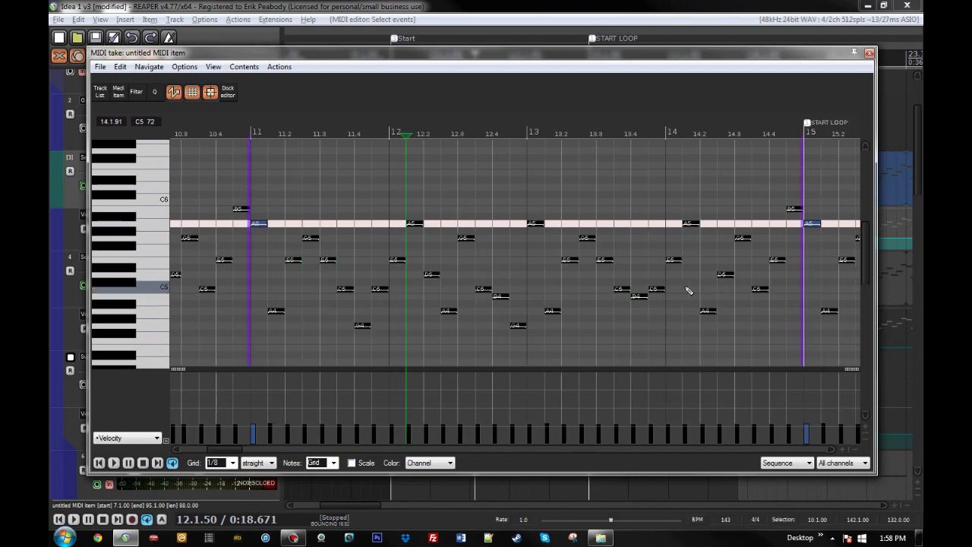
scroll(688, 291, "down", 1)
scroll(338, 168, "up", 1)
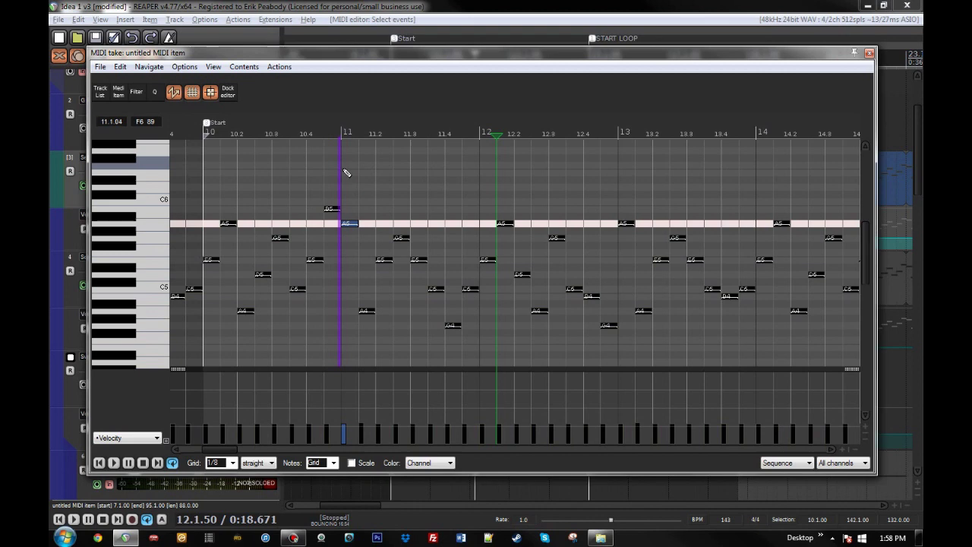
- Play the Sequence pattern from bar 11 in the MIDI editor to hear the phrase, and stop playback
key("space")
key("space")
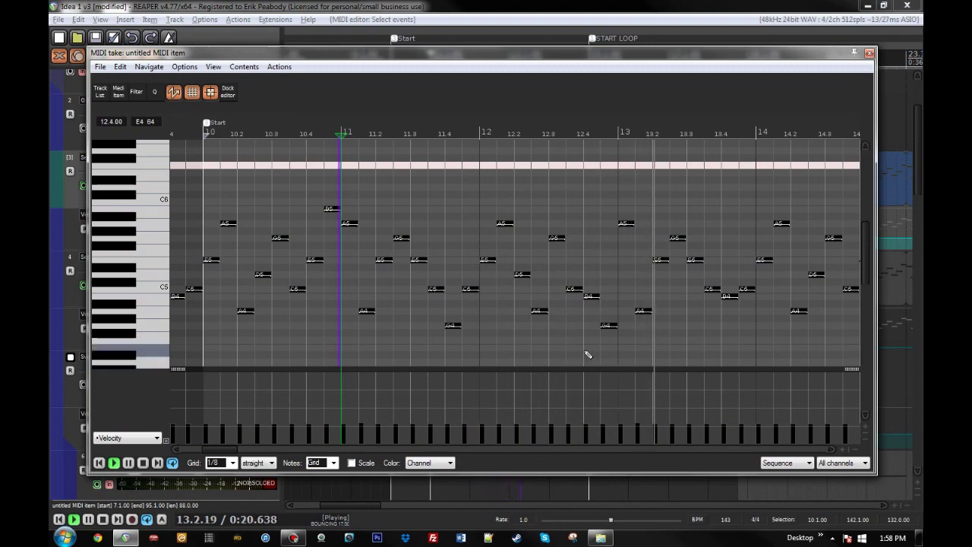
scroll(587, 355, "down", 2)
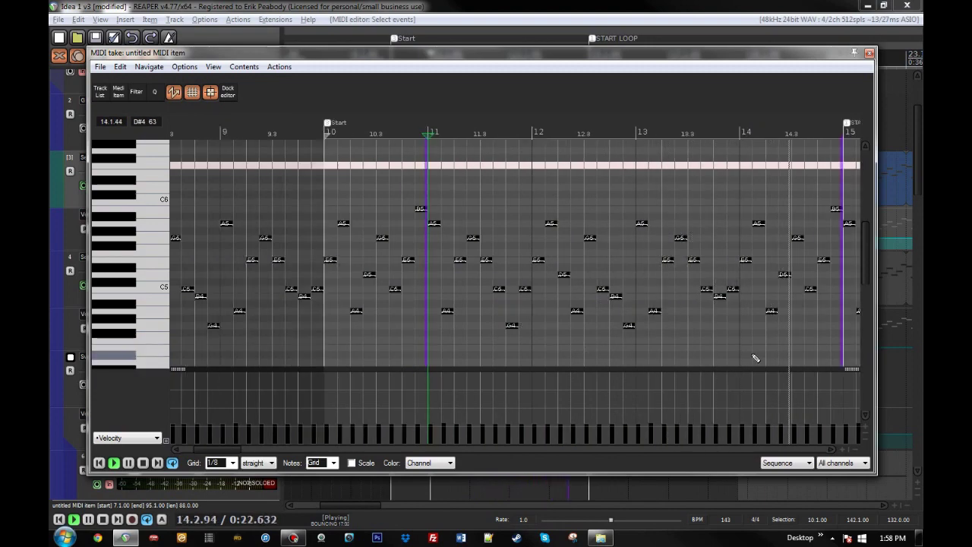
key("space")
- Review the Sequence notes between bars 10 and 14 in the MIDI editor, both in overview and in close detail
scroll(621, 309, "down", 4)
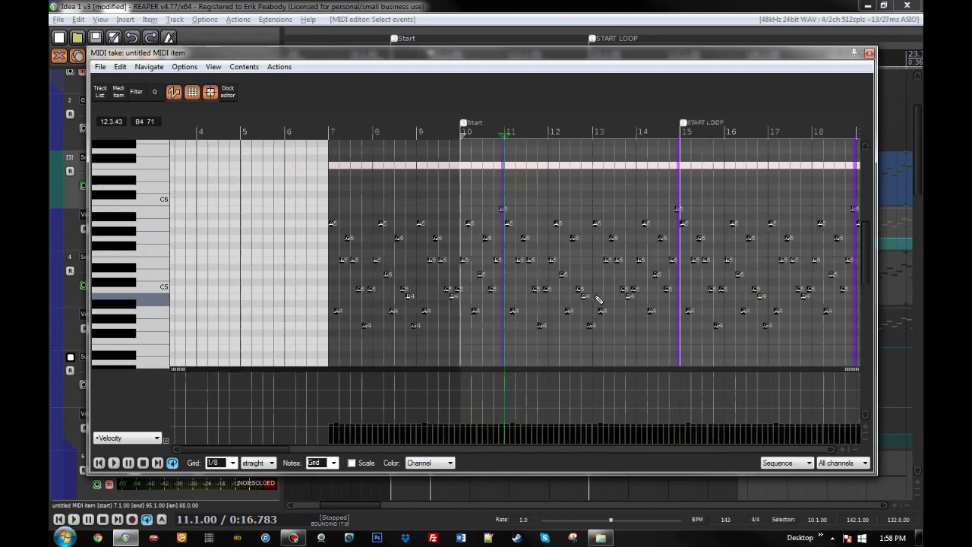
scroll(603, 299, "up", 7)
left_click_drag(211, 449, 228, 455)
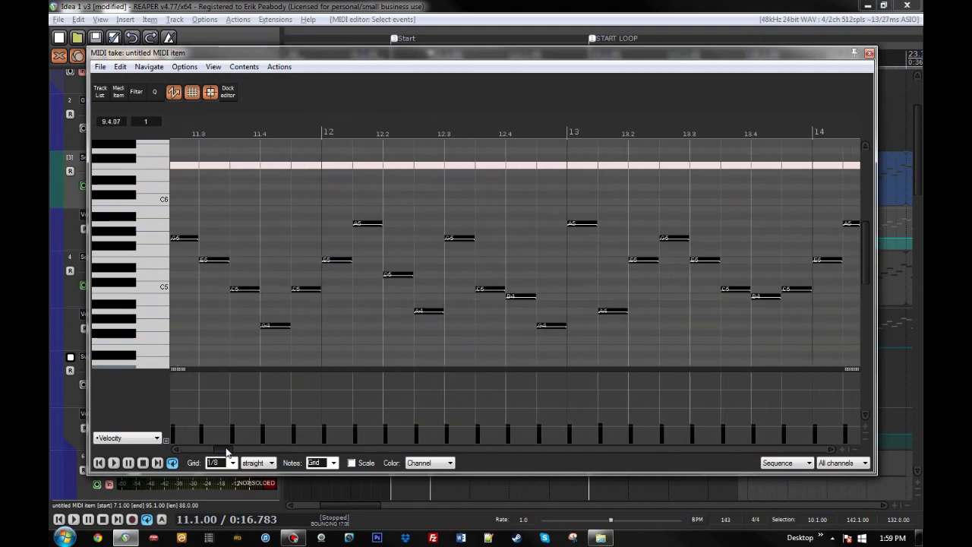
scroll(558, 310, "down", 3)
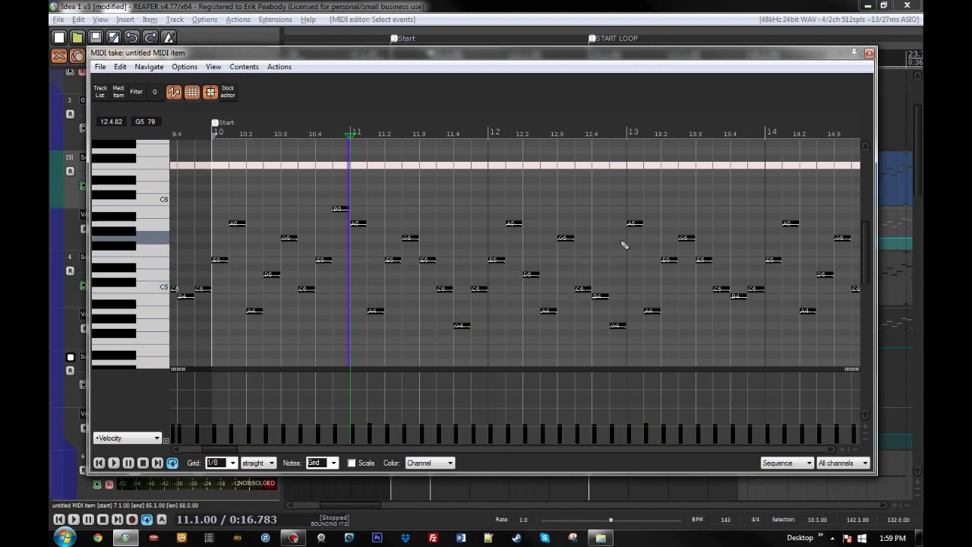
- Close the MIDI editor and unsolo the Sequence track
left_click(870, 54)
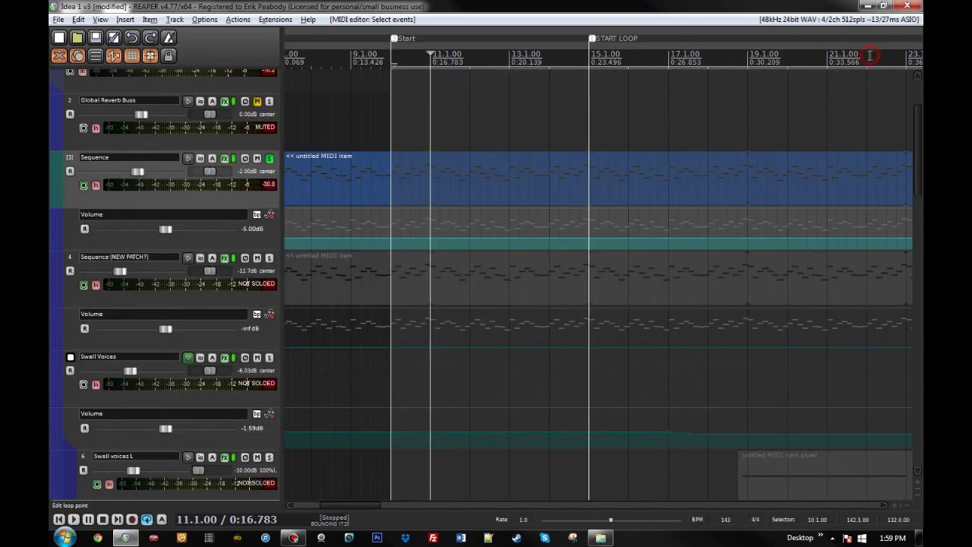
left_click(269, 158)
scroll(673, 210, "down", 5)
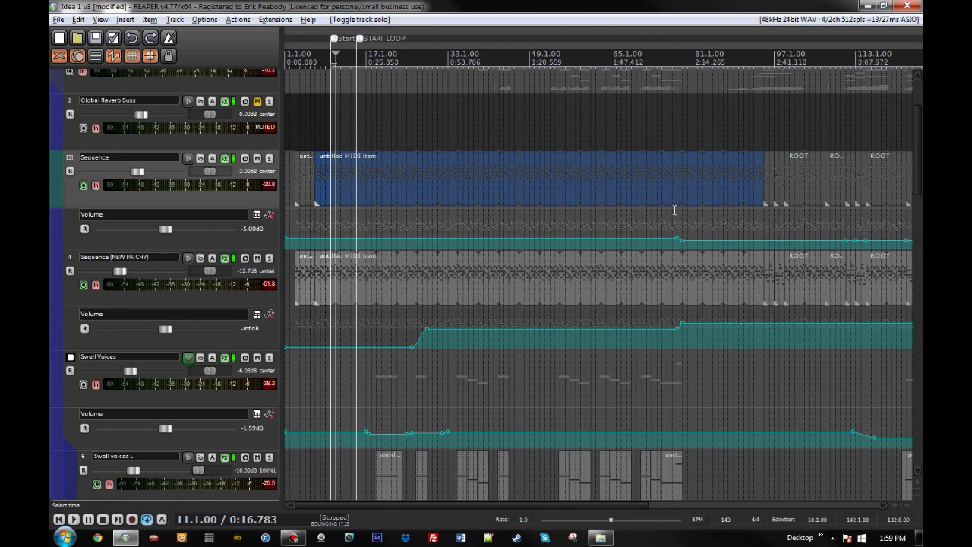
scroll(674, 210, "down", 2)
- Play Sequence and Sequence (NEW PATCH?) soloed together from bar 27, drop Sequence from the solo to hear the new patch alone, and stop
scroll(675, 212, "up", 5)
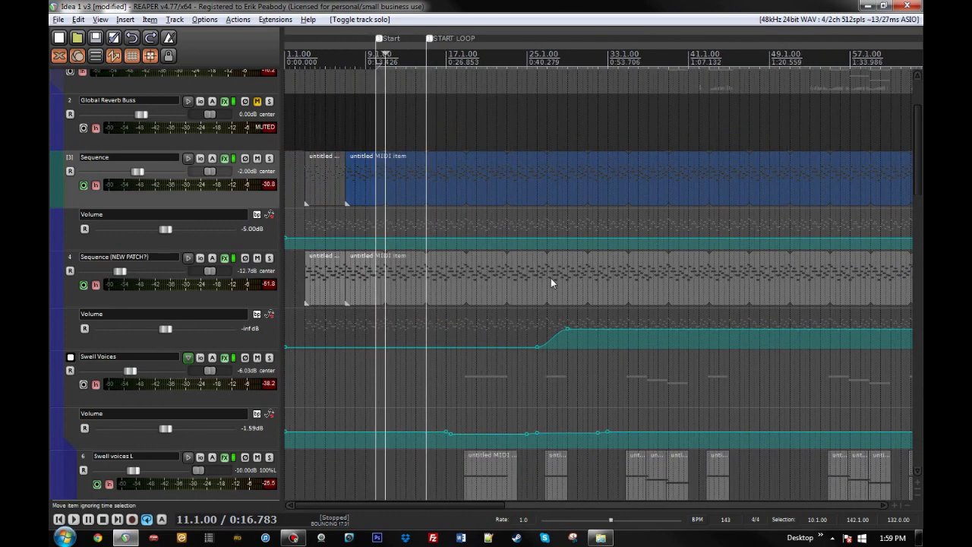
left_click(550, 281)
scroll(645, 284, "up", 2)
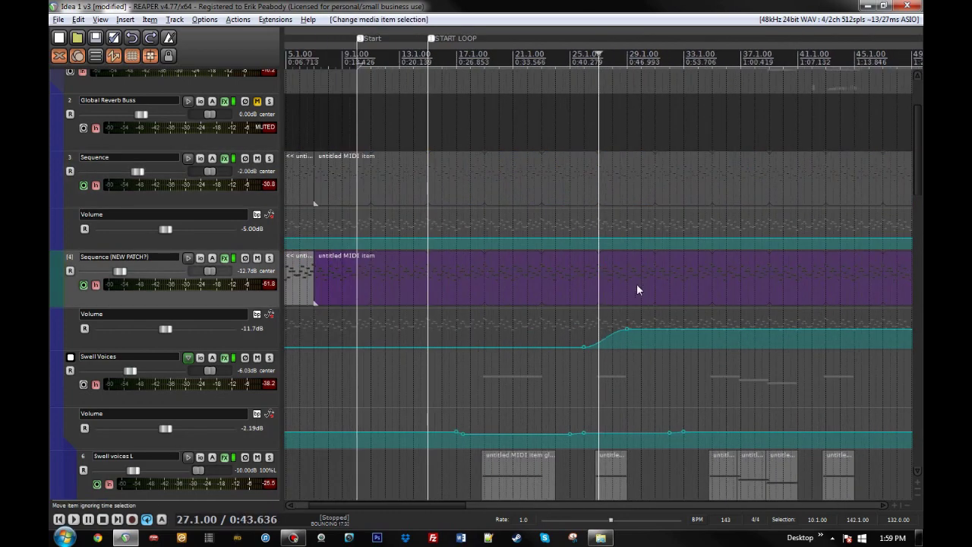
left_click(270, 158)
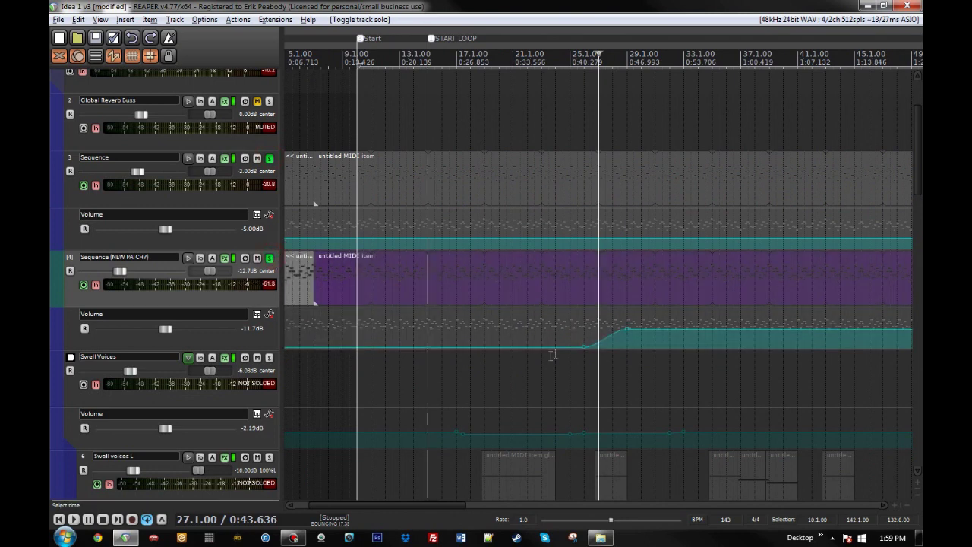
key("space")
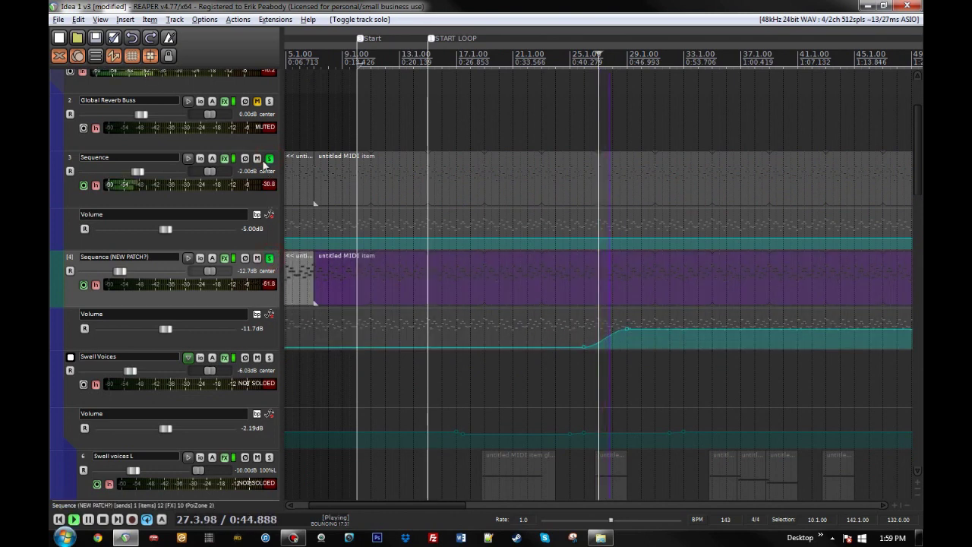
left_click(269, 160)
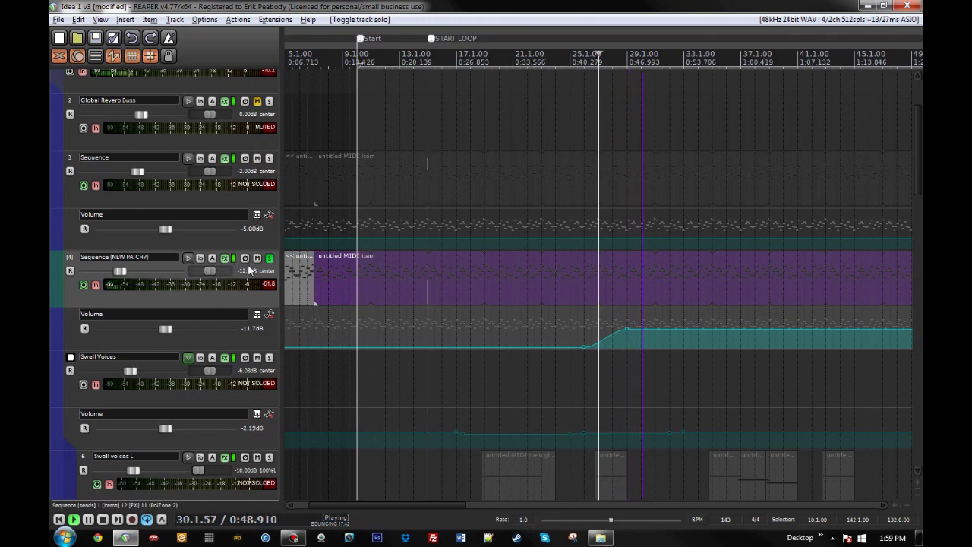
key("space")
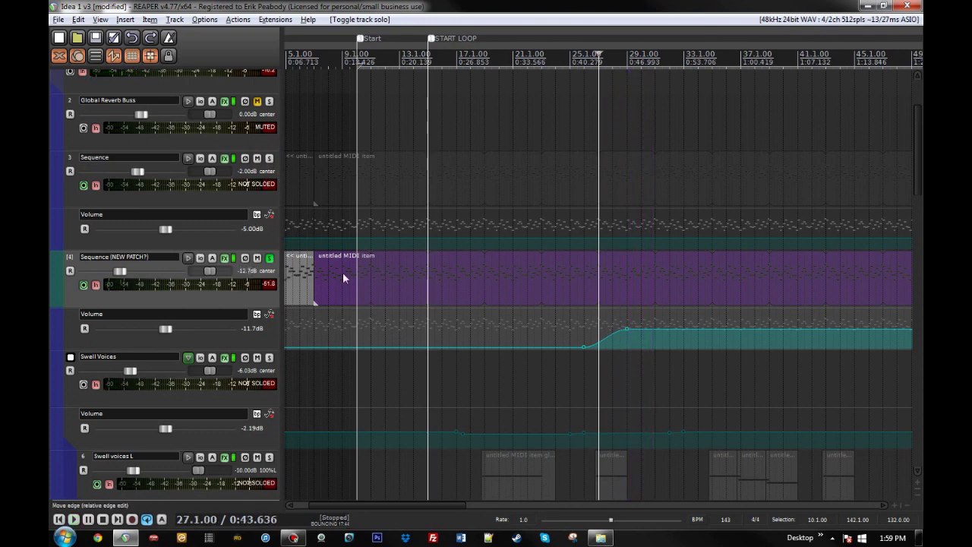
- Solo the Sequence track again and inspect the effects chain of the Sequence (NEW PATCH?) track
left_click(269, 158)
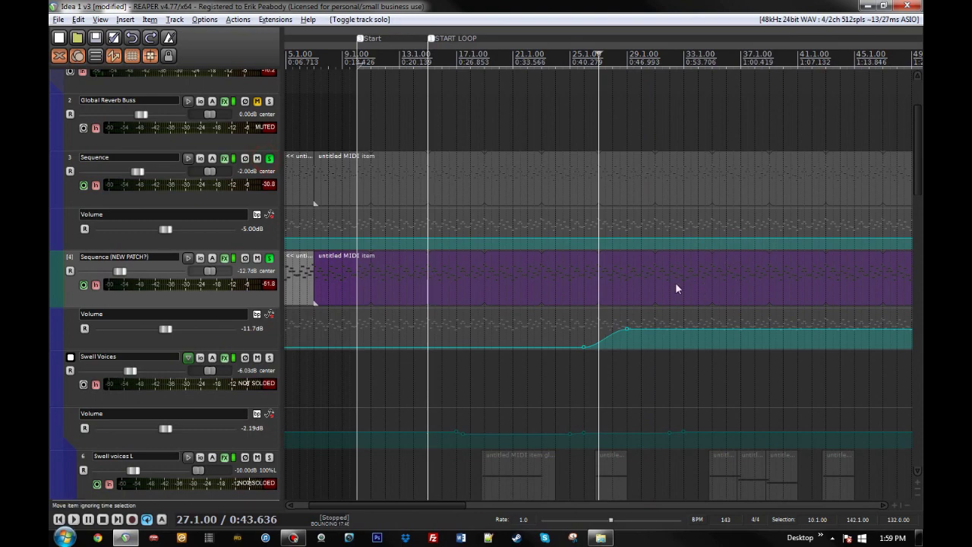
scroll(699, 287, "up", 5)
scroll(676, 285, "down", 8)
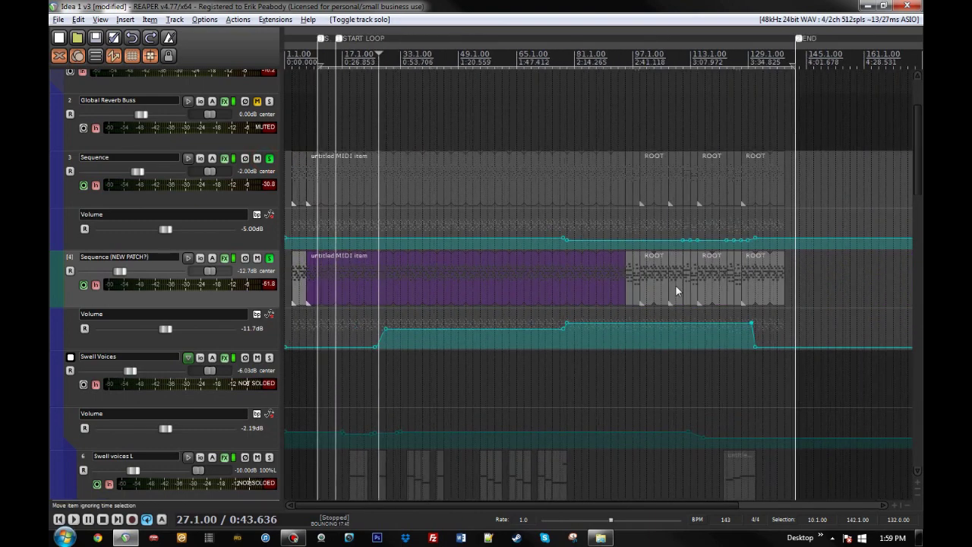
scroll(678, 291, "up", 3)
left_click(224, 257)
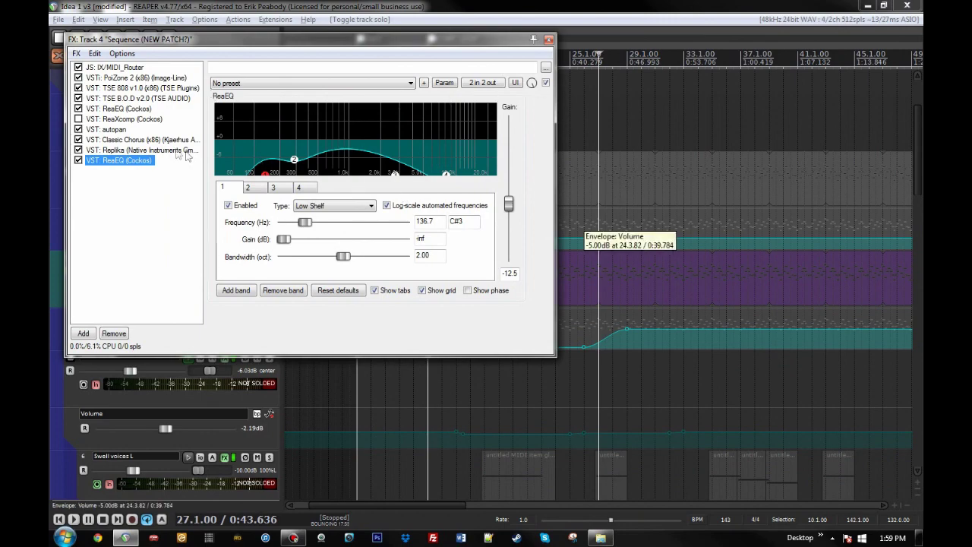
left_click_drag(304, 38, 561, 46)
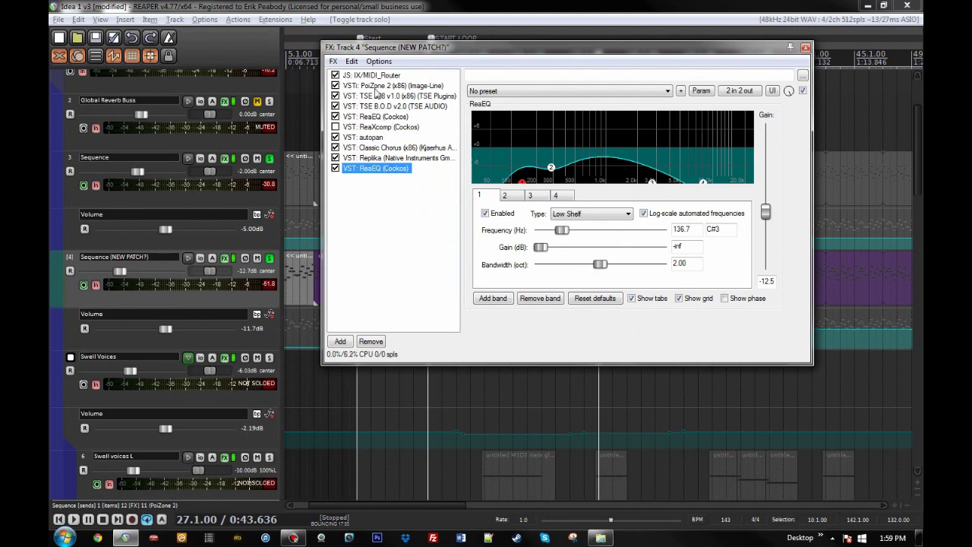
left_click(806, 47)
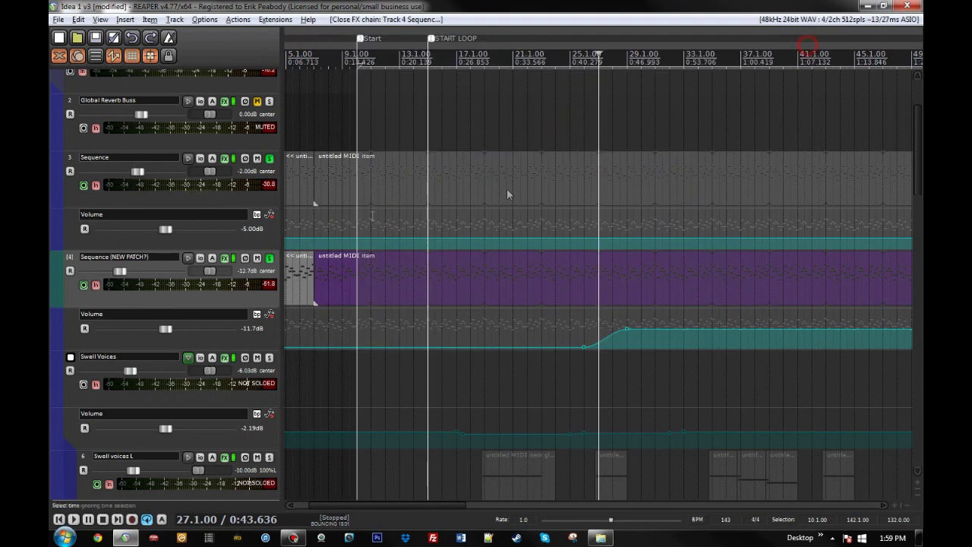
- Unsolo both Sequence tracks and select the Swell Voices folder track
left_click(270, 259)
left_click(270, 159)
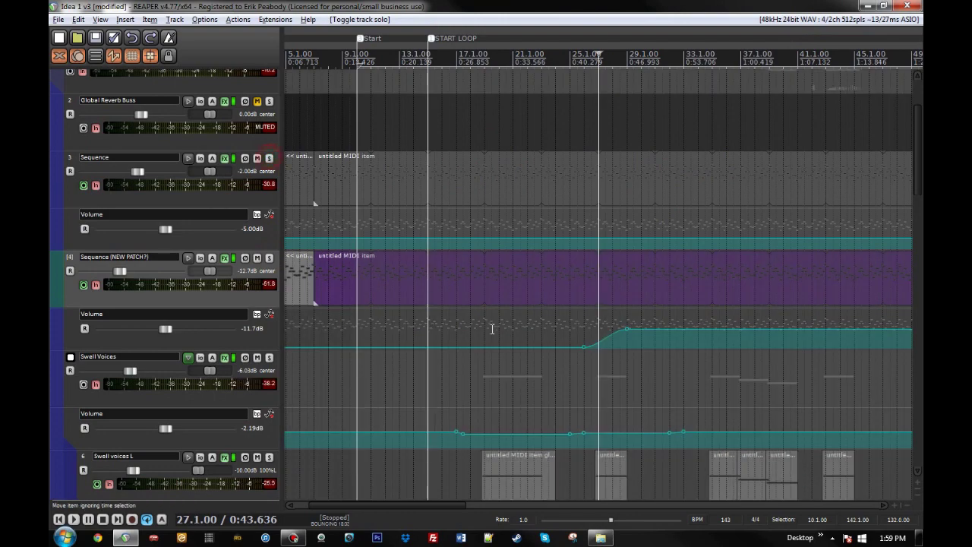
key("minus")
scroll(49, 338, "down", 1)
scroll(49, 338, "down", 3)
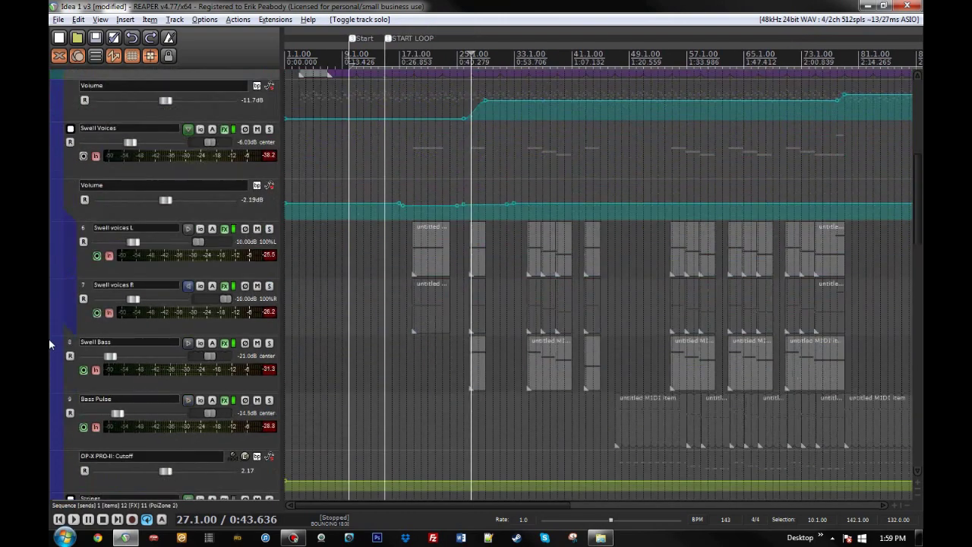
scroll(48, 338, "up", 1)
left_click(97, 192)
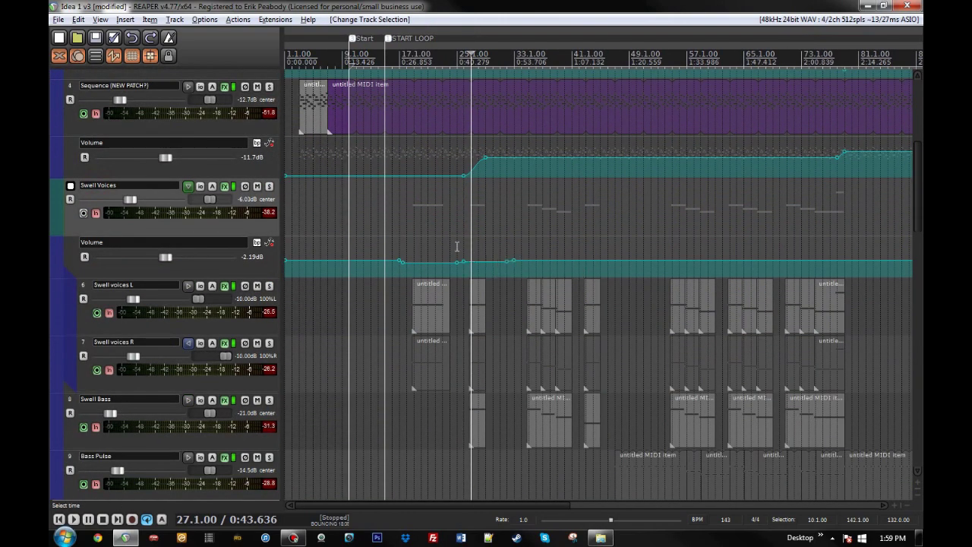
- Place the edit cursor at bar 19 and open Kontakt 5 from the Swell voices L effects chain
left_click(412, 246)
scroll(449, 237, "up", 4)
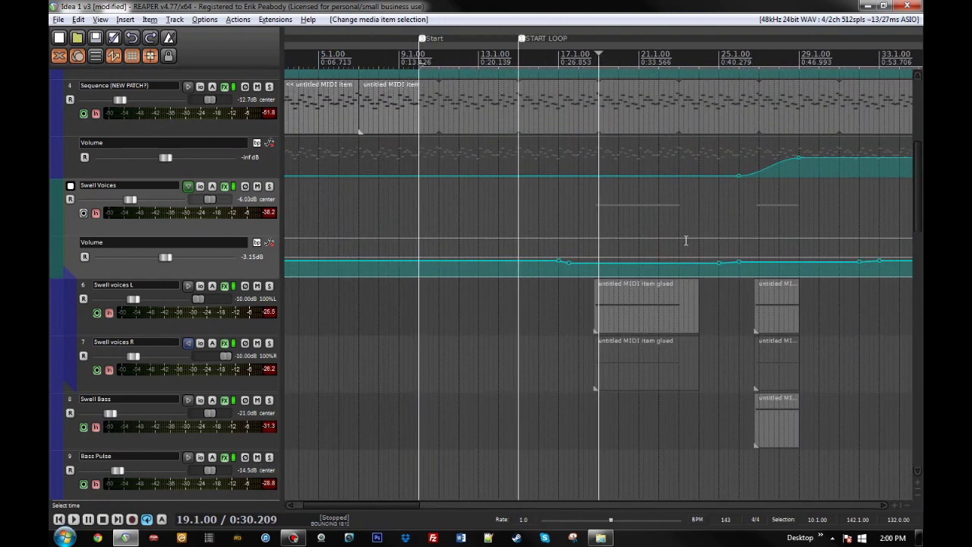
scroll(685, 240, "up", 5)
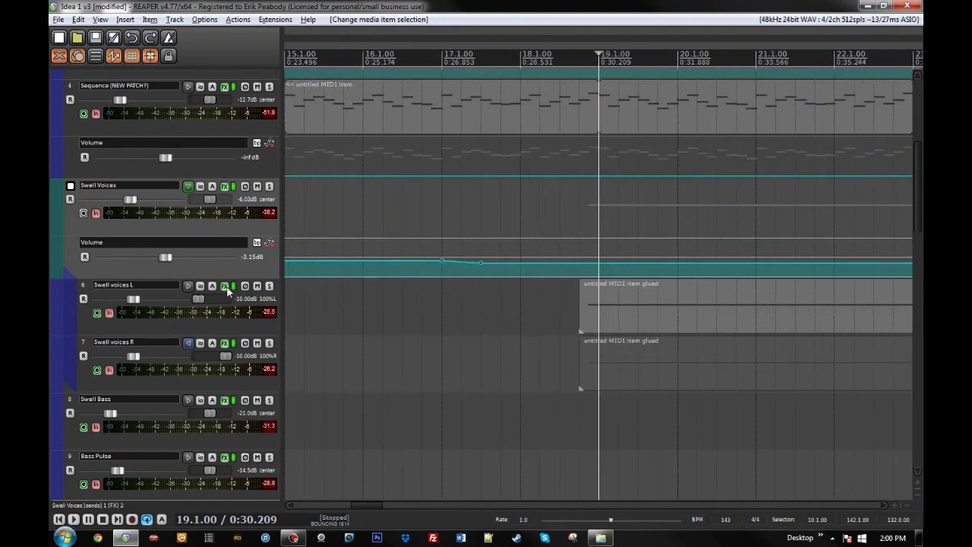
left_click(225, 288)
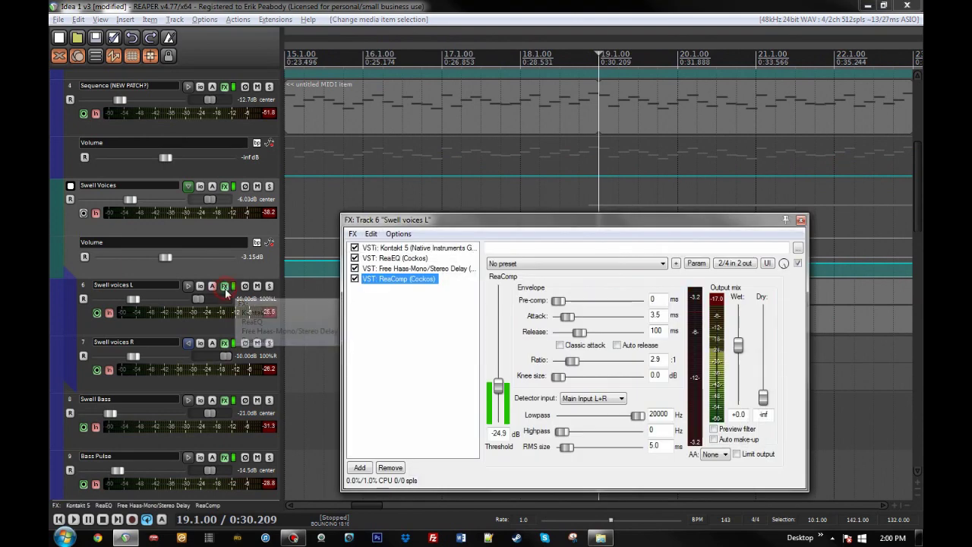
left_click(426, 248)
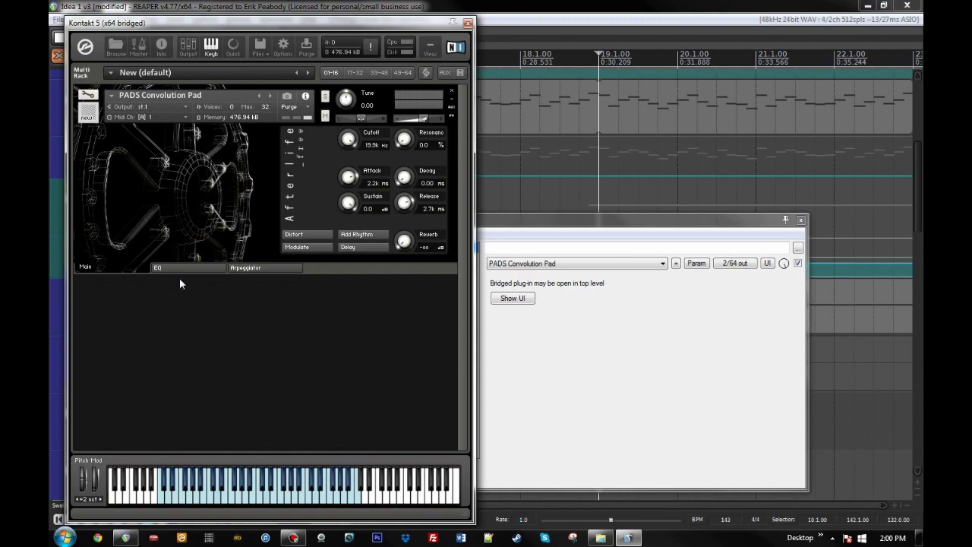
- Switch to Windows Explorer, browse from Libraries through Force Sampling to the Afterlife FREE folder, and minimize the window
left_click(600, 537)
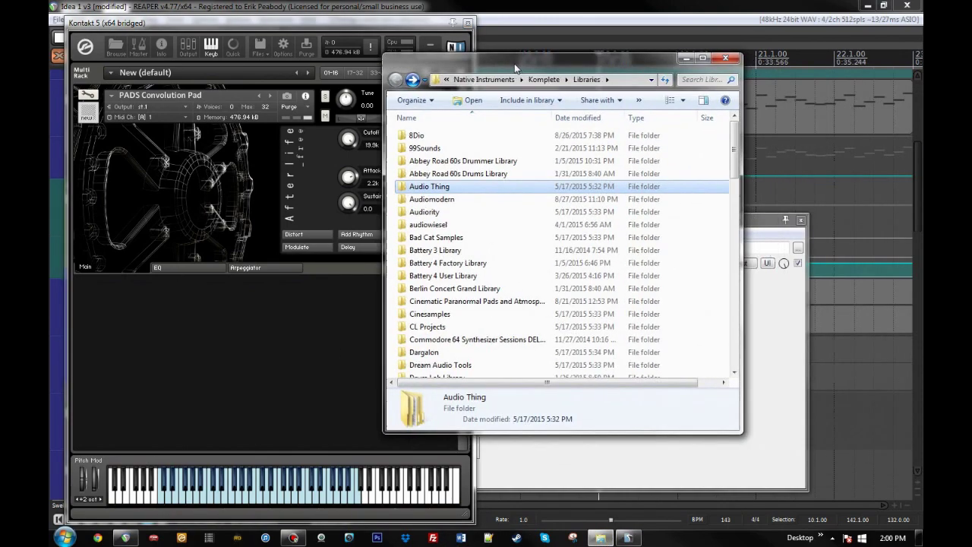
left_click(456, 220)
scroll(456, 228, "down", 1)
scroll(456, 228, "down", 2)
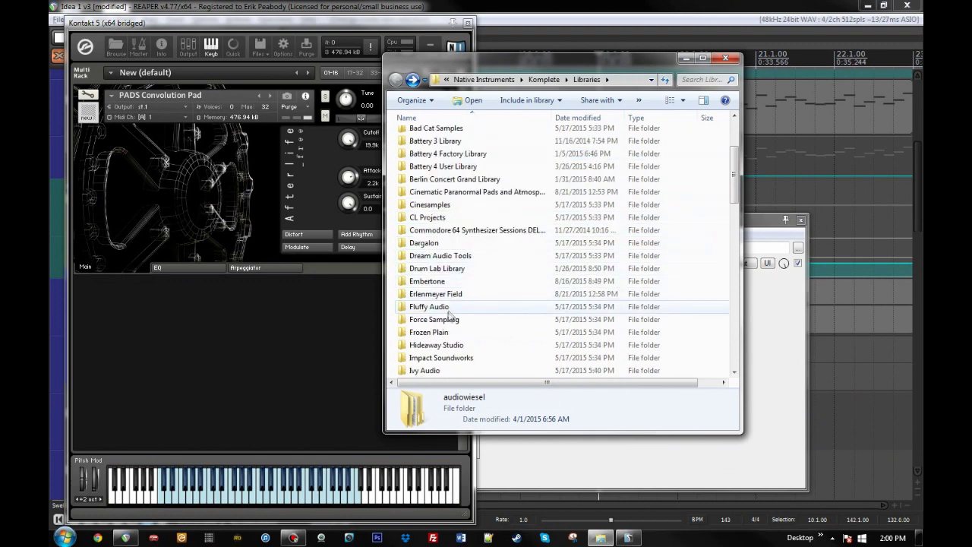
double_click(441, 319)
double_click(443, 137)
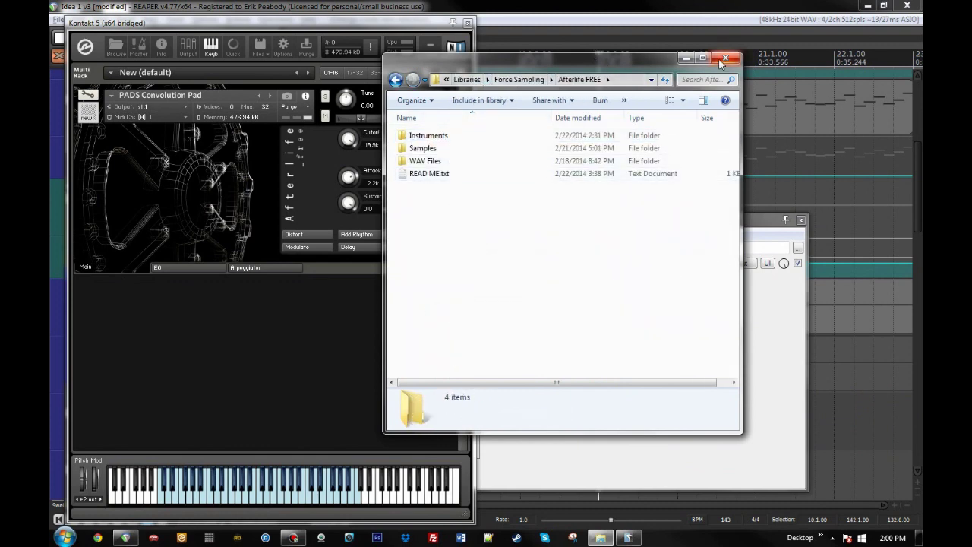
left_click(687, 59)
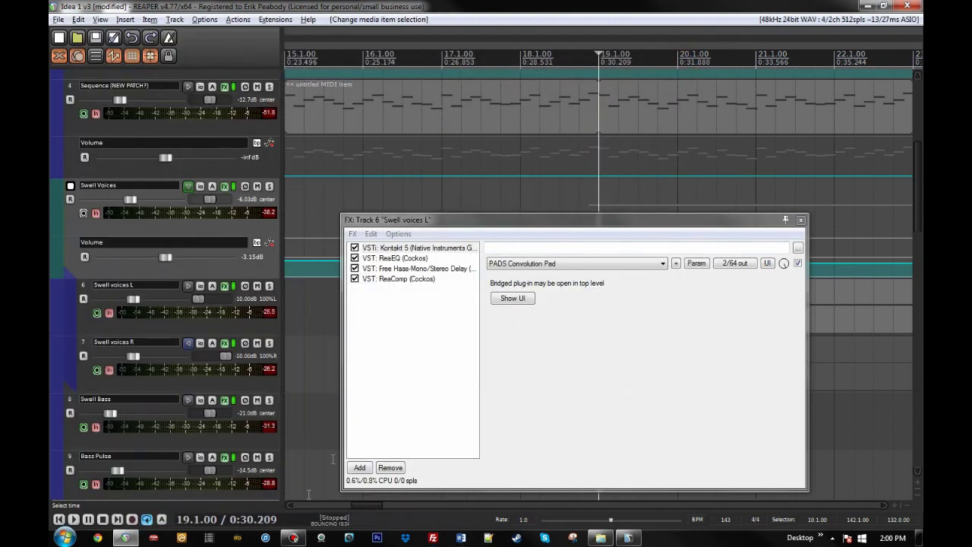
- Reopen the Kontakt 5 interface, audition middle, high and low notes of the PADS Convolution Pad, and close the plug-in and effects windows
left_click(456, 247)
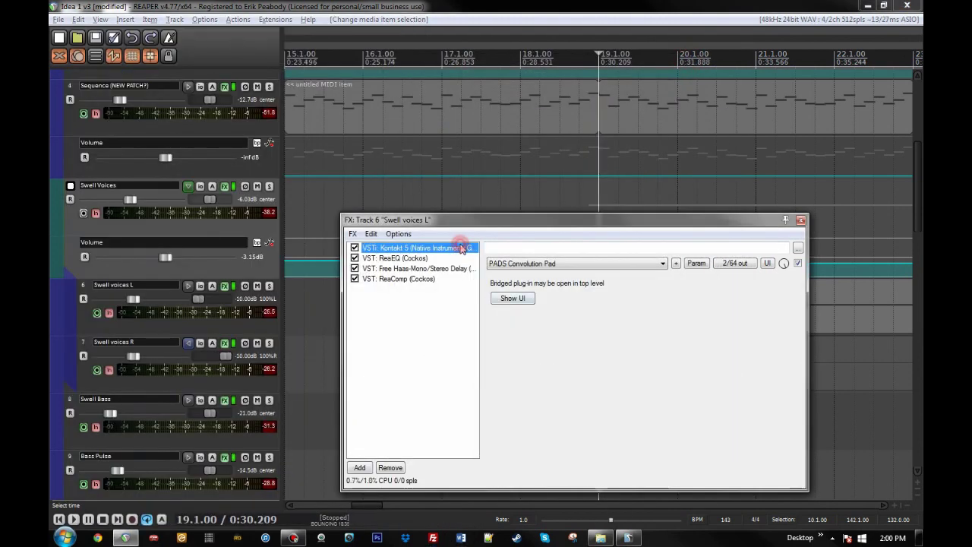
left_click(521, 299)
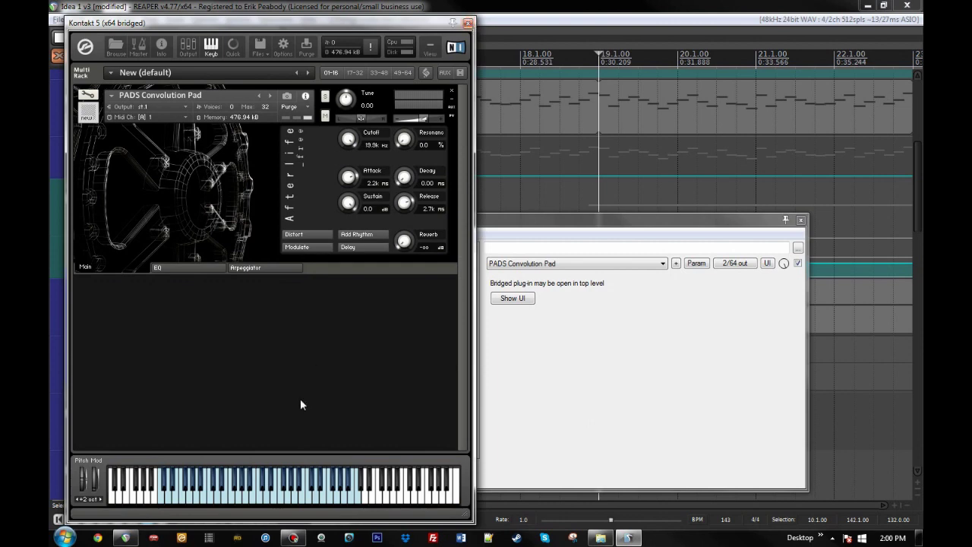
left_click(231, 497)
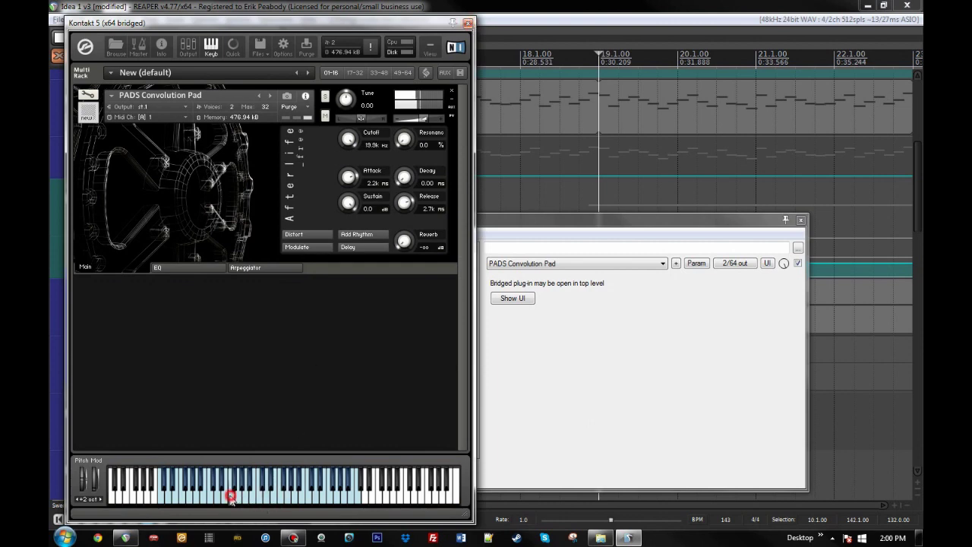
left_click(330, 500)
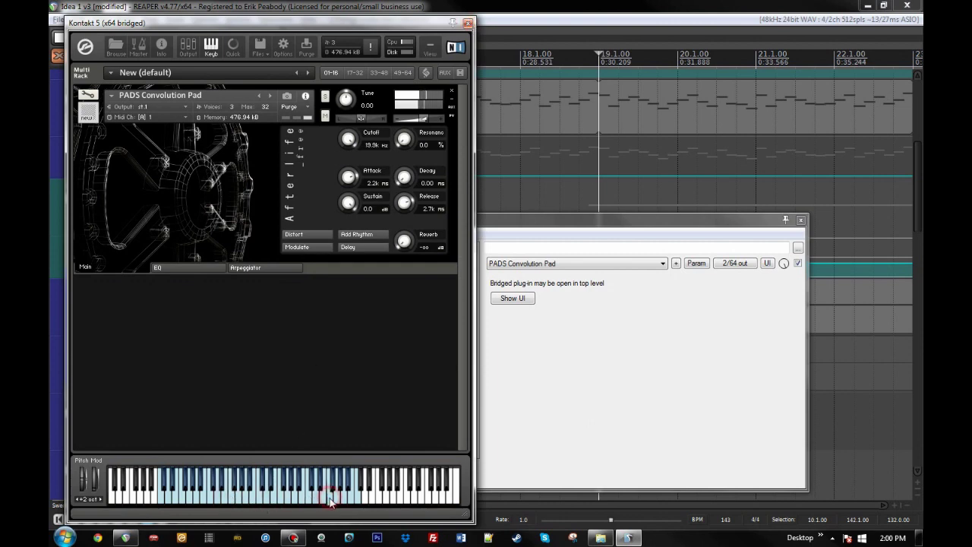
left_click(160, 495)
left_click(468, 23)
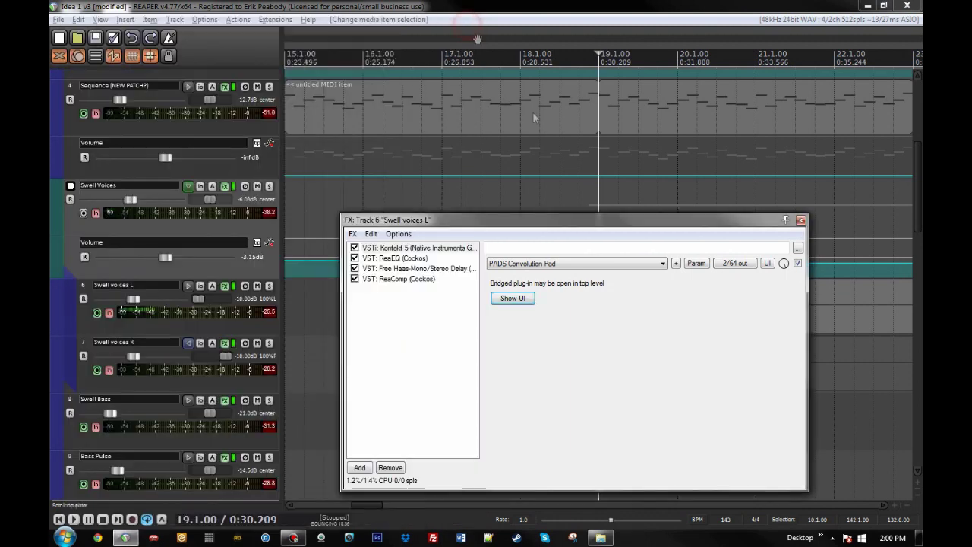
left_click(802, 222)
- Select the first Swell voices R item and examine its note start against the Swell voices L item, with the edit cursor at 18.4.50
left_click(120, 285)
scroll(445, 369, "down", 2)
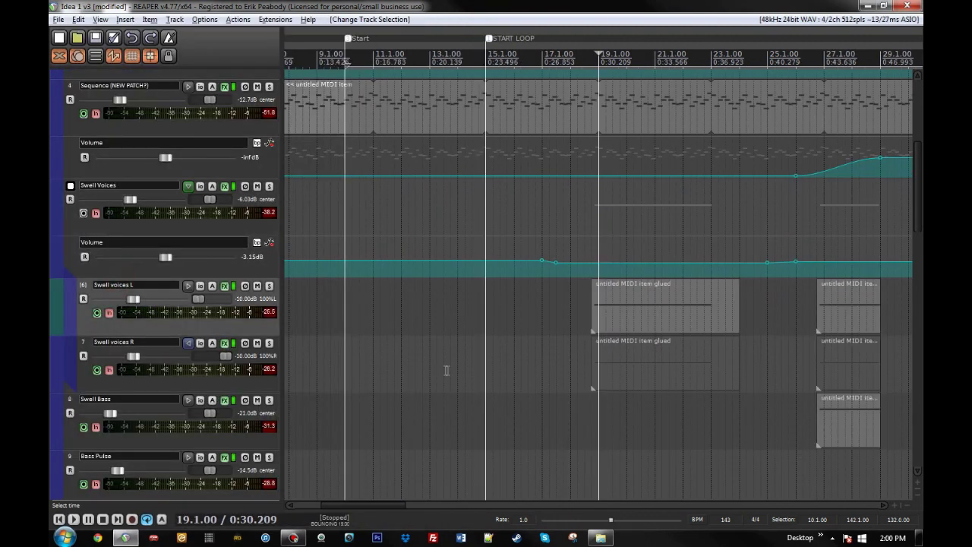
scroll(601, 423, "up", 5)
scroll(603, 417, "up", 3)
left_click(494, 369)
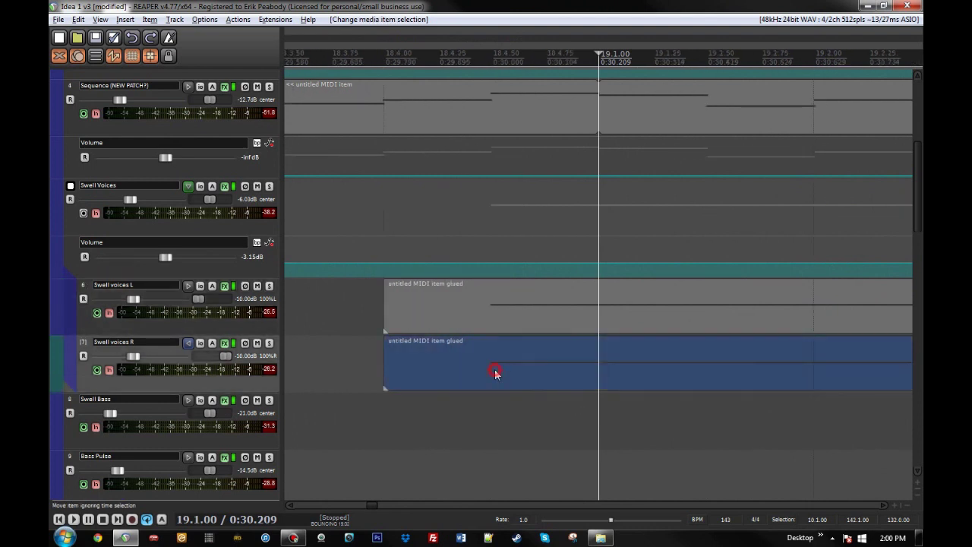
scroll(524, 372, "up", 2)
left_click(446, 370)
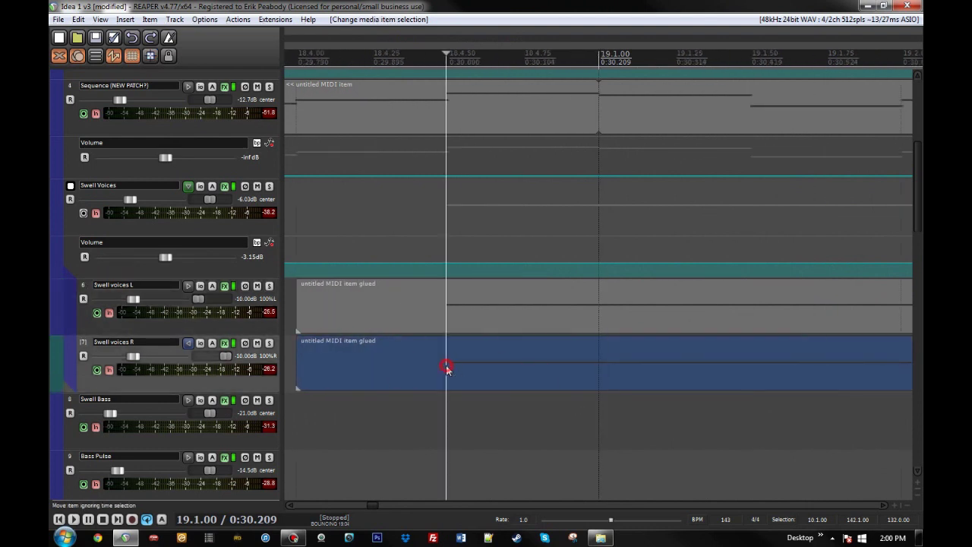
scroll(542, 392, "up", 3)
left_click(617, 376)
scroll(624, 368, "down", 10)
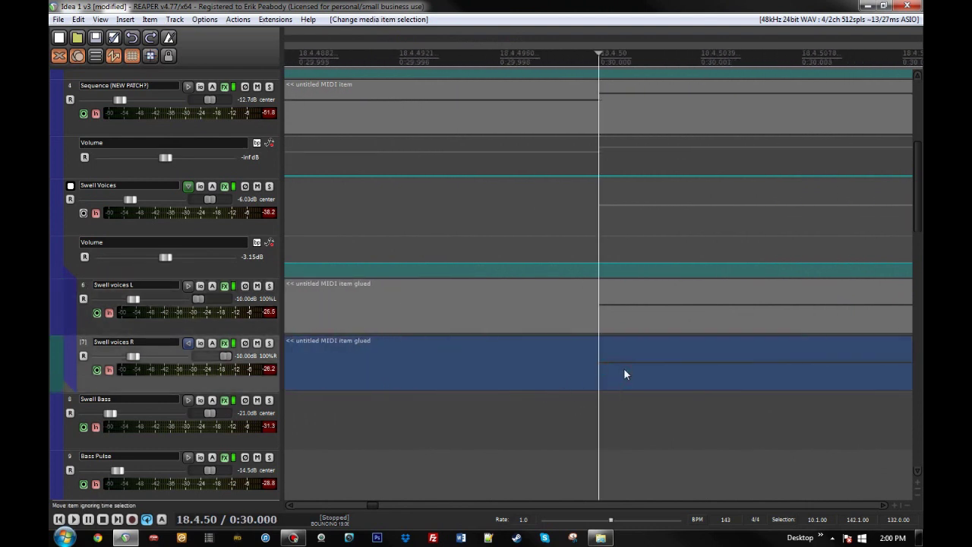
- Try to open the first Swell voices R item in the MIDI editor, and select the matching Swell voices L item
left_click(635, 373)
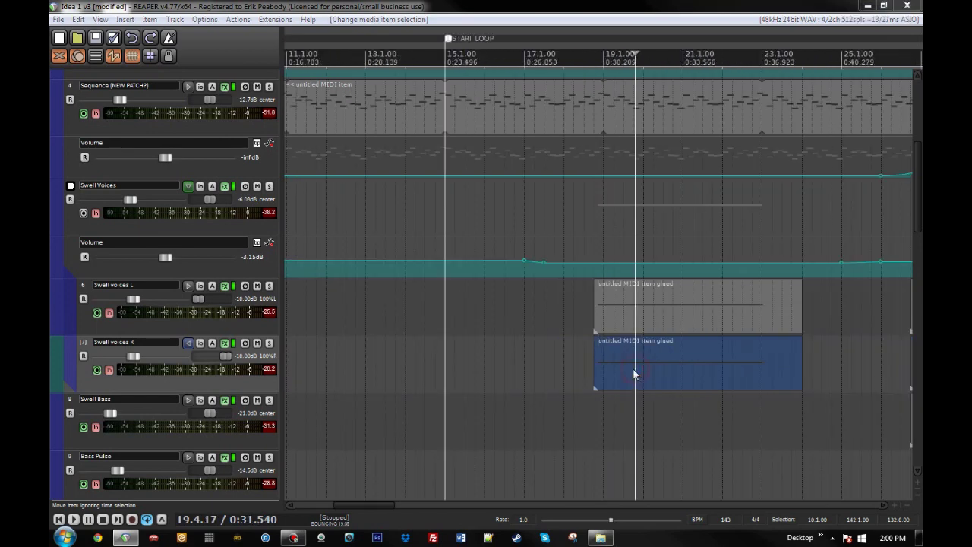
double_click(635, 373)
key("Escape")
left_click(636, 302)
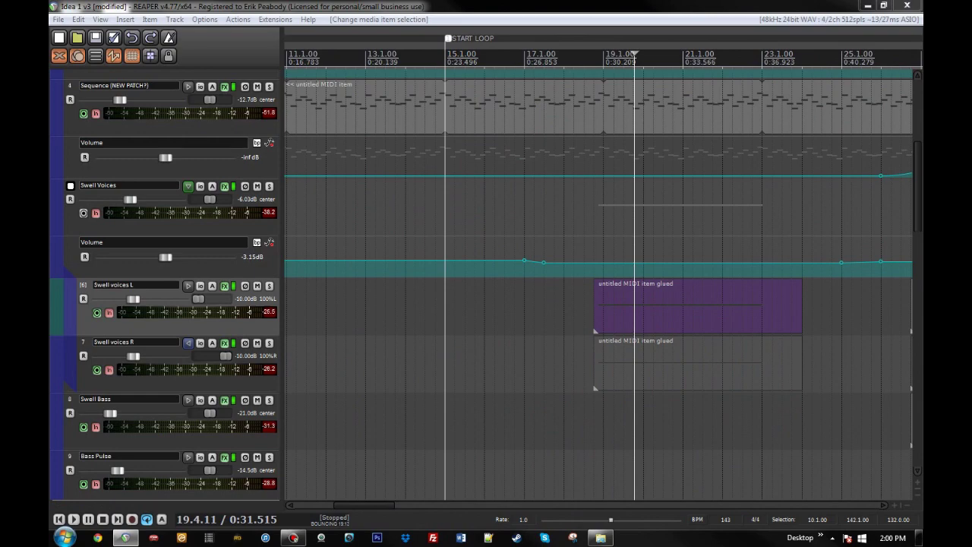
- View the selected Swell voices L item in the MIDI editor, and play the soloed Swell Voices folder from just before its first item
key("ctrl+alt+e")
key("Escape")
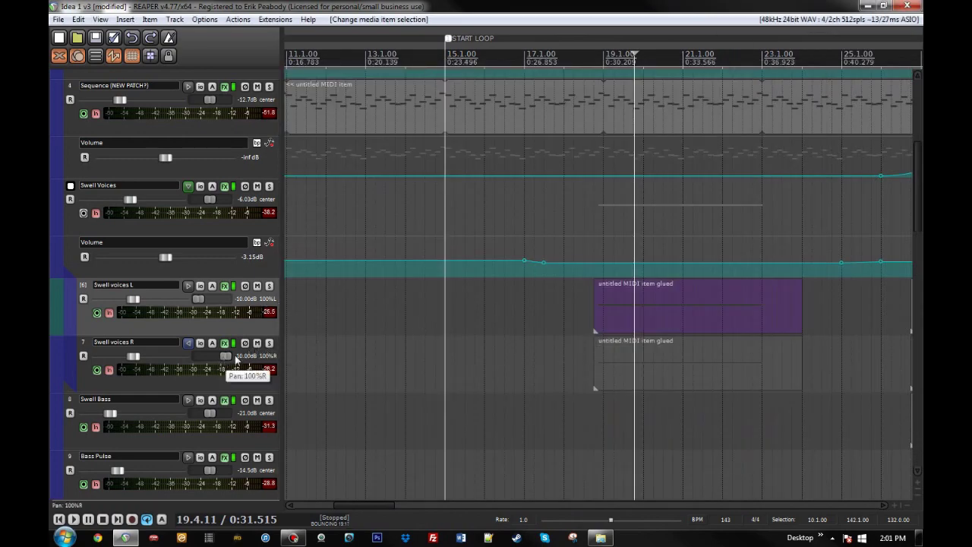
left_click(269, 186)
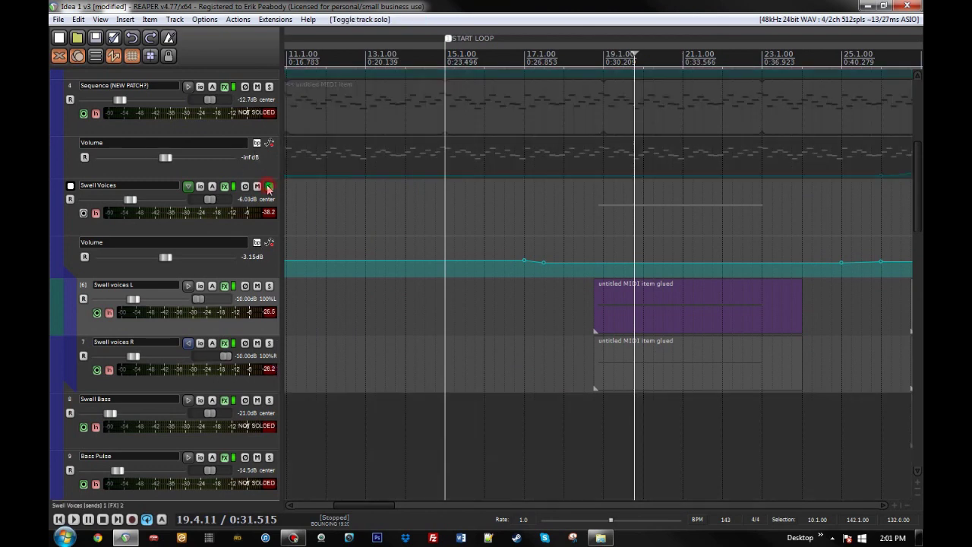
left_click(591, 233)
key("space")
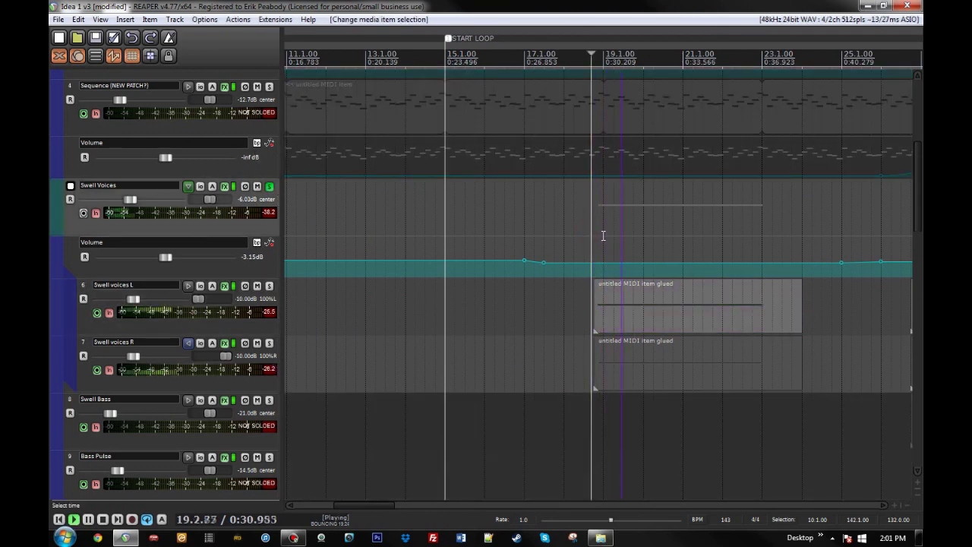
- Listen to the soloed Swell Voices at the three-item group starting near bar 35, and stop playback
scroll(606, 236, "down", 4)
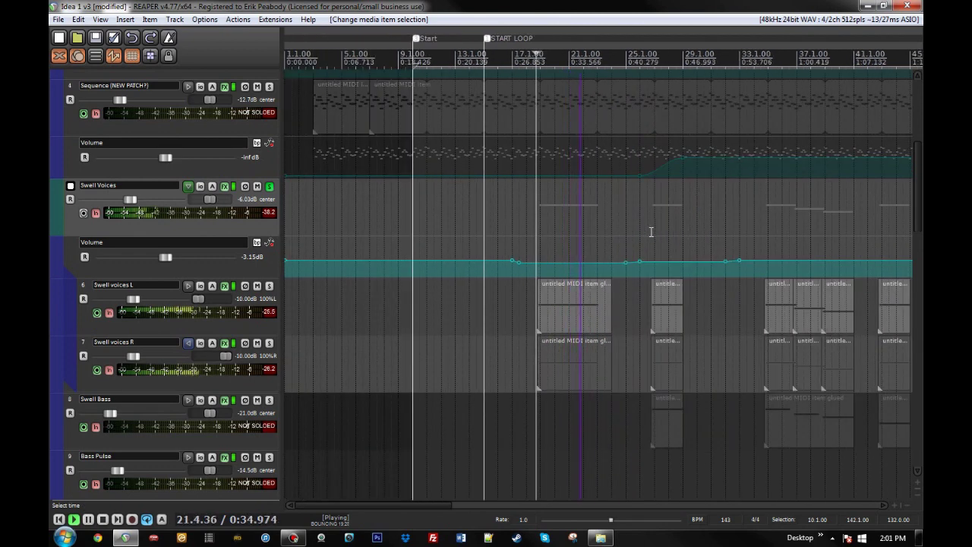
scroll(651, 232, "up", 4)
scroll(696, 237, "down", 4)
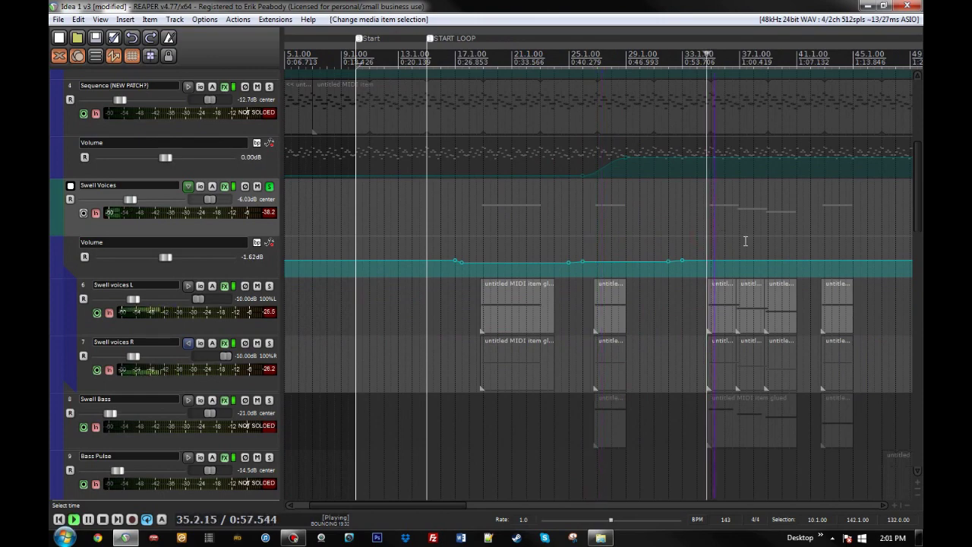
scroll(756, 251, "up", 5)
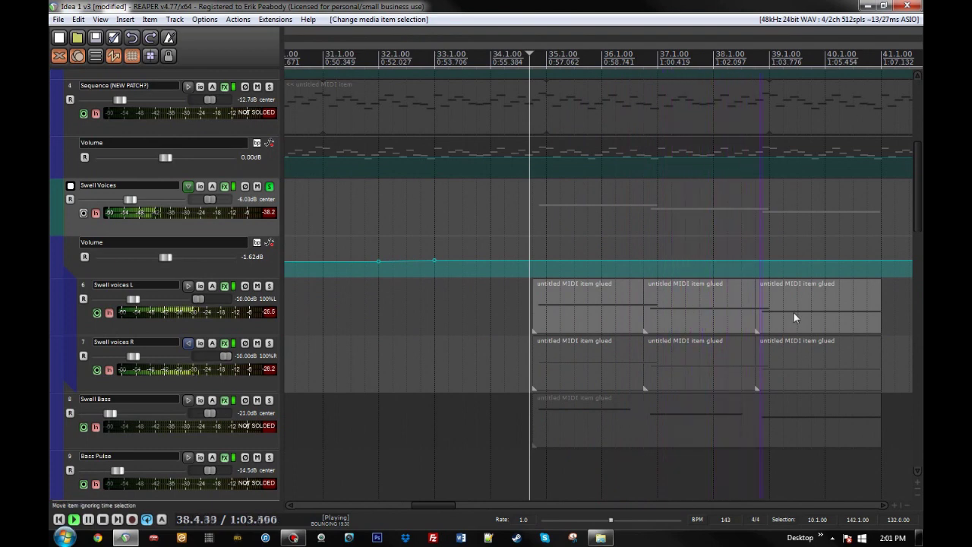
key("space")
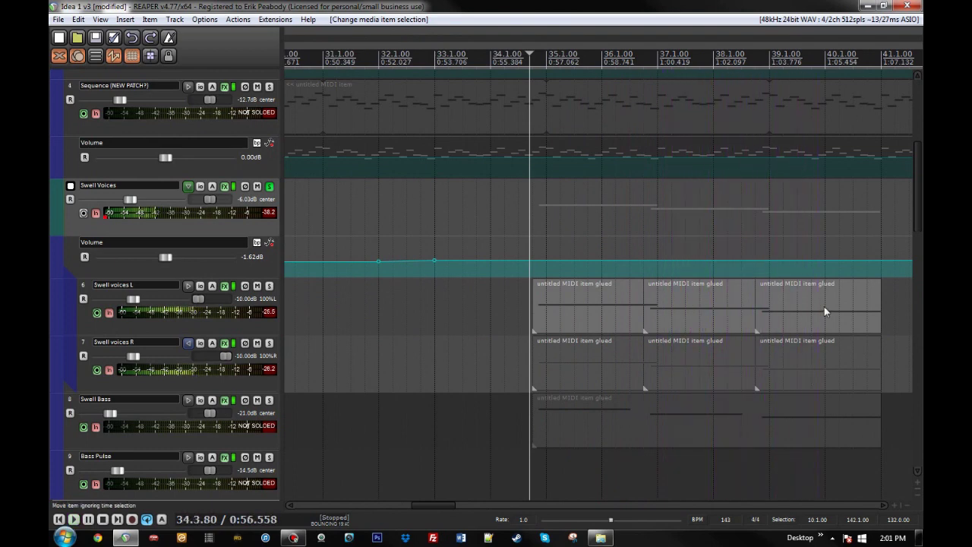
- Open the second and first Swell voices L items of the three-item group in the MIDI editor to check their notes
left_click(678, 321)
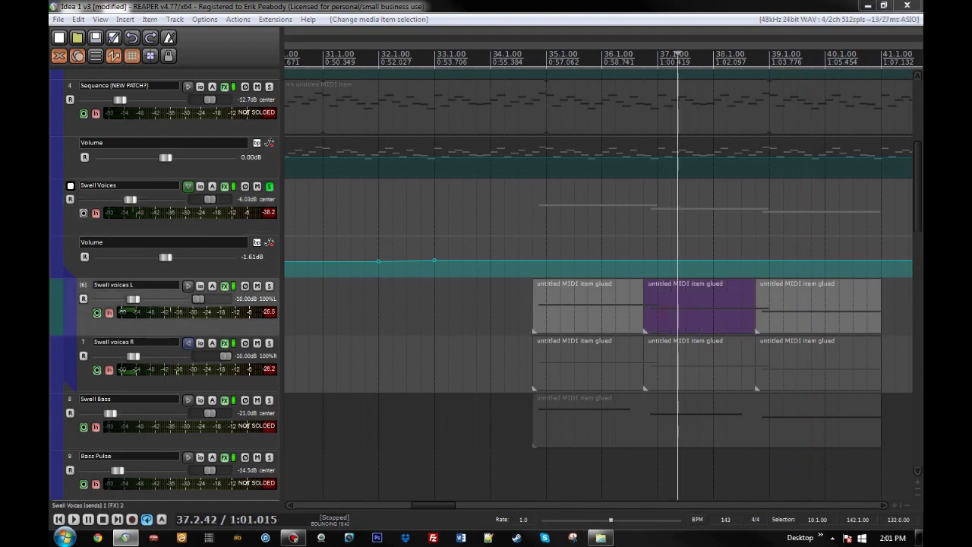
key("ctrl+alt+e")
key("Escape")
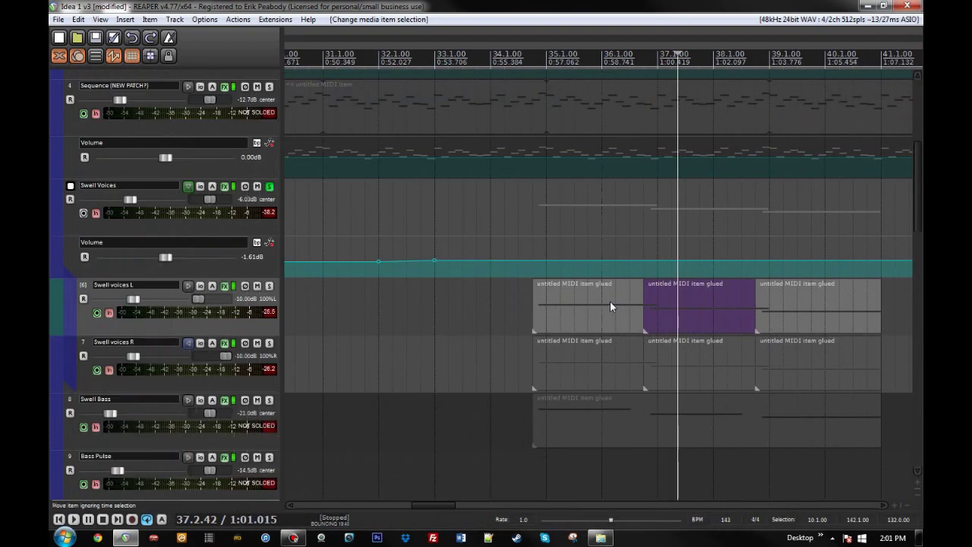
left_click(612, 304)
key("ctrl+alt+e")
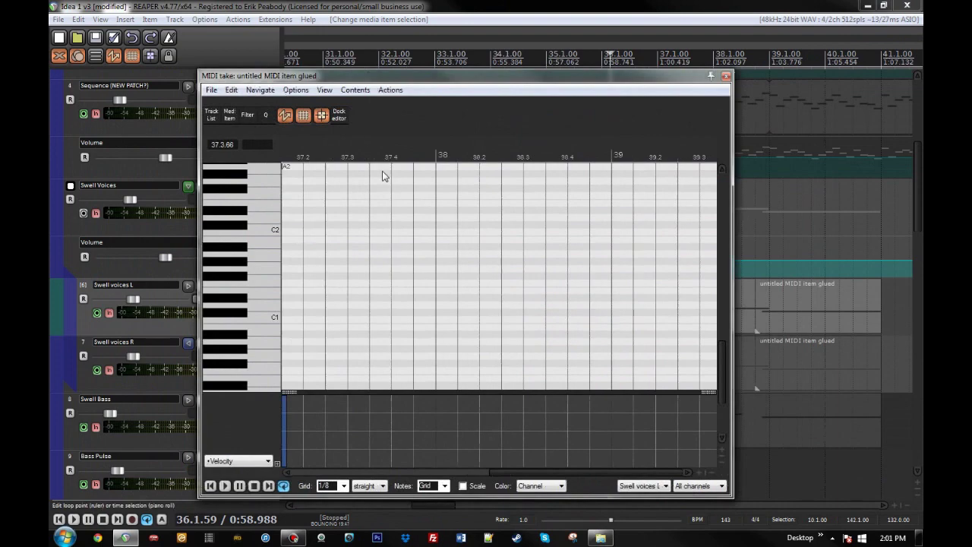
key("Escape")
- Check the notes of the second and third Swell voices L items in the MIDI editor, and close the editor
left_click(719, 311)
key("ctrl+alt+e")
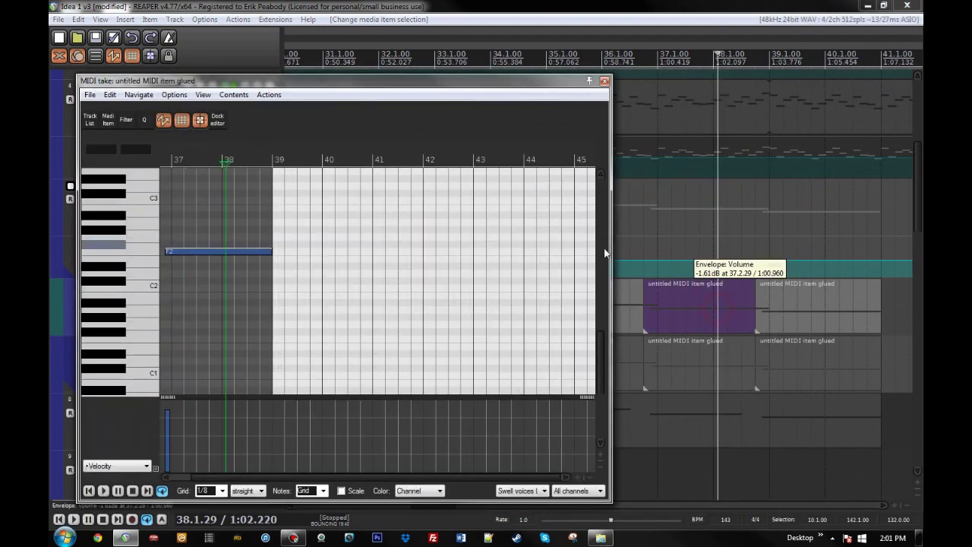
key("Escape")
left_click(805, 304)
key("ctrl+alt+e")
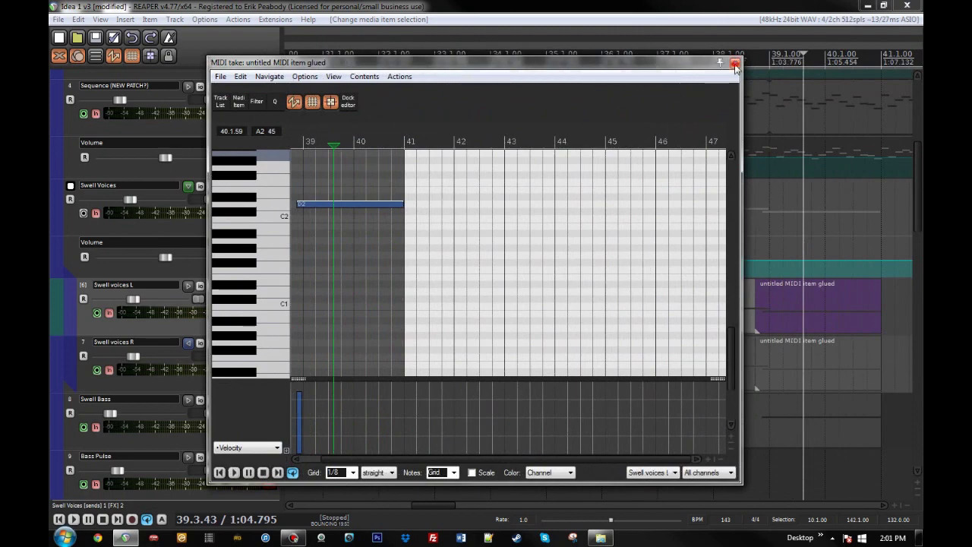
left_click(734, 62)
- Select the first Swell voices L item of the three-item group and examine how its note overlaps the following item
left_click(574, 307)
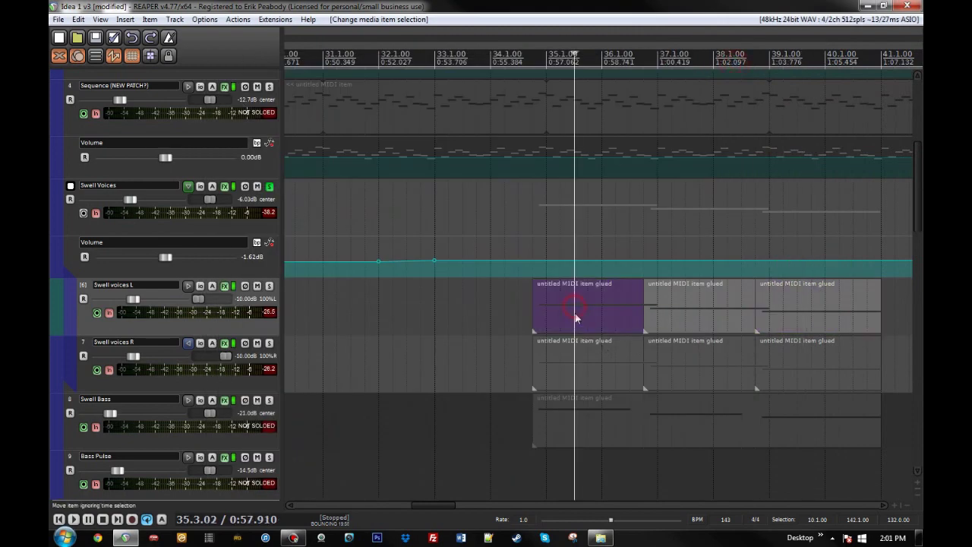
scroll(589, 319, "up", 5)
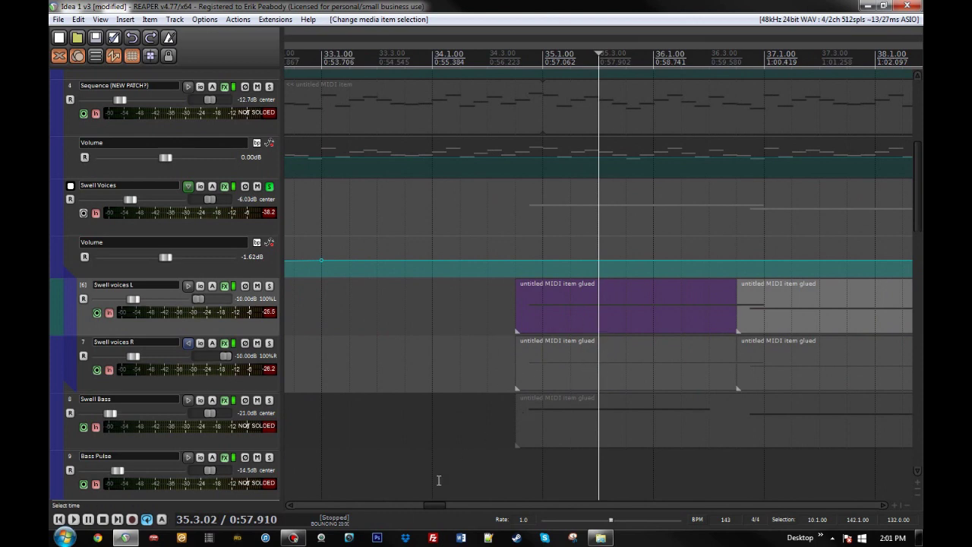
left_click_drag(429, 505, 438, 505)
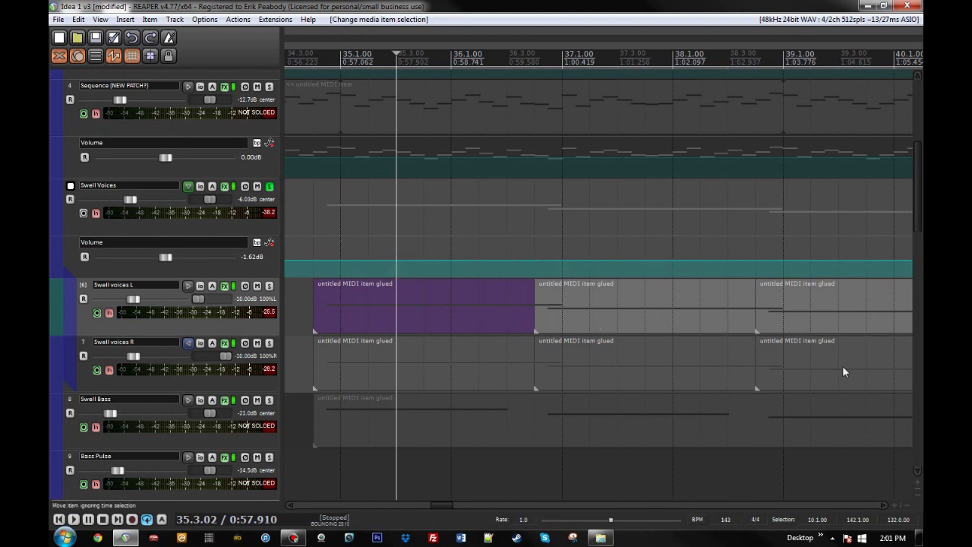
scroll(590, 368, "down", 8)
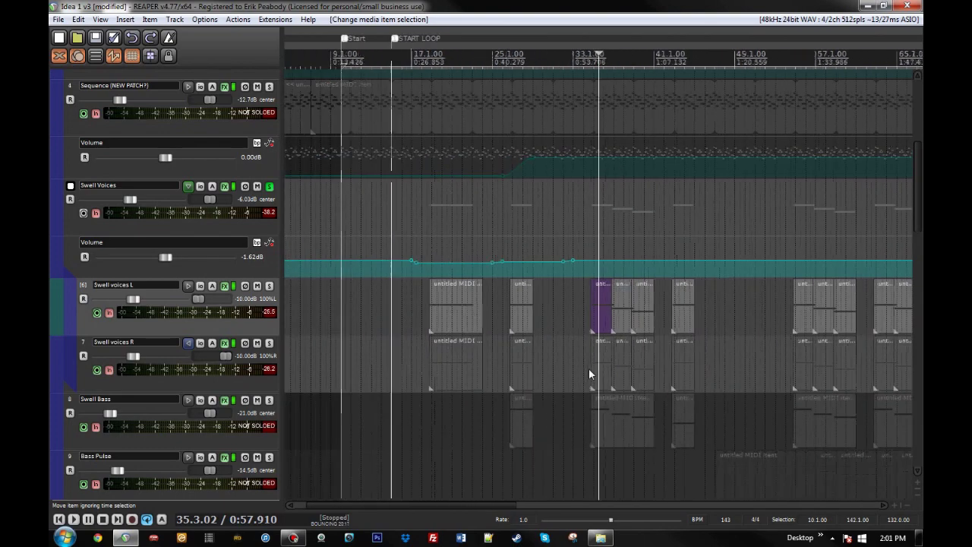
scroll(591, 368, "down", 2)
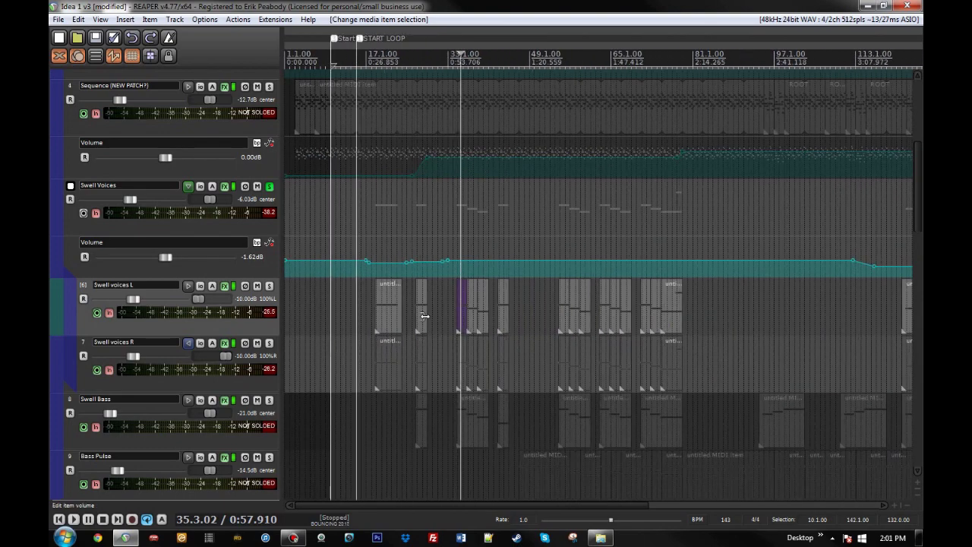
- Review the Swell voices L effects chain: the Kontakt 5 pad, ReaEQ, and the Free Haas-Mono/Stereo Delay with its nag screen dismissed
left_click(225, 287)
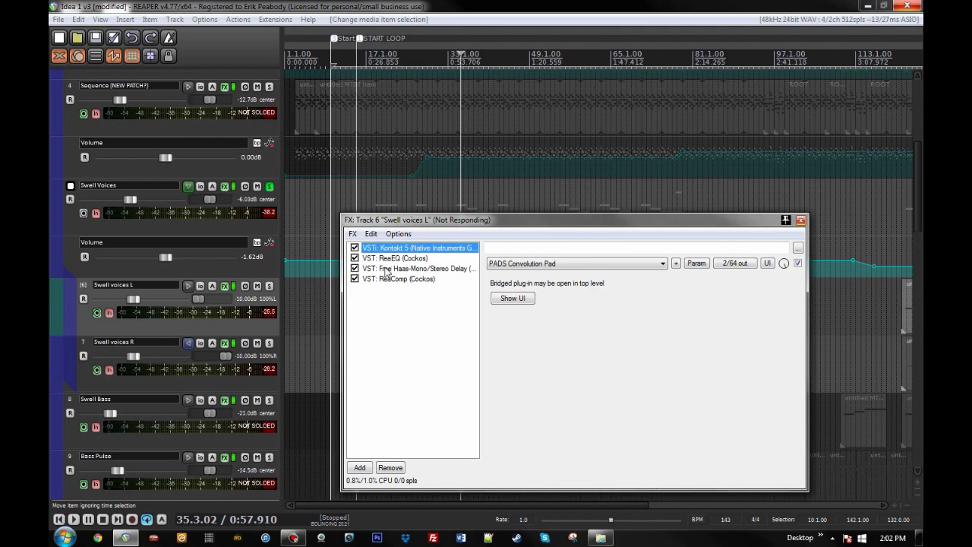
left_click(424, 253)
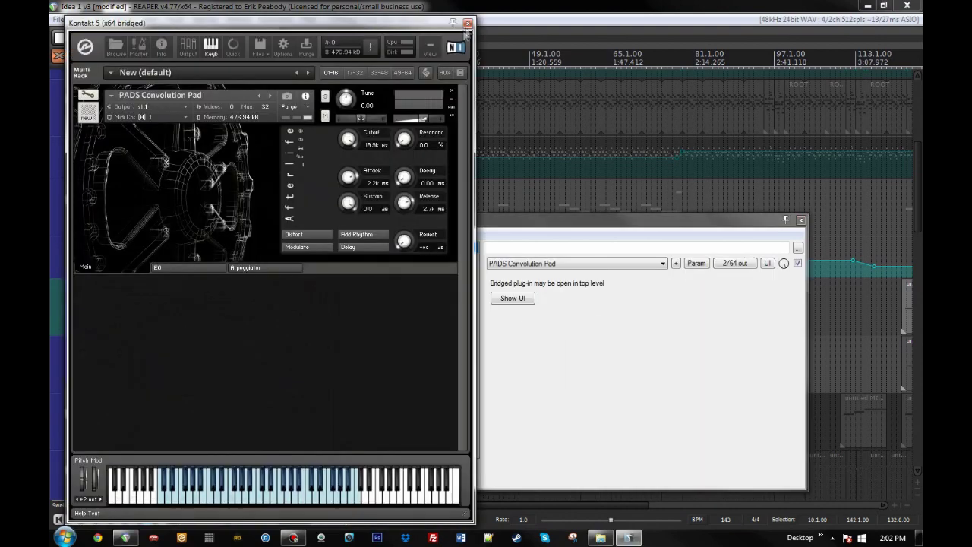
left_click(467, 24)
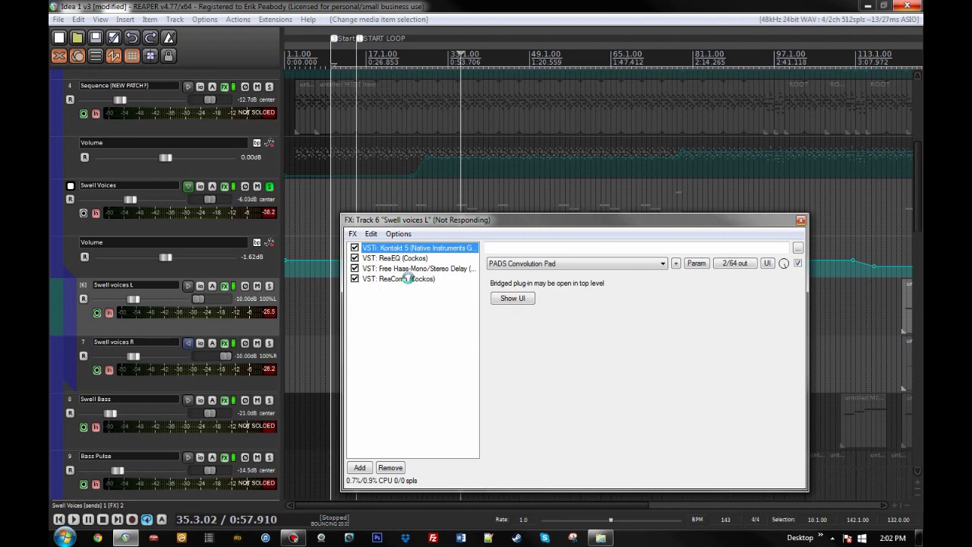
key("Down")
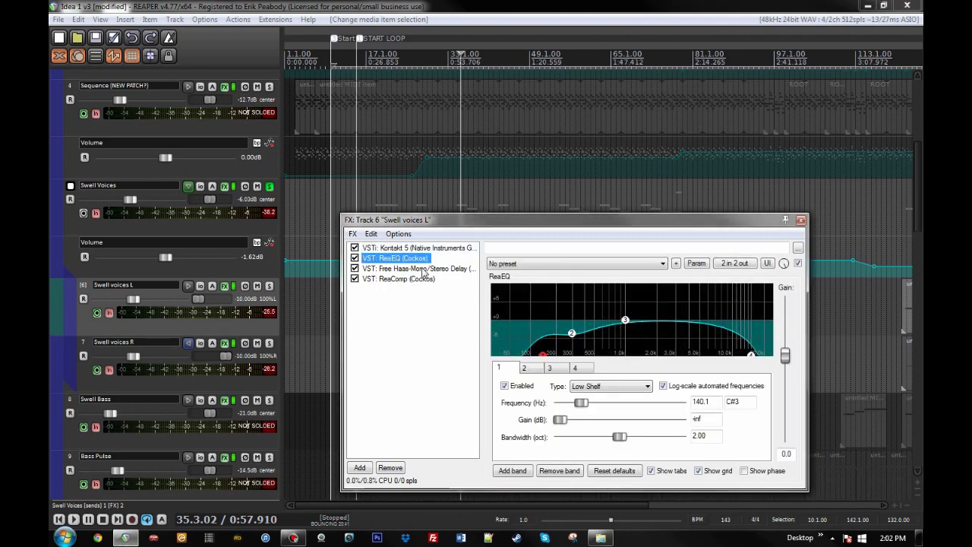
left_click(423, 269)
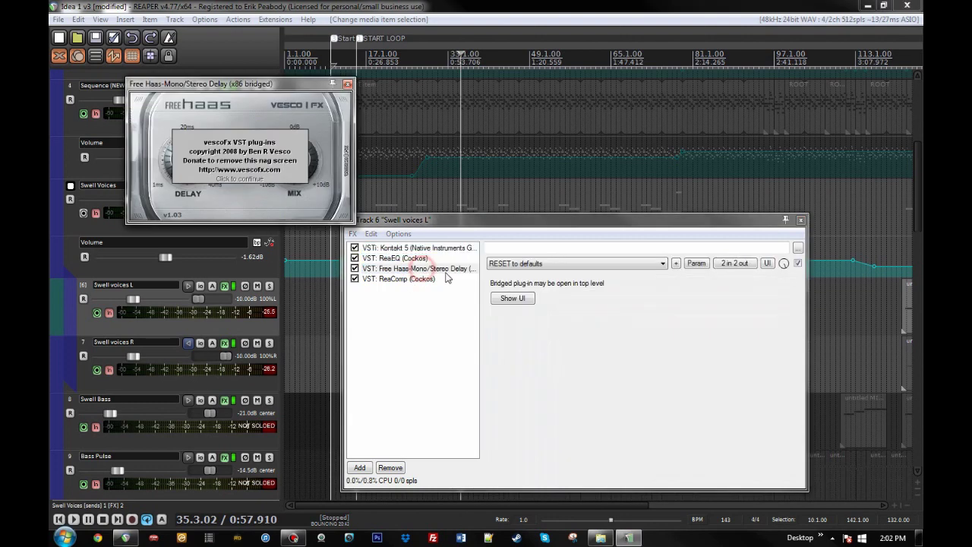
left_click(238, 181)
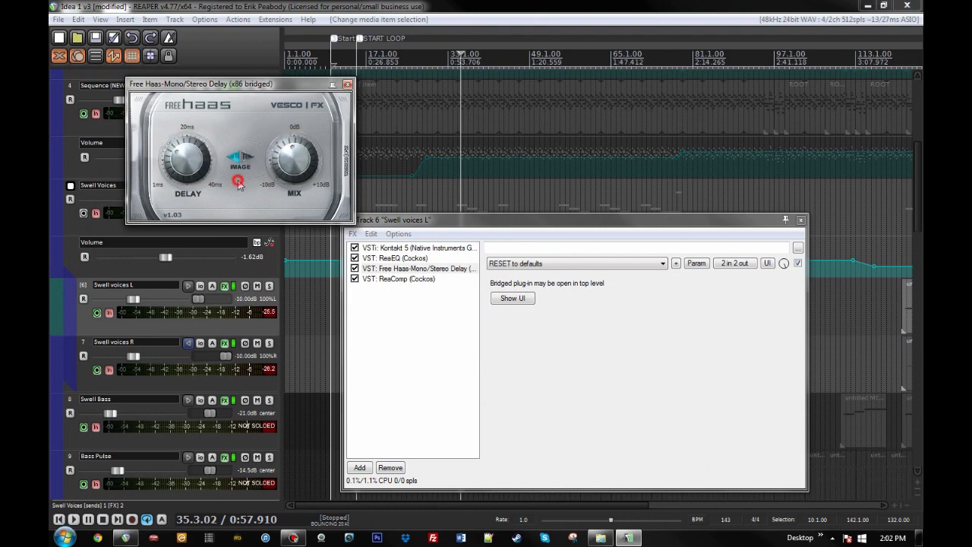
- Mute the Swell voices R track and keep only the Free Haas delay window open to examine its controls
left_click(801, 220)
left_click_drag(288, 83, 406, 59)
left_click(258, 343)
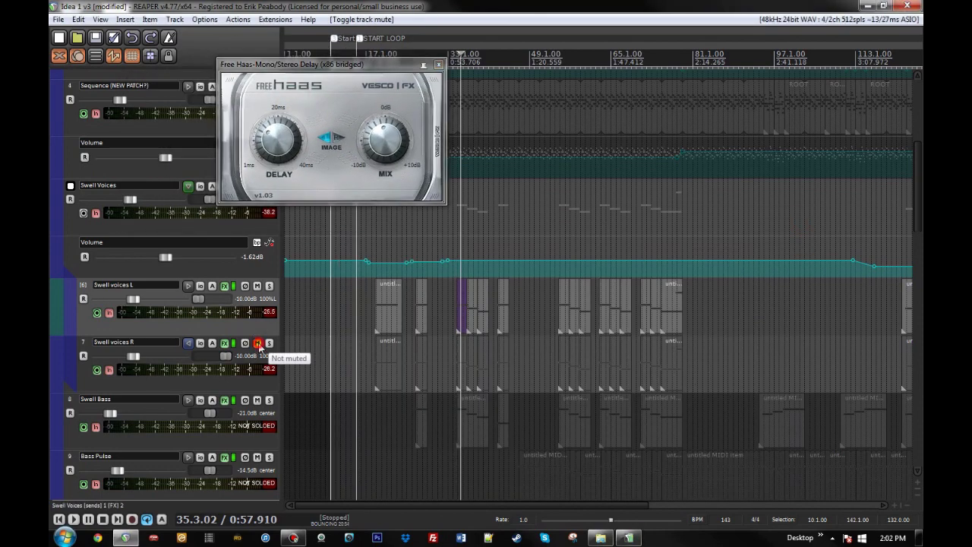
left_click_drag(335, 67, 268, 83)
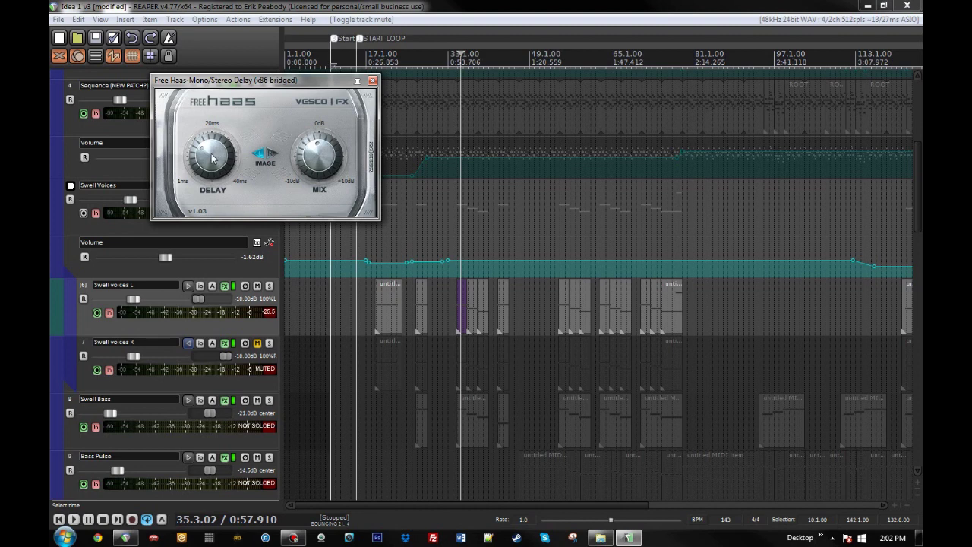
- Solo Swell voices L and listen to it from 35.3.02, then stop playback with the Free Haas and effects windows closed
left_click(373, 80)
left_click(270, 286)
key("space")
left_click(224, 286)
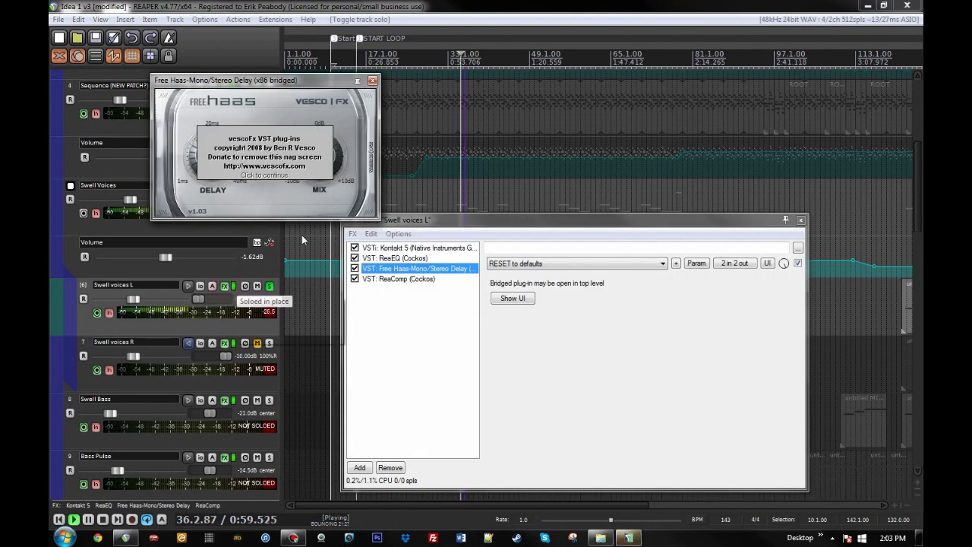
left_click(371, 79)
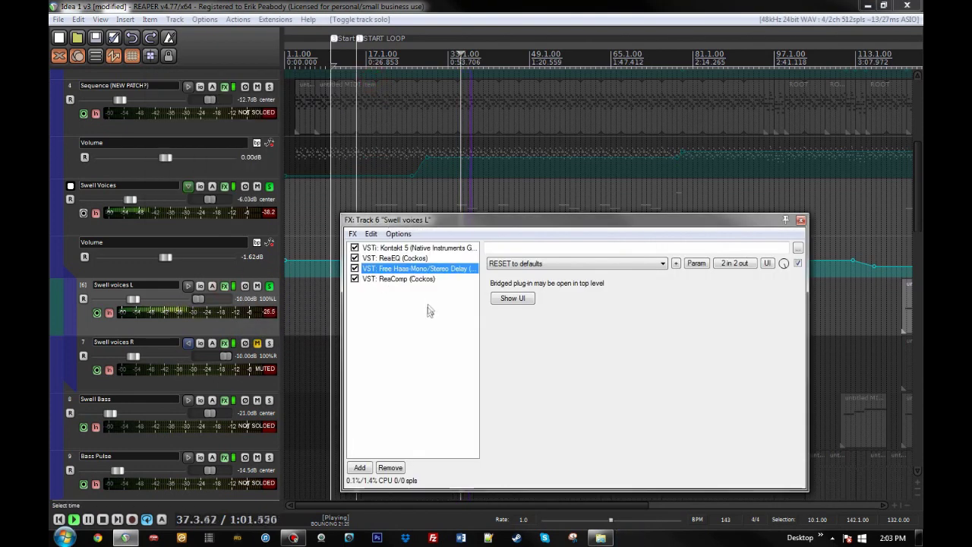
left_click(801, 219)
key("space")
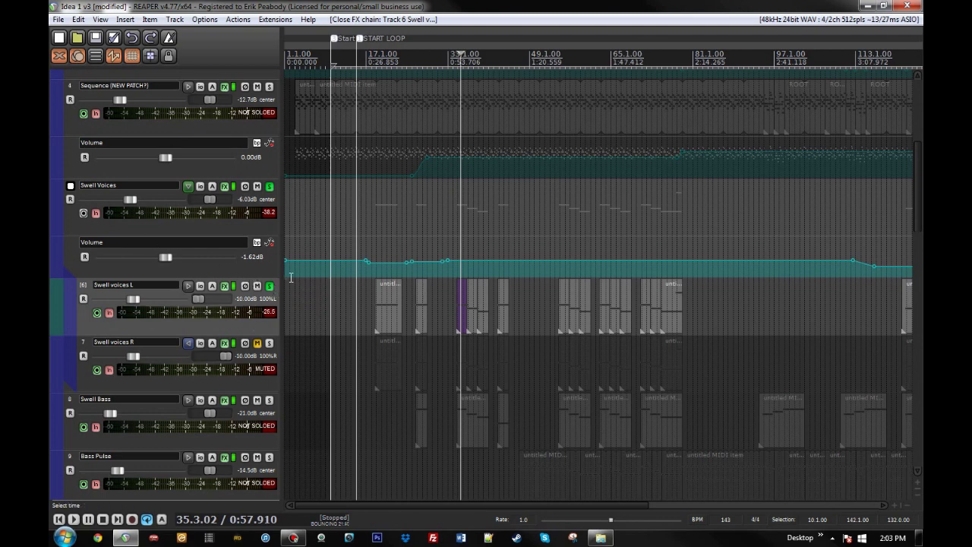
- Unsolo Swell voices L, unmute Swell voices R, and view the image direction in the R track's Free Haas delay
left_click(257, 344)
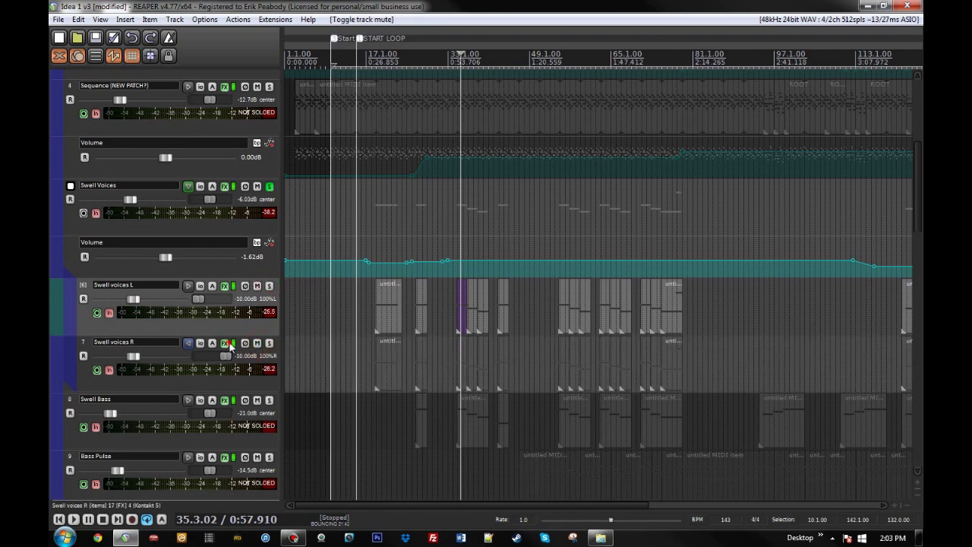
left_click(228, 344)
left_click(394, 196)
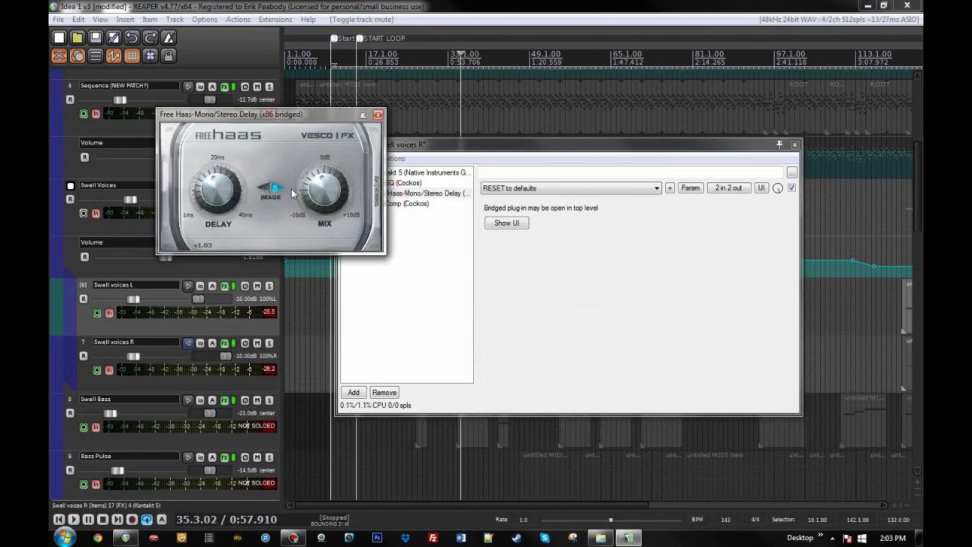
left_click(378, 114)
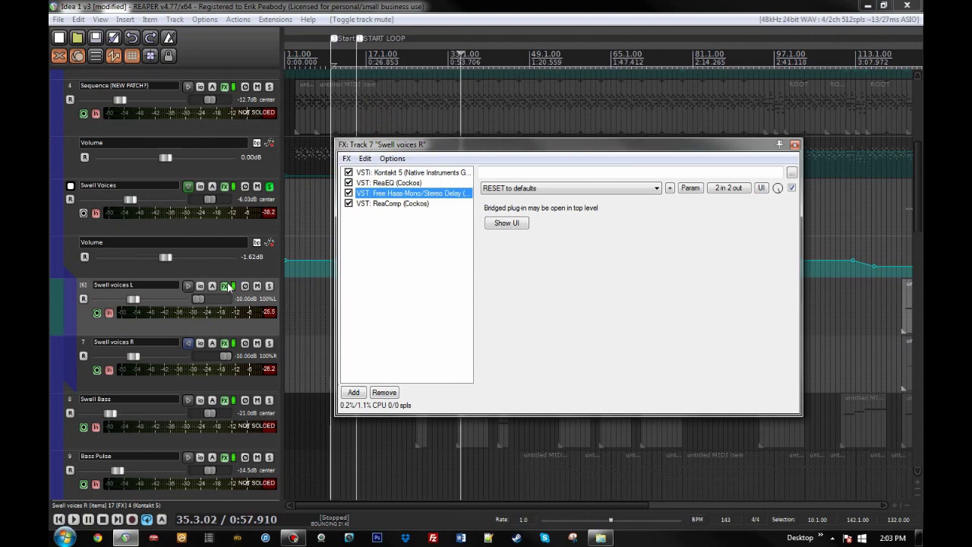
- View the Free Haas delay on Swell voices L for comparison, and close both tracks' effects windows
left_click(224, 285)
left_click(267, 154)
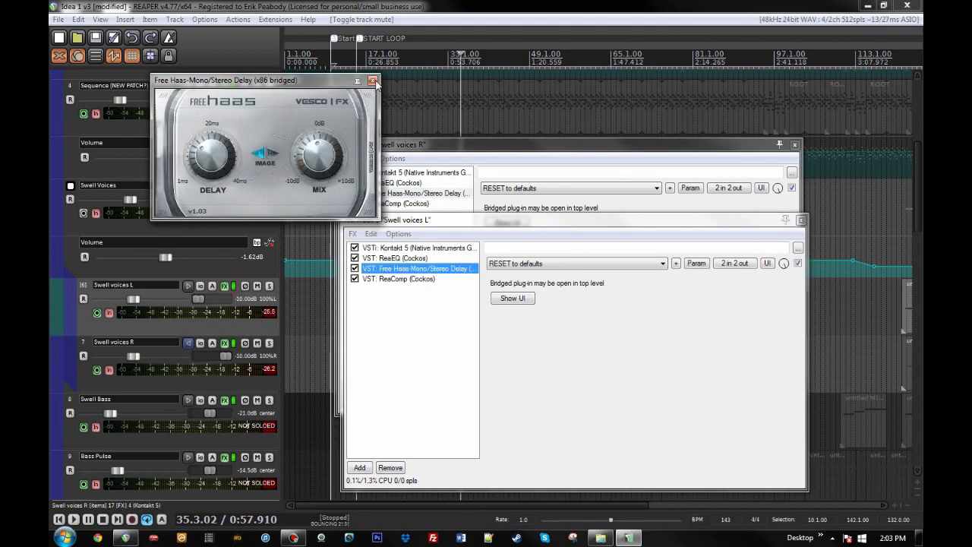
left_click(373, 81)
left_click(800, 221)
left_click(794, 144)
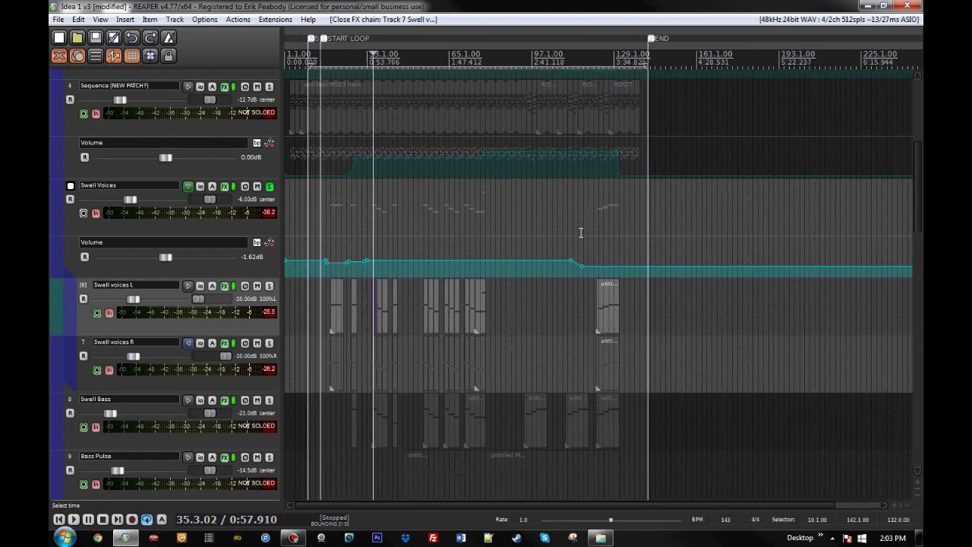
- Unsolo the Swell Voices folder track and show ReaXcomp from its effects chain, with the window moved clear for viewing
left_click(224, 186)
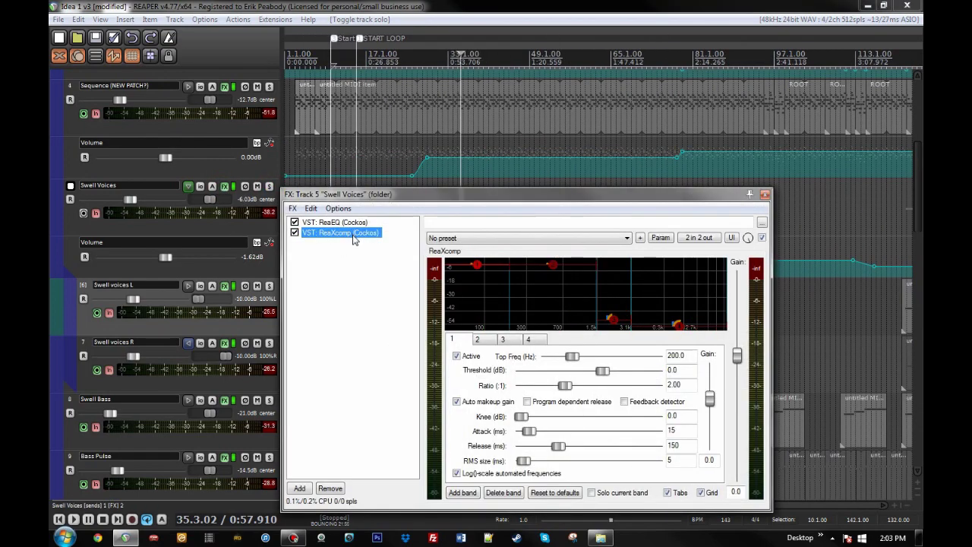
left_click_drag(447, 196, 362, 113)
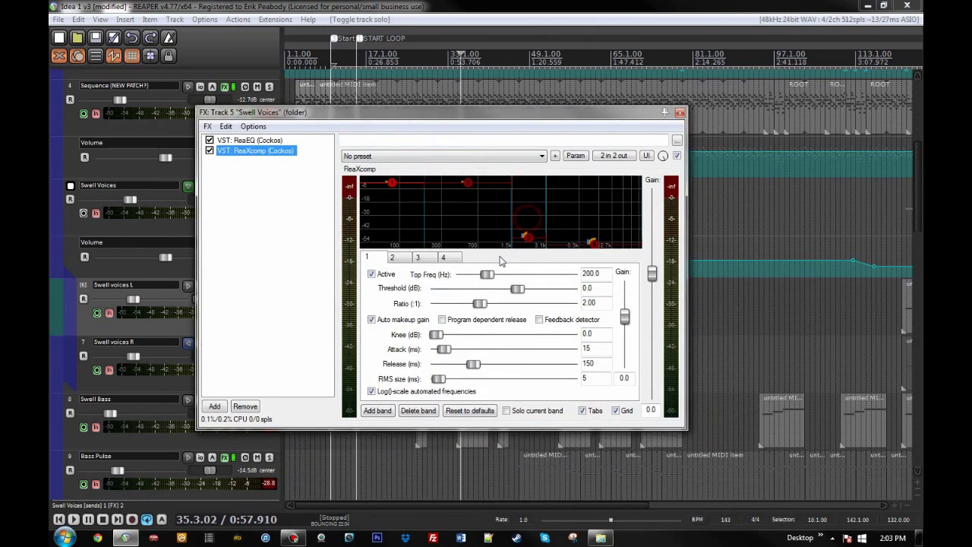
- Show band 3 of ReaXcomp, compare playback from 35.3.02 with the compressor bypassed and re-enabled, and close the Swell Voices effects window after stopping
left_click(417, 259)
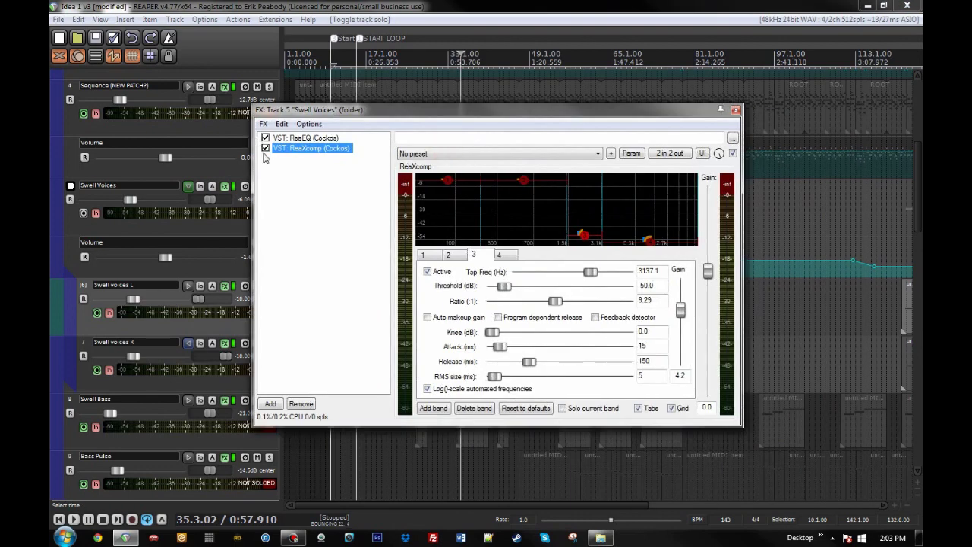
left_click(265, 149)
key("space")
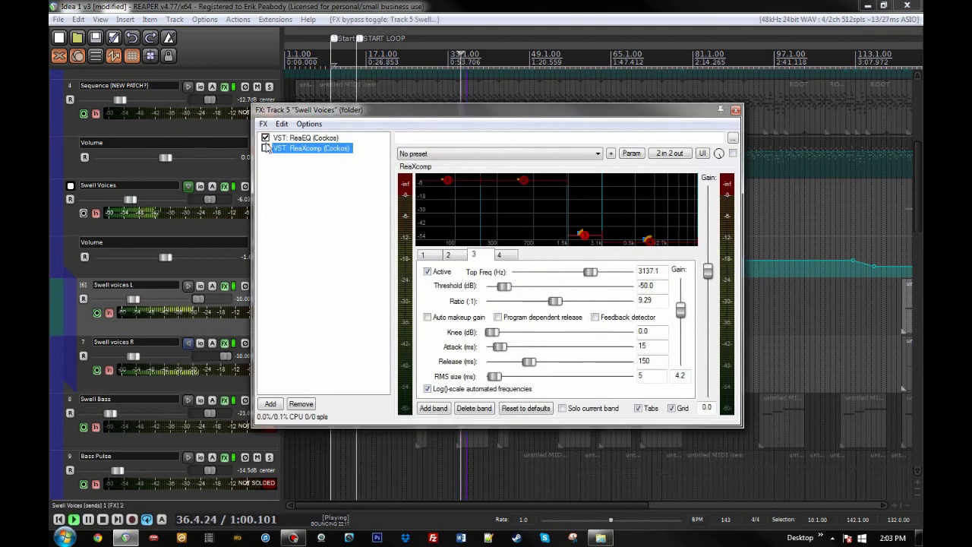
left_click(265, 149)
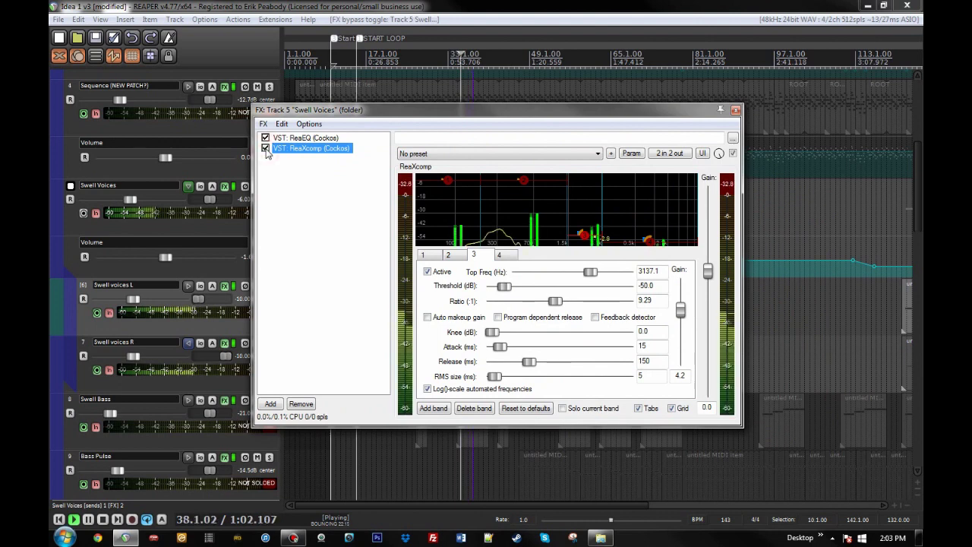
left_click(335, 220)
key("space")
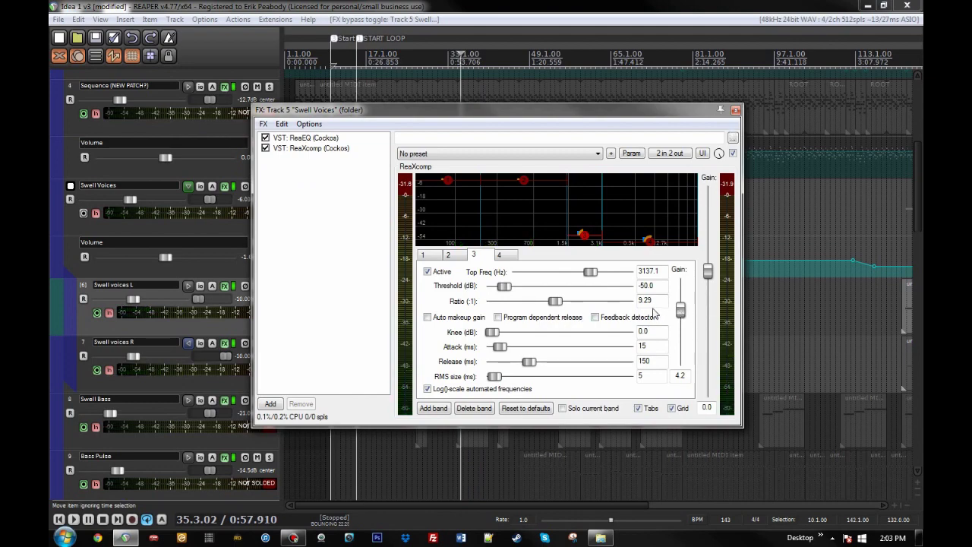
left_click(736, 111)
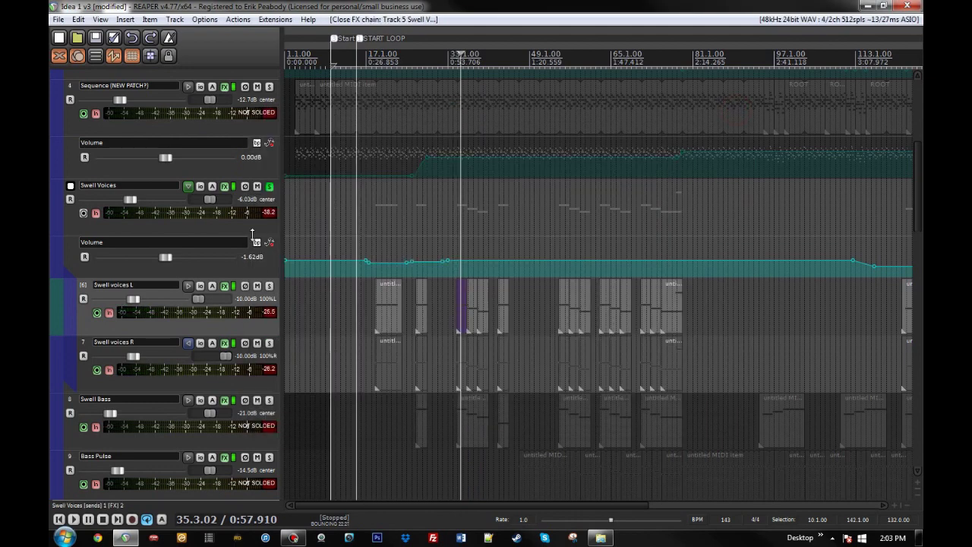
- Unsolo the Swell Voices folder track and solo the Swell Bass track
left_click(269, 187)
scroll(48, 354, "down", 3)
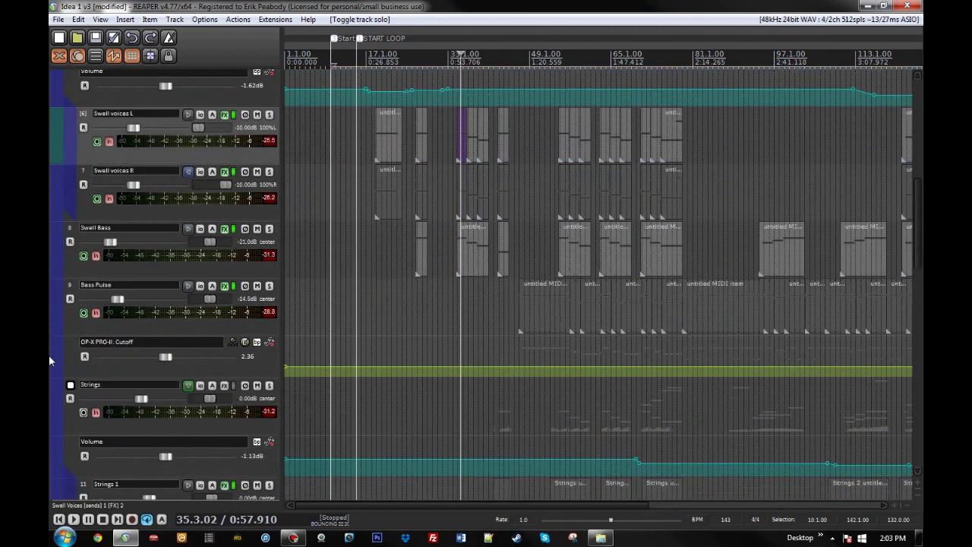
left_click(269, 229)
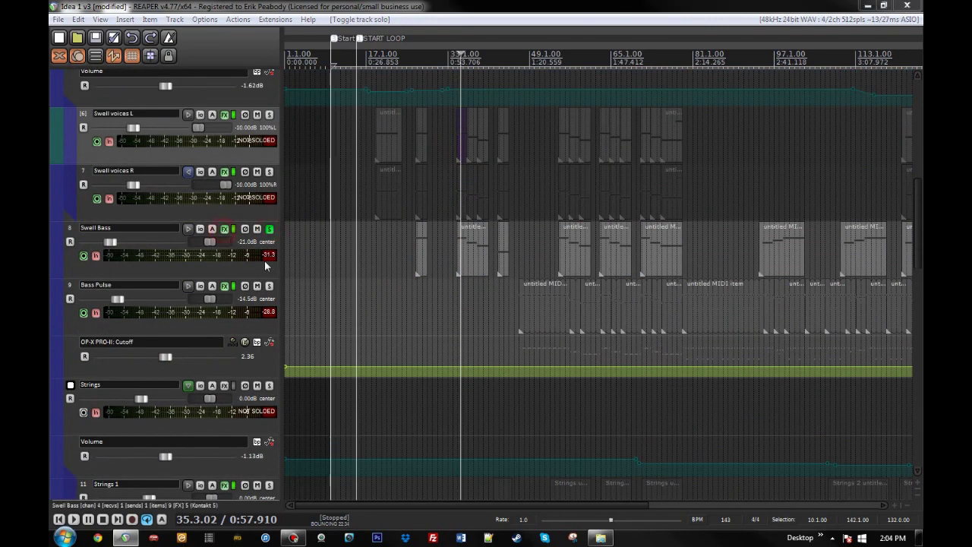
- View the Kontakt 5 instrument on Swell Bass with its BASS Sub Bass patch, and close the Kontakt window
key("shift+f")
left_click(161, 99)
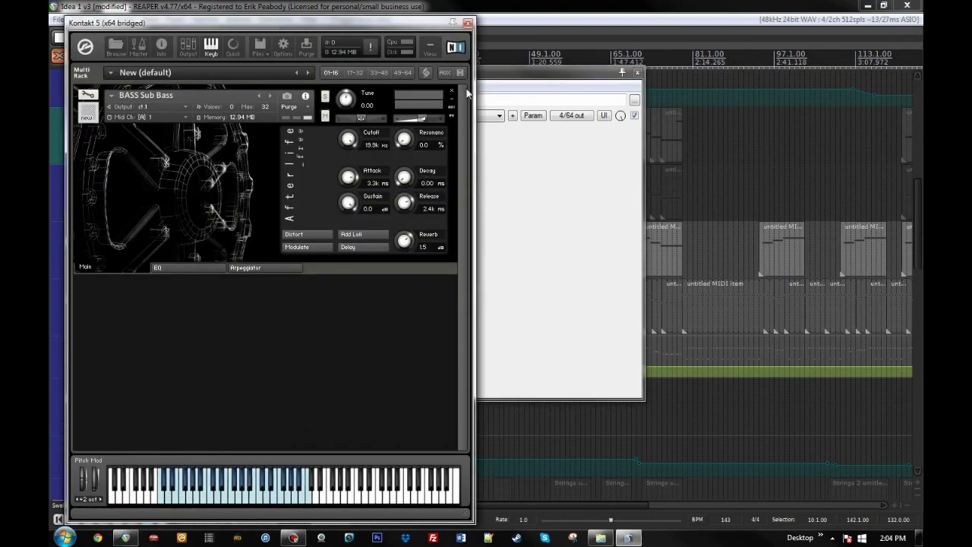
left_click(468, 25)
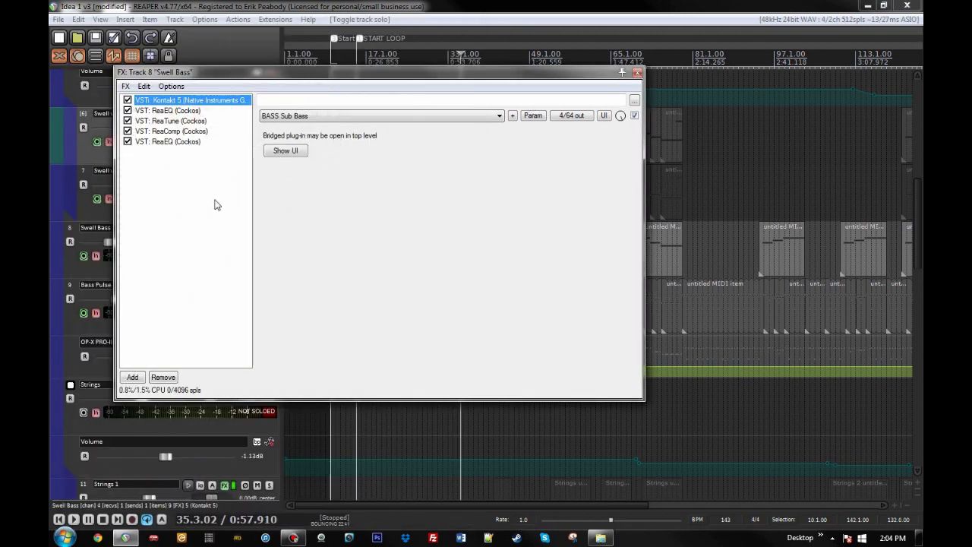
- View the first ReaEQ, the ReaTune pitch correction and the ReaComp settings in the Swell Bass effects chain
key("Down")
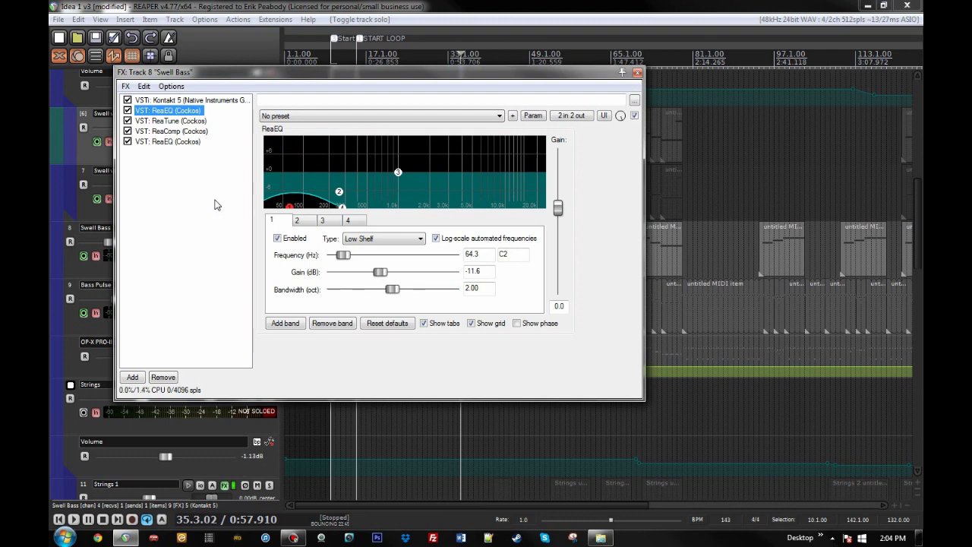
left_click(144, 123)
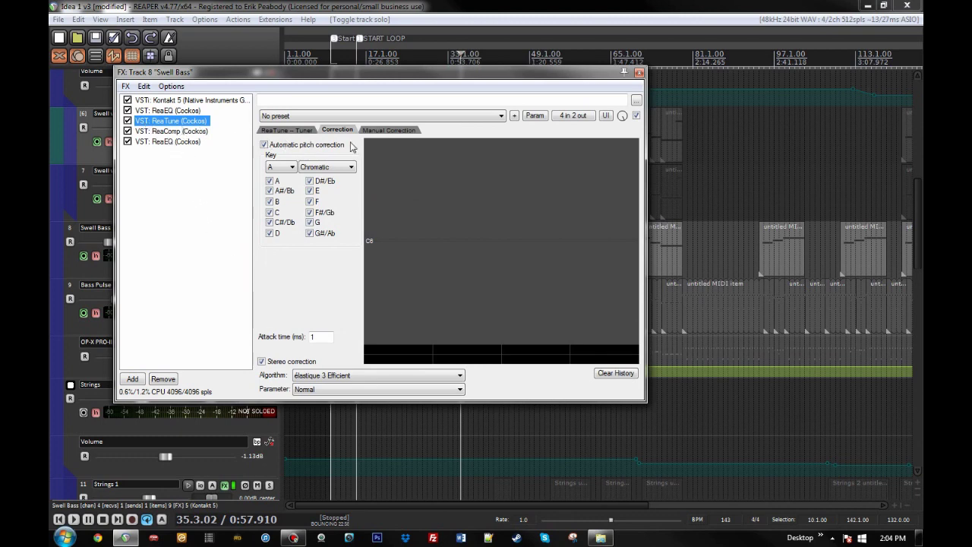
left_click(164, 131)
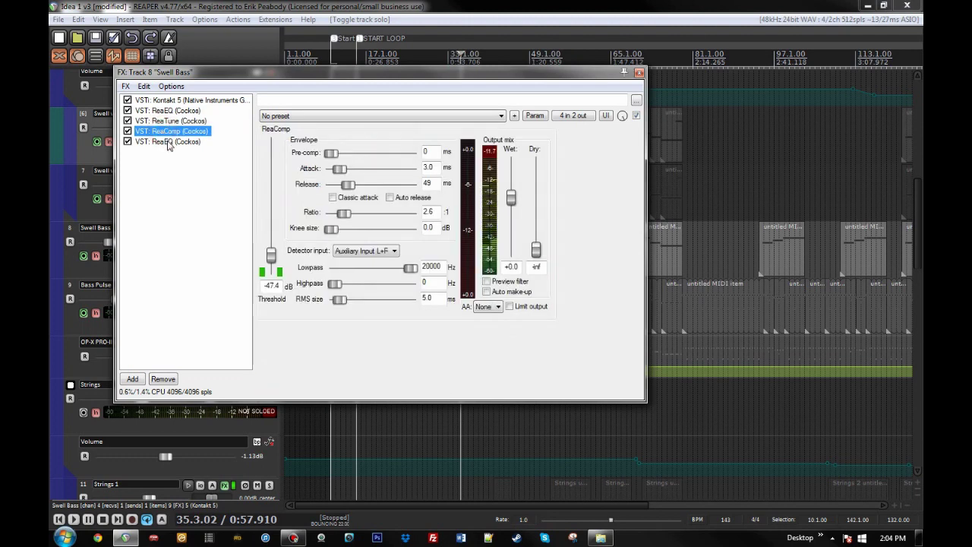
- Close the Swell Bass effects chain after selecting its last ReaEQ, and play the arrangement from just before the first Swell Bass item
left_click(169, 142)
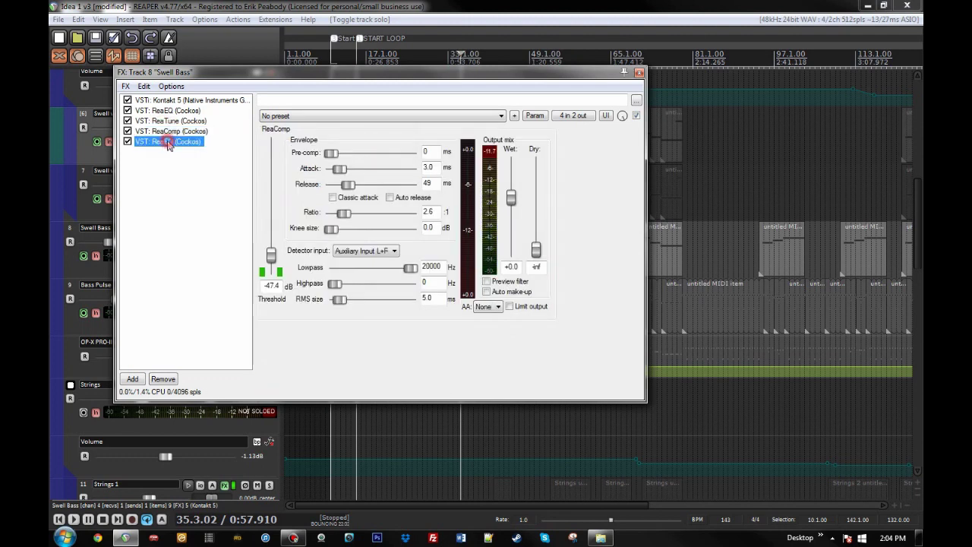
left_click(639, 72)
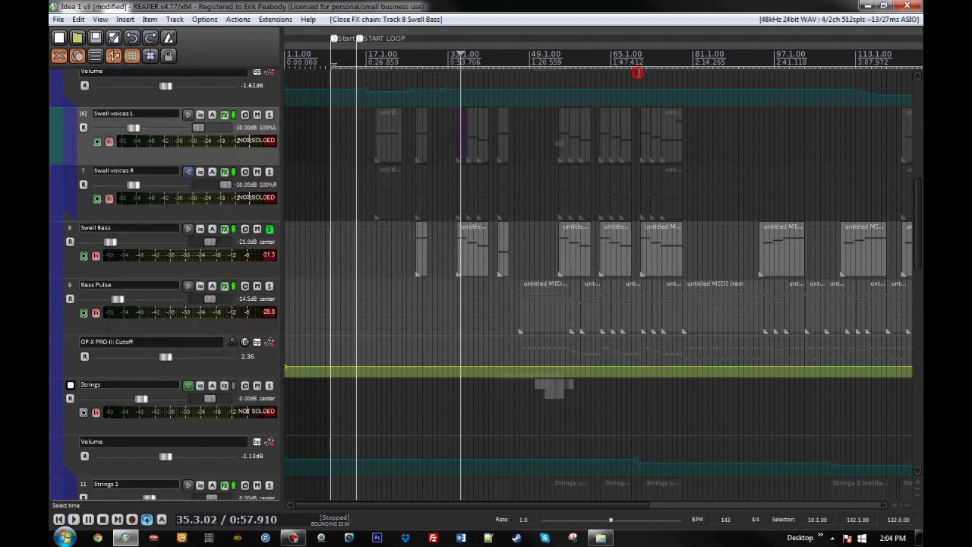
left_click(417, 296)
key("space")
scroll(499, 303, "up", 3)
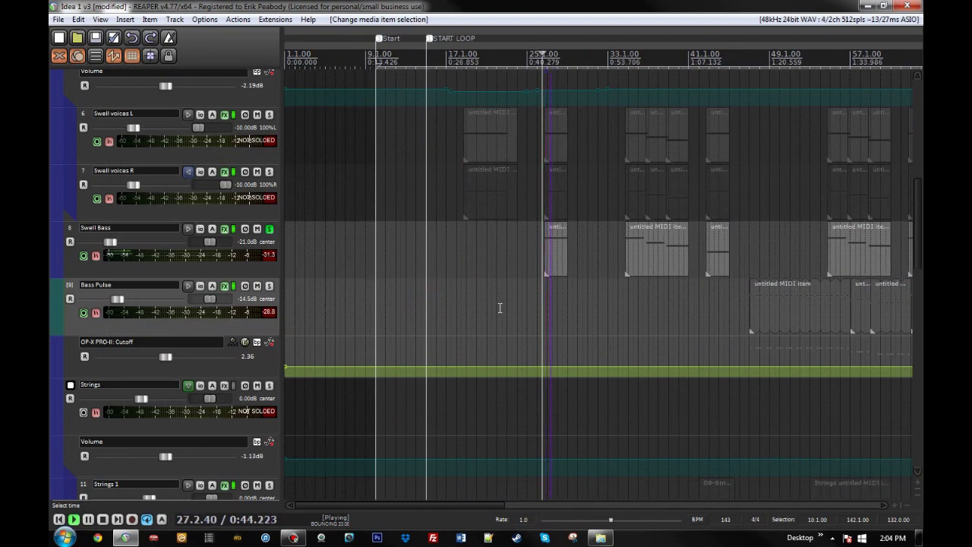
- Listen to the soloed Swell Bass from its MIDI item starting around bar 54, and stop playback
scroll(500, 308, "down", 4)
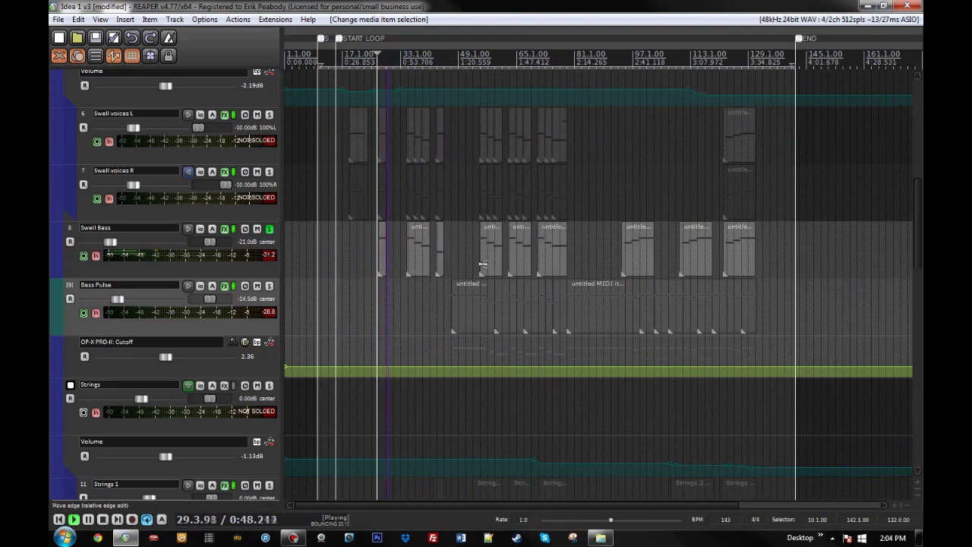
left_click(481, 264)
scroll(594, 285, "up", 6)
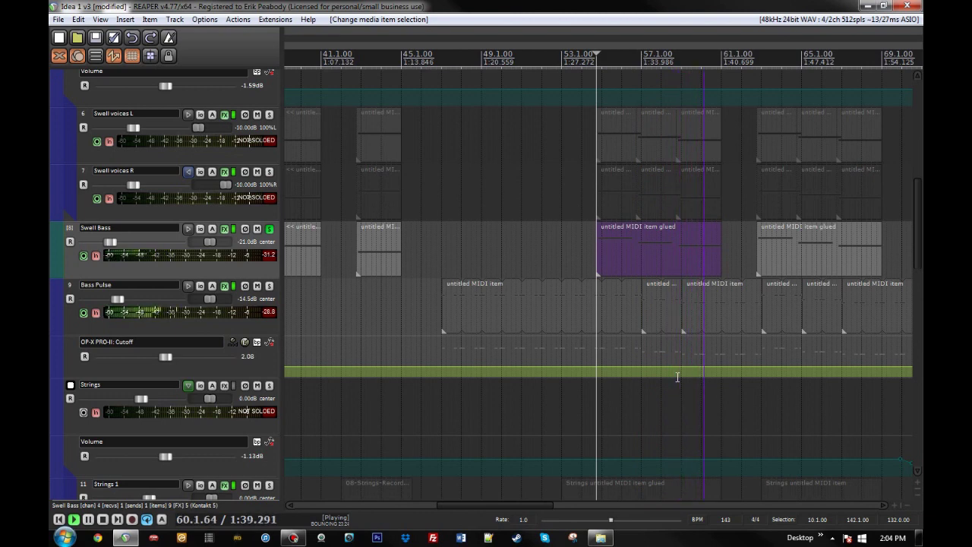
key("space")
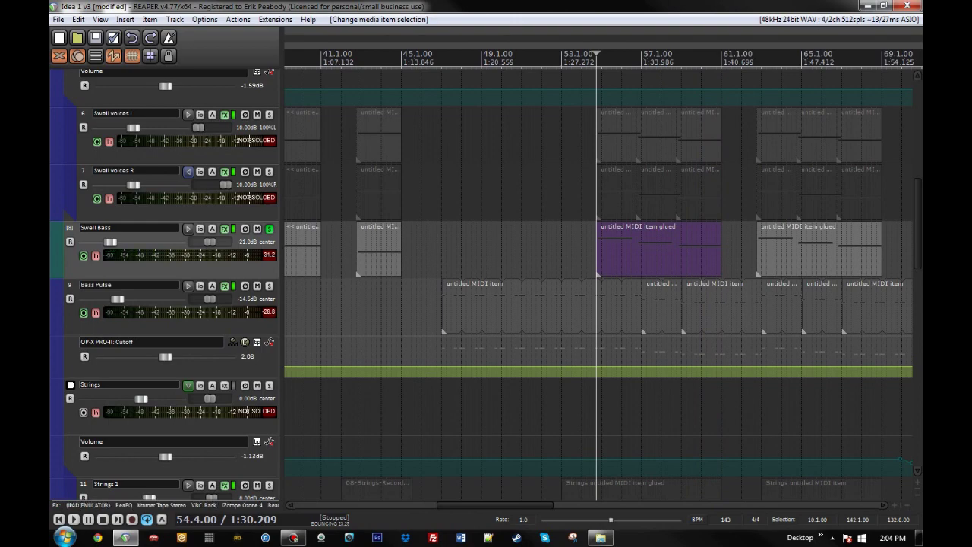
- Audition the Swell Bass item with the master track's iPhone Emulator enabled, bypass the emulator again and close the chain
key("shift+f")
left_click_drag(276, 41, 314, 55)
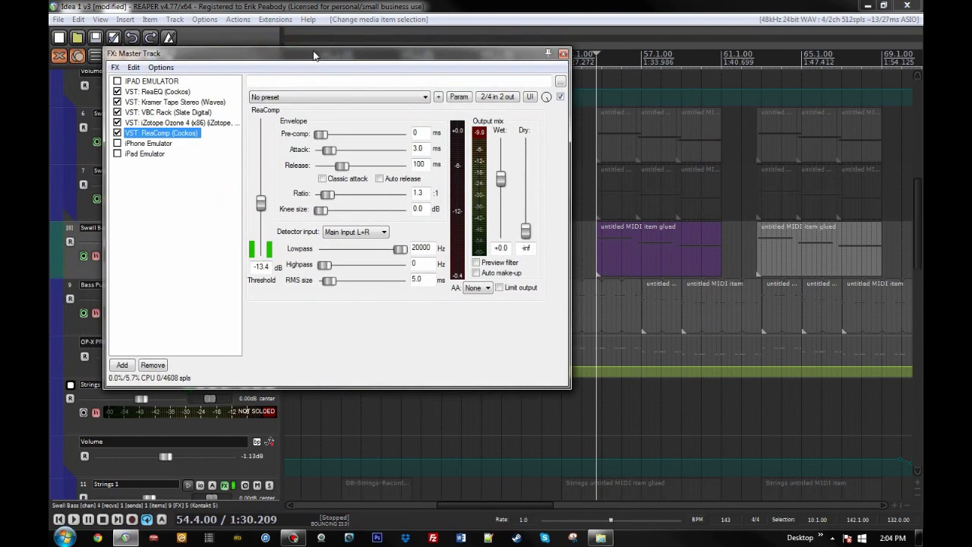
left_click(116, 144)
left_click(166, 145)
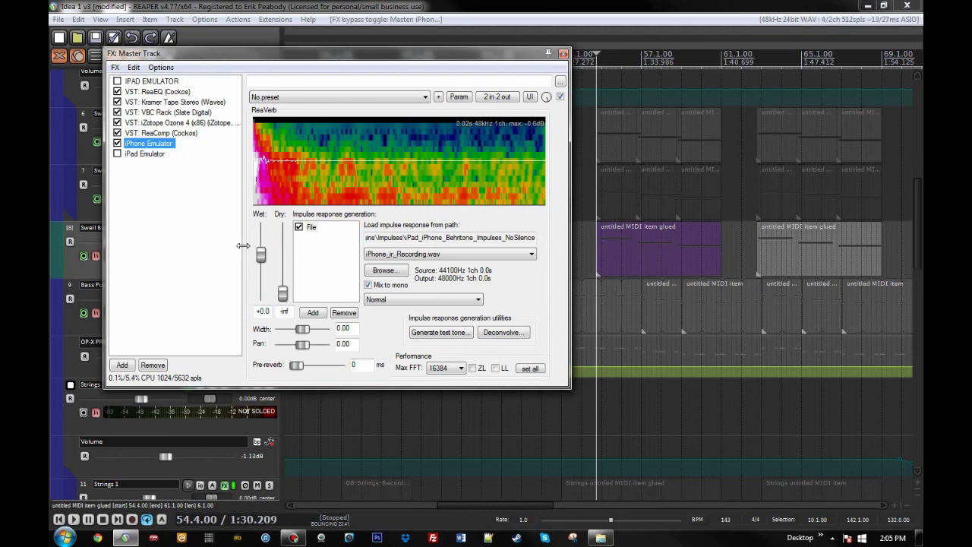
left_click(205, 245)
key("space")
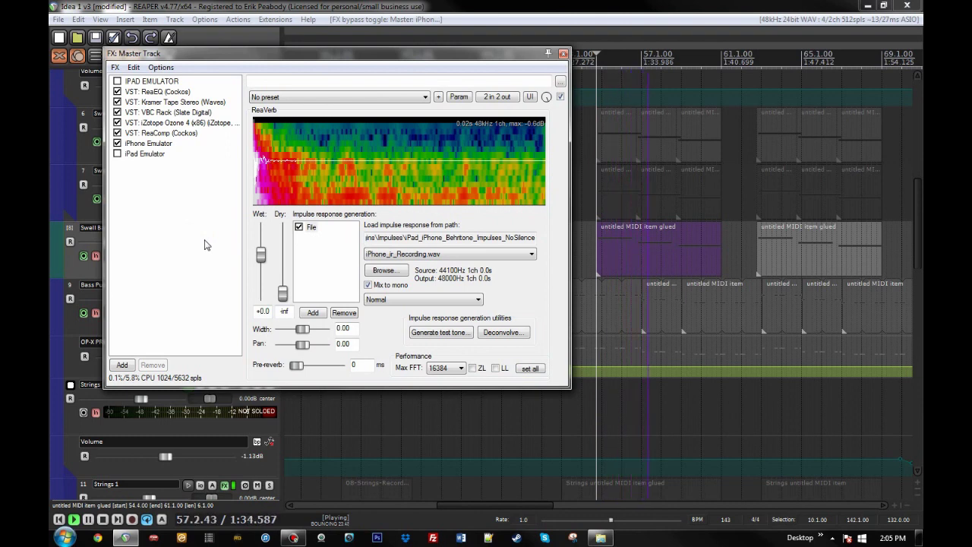
key("space")
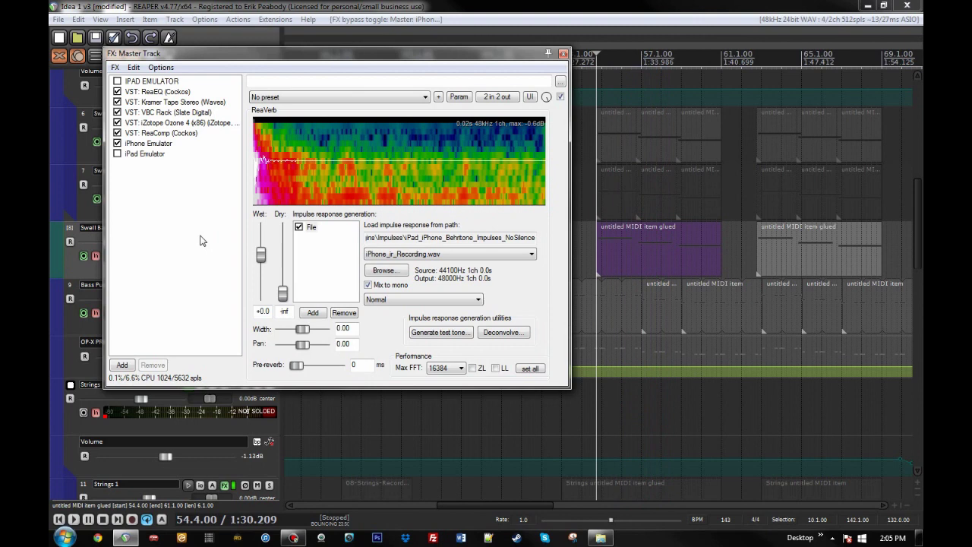
left_click(117, 144)
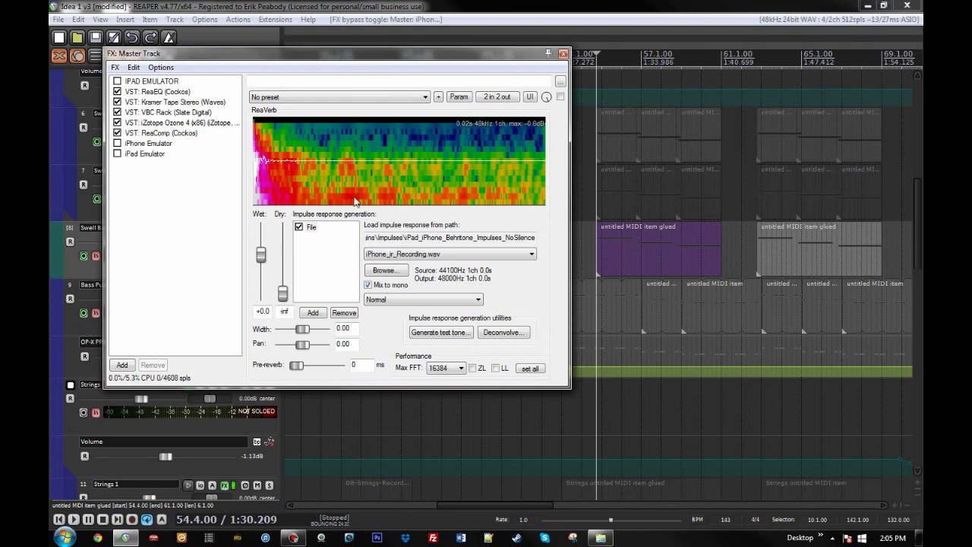
left_click(563, 54)
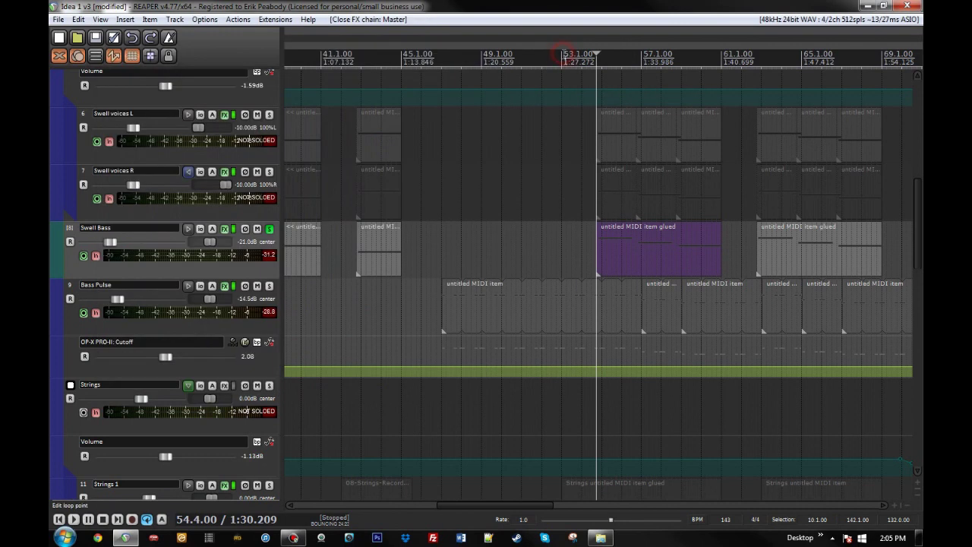
- Solo Bass Pulse instead of Swell Bass and listen to its first MIDI item, starting at bar 47
left_click(270, 229)
left_click(269, 285)
scroll(363, 335, "down", 2)
scroll(363, 334, "up", 2)
scroll(532, 347, "down", 2)
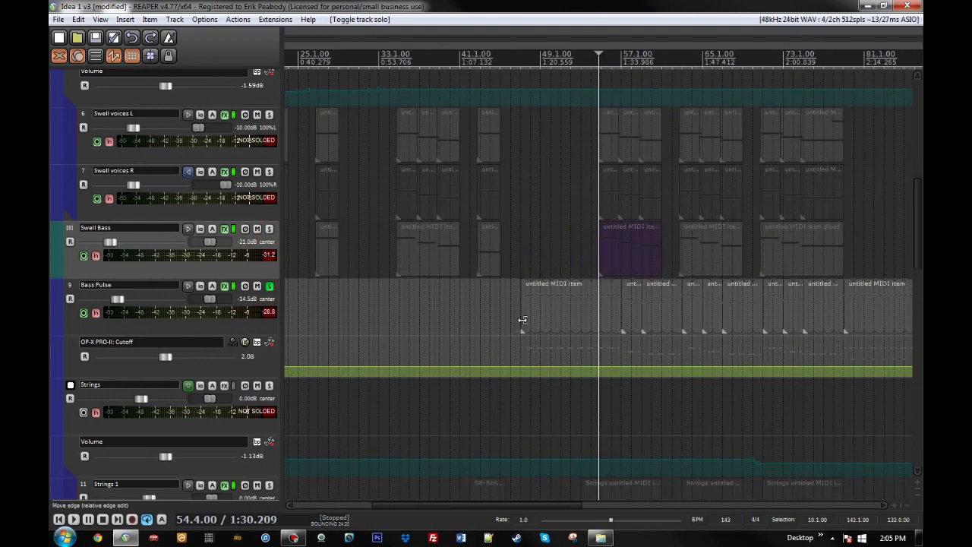
left_click(523, 320)
key("space")
scroll(567, 348, "up", 3)
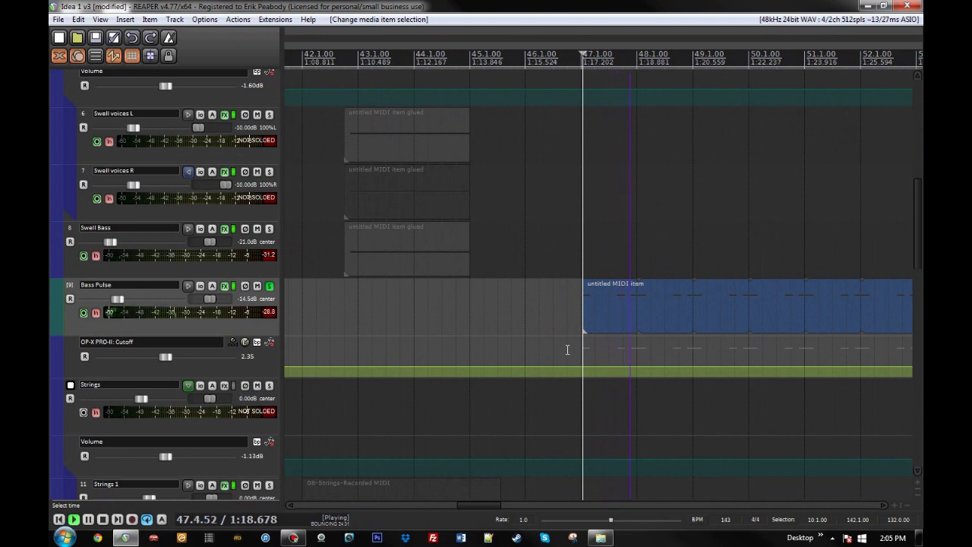
scroll(566, 349, "down", 3)
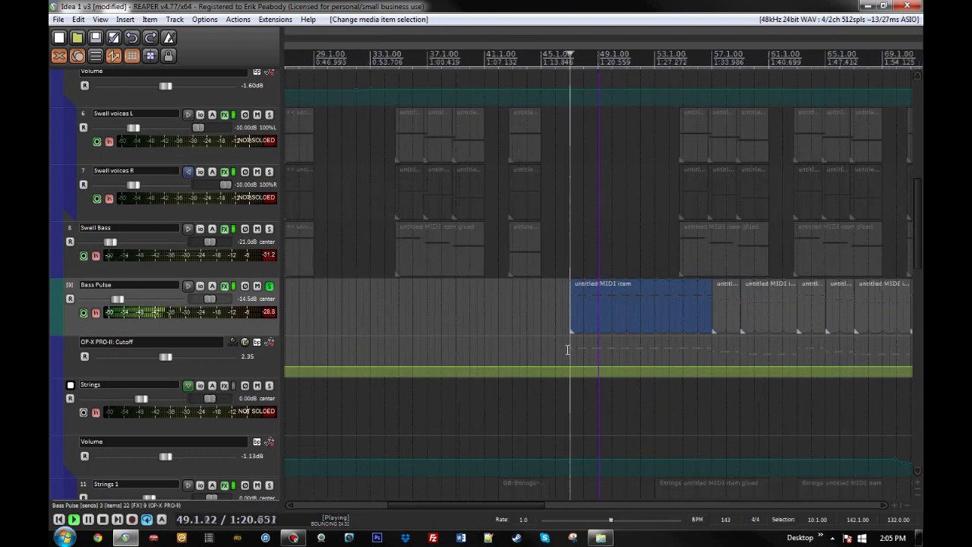
scroll(567, 349, "down", 1)
key("space")
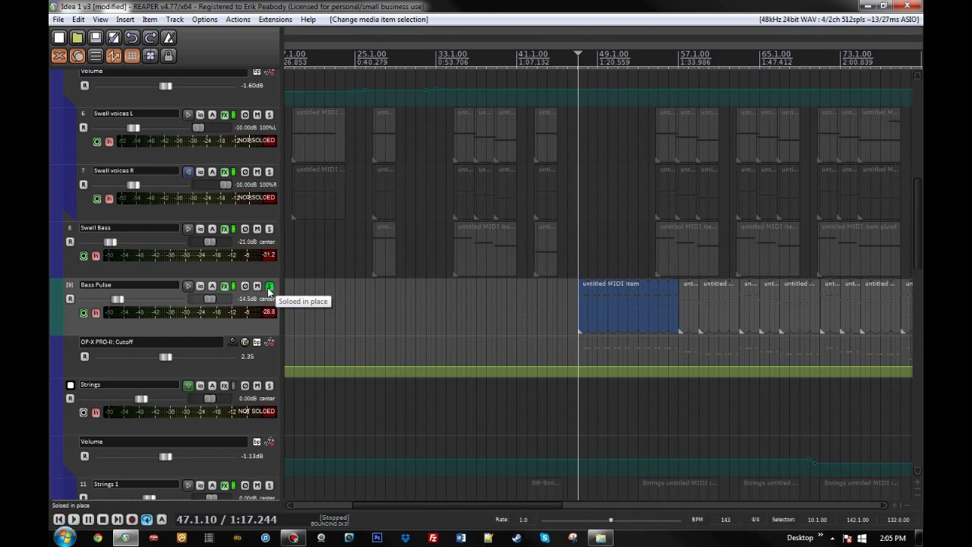
- Open the Bass Pulse effects chain and examine the OP-X PRO-II synth's interface, closing it when finished
left_click(224, 286)
left_click_drag(552, 227, 474, 76)
double_click(389, 103)
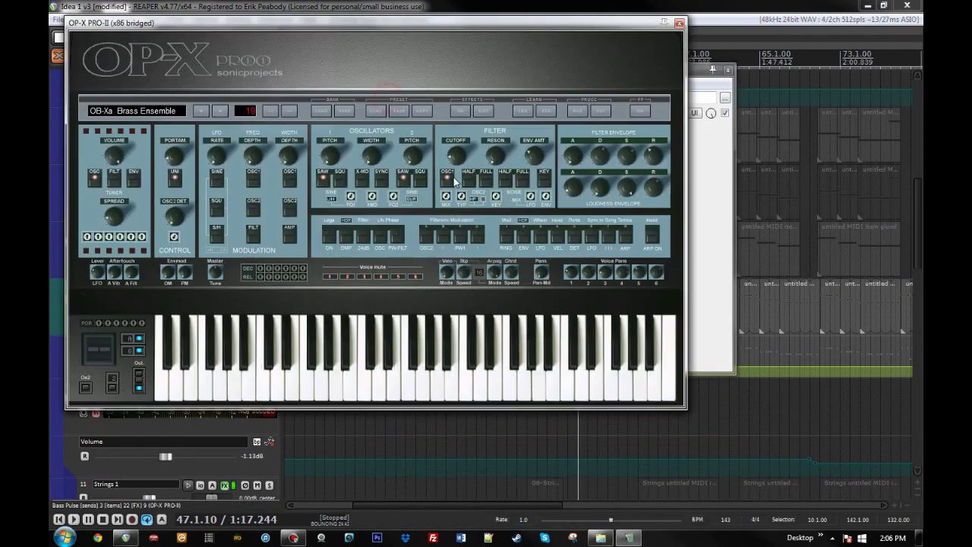
left_click_drag(521, 28, 582, 74)
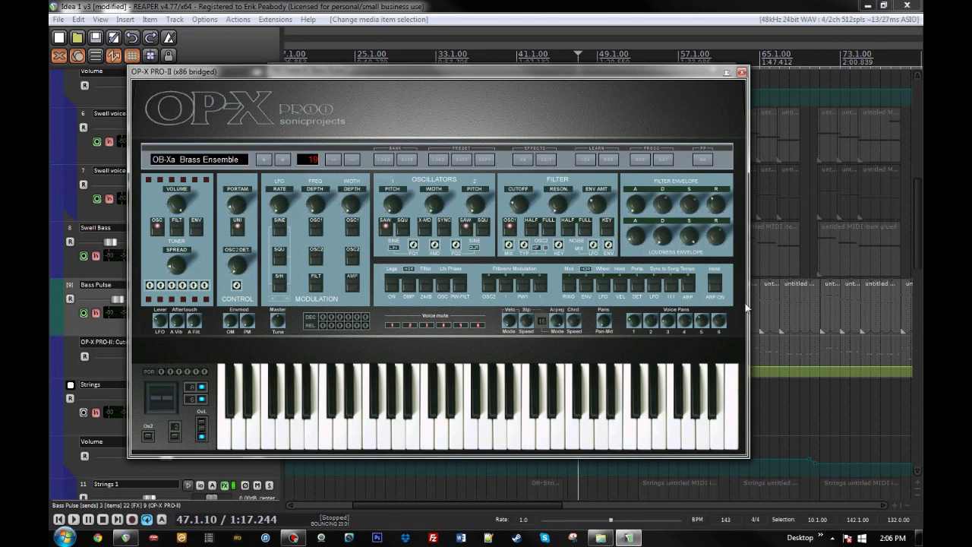
left_click(742, 71)
- Examine the settings of the first ReaEQ, ReaComp, Classic Chorus and ReaXcomp in the Bass Pulse effects chain
left_click(347, 110)
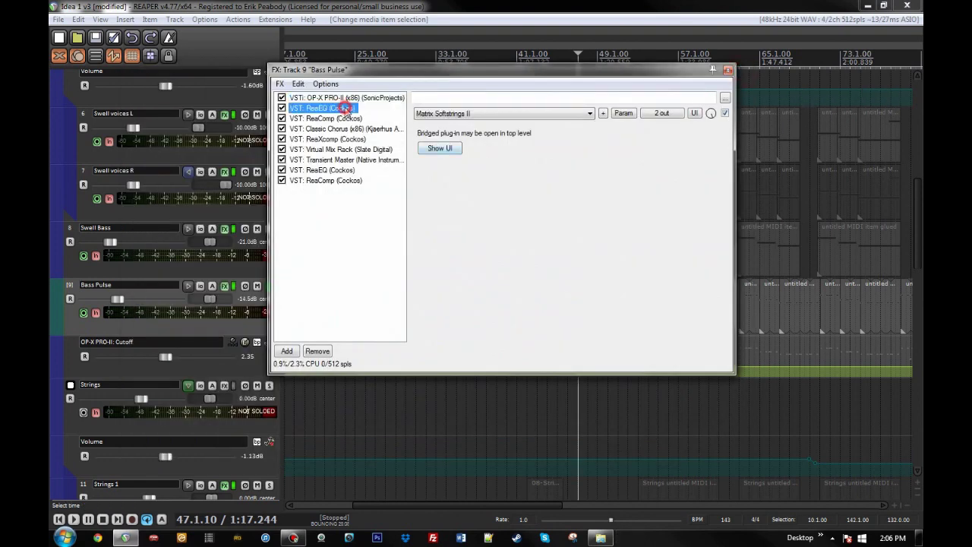
left_click(347, 120)
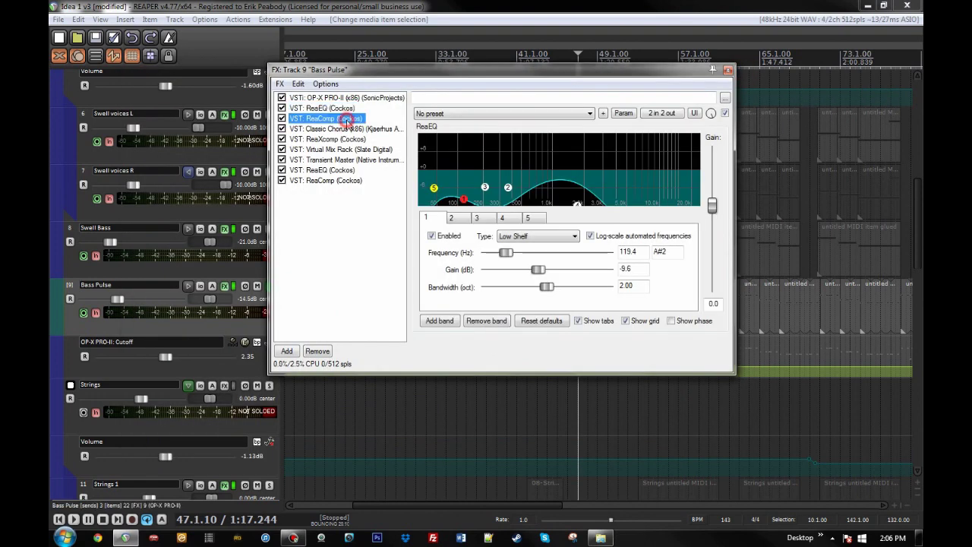
left_click(350, 129)
left_click(352, 140)
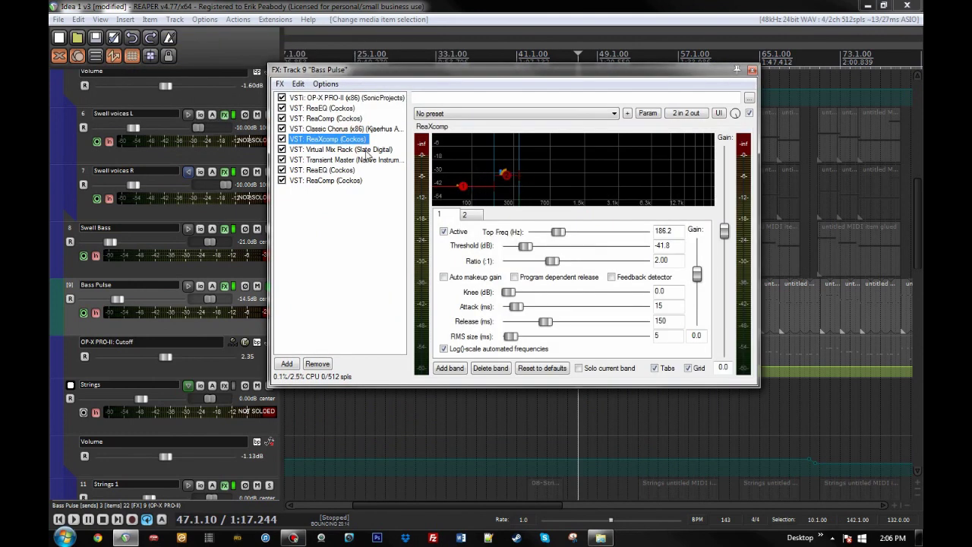
left_click(224, 285)
left_click(224, 287)
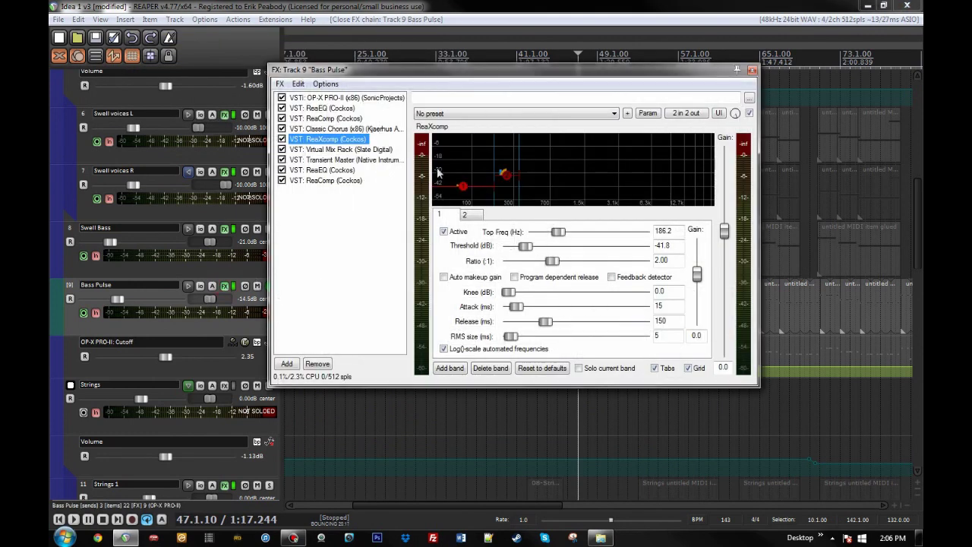
- Examine the Revival module and its Thickness control in Bass Pulse's Virtual Mix Rack, and close its interface
left_click(370, 151)
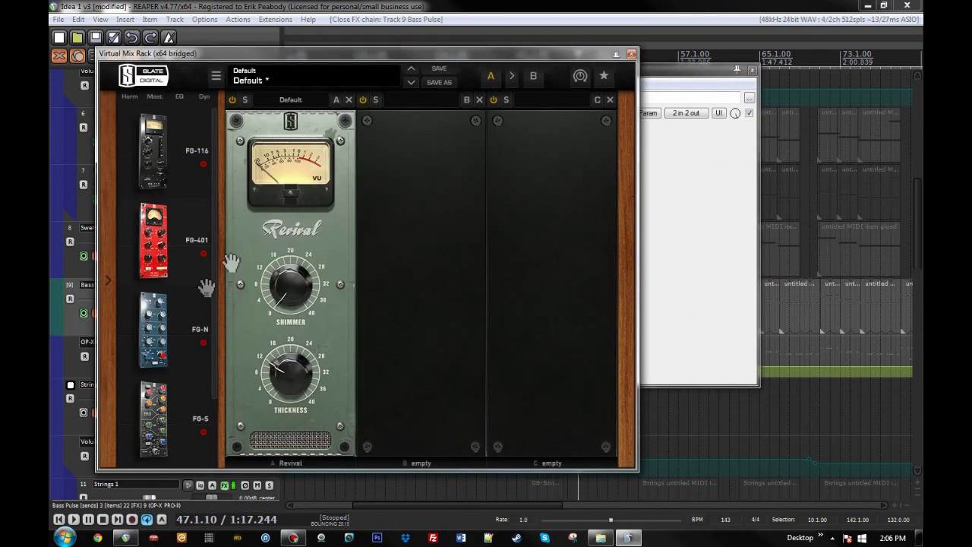
scroll(218, 274, "down", 1)
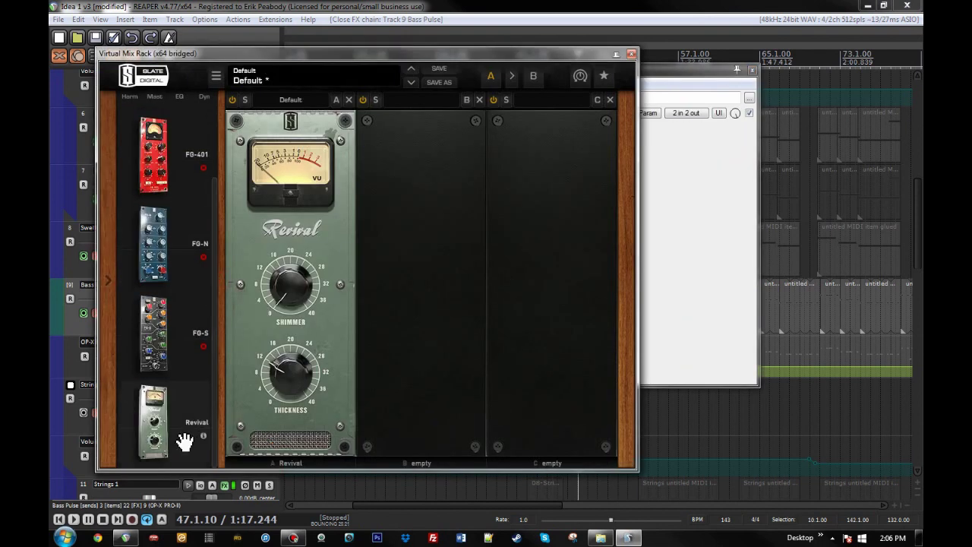
mouse_move(282, 381)
left_click(293, 388)
left_click(631, 54)
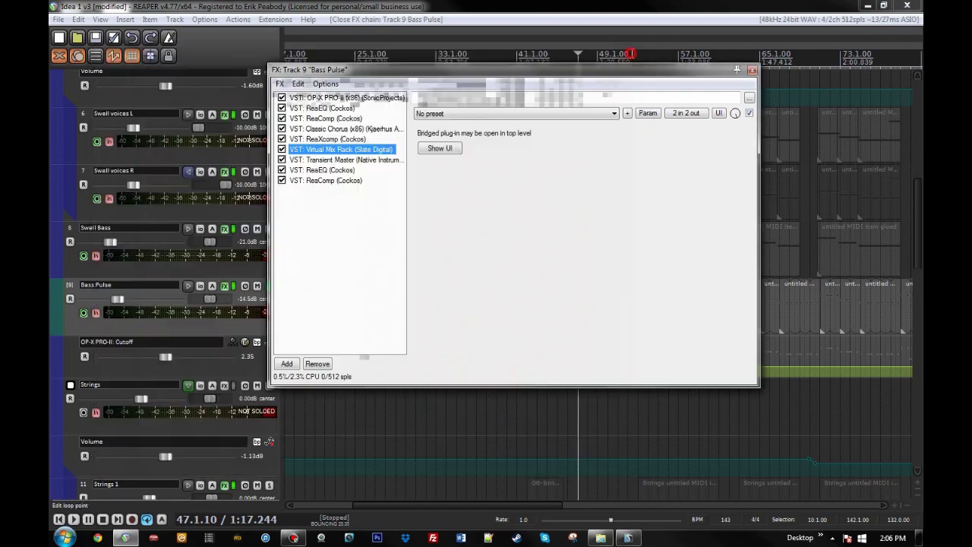
- Examine Bass Pulse's Transient Master and its last ReaEQ and ReaComp, and close the effects chain
double_click(331, 161)
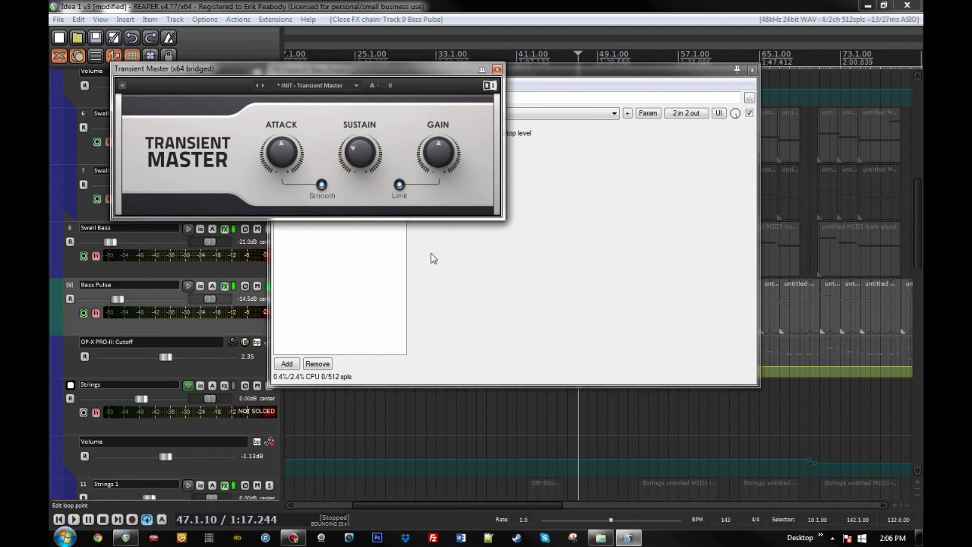
left_click(497, 69)
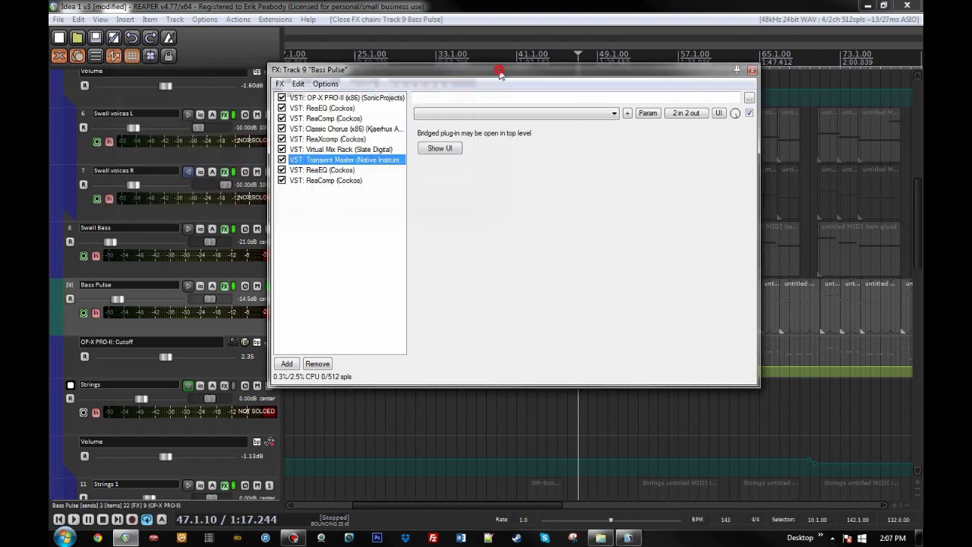
left_click(327, 170)
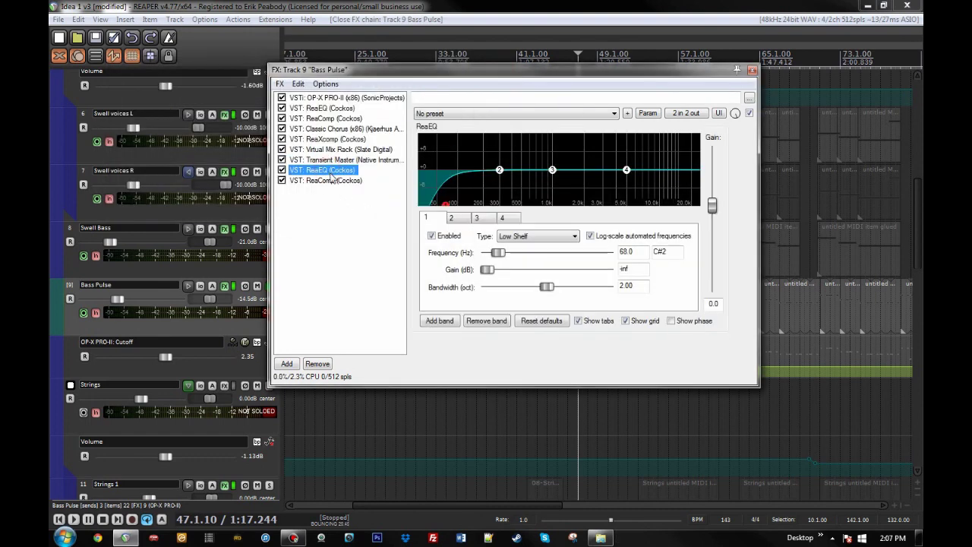
left_click(329, 181)
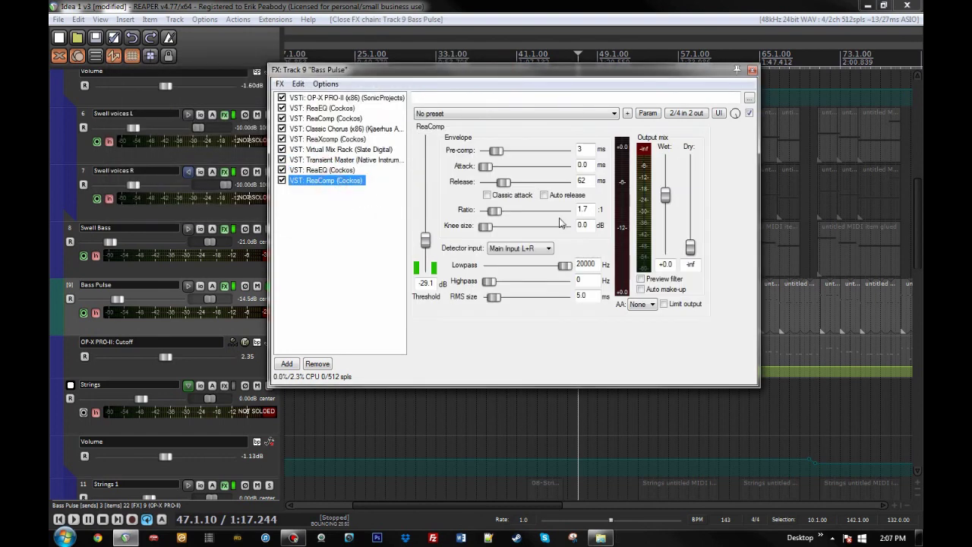
left_click(752, 70)
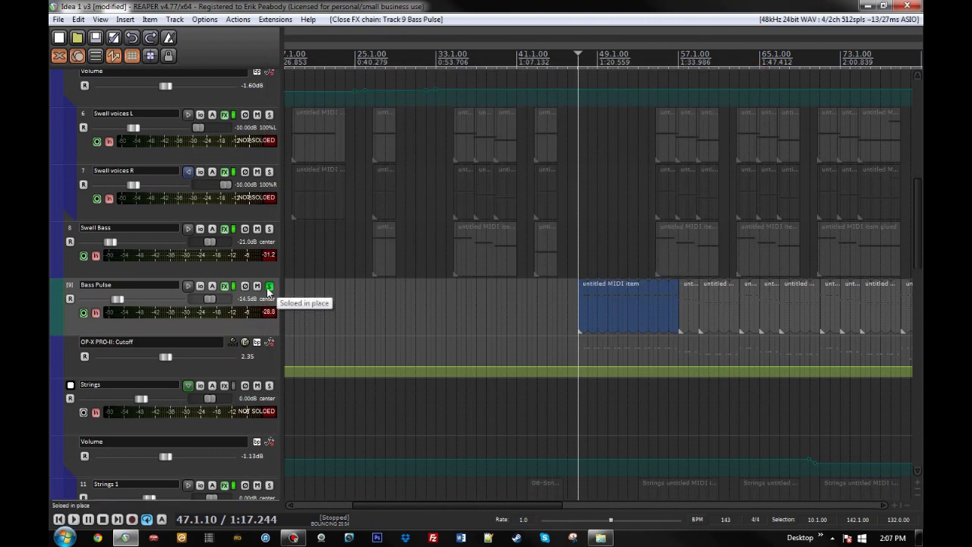
- Reopen the Bass Pulse effects chain and bypass all eight effects after the OP-X PRO-II synth
left_click(224, 286)
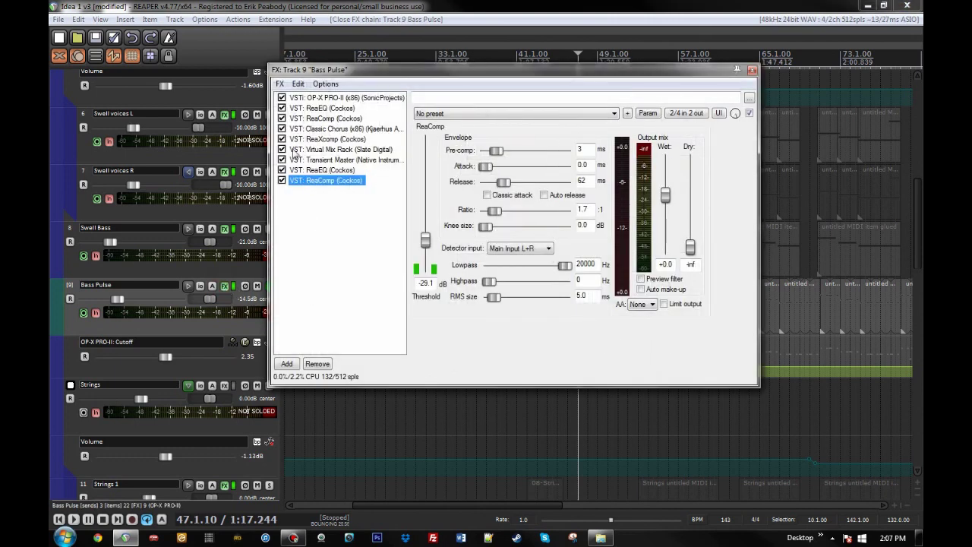
left_click(282, 108)
left_click(282, 119)
left_click(282, 128)
left_click(282, 139)
left_click(282, 150)
left_click(282, 160)
left_click(282, 170)
left_click(281, 180)
- Play the dry OP-X PRO-II sound of Bass Pulse from bar 47 and stop playback
left_click(313, 247)
key("space")
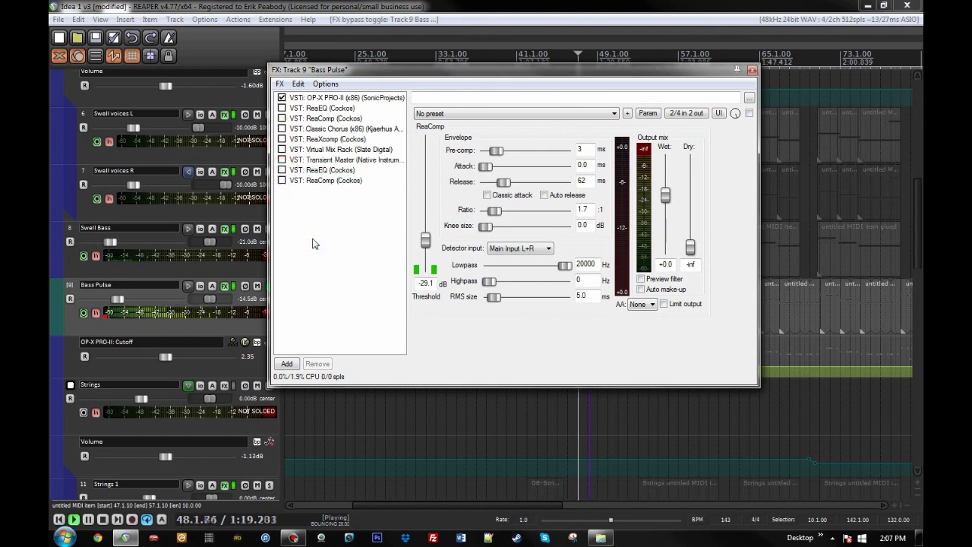
key("space")
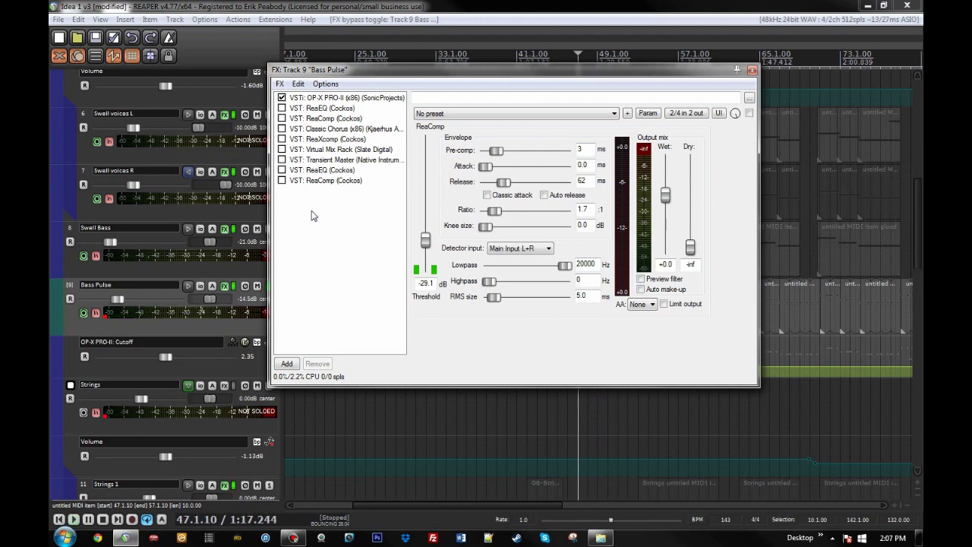
- Play Bass Pulse from bar 47 while re-enabling its eight bypassed effects one by one, stop playback and close the effects chain
left_click(281, 108)
key("space")
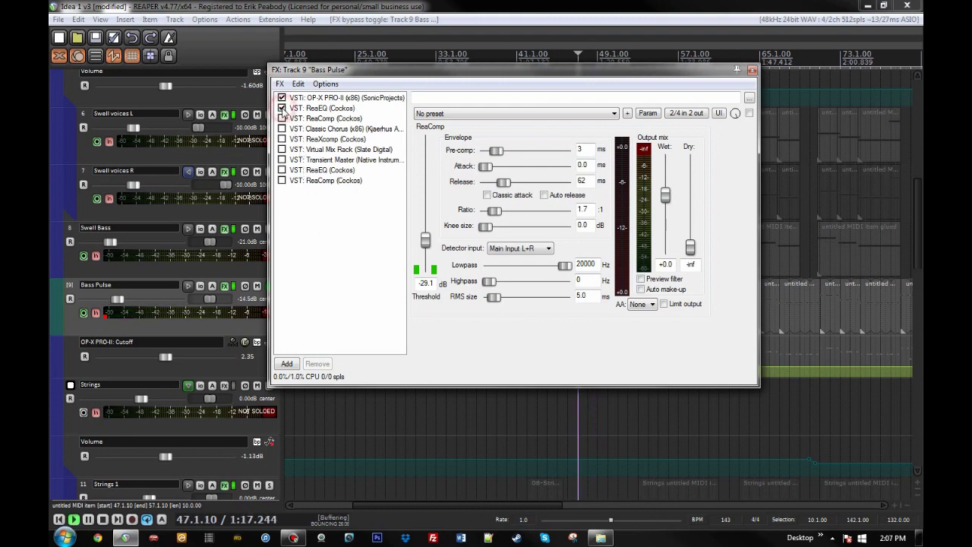
left_click(282, 119)
left_click(282, 128)
left_click(282, 139)
left_click(282, 150)
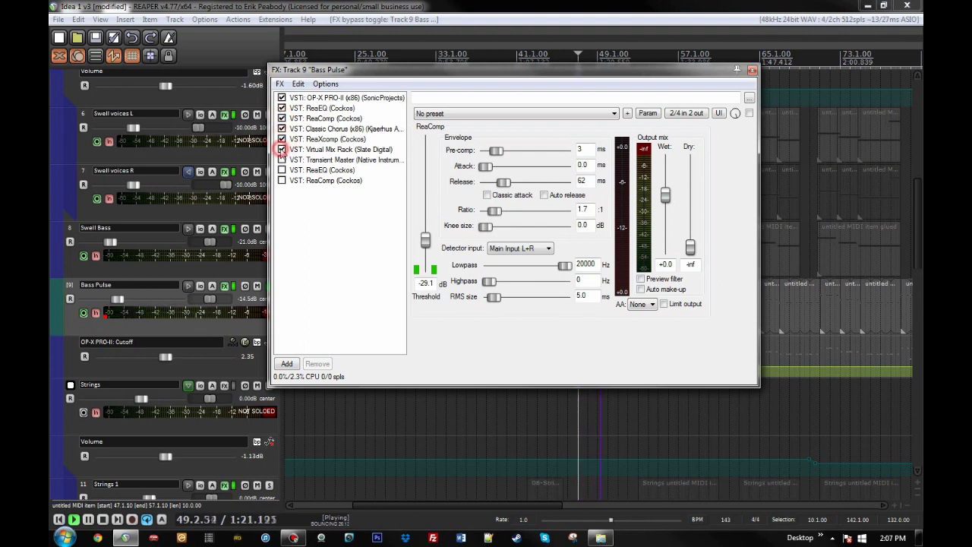
left_click(282, 159)
left_click(282, 170)
left_click(281, 180)
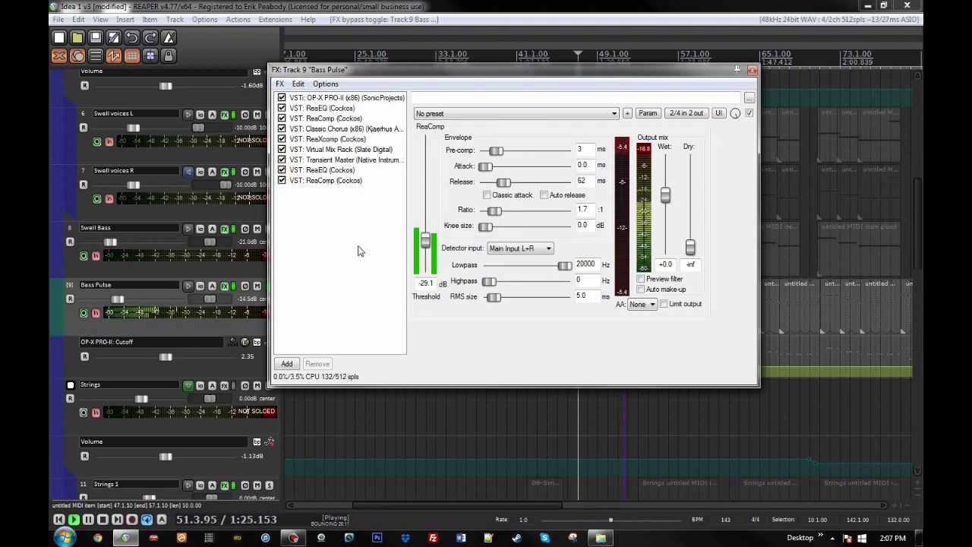
key("space")
key("Escape")
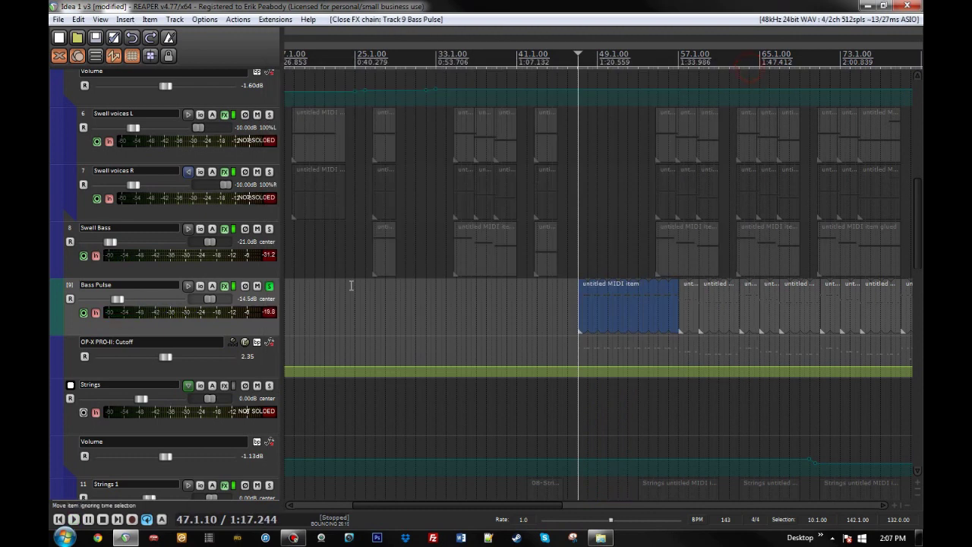
- Unsolo Bass Pulse, play the full mix from bar 47 and stop playback
left_click(270, 286)
scroll(481, 330, "down", 4)
scroll(481, 331, "up", 5)
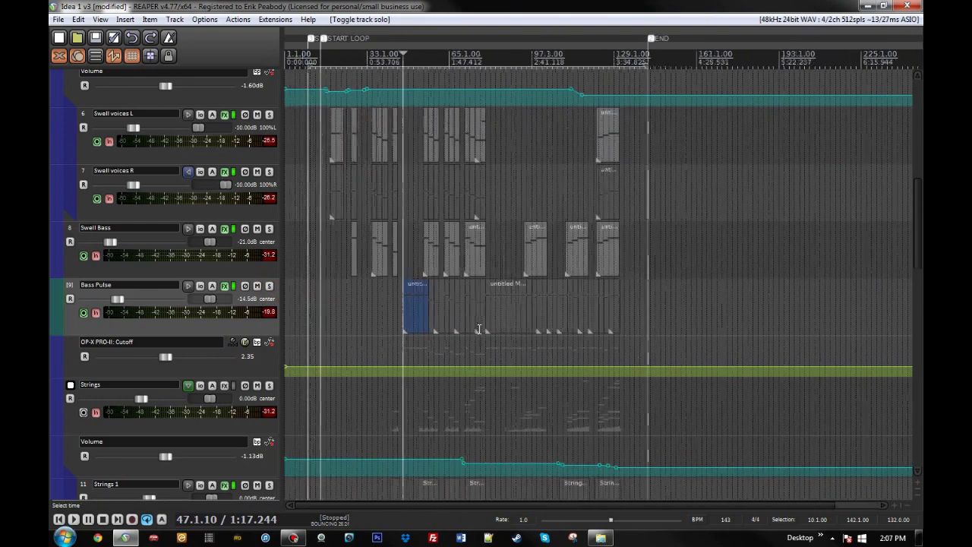
key("space")
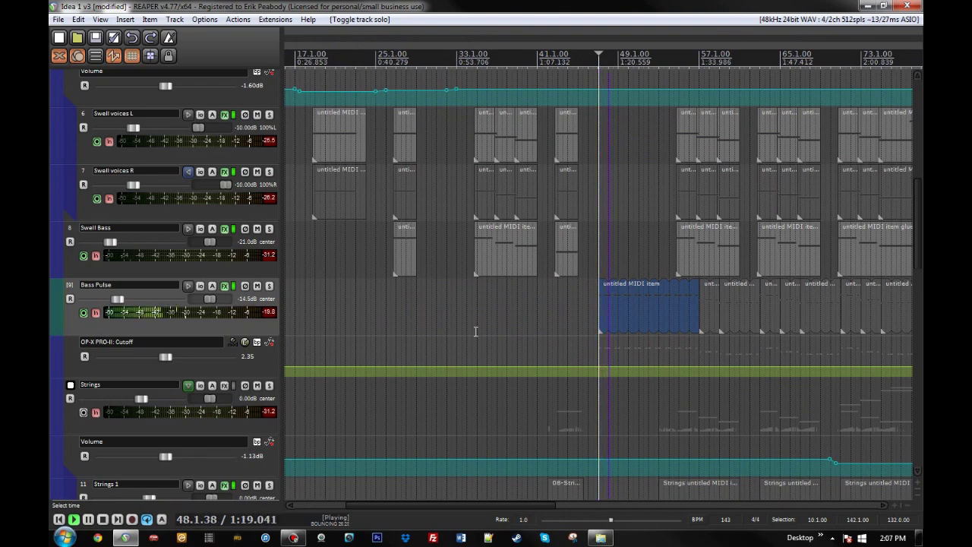
key("space")
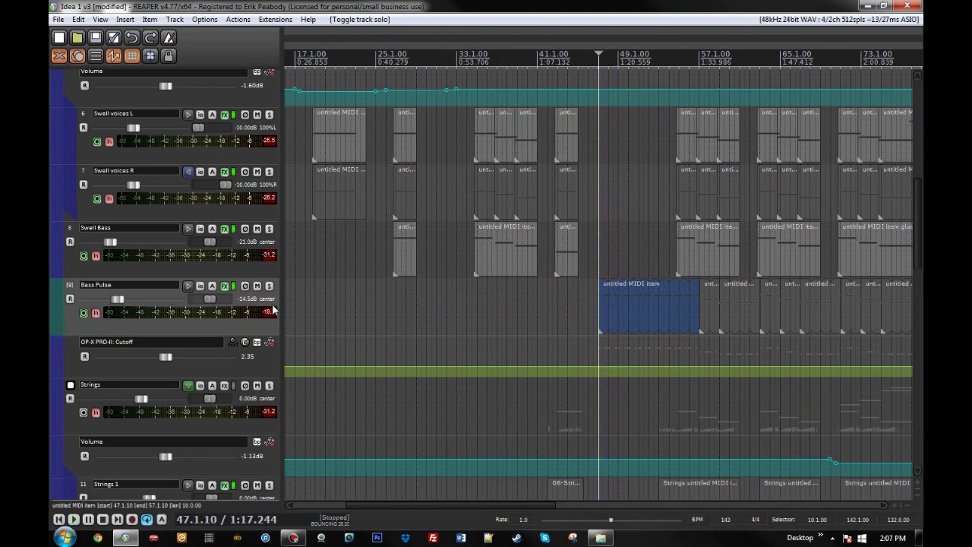
- Enlarge the OP-X PRO-II Cutoff envelope lane, play the mix from bar 55 and stop playback
scroll(453, 334, "down", 6)
left_click_drag(246, 378, 246, 414)
left_click(384, 347)
key("space")
scroll(445, 354, "up", 4)
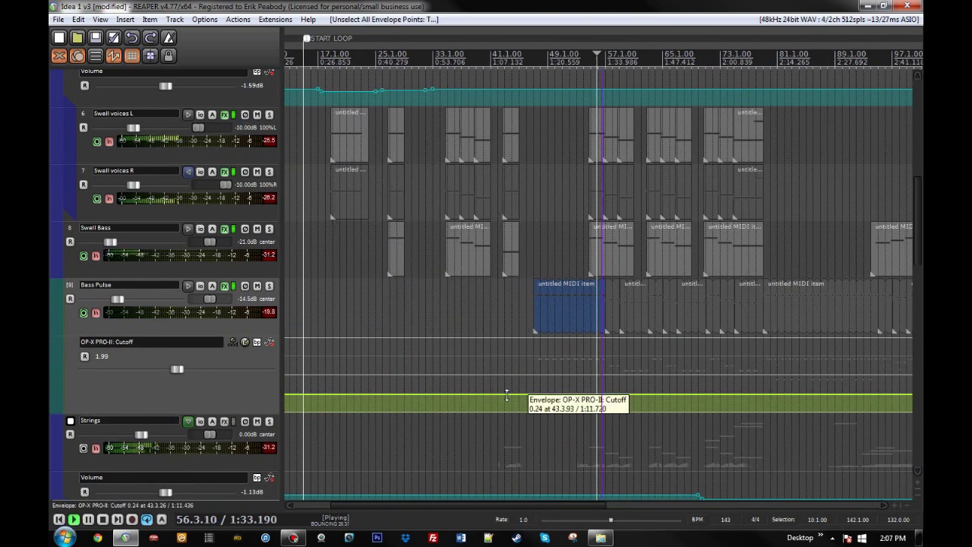
key("space")
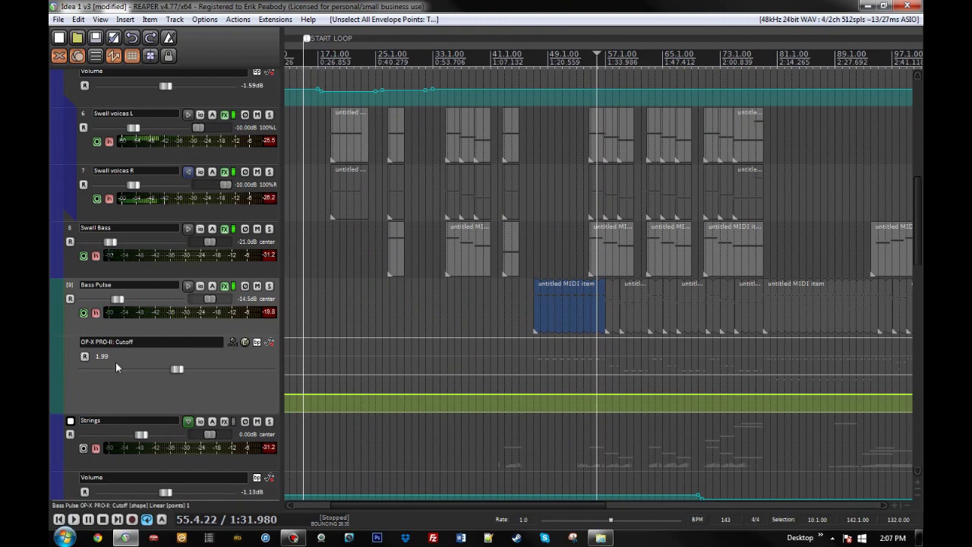
- Examine the OP-X PRO-II filter cutoff knob and the Cutoff parameter's LFO modulation settings, closing their windows
left_click(225, 287)
double_click(326, 99)
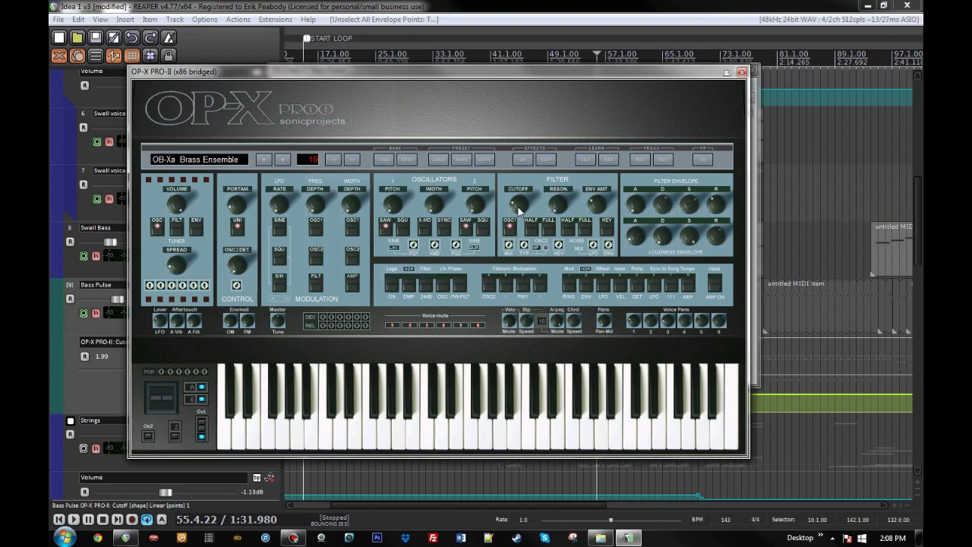
left_click(740, 73)
left_click(749, 76)
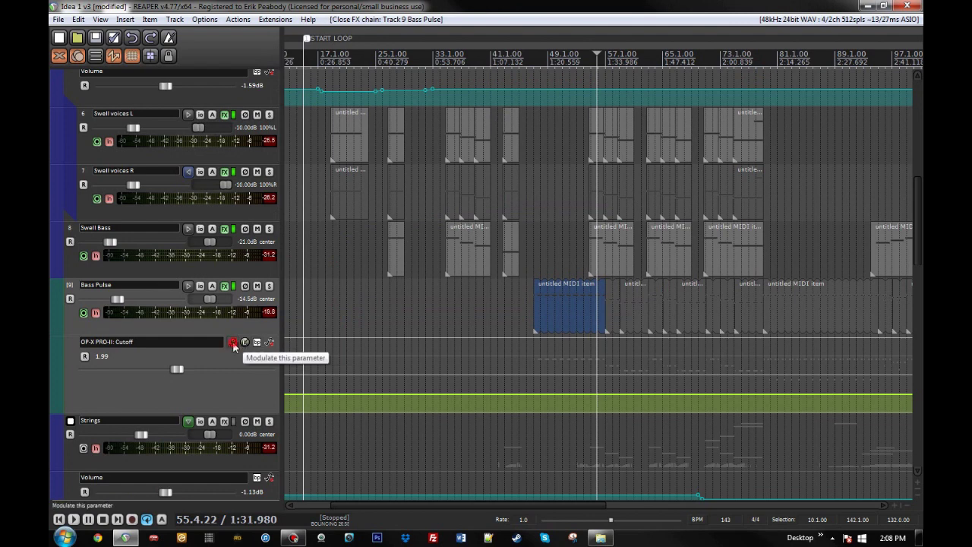
left_click(233, 342)
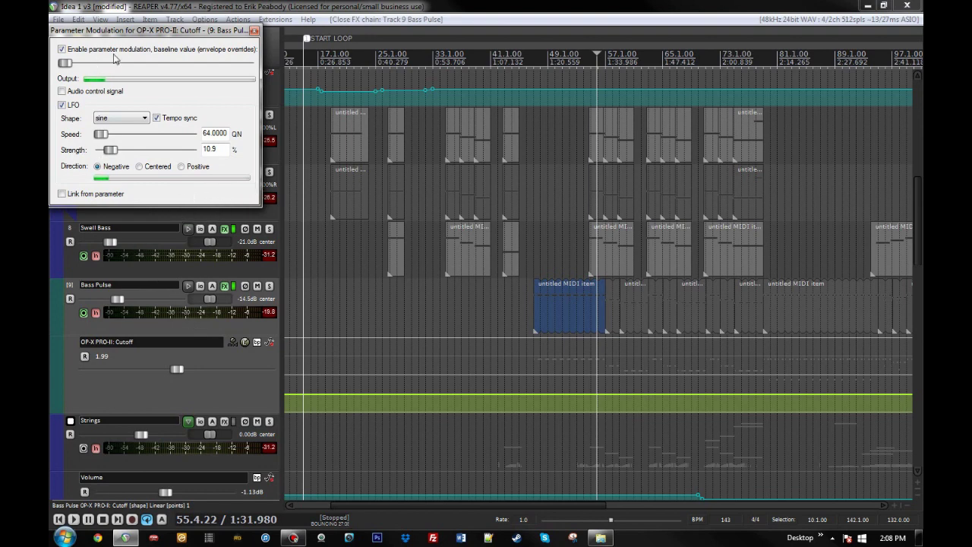
left_click(255, 31)
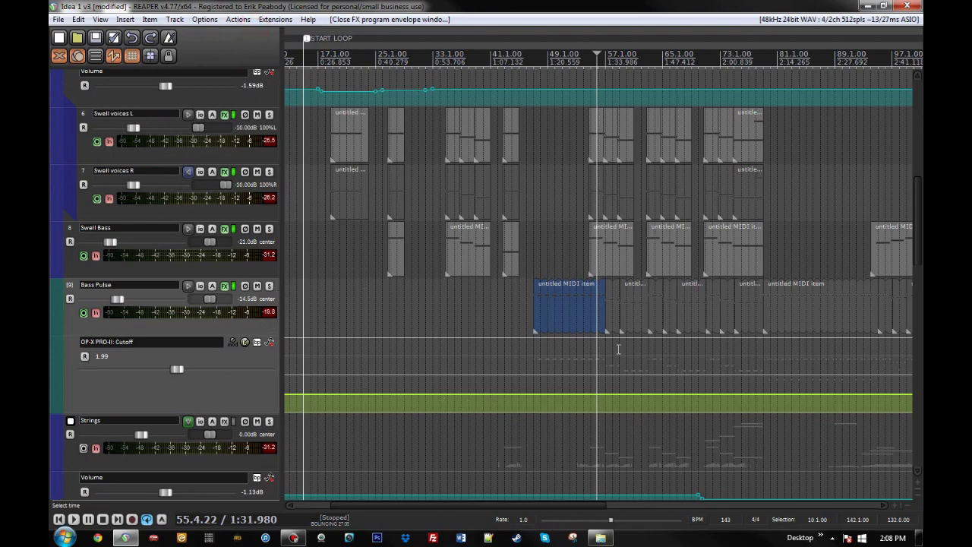
- Solo the Strings folder track
scroll(618, 349, "down", 5)
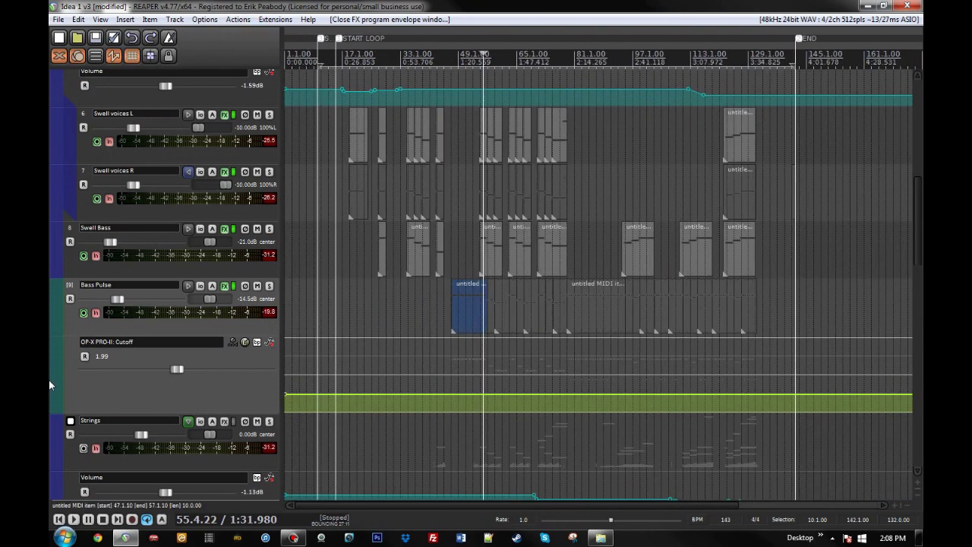
scroll(48, 359, "down", 5)
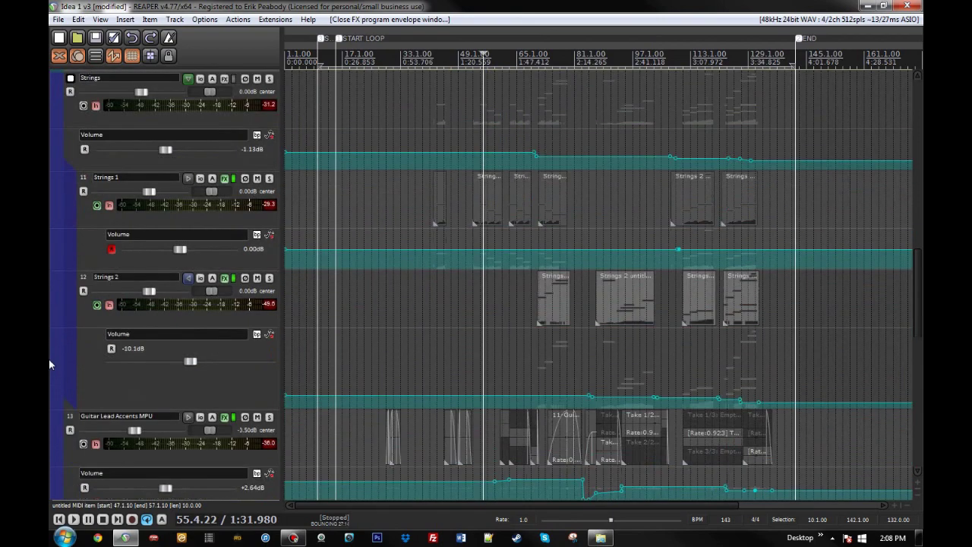
scroll(49, 359, "up", 1)
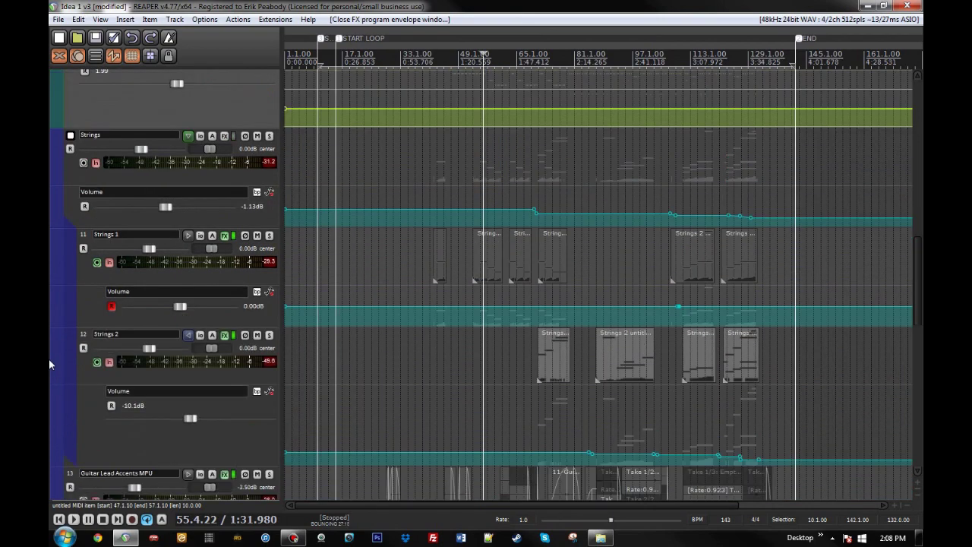
left_click(269, 136)
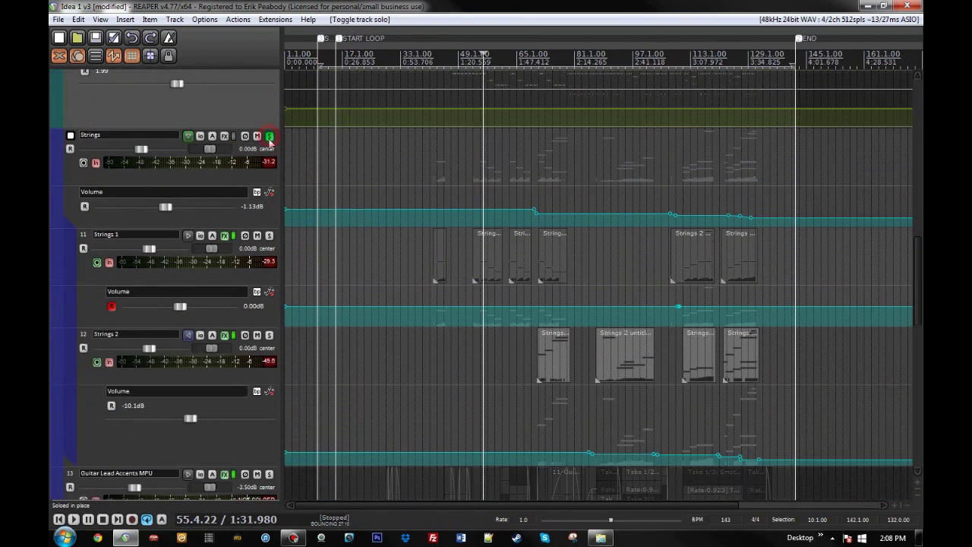
- Examine the Revival module in the Virtual Mix Rack on Strings 1, and close its interface and the effects chain
left_click(225, 237)
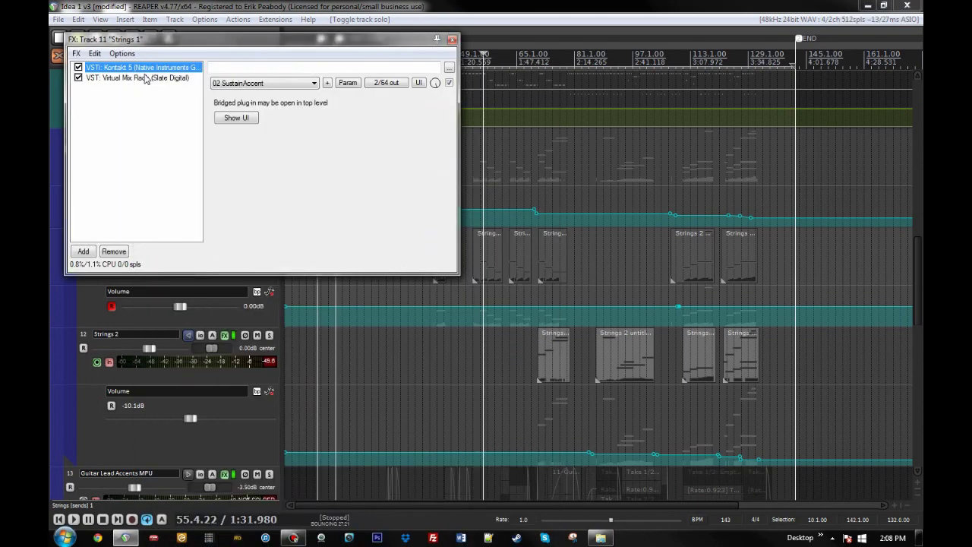
left_click(147, 79)
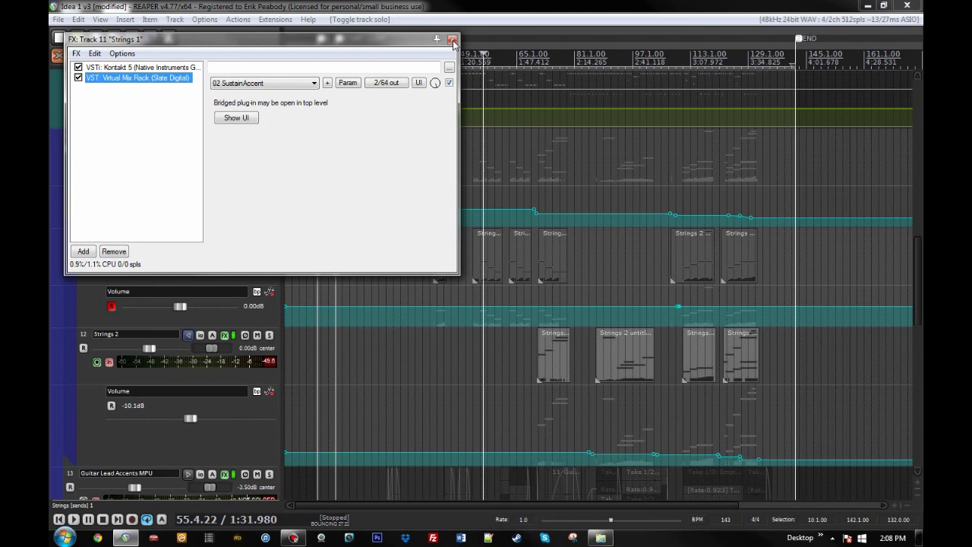
left_click(233, 118)
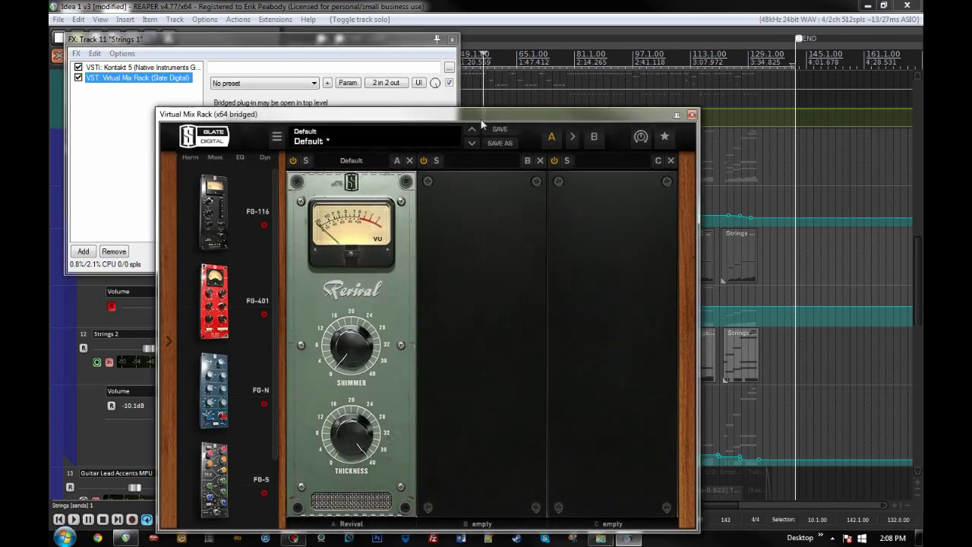
left_click_drag(351, 433, 351, 426)
left_click(692, 116)
left_click(452, 39)
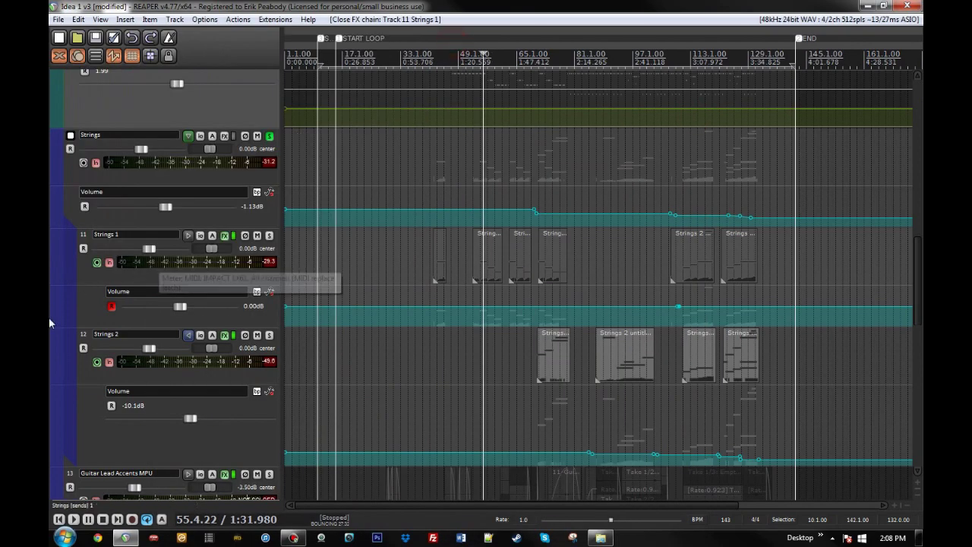
- Examine the Kontakt 5 Session Strings instrument on Strings 2, and close its interface and the effects chain
left_click(225, 335)
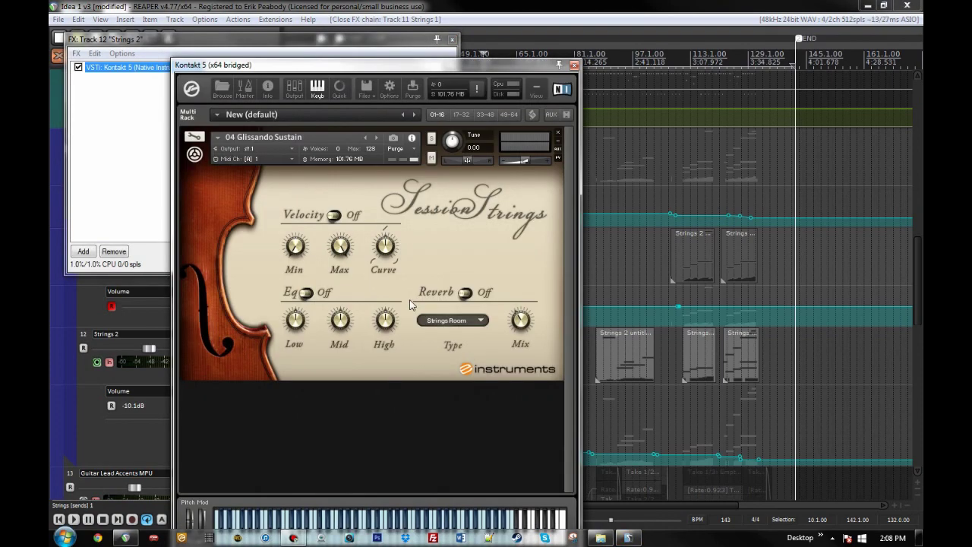
key("Escape")
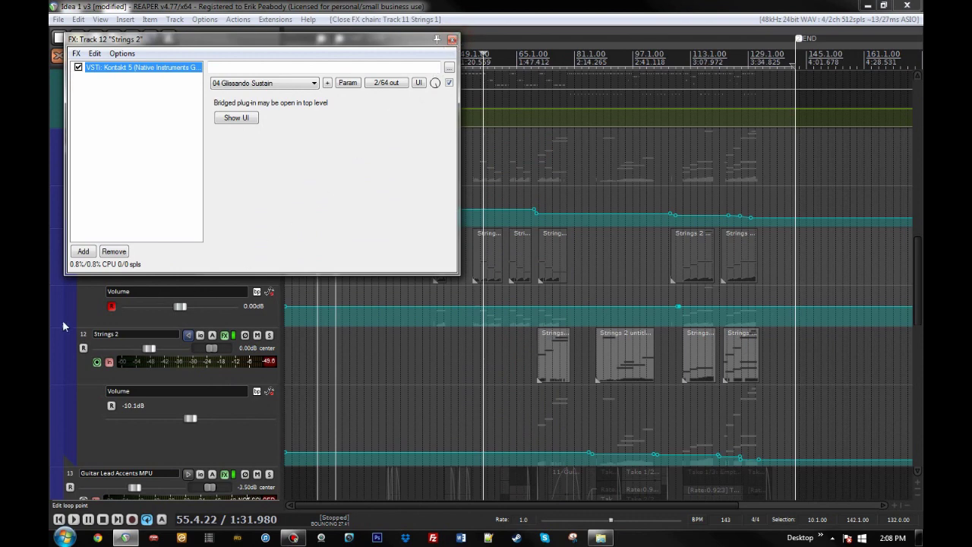
key("Escape")
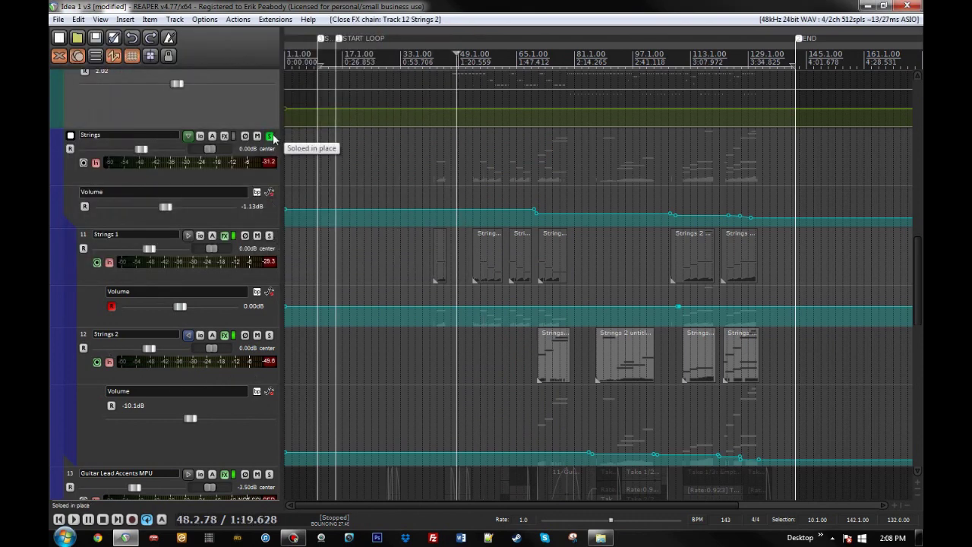
- Play the soloed strings from the start of the Strings 1 item at bar 53 and stop playback
left_click(474, 262)
scroll(616, 380, "up", 5)
key("space")
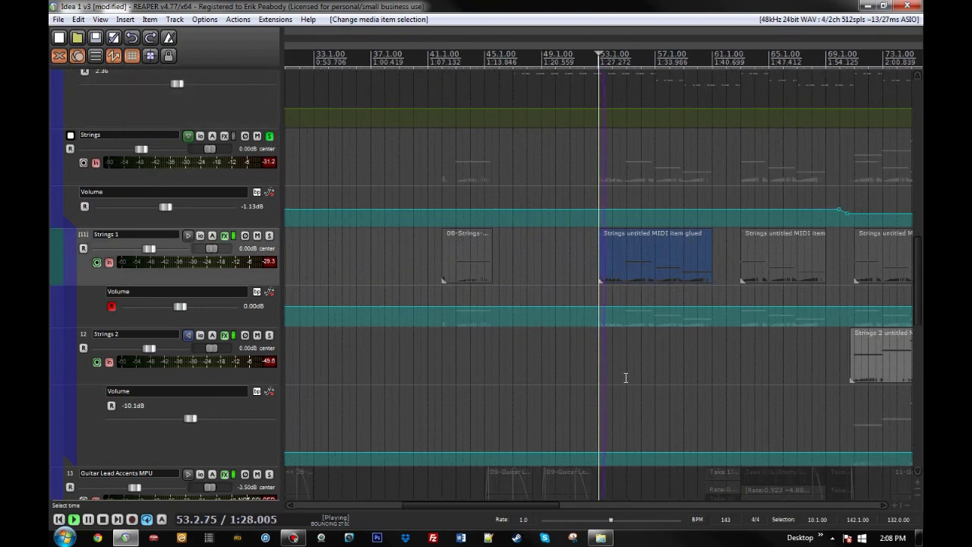
scroll(627, 378, "up", 2)
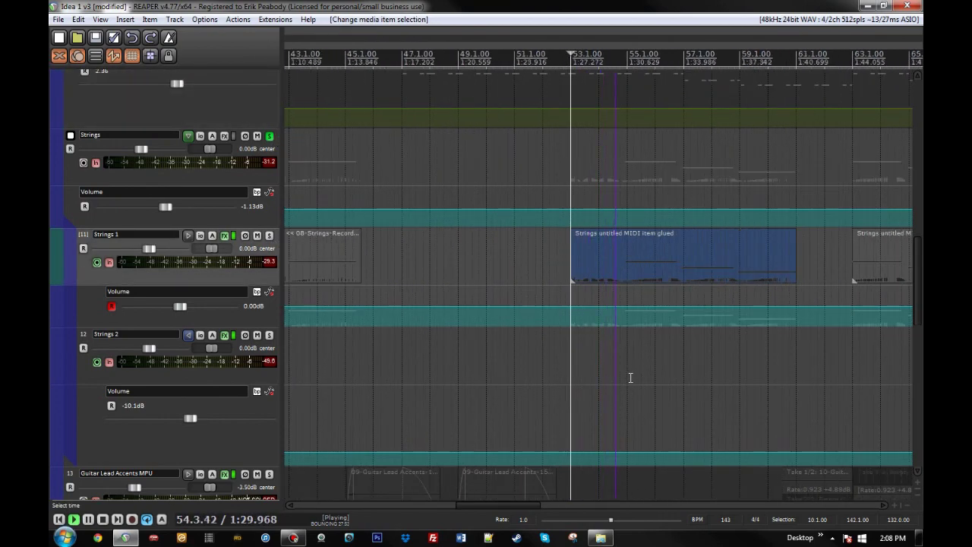
scroll(630, 377, "down", 2)
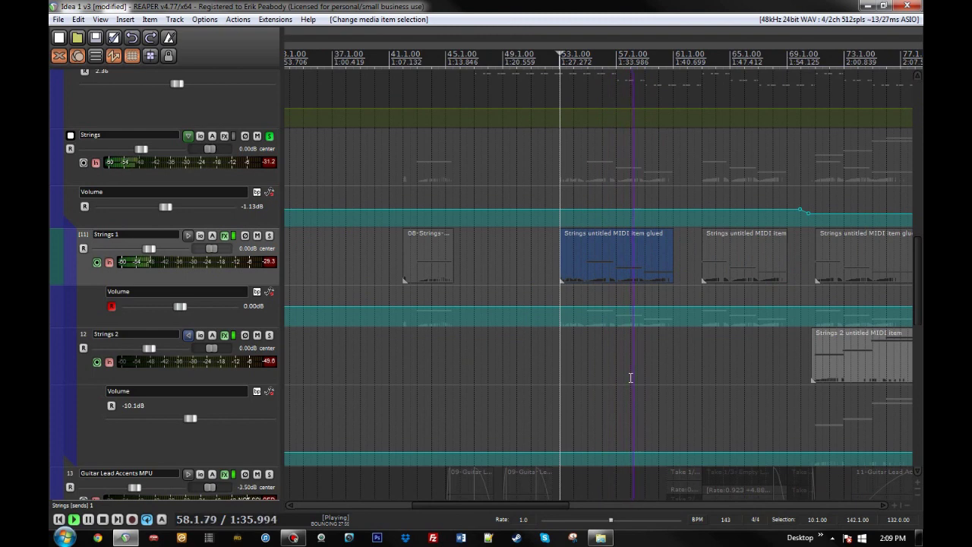
scroll(630, 377, "right", 2)
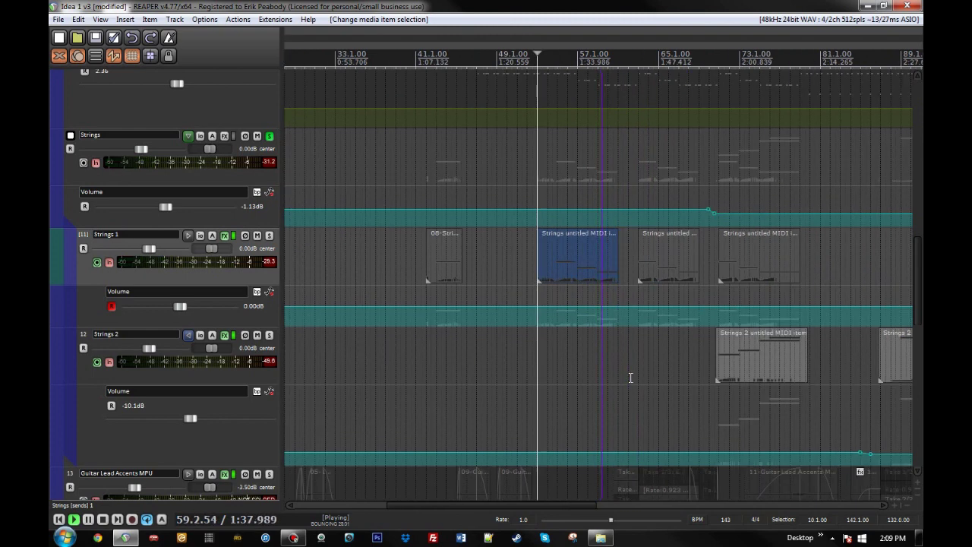
scroll(630, 376, "up", 5)
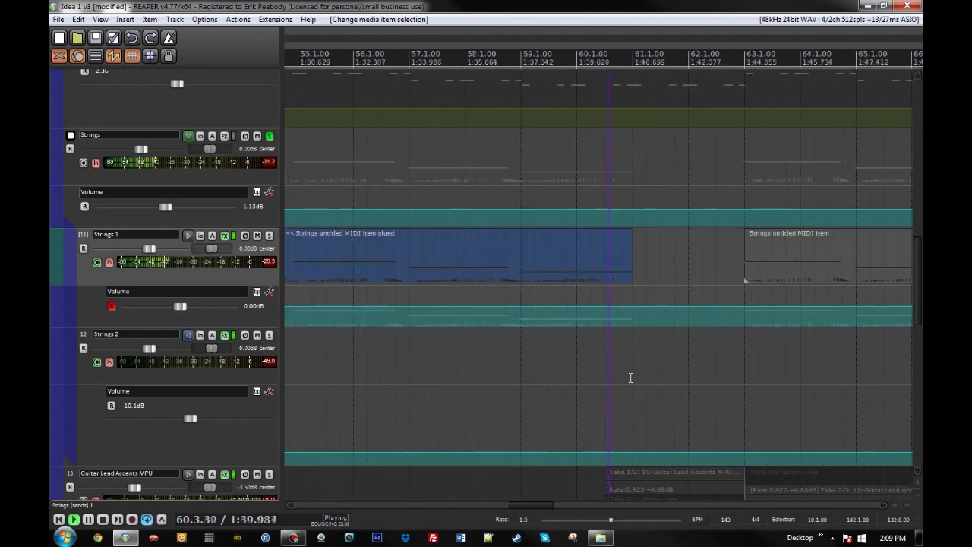
key("space")
- Examine the notes and mod wheel curve of the Strings 1 item at bar 57 in the MIDI editor, and close it
left_click(461, 244)
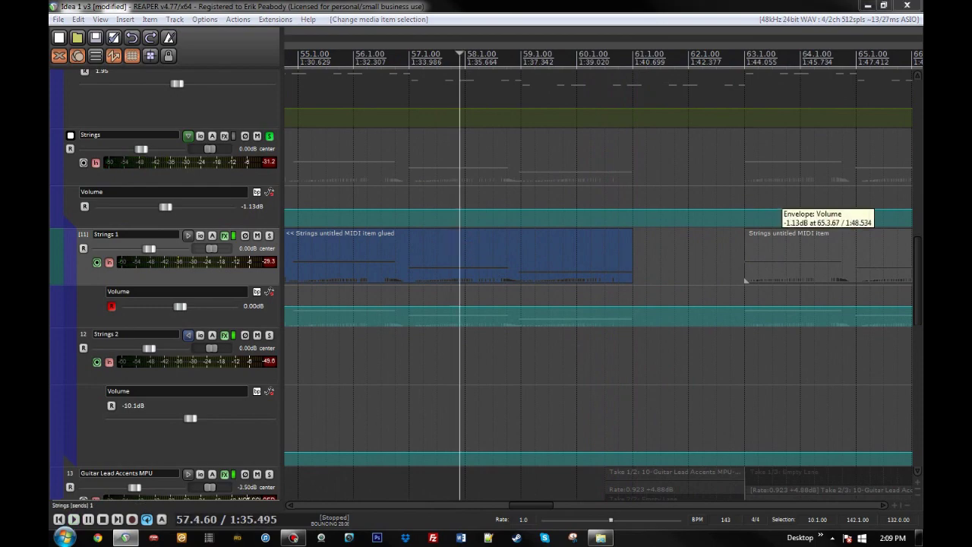
double_click(460, 243)
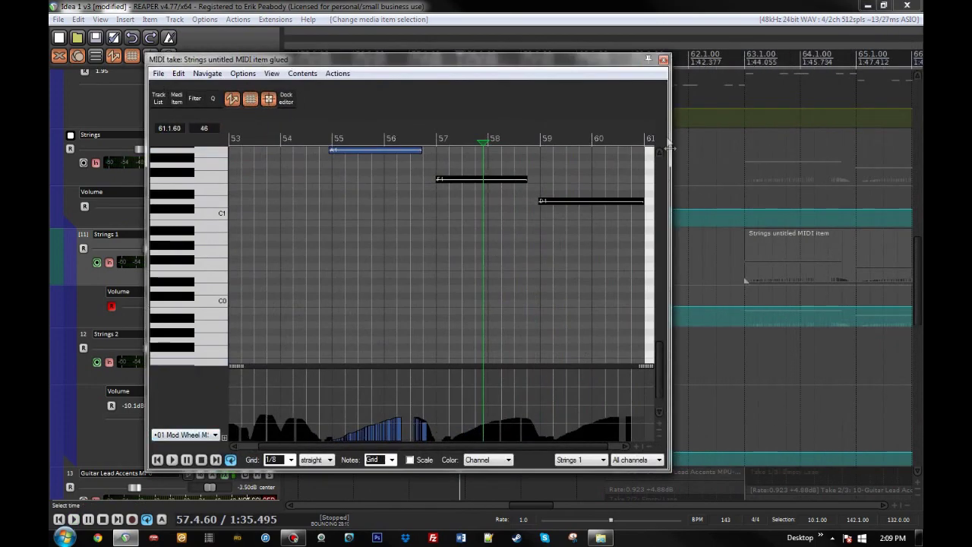
left_click(664, 60)
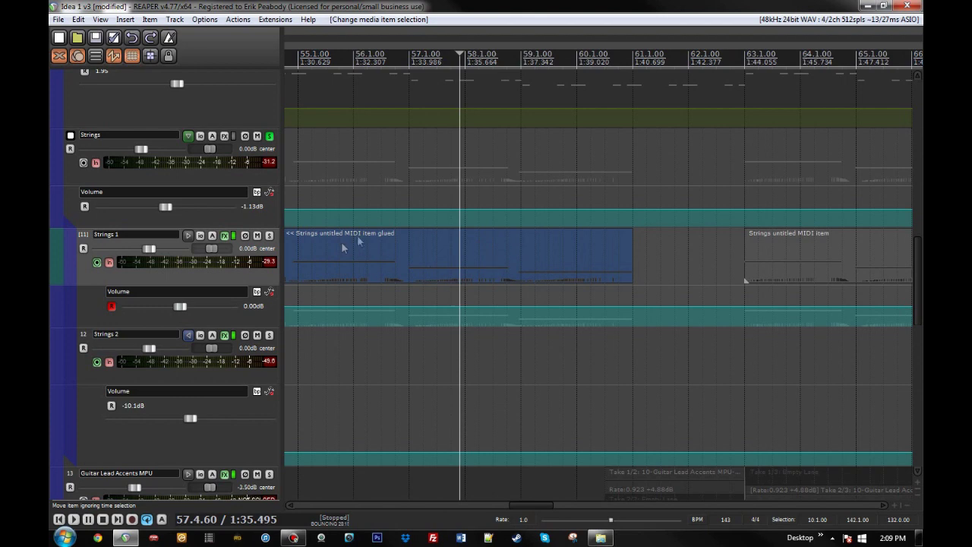
- Examine the Strings folder's routing with its send to Global Reverb Buss, close it and locate the reverb track
left_click(201, 139)
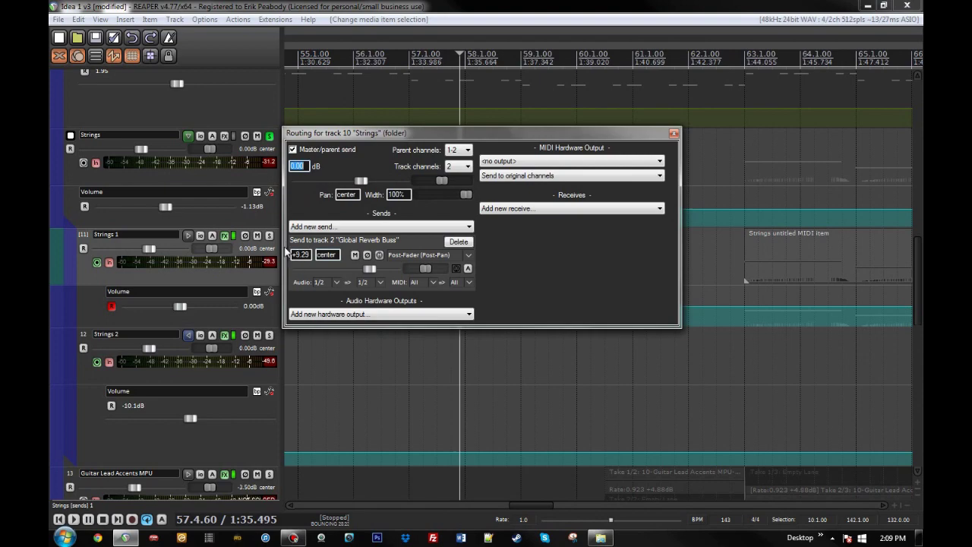
left_click(673, 135)
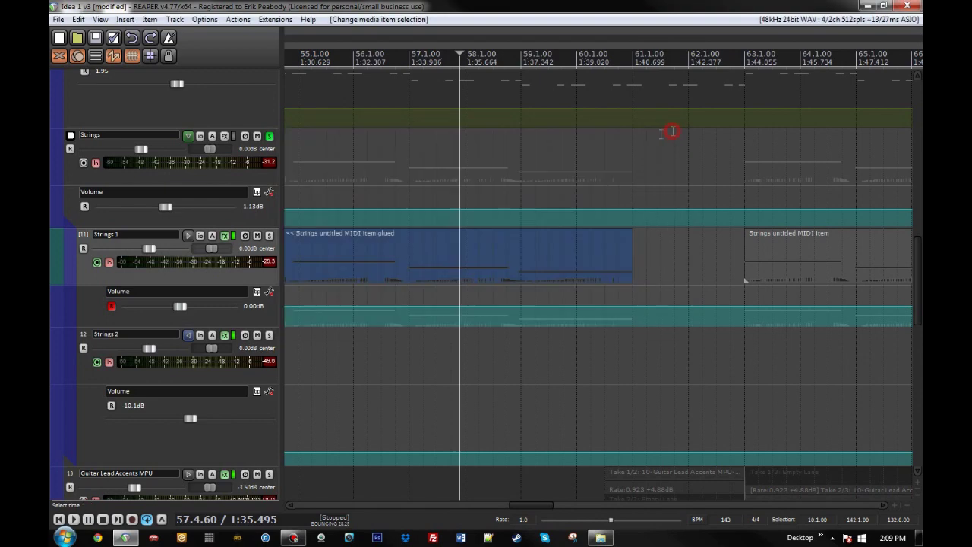
scroll(49, 250, "up", 10)
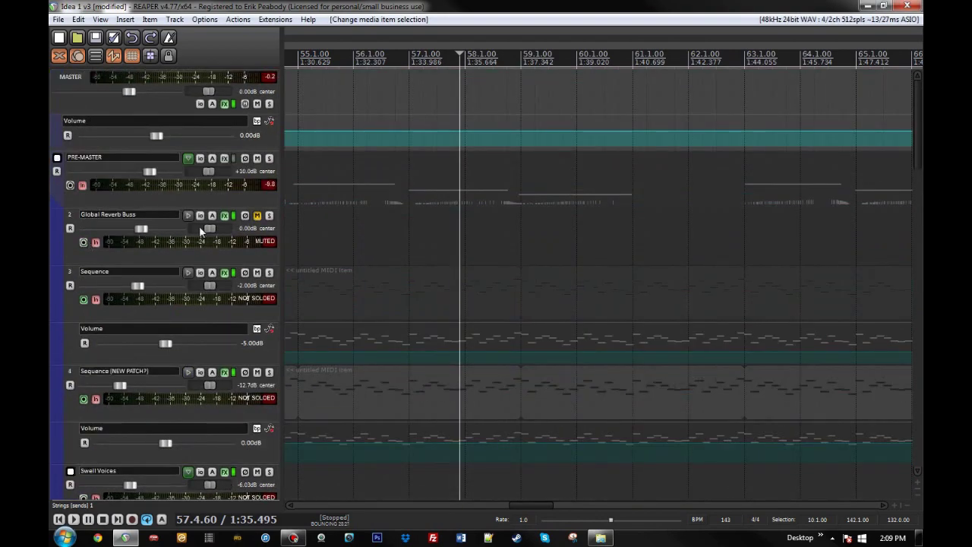
- Unmute the Global Reverb Buss, play the soloed strings from bar 57, and stop playback
left_click(256, 216)
scroll(49, 251, "down", 8)
key("space")
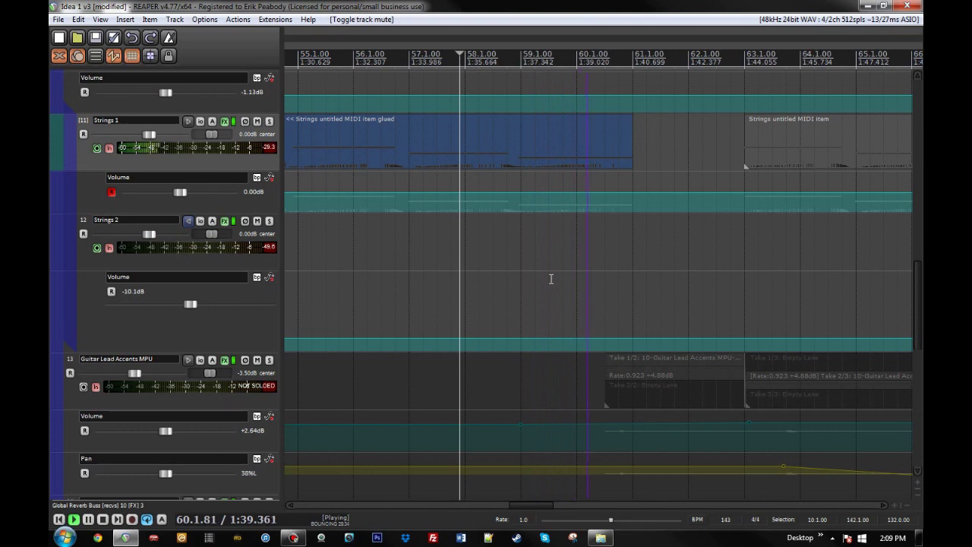
scroll(552, 279, "down", 5)
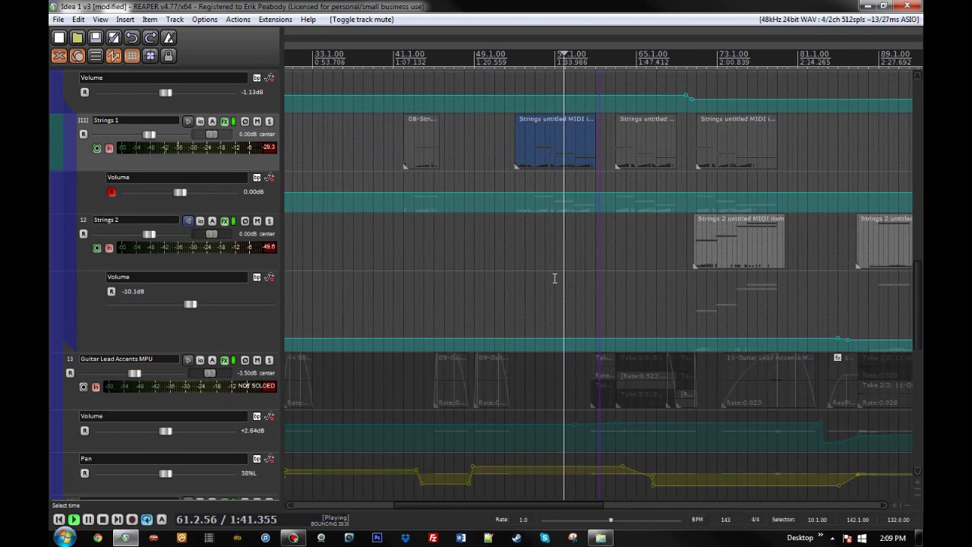
key("space")
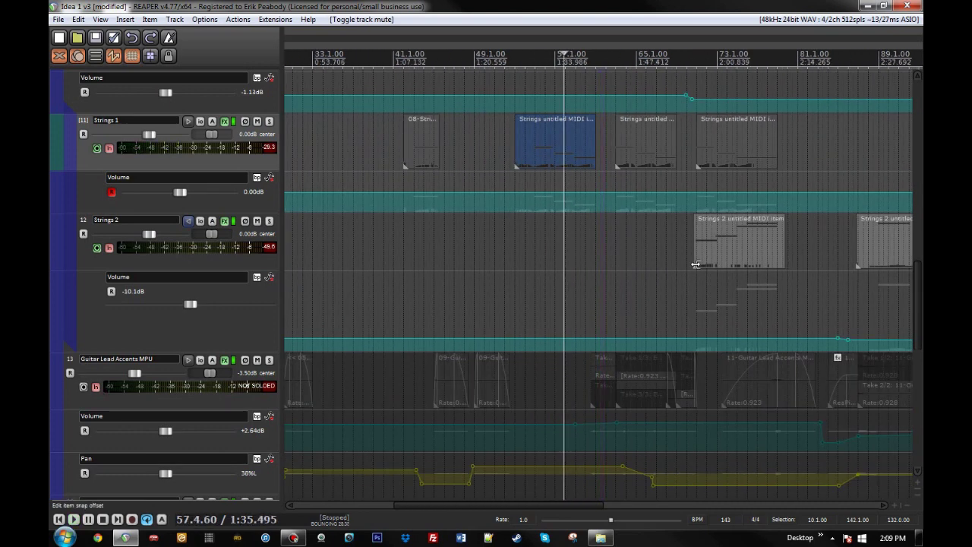
- Play the soloed strings from the start of the Strings 2 item just before bar 71 and stop playback
left_click(695, 266)
scroll(728, 304, "up", 6)
key("space")
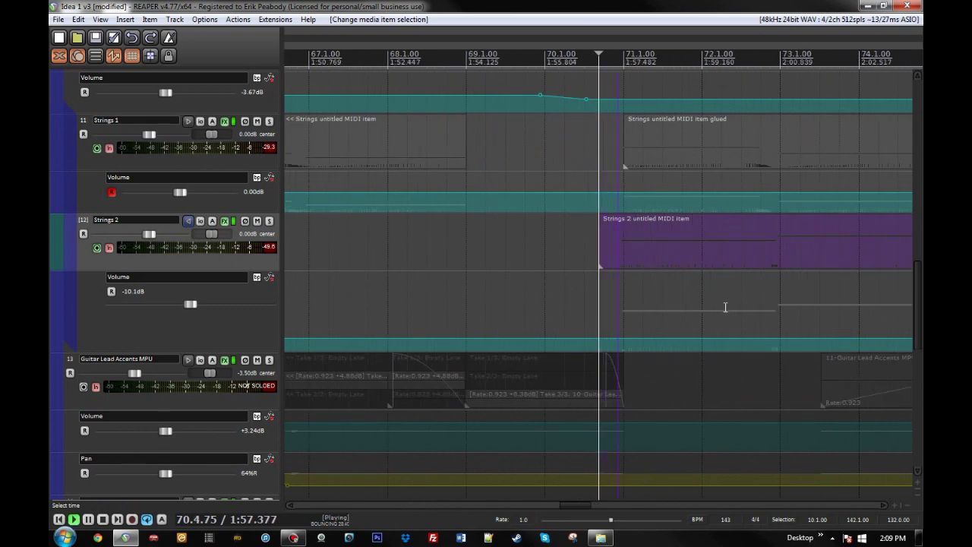
scroll(724, 307, "down", 4)
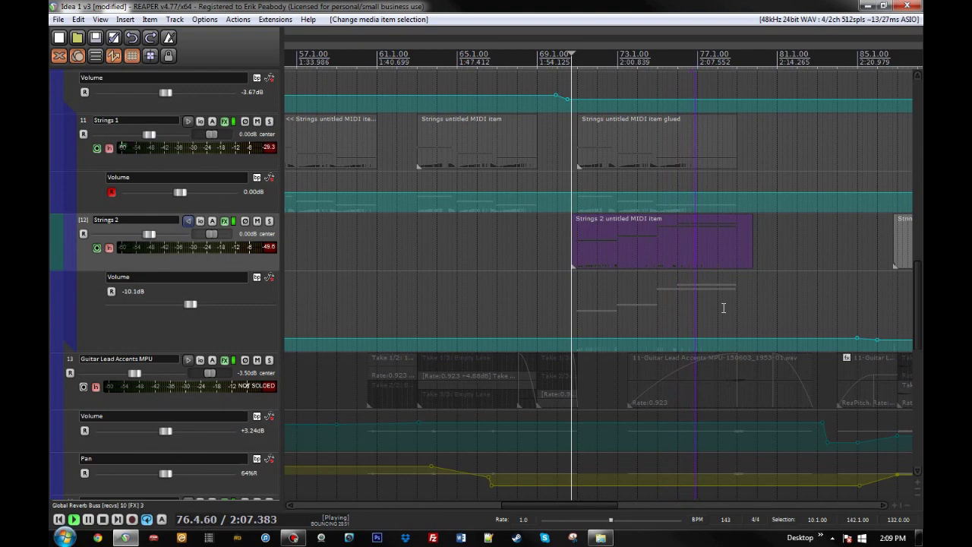
key("space")
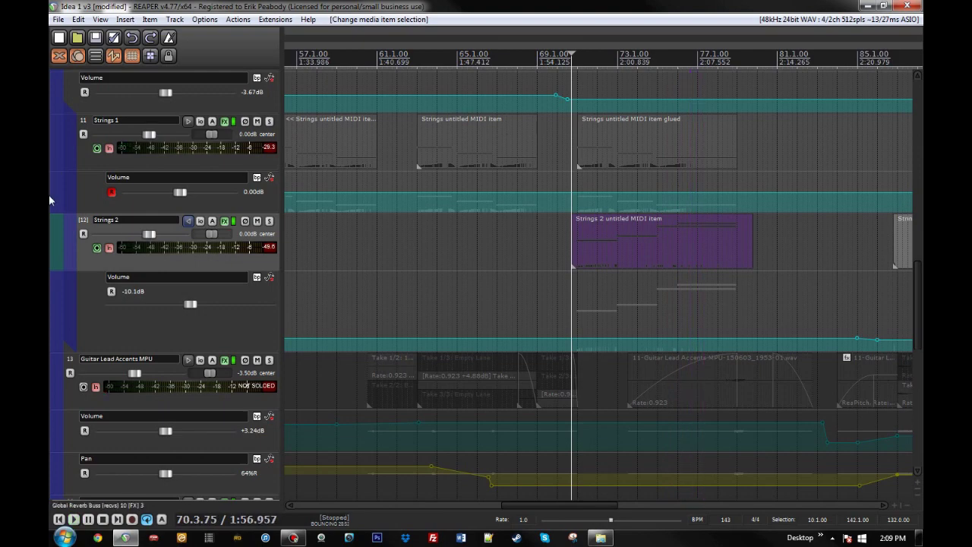
- Show the 01 Mod Wheel lane for the Strings 1 item at bar 71 in the MIDI editor, and close it
scroll(49, 194, "up", 2)
scroll(49, 195, "down", 1)
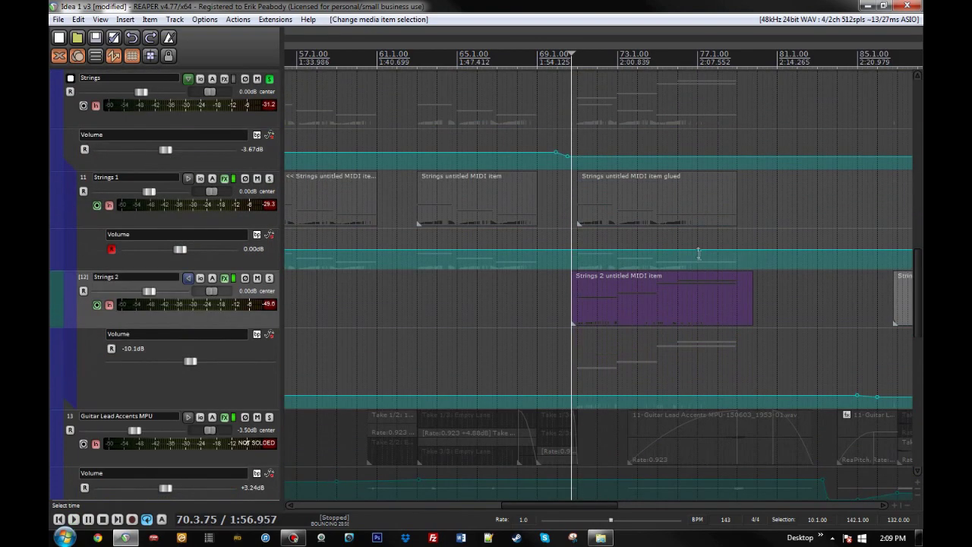
left_click(620, 210)
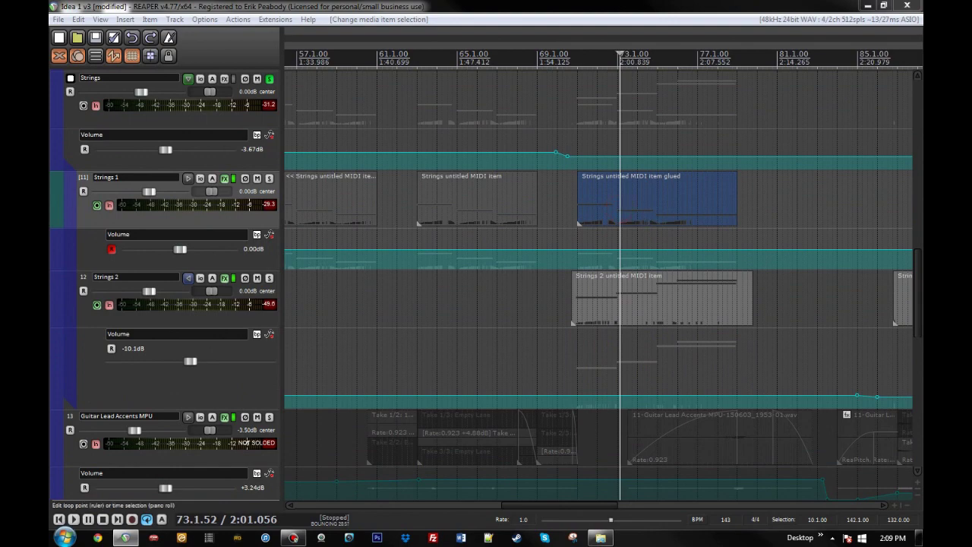
double_click(620, 209)
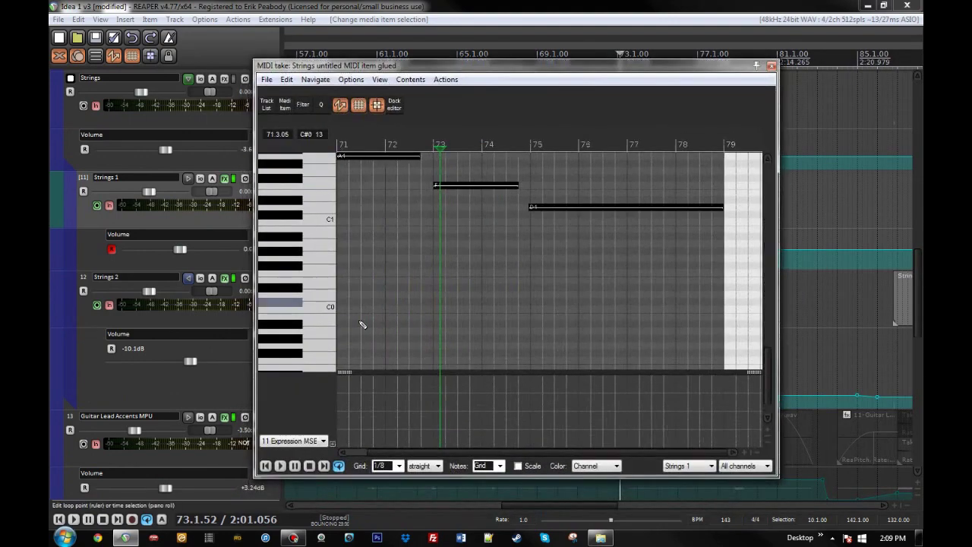
left_click(317, 441)
scroll(291, 304, "up", 6)
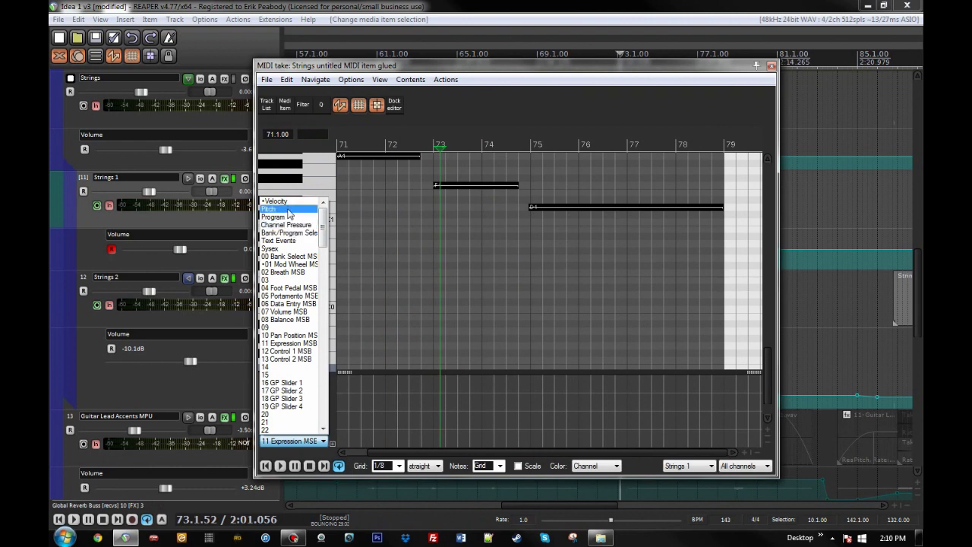
left_click(289, 265)
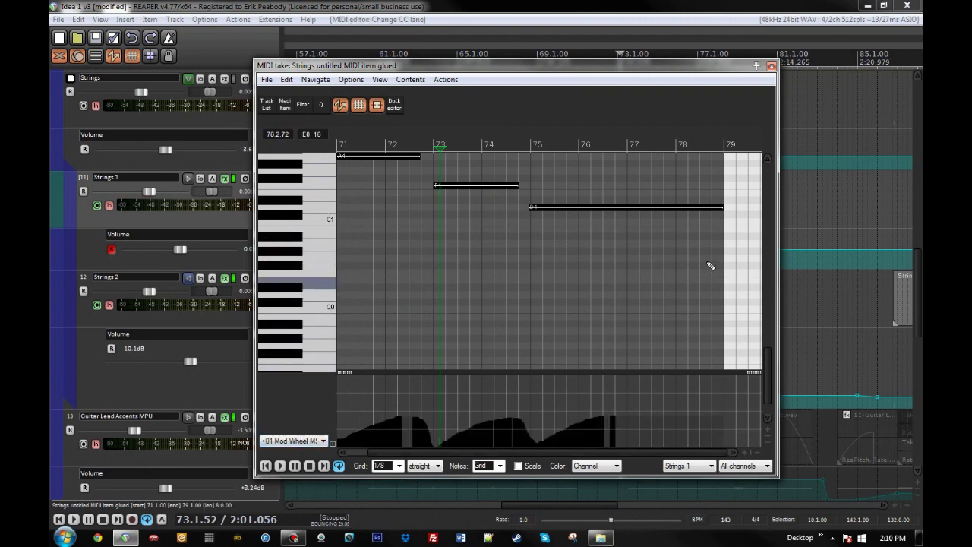
left_click(772, 65)
- Compare the notes of the Strings 1 items at bars 71 and 63 in the MIDI editor, closing it after each
double_click(592, 195)
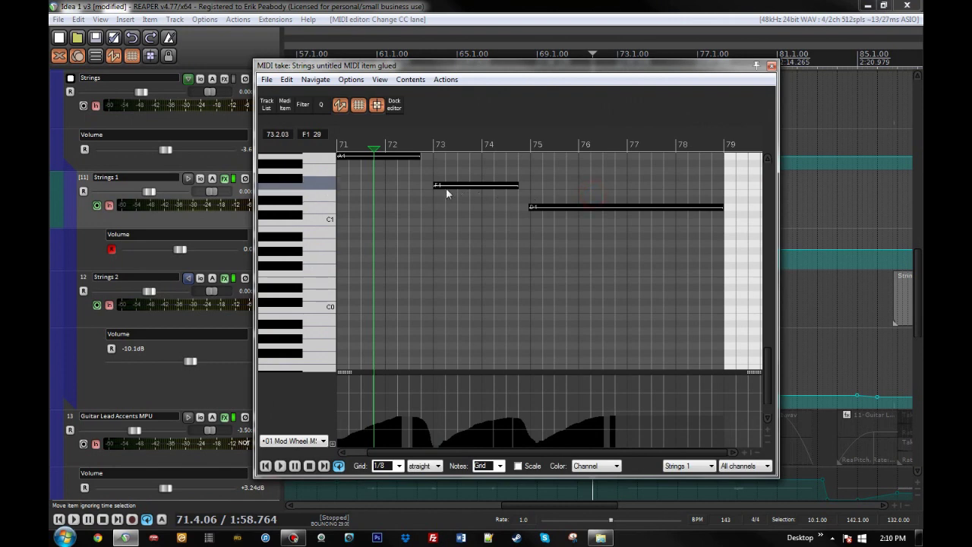
left_click(445, 186)
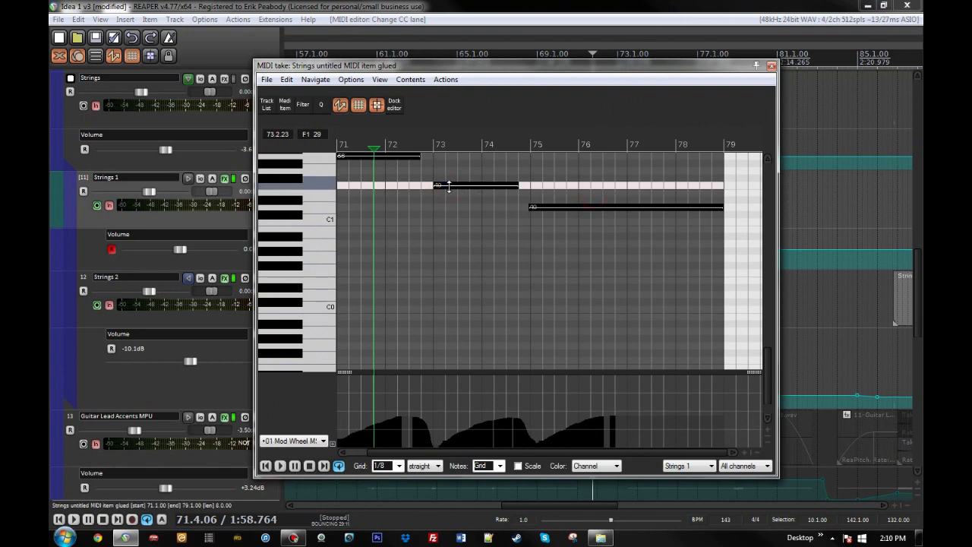
key("Escape")
left_click(484, 199)
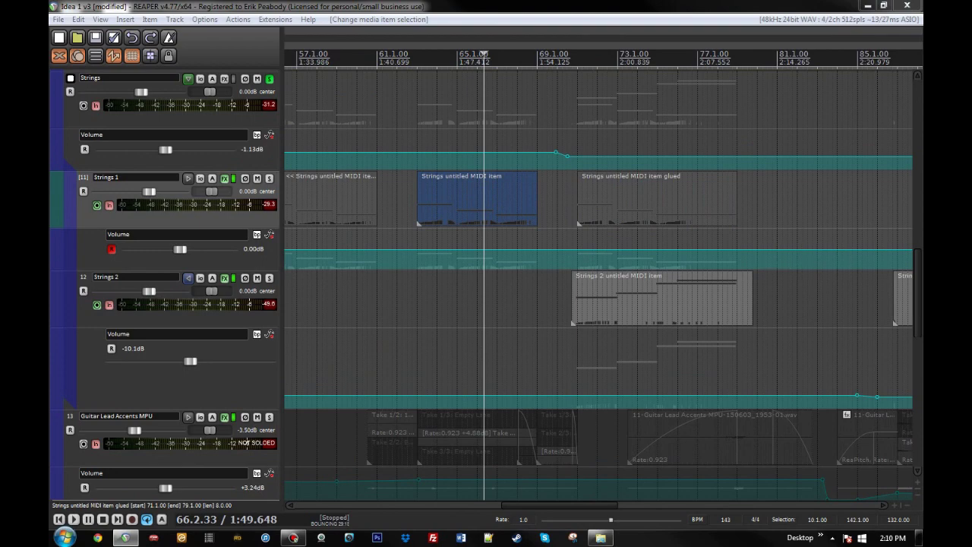
double_click(483, 200)
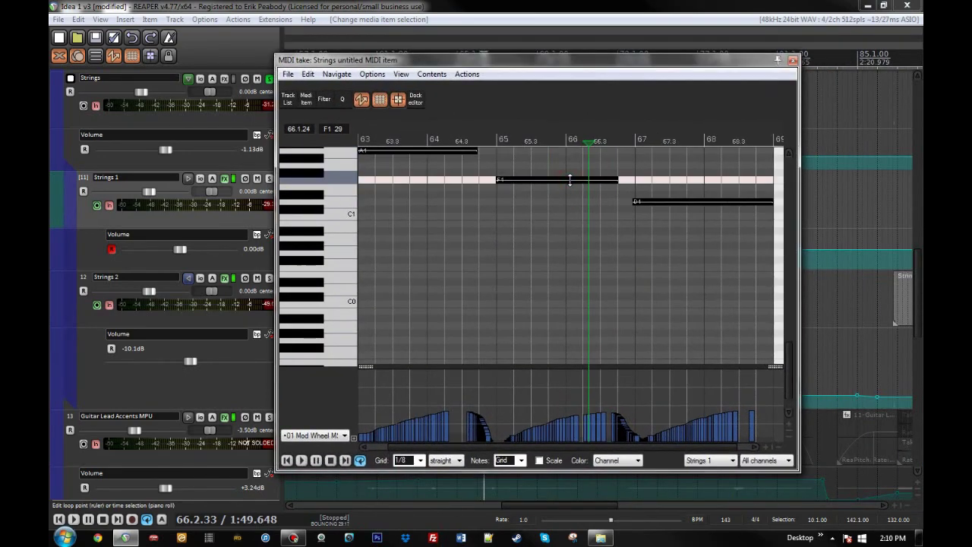
key("Escape")
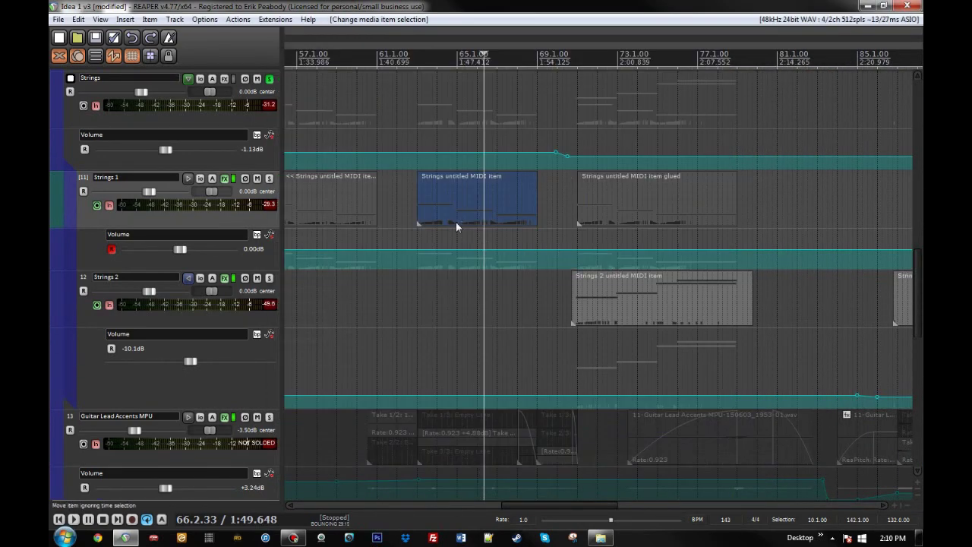
- Play the soloed strings from bar 66, continue from the start of bar 71, and stop playback
key("space")
scroll(634, 315, "down", 3)
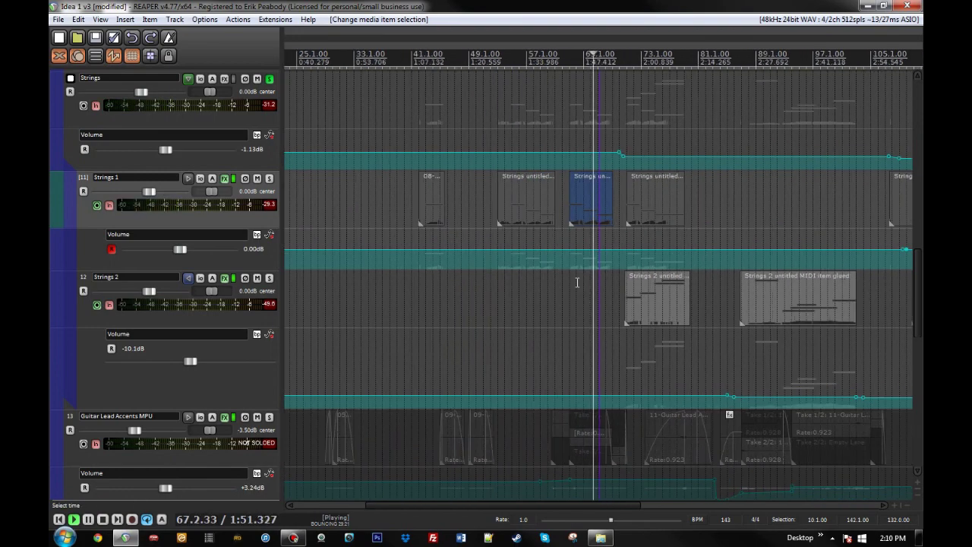
scroll(640, 316, "up", 2)
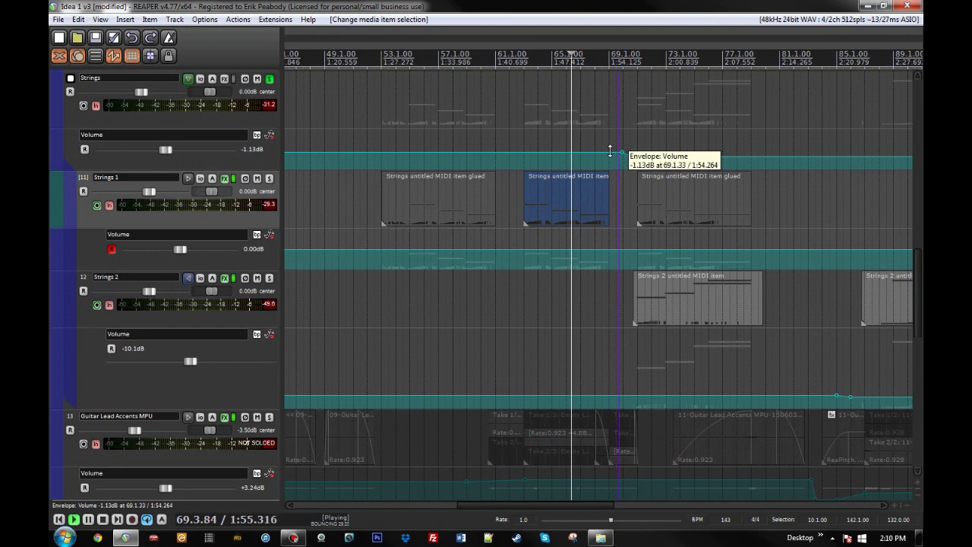
left_click(638, 238)
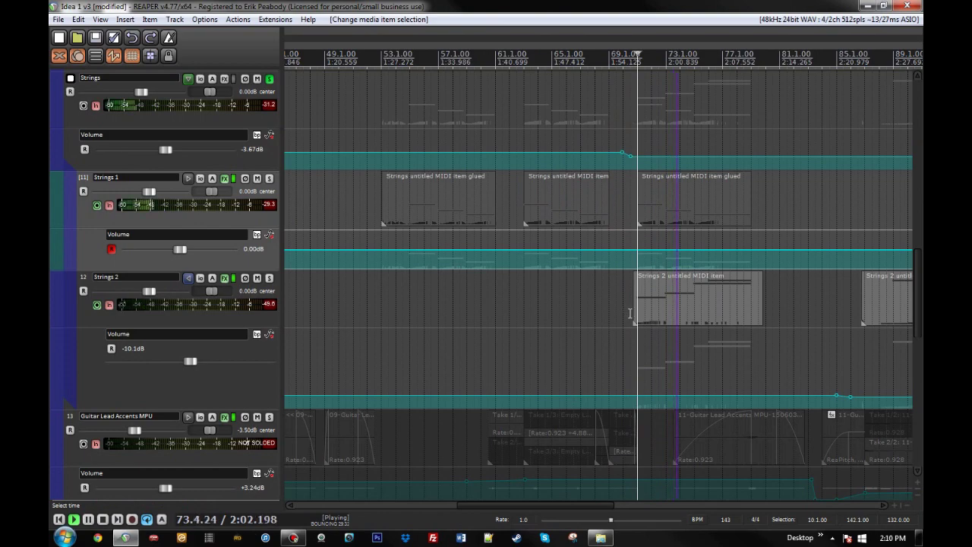
key("space")
- Unsolo the Strings folder and solo the Guitar Lead Accents MPU track
scroll(673, 342, "down", 5)
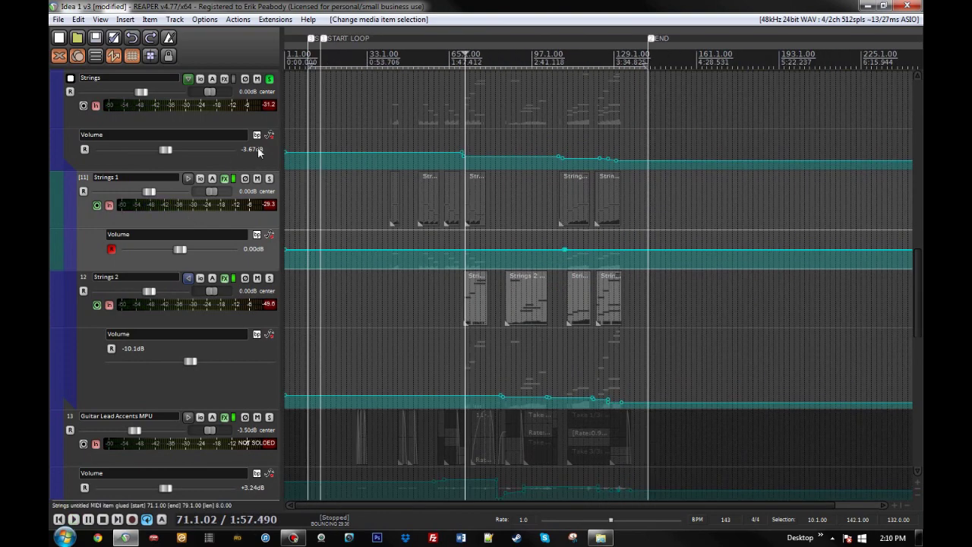
left_click(269, 79)
scroll(48, 277, "down", 6)
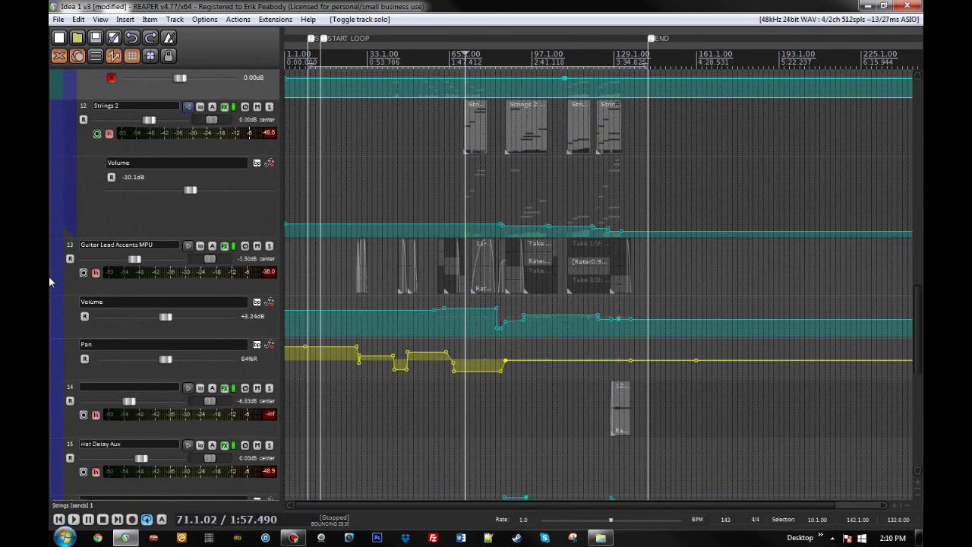
scroll(49, 277, "up", 3)
left_click(269, 245)
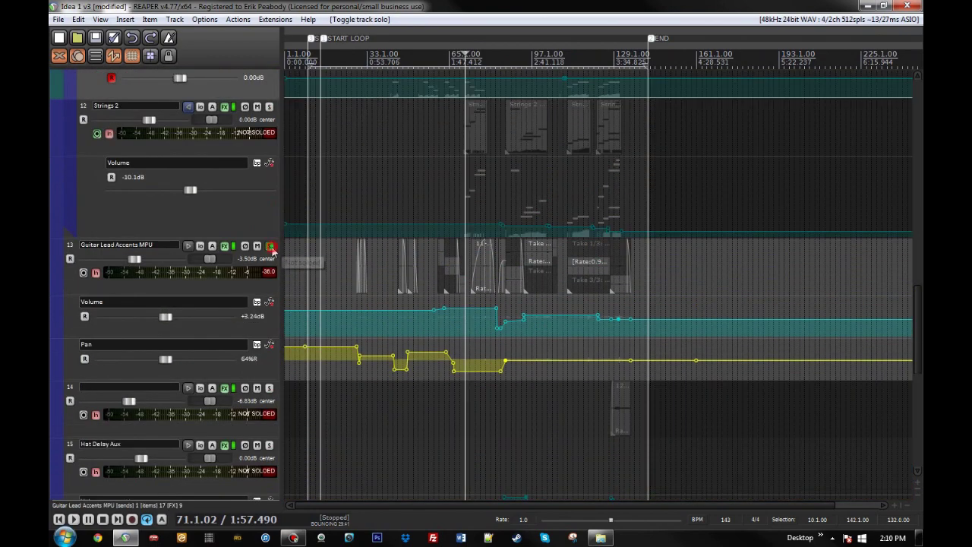
- Play the soloed guitar accents from bar 29 and stop playback
left_click(359, 298)
scroll(359, 298, "up", 5)
key("space")
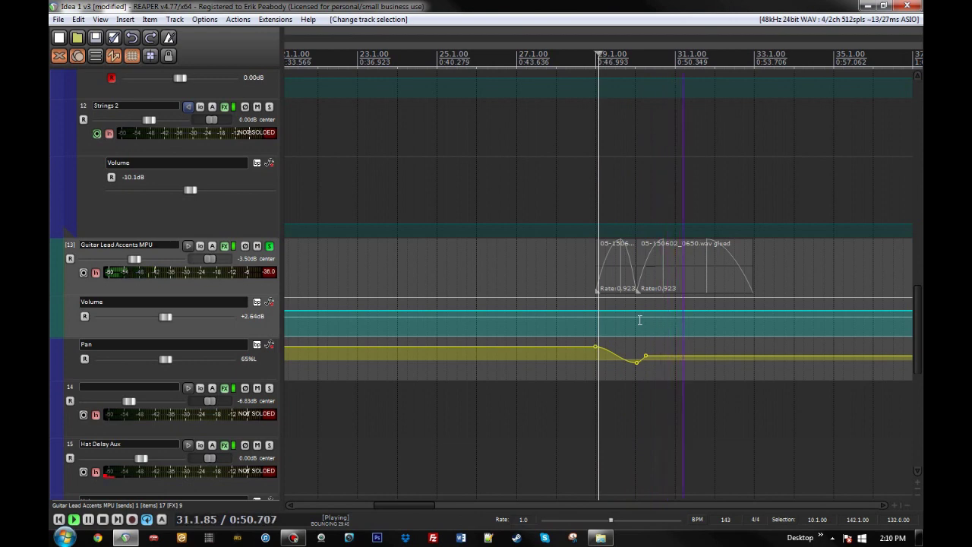
key("space")
scroll(716, 414, "up", 3)
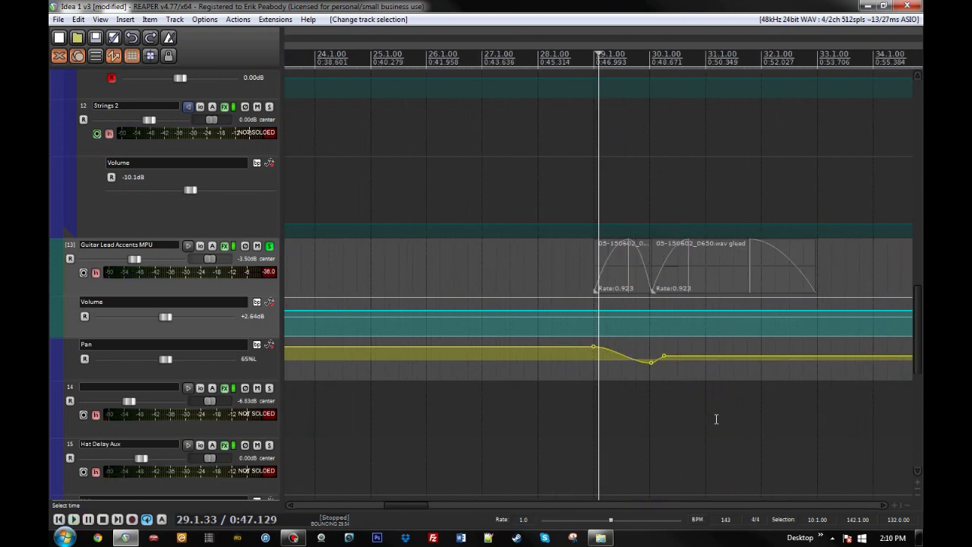
- Play the soloed guitar accents at bar 45, skip ahead to the item at bar 49, and stop playback
scroll(624, 295, "down", 6)
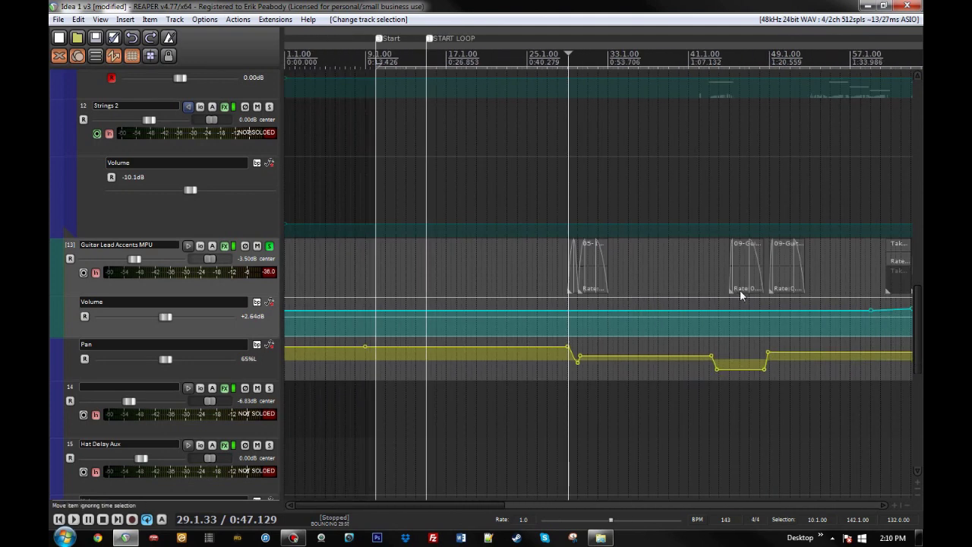
left_click(740, 289)
scroll(740, 289, "up", 6)
scroll(741, 291, "down", 2)
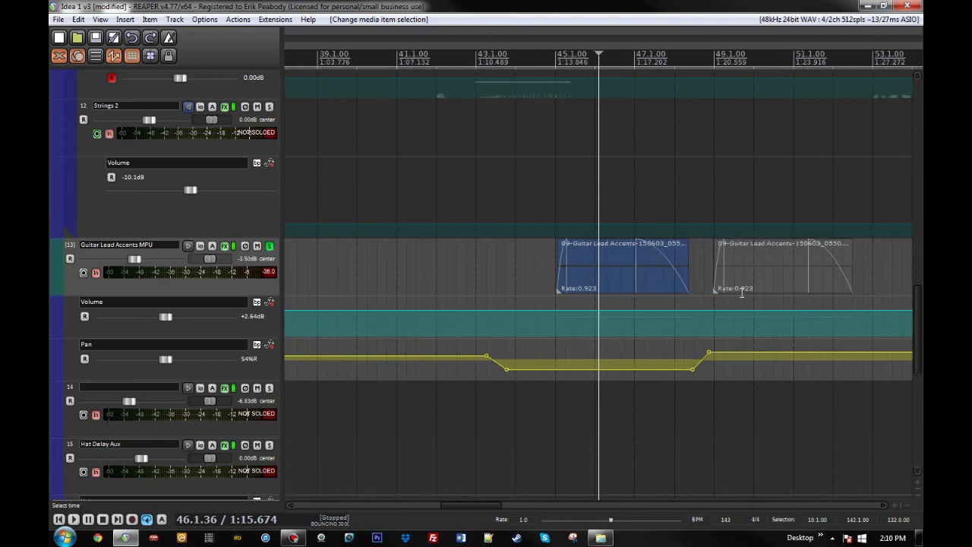
left_click(546, 291)
key("space")
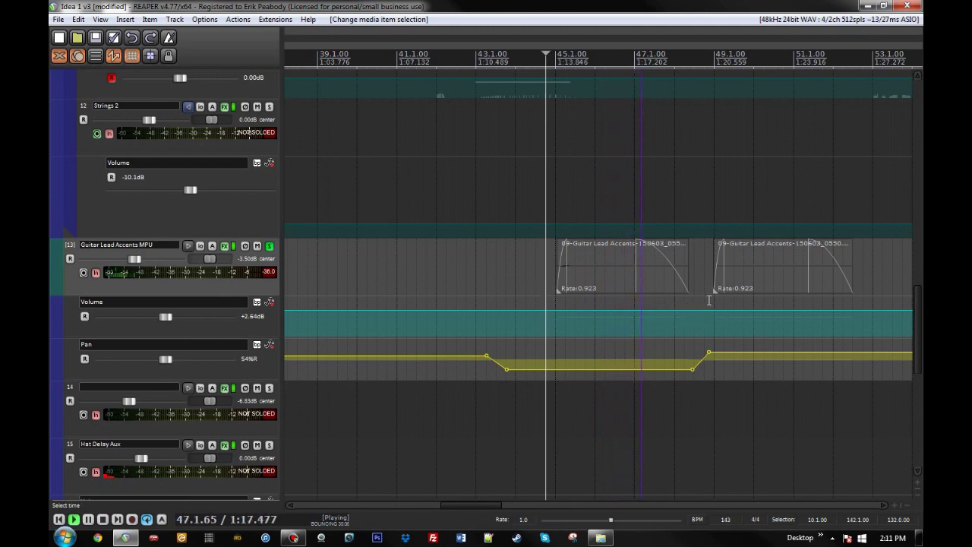
left_click(705, 299)
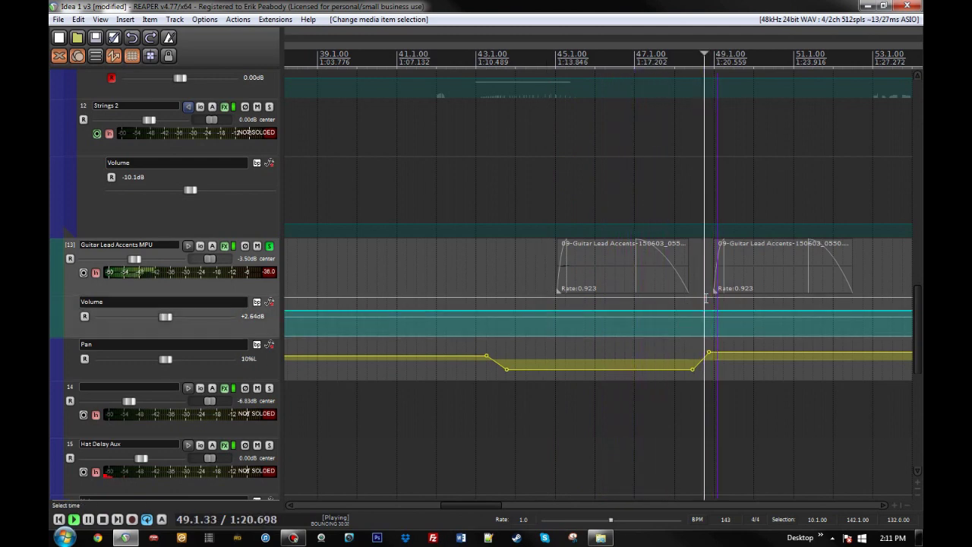
scroll(705, 299, "down", 5)
key("space")
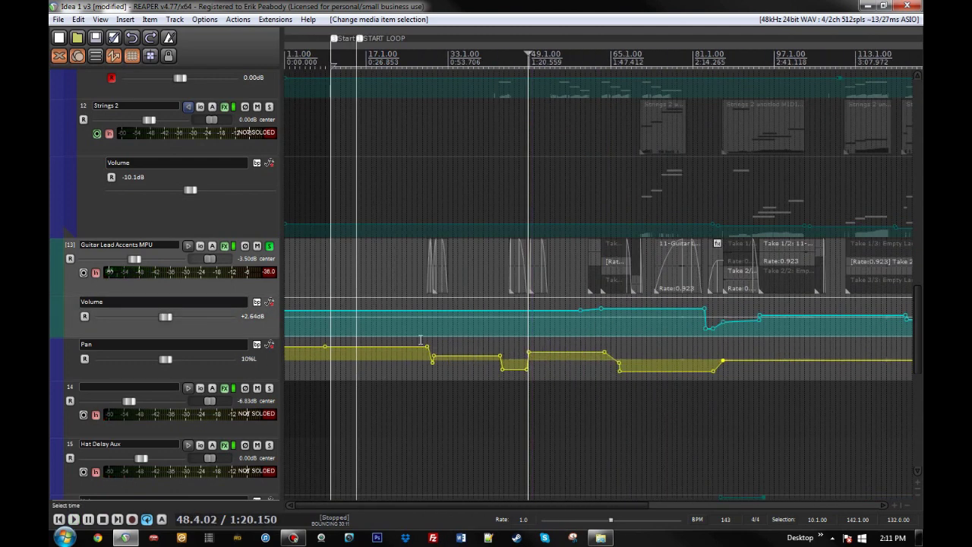
- Play the soloed guitar accents from late in bar 85 across the layered takes at bar 87, and stop playback
scroll(791, 398, "down", 3)
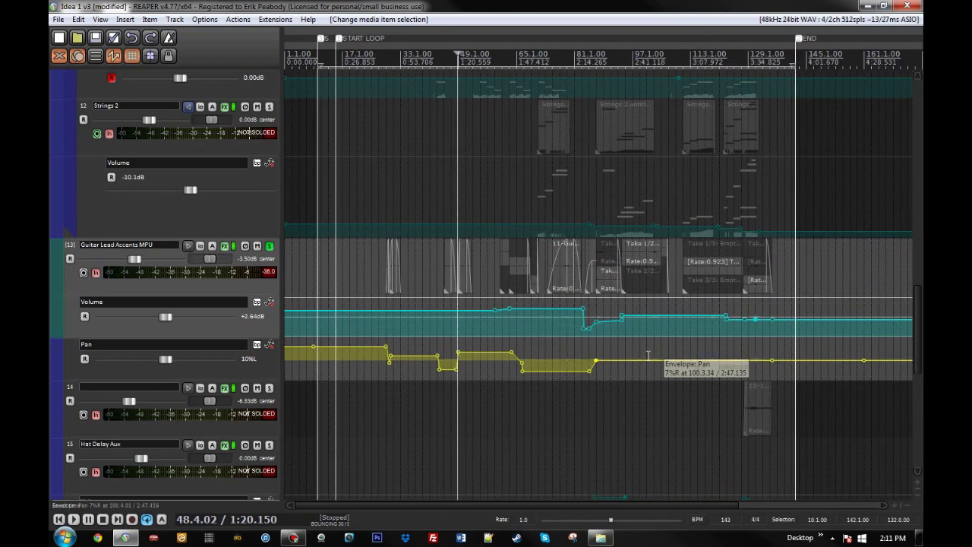
left_click(591, 300)
key("space")
scroll(604, 301, "up", 3)
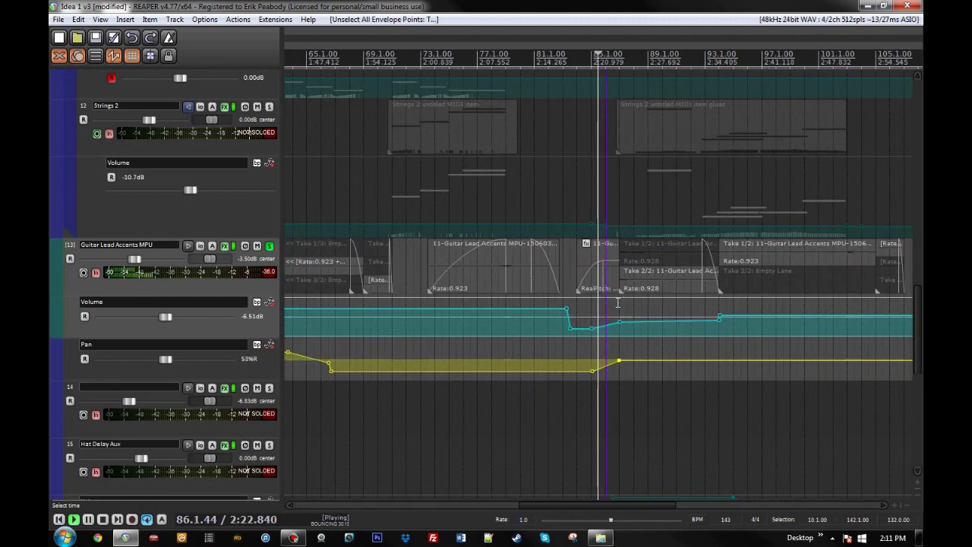
scroll(618, 302, "up", 5)
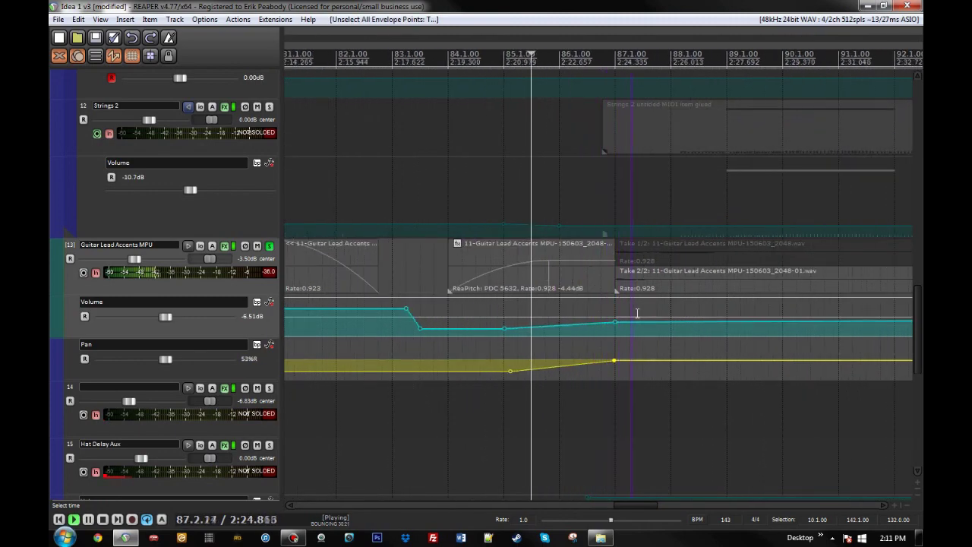
scroll(638, 312, "down", 6)
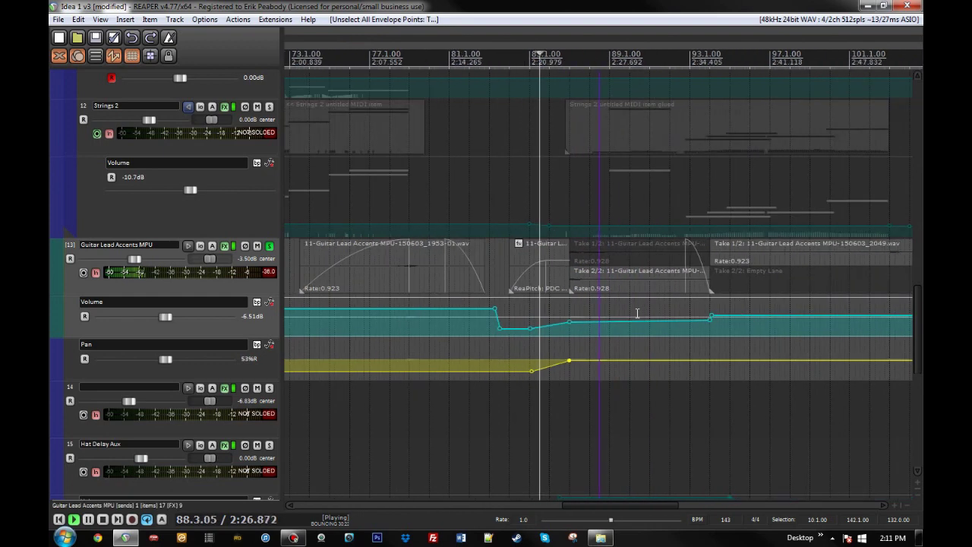
scroll(639, 313, "down", 1)
key("space")
- Play the soloed guitar accent item starting at bar 84, stop playback and place the cursor inside it at bar 86
scroll(596, 300, "up", 4)
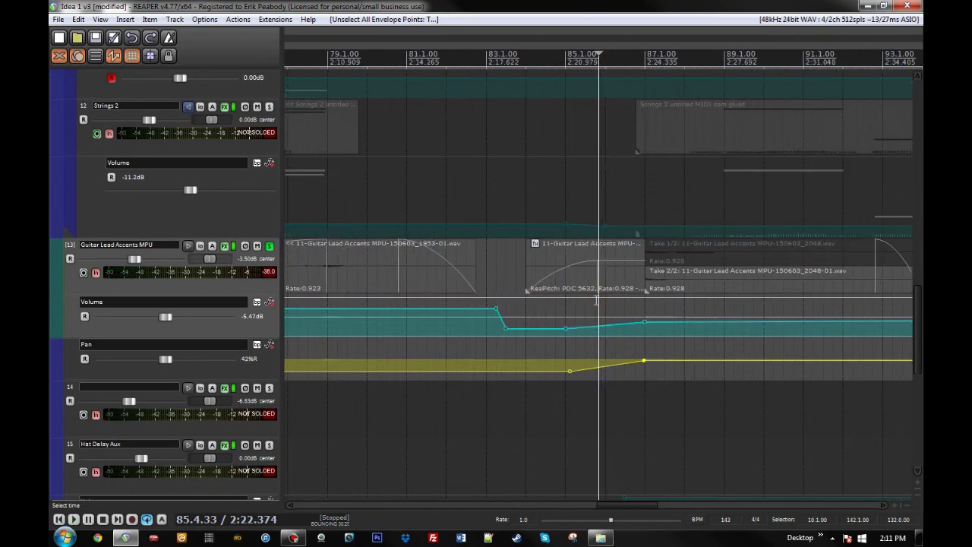
left_click(541, 292)
left_click(525, 278)
key("space")
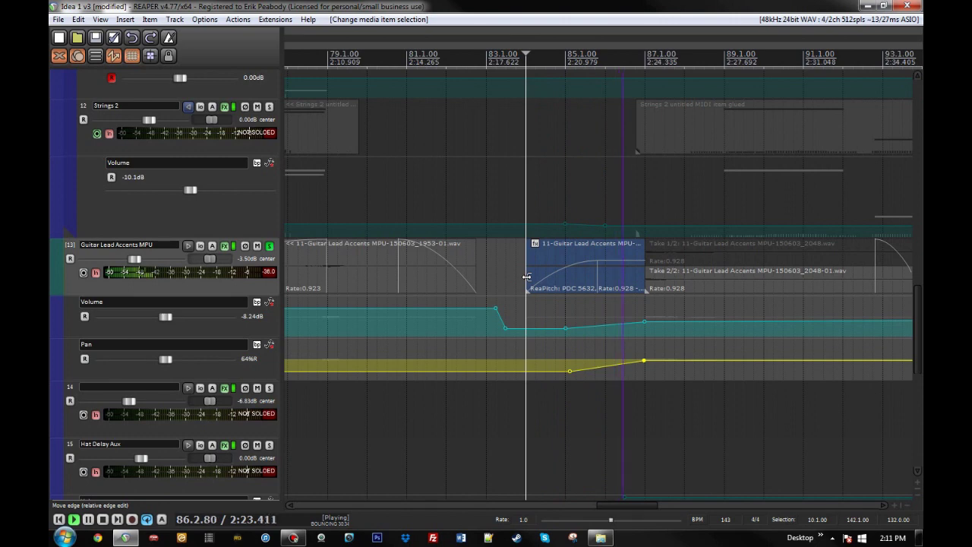
key("space")
left_click(611, 281)
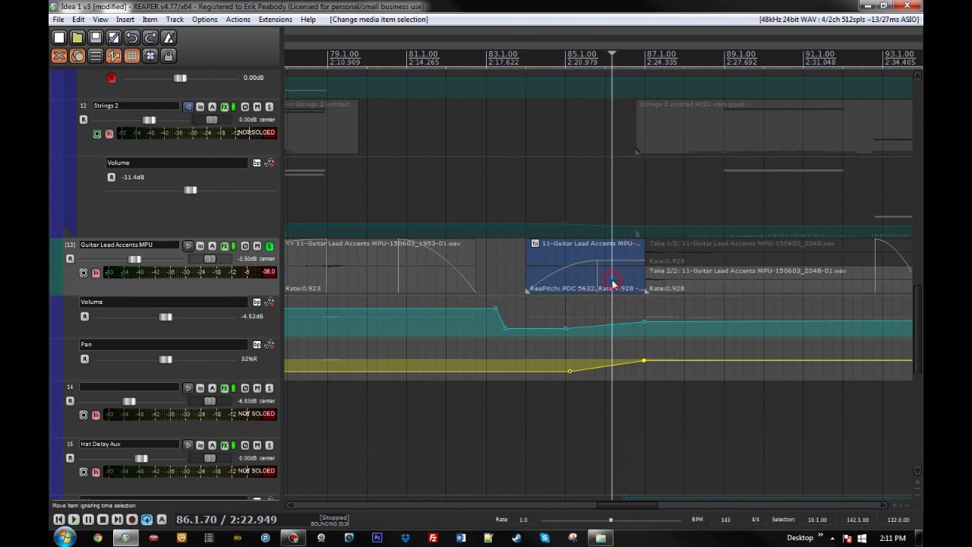
- Open the bar 84 guitar item's ReaPitch effect, play the item with it enabled, and stop playback
left_click(534, 243)
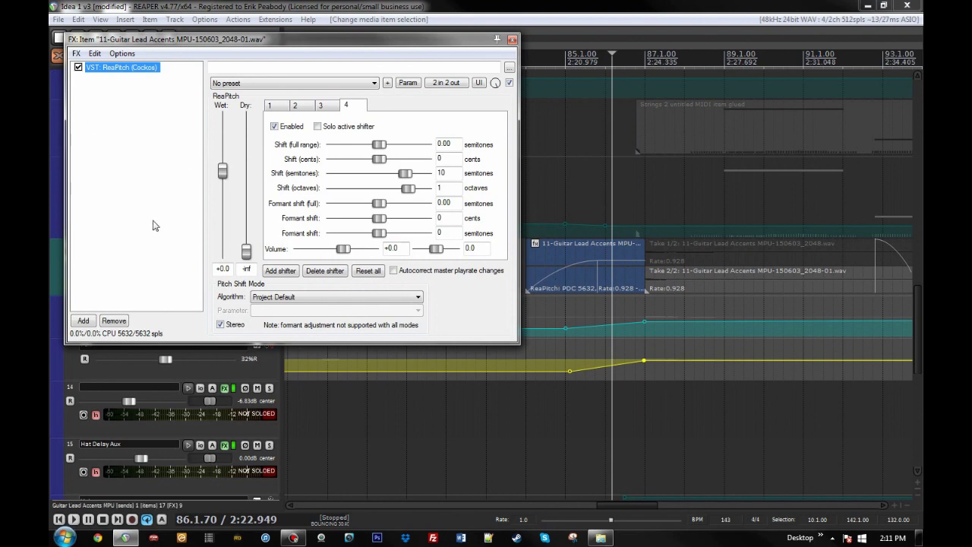
left_click(526, 282)
key("space")
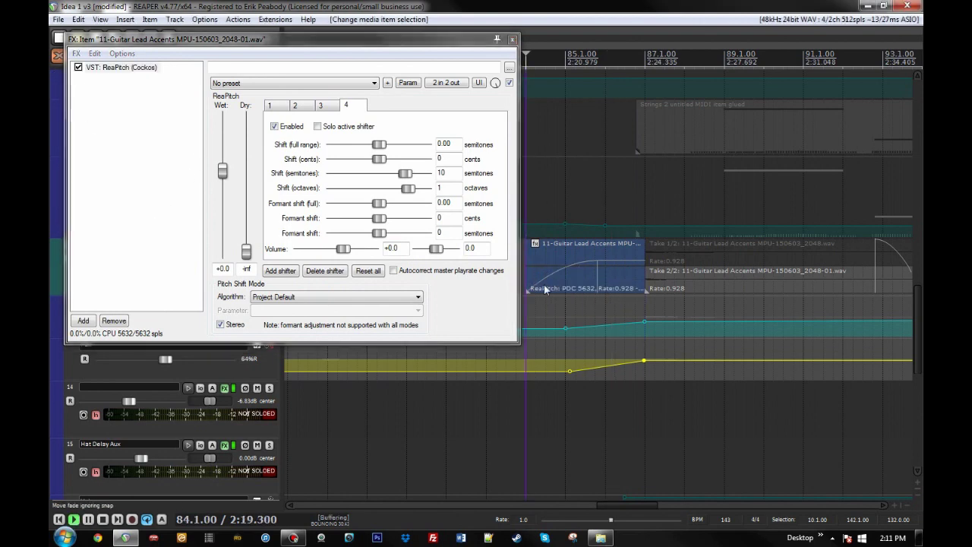
key("space")
- Bypass ReaPitch to hear the bar 84 guitar item unprocessed, stop playback and re-enable the effect
left_click(79, 68)
key("space")
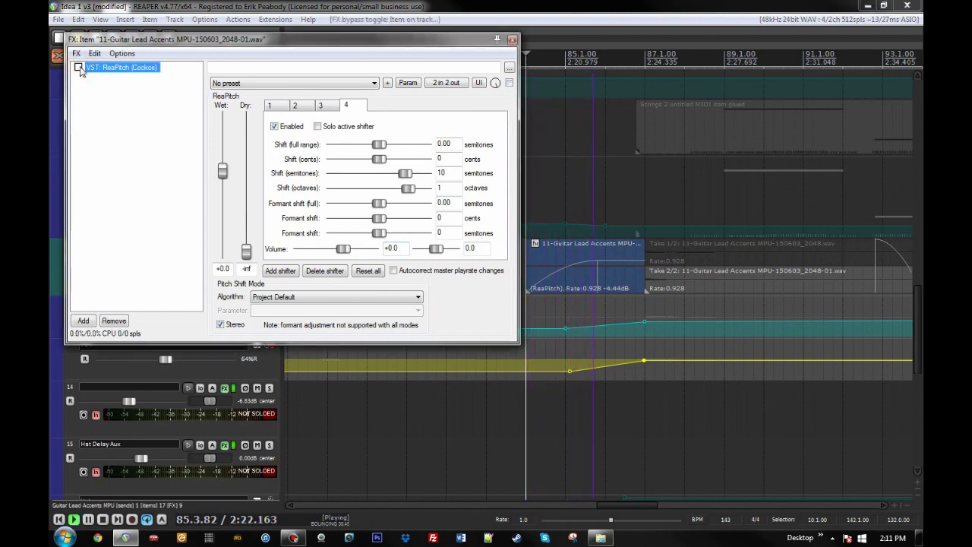
key("space")
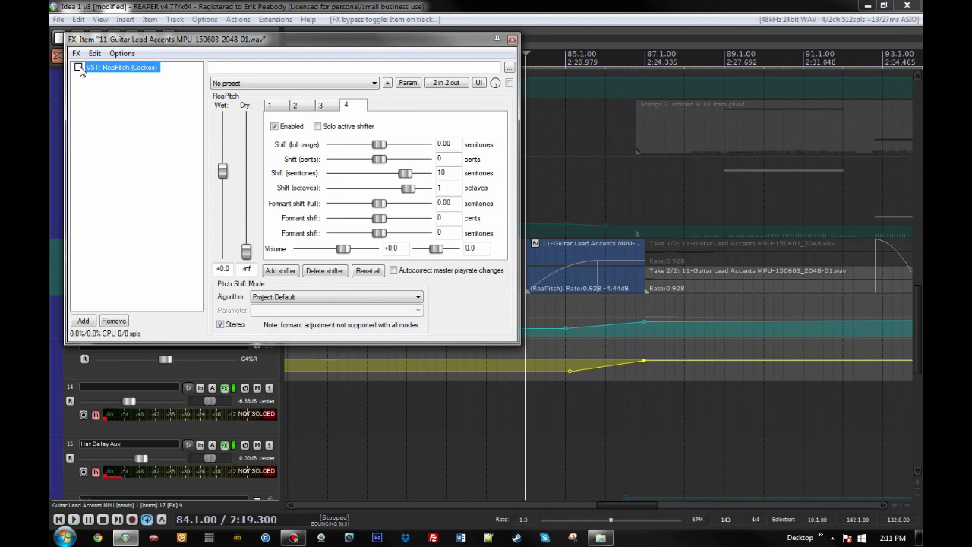
left_click(78, 67)
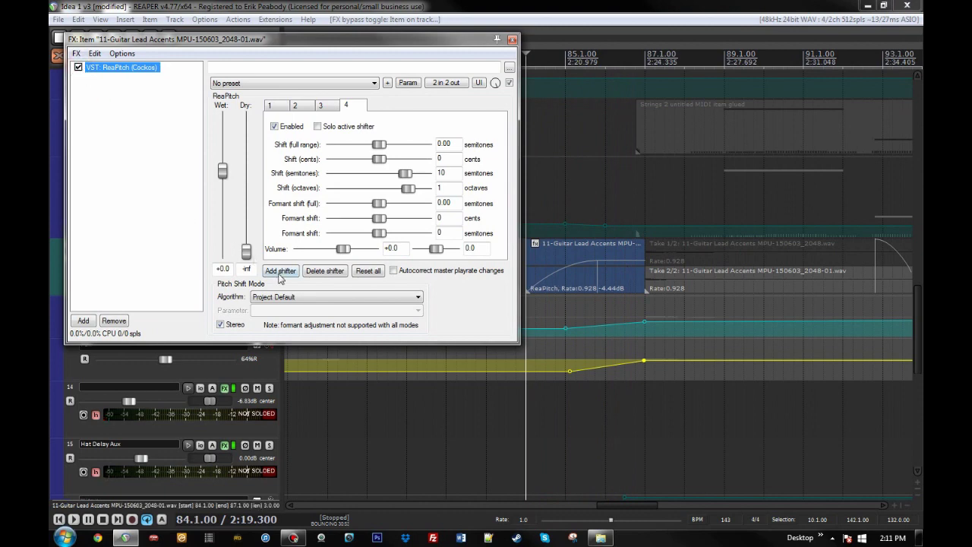
- Examine the semitone and octave shifts of ReaPitch's shifters 1 to 4, with a brief playback, and close the item's effects
left_click(160, 199)
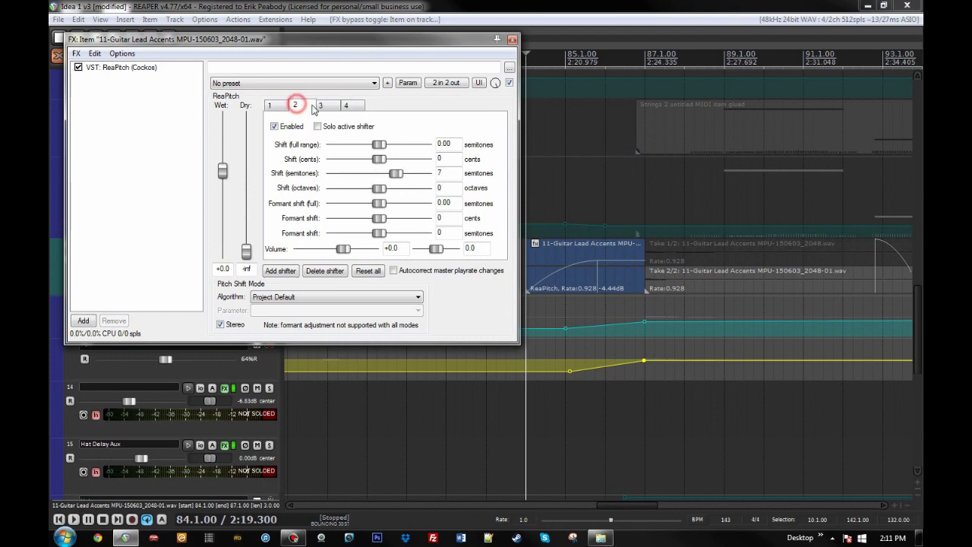
left_click(166, 164)
key("space")
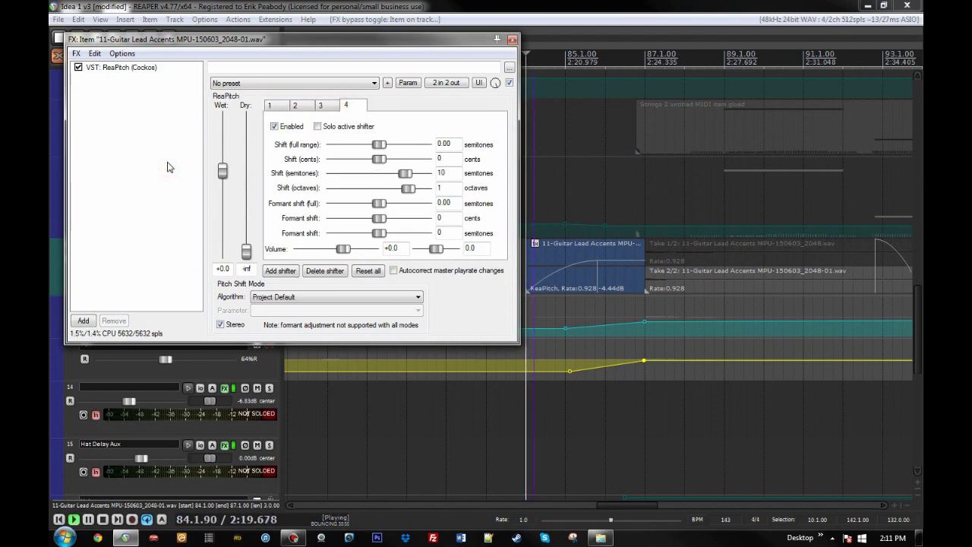
left_click(320, 106)
left_click(279, 108)
key("space")
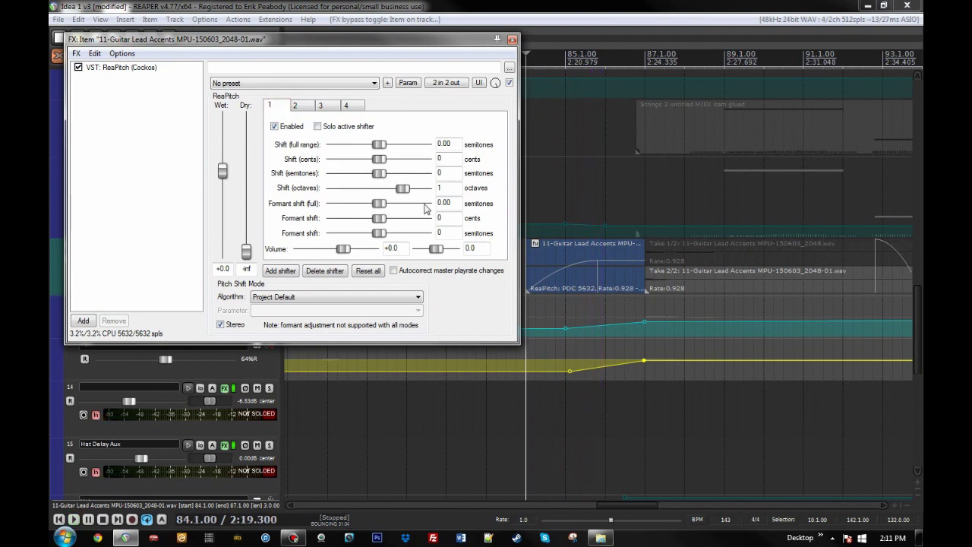
left_click(298, 108)
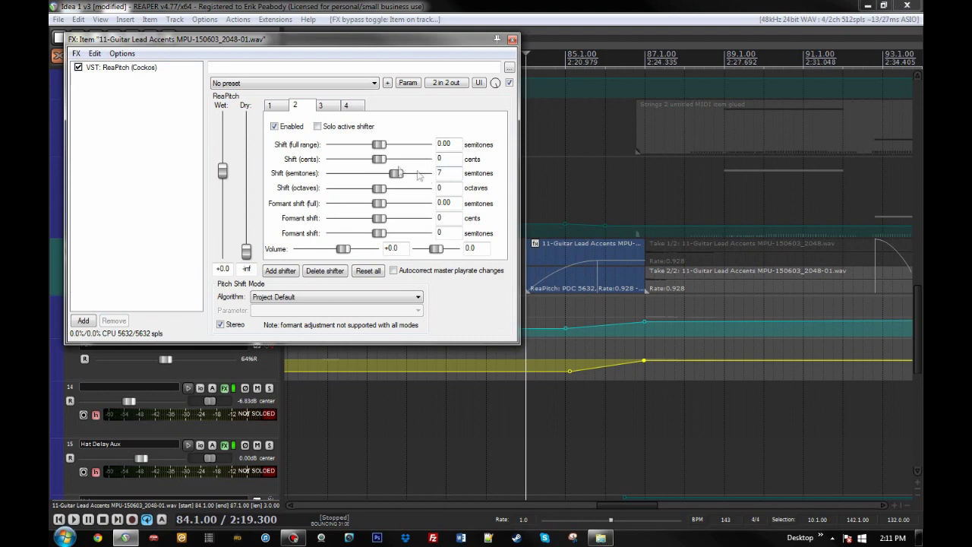
left_click(320, 105)
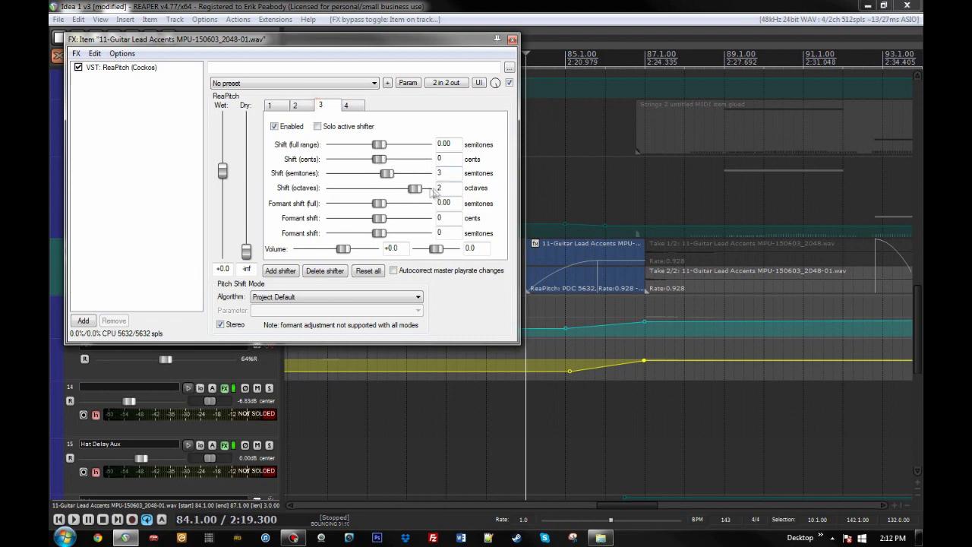
left_click(355, 107)
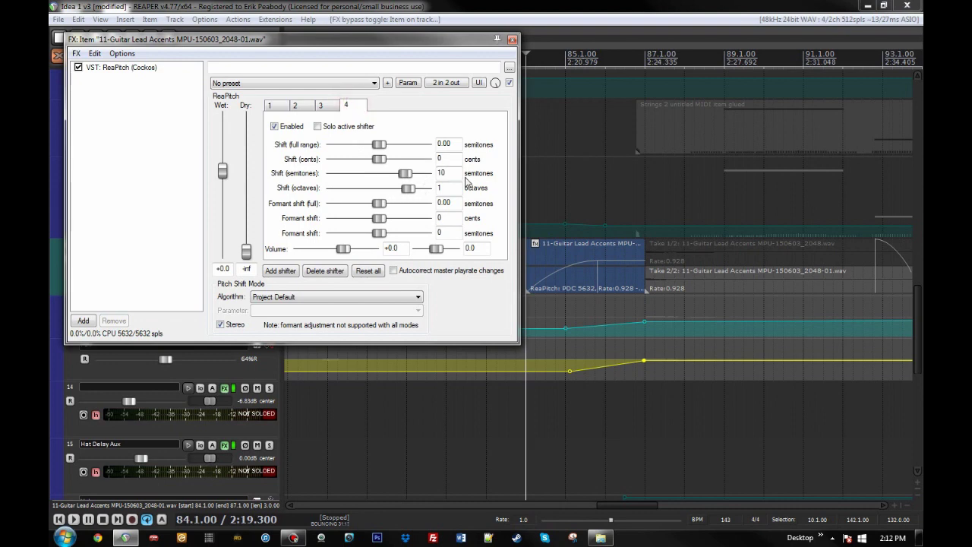
left_click(513, 38)
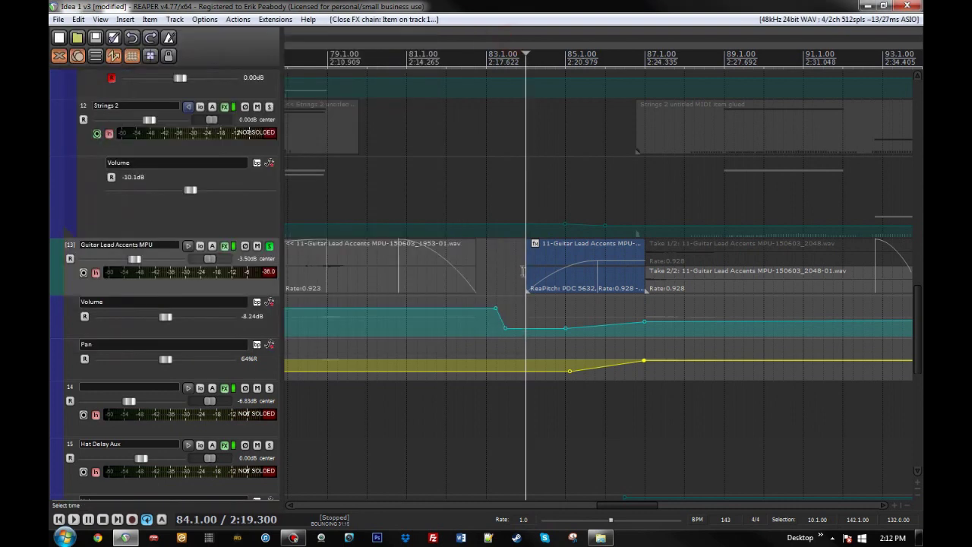
- Replay the pitch-shifted guitar item from bar 84, stop playback and select the layered-take item at bar 87
key("space")
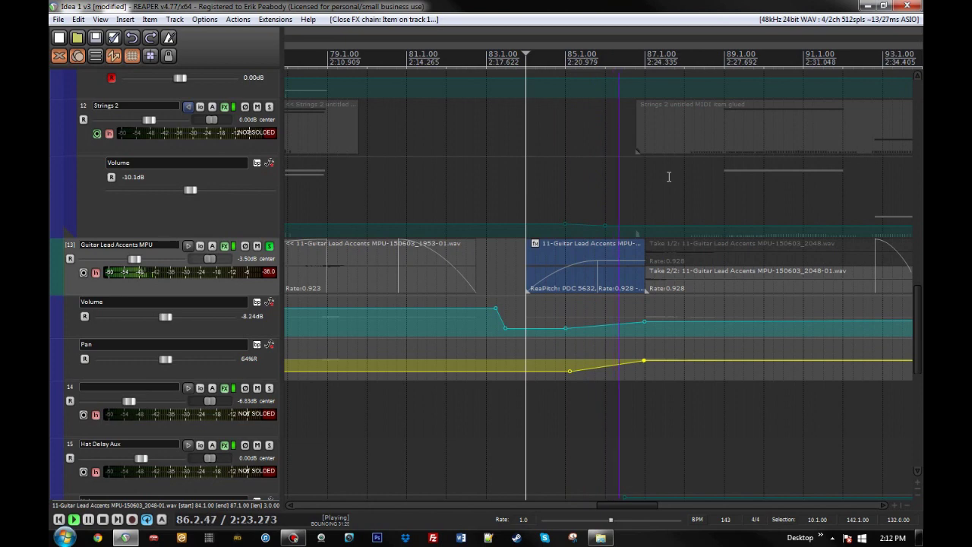
key("space")
left_click(671, 280)
scroll(670, 279, "down", 3)
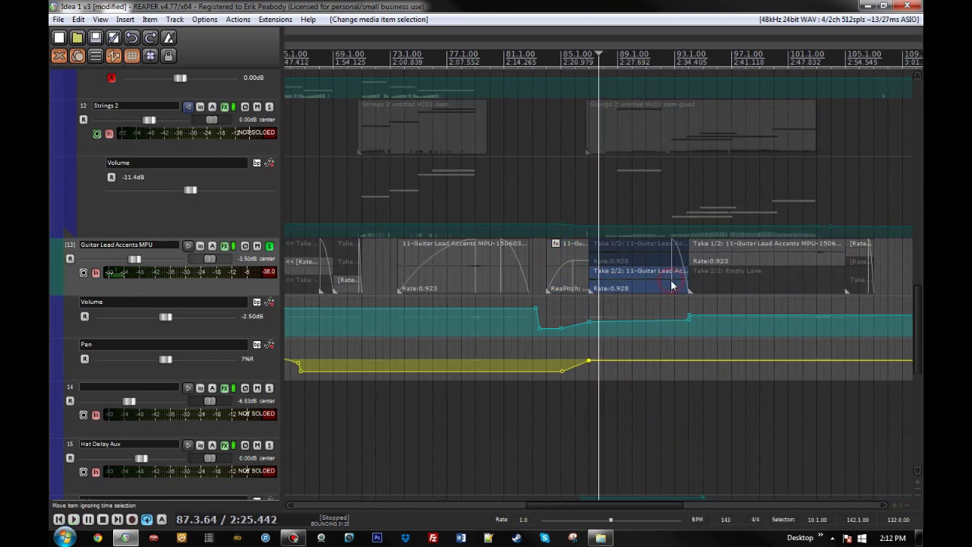
- Open the Guitar Lead Accents MPU effects chain, dismiss Classic Delay and show the first ReaEQ
left_click(224, 247)
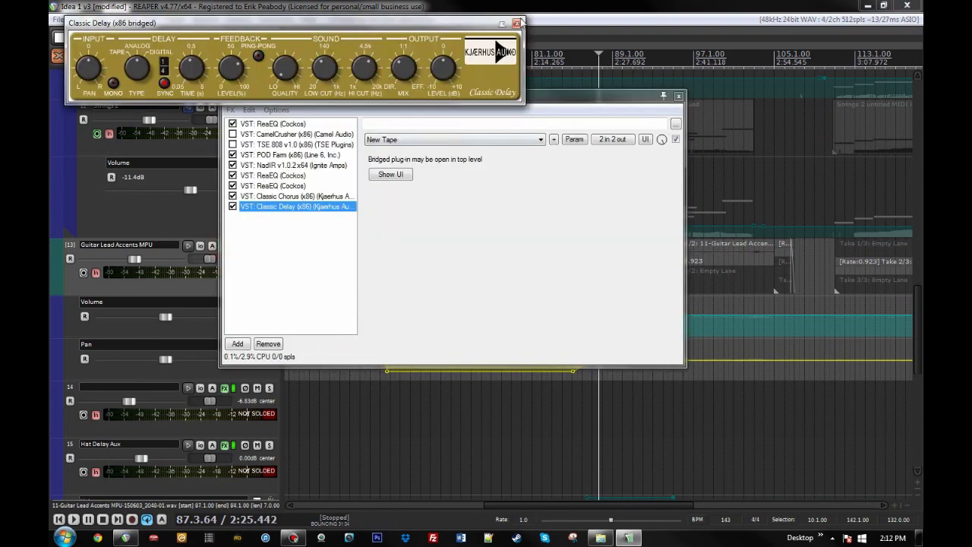
left_click(517, 23)
left_click(279, 124)
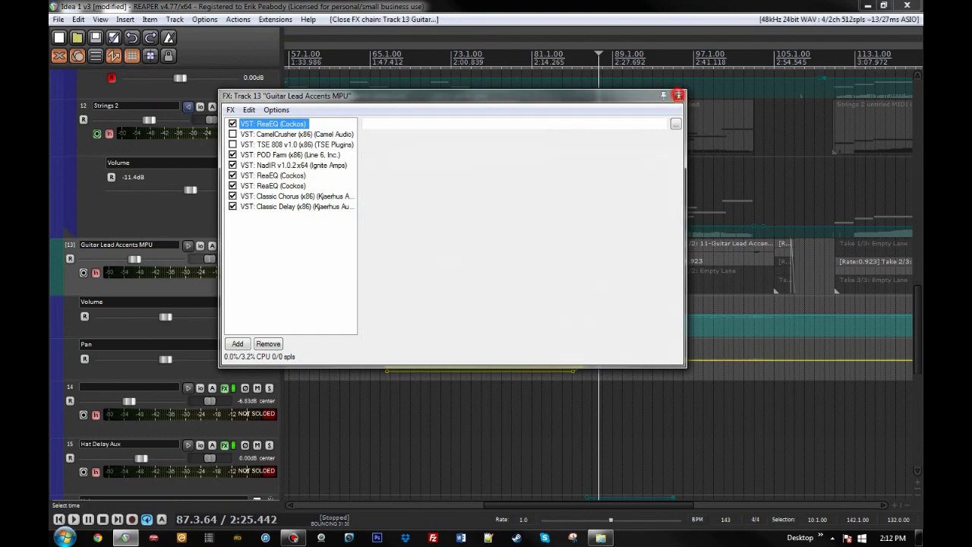
left_click(680, 97)
left_click(225, 247)
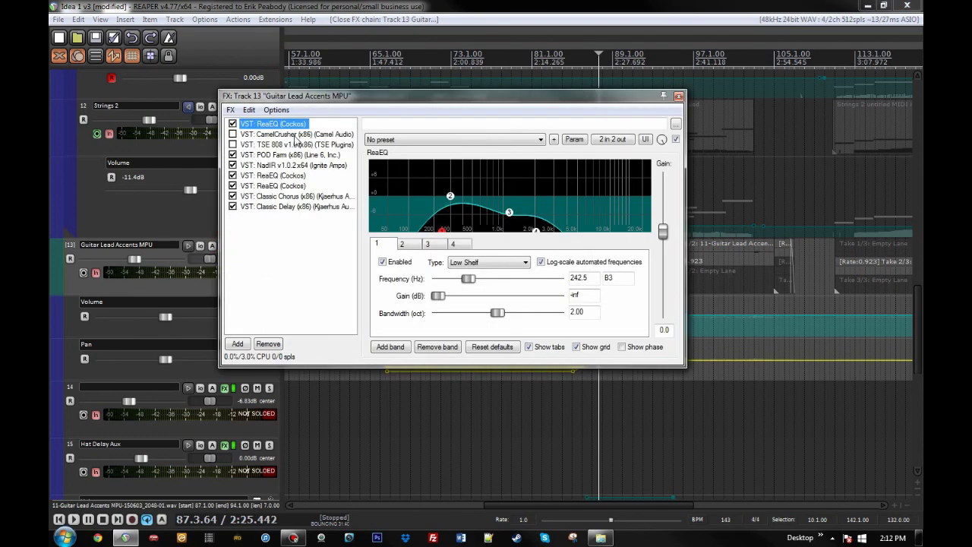
- Examine POD Farm's signal chain from the Noise Gate through the Jazz Clean amp, and close the plug-in window
left_click(291, 155)
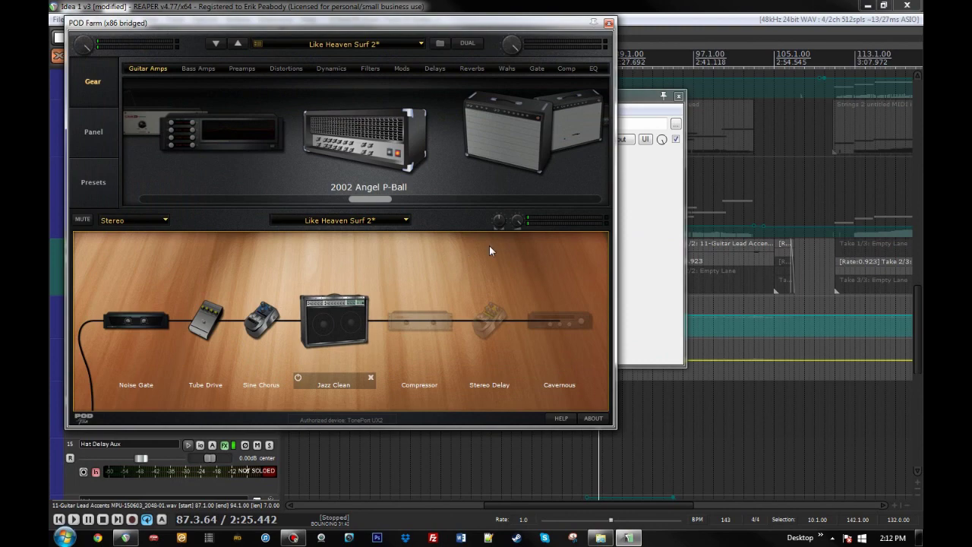
left_click_drag(410, 23, 487, 52)
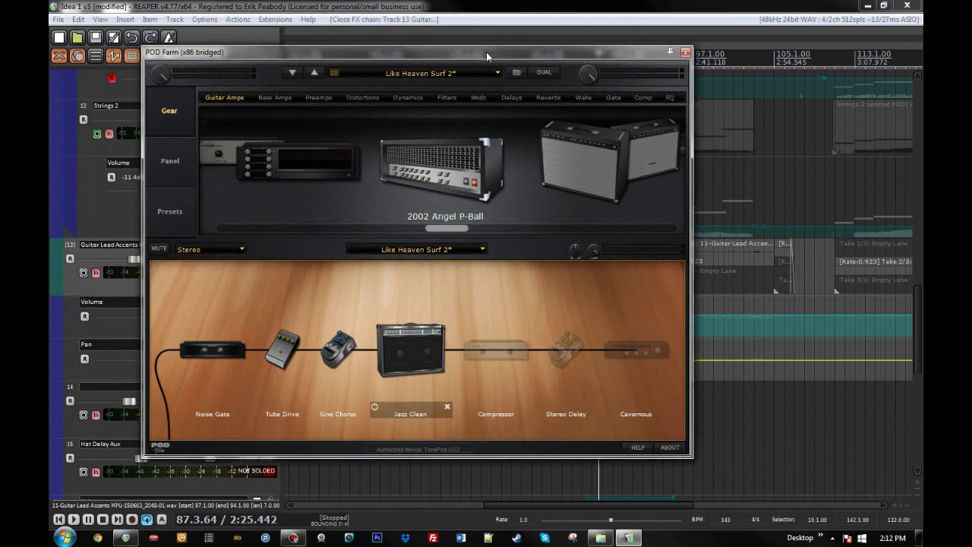
mouse_move(666, 403)
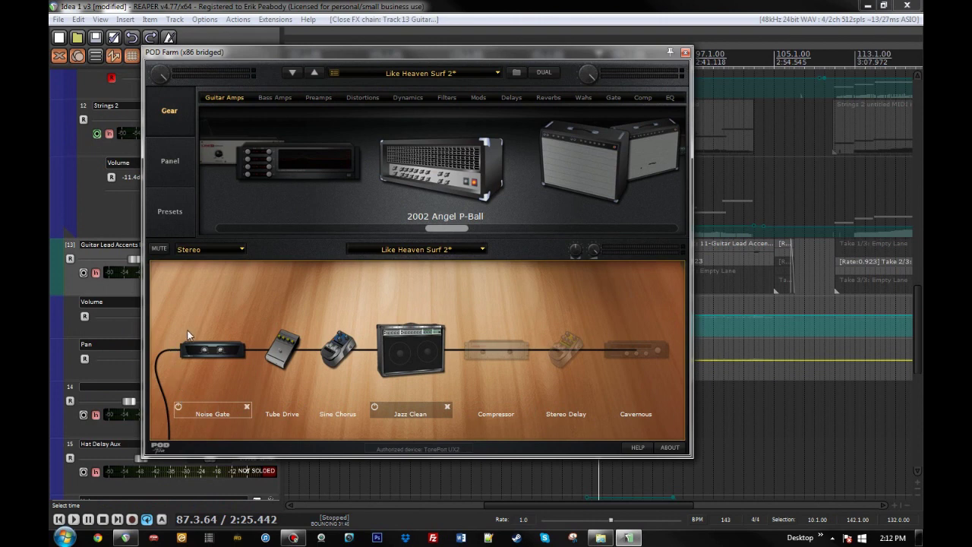
mouse_move(277, 353)
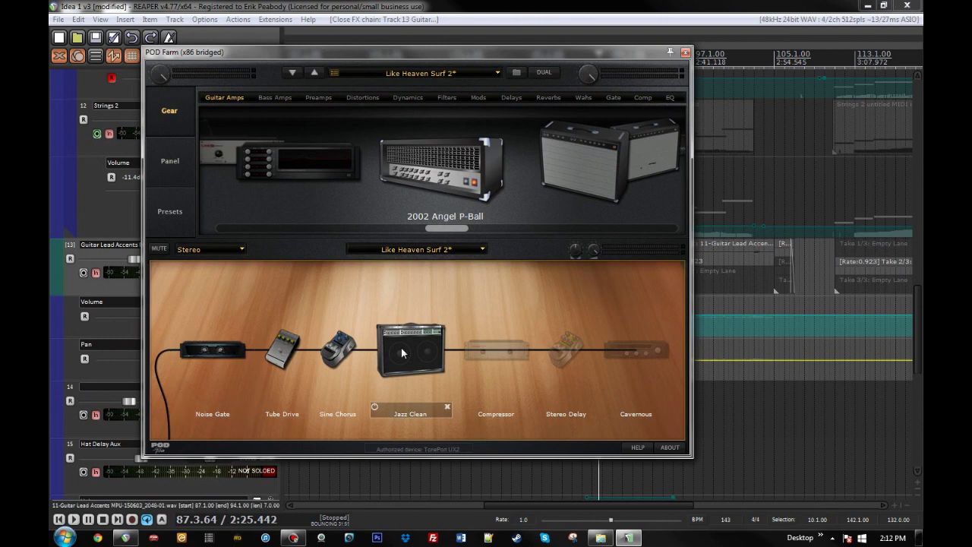
left_click(685, 53)
- View NadIR's cabinet impulses briefly, and check the Jazz Clean amp and cabinet settings in POD Farm
double_click(278, 167)
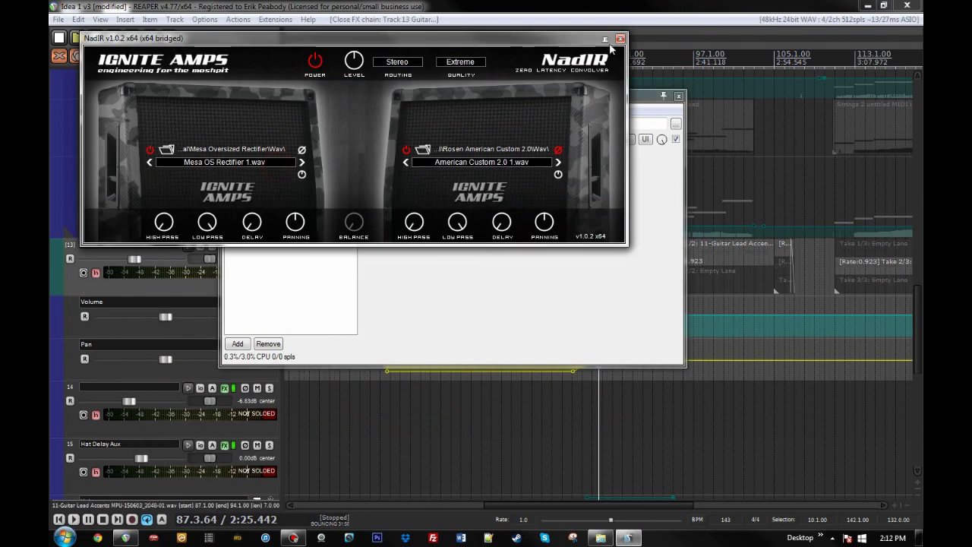
left_click(621, 39)
double_click(278, 155)
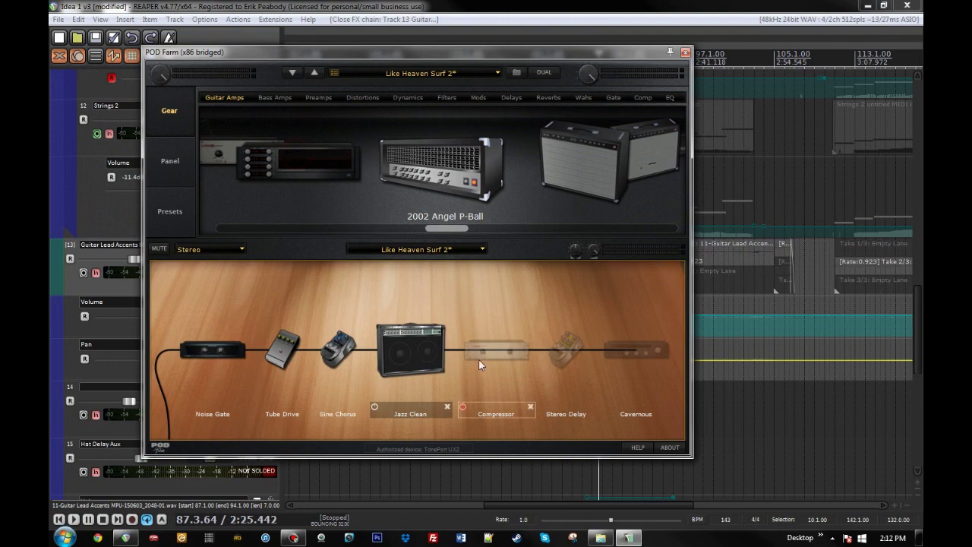
double_click(411, 357)
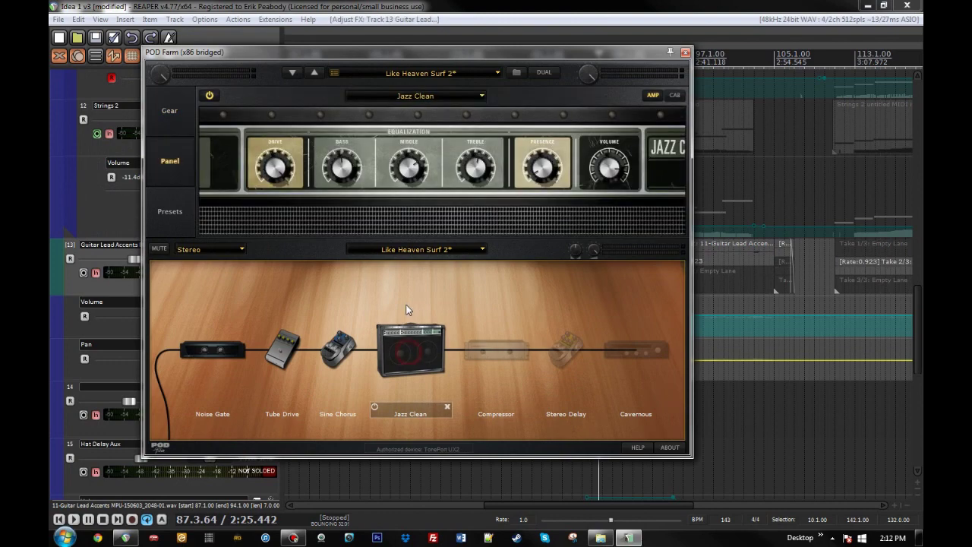
left_click(675, 95)
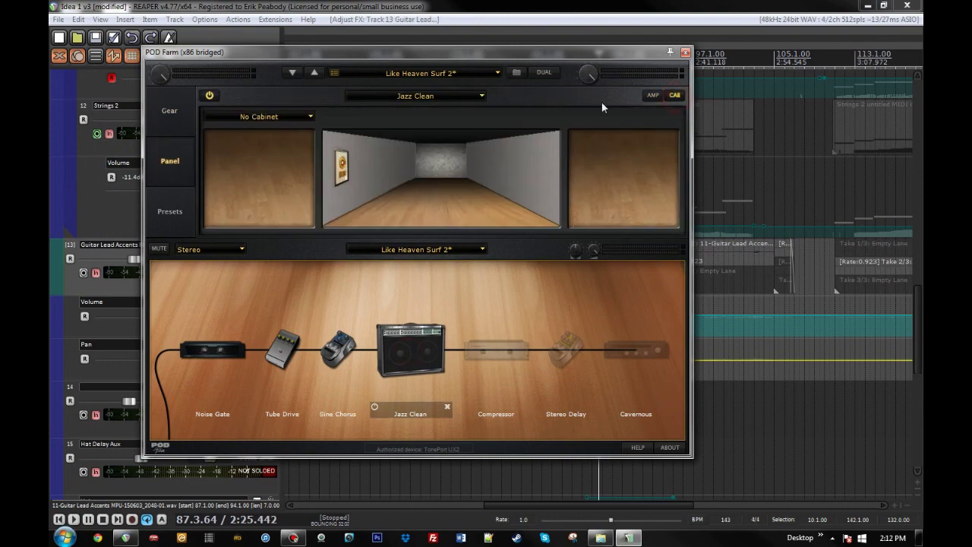
left_click(686, 52)
- Review NadIR's two loaded impulse responses and the two ReaEQs following it, and close the guitar track's effects chain
left_click(319, 165)
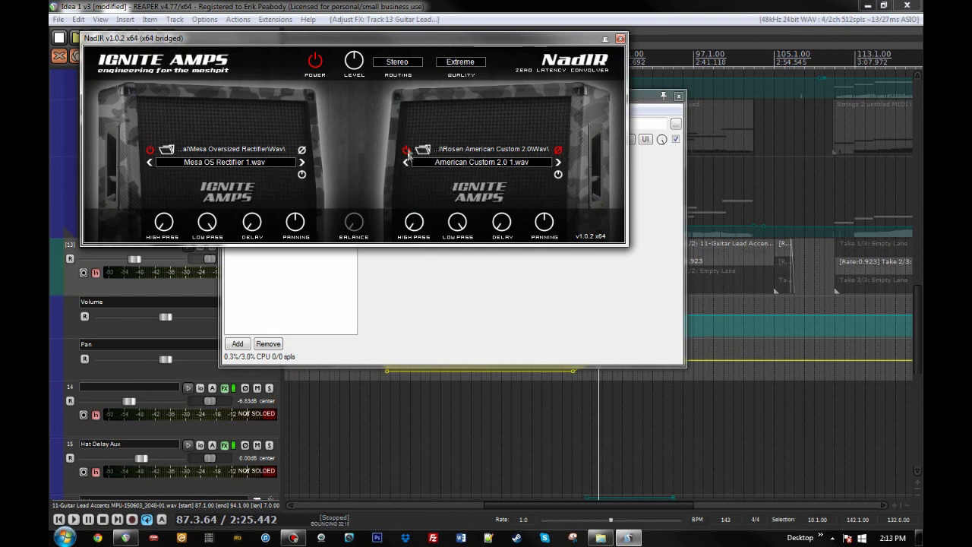
left_click(620, 39)
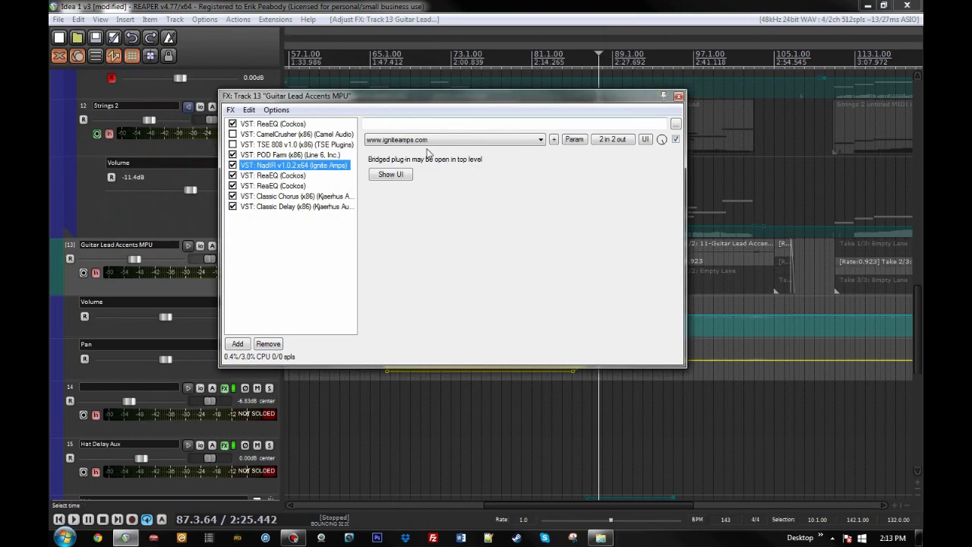
left_click(293, 177)
left_click(282, 187)
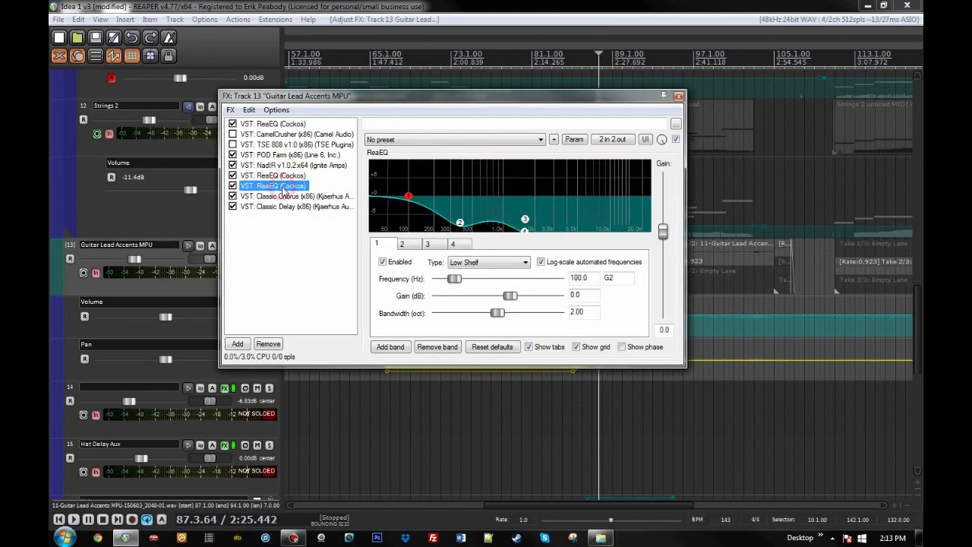
left_click(678, 96)
- Unsolo the Guitar Lead Accents MPU track and mute the Global Reverb Buss
left_click(270, 246)
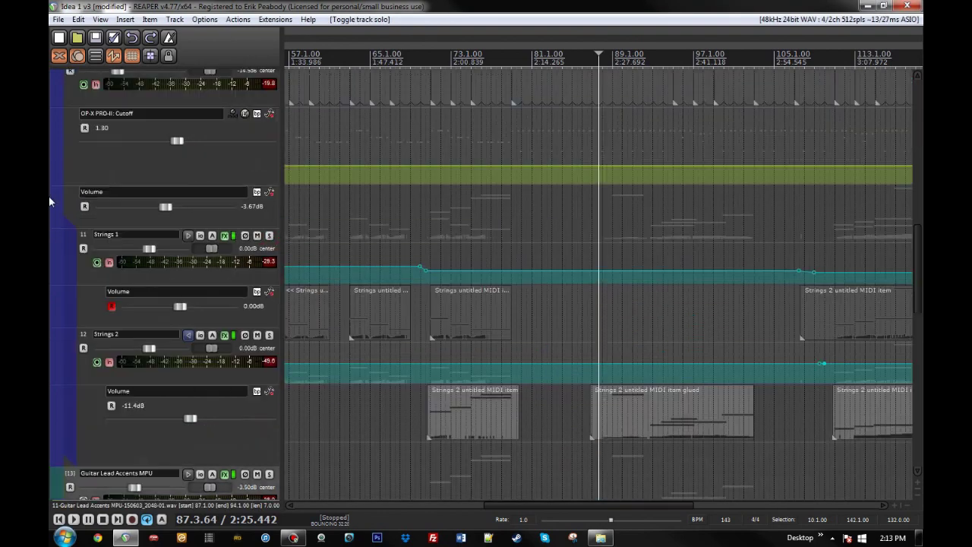
scroll(49, 196, "up", 10)
left_click(257, 216)
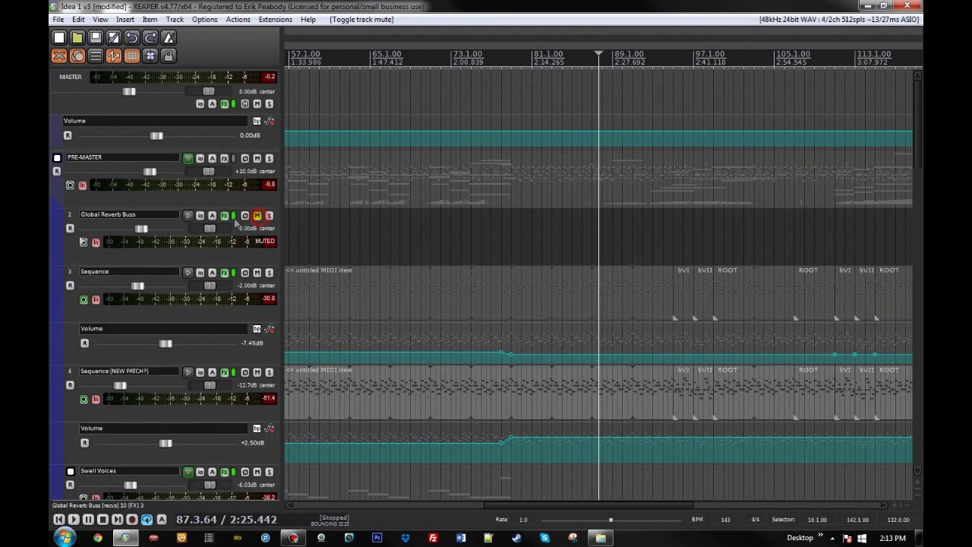
- Solo track 14 and play its audio item near bar 127
scroll(49, 253, "down", 10)
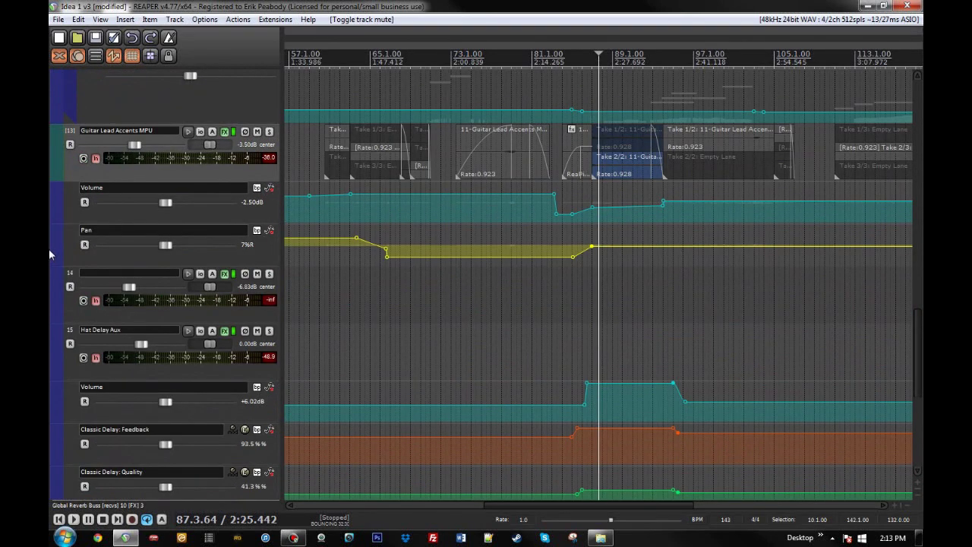
scroll(510, 305, "down", 5)
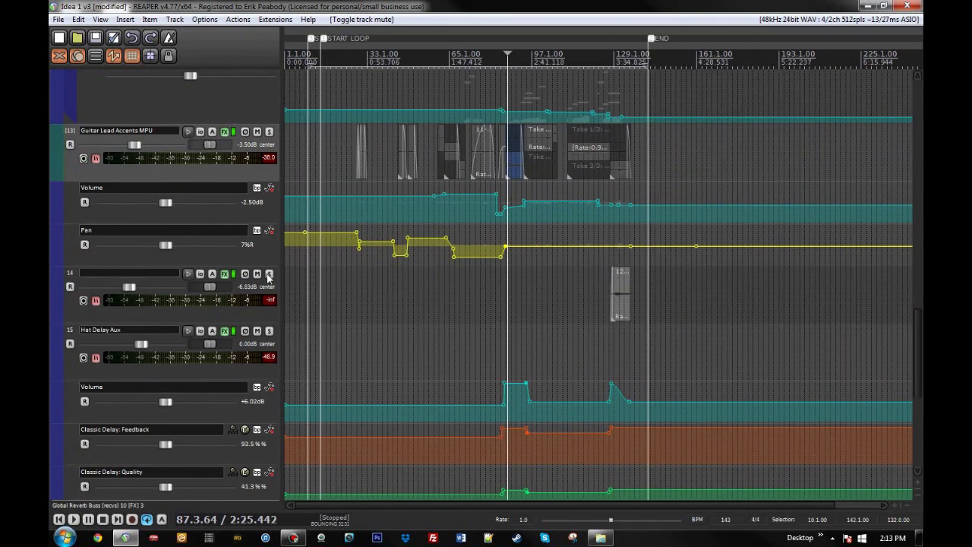
left_click(269, 274)
left_click(610, 329)
scroll(610, 330, "up", 5)
key("space")
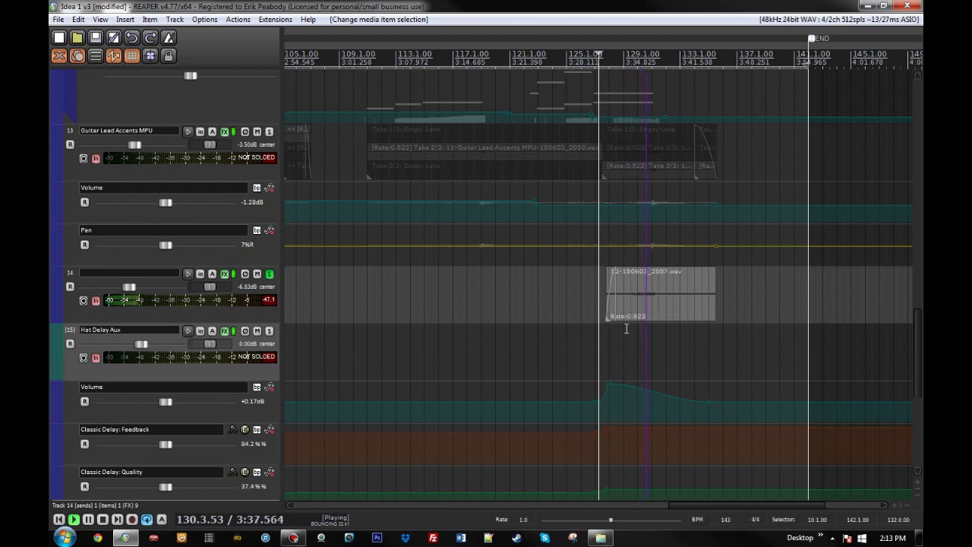
key("space")
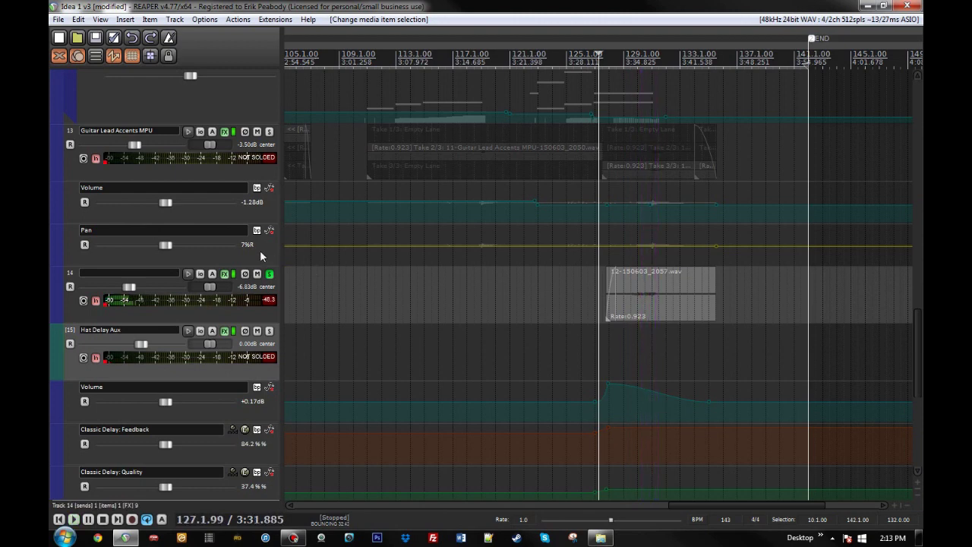
- Check track 14's effects chain, including POD Farm, and close it
left_click(224, 275)
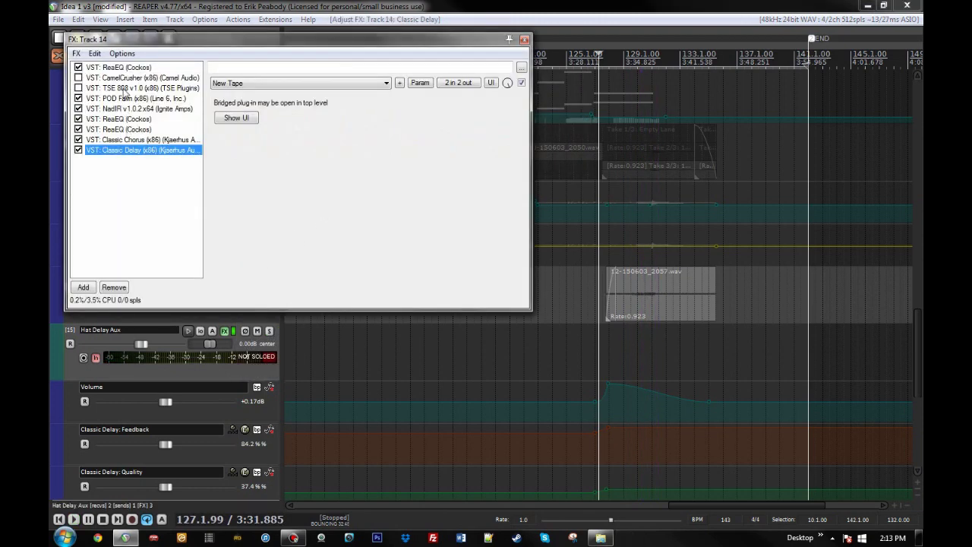
left_click(133, 99)
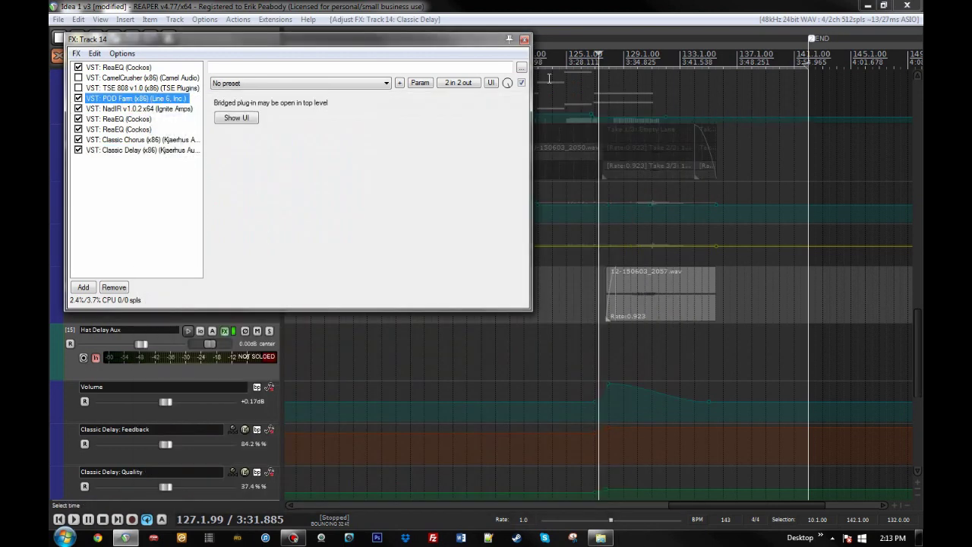
key("Escape")
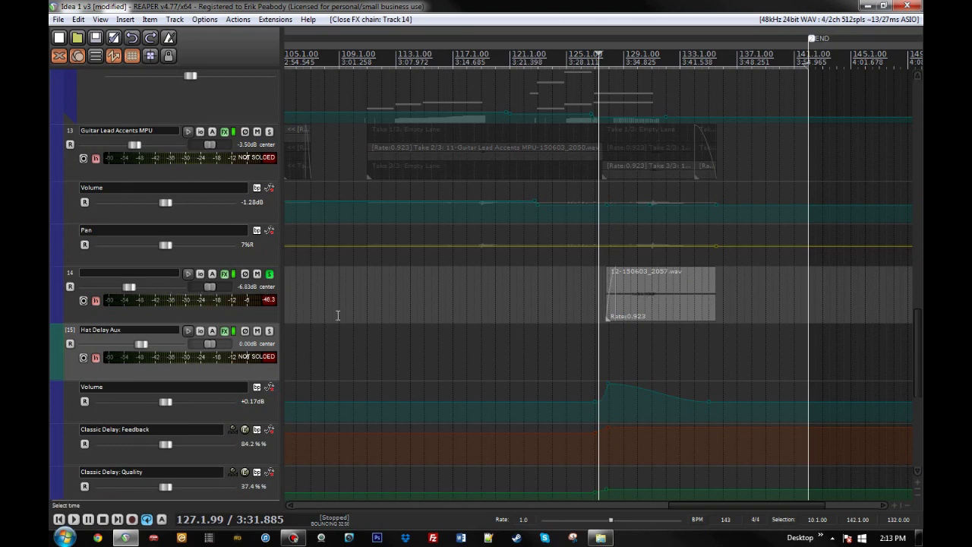
- Unsolo track 14 and check the sends and receives in the Hat Delay Aux routing
scroll(49, 329, "down", 3)
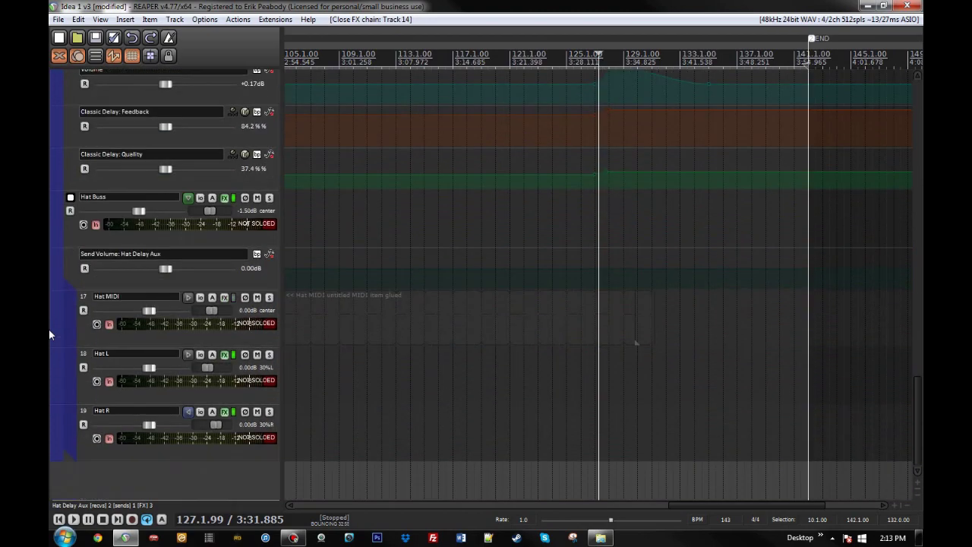
scroll(49, 328, "up", 2)
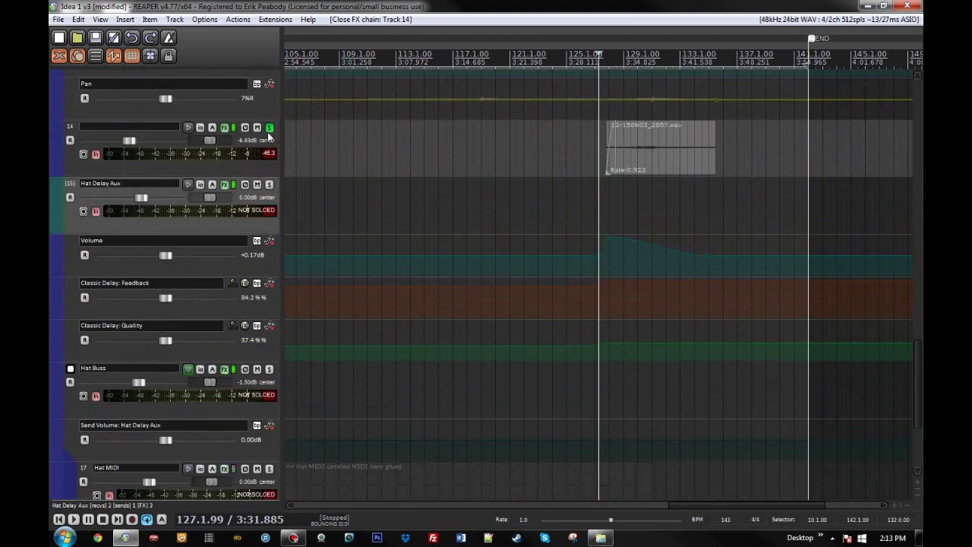
left_click(269, 128)
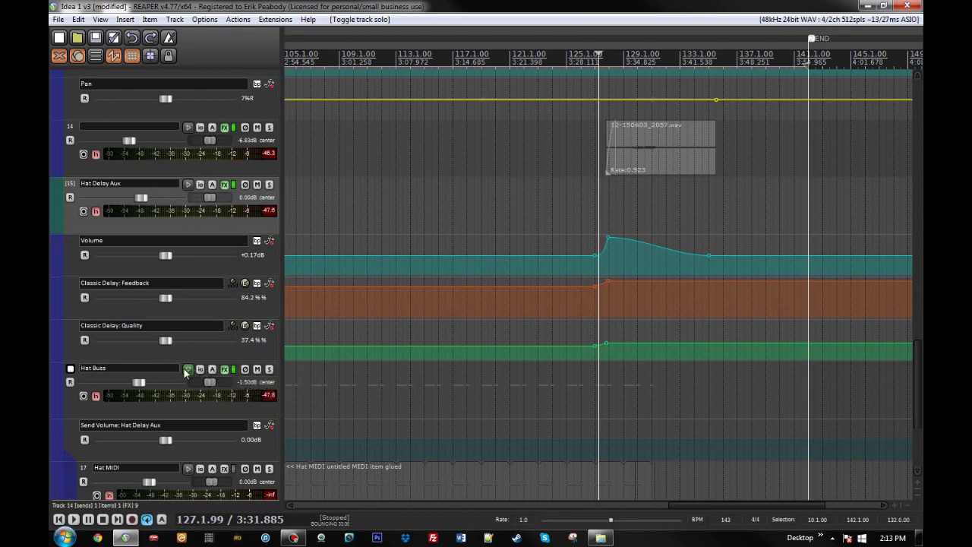
left_click(201, 185)
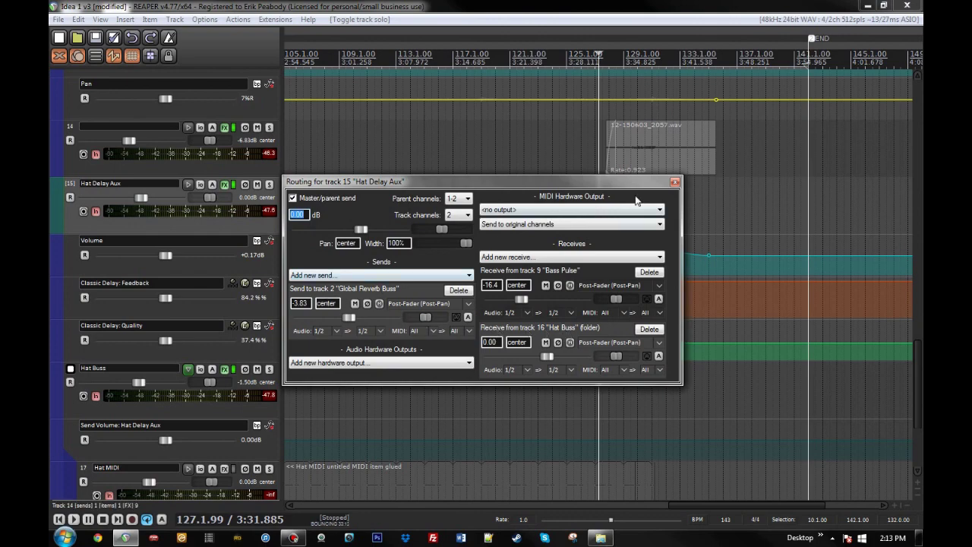
left_click(675, 182)
- Solo the Hat Buss and select the Hat L track
scroll(48, 326, "down", 3)
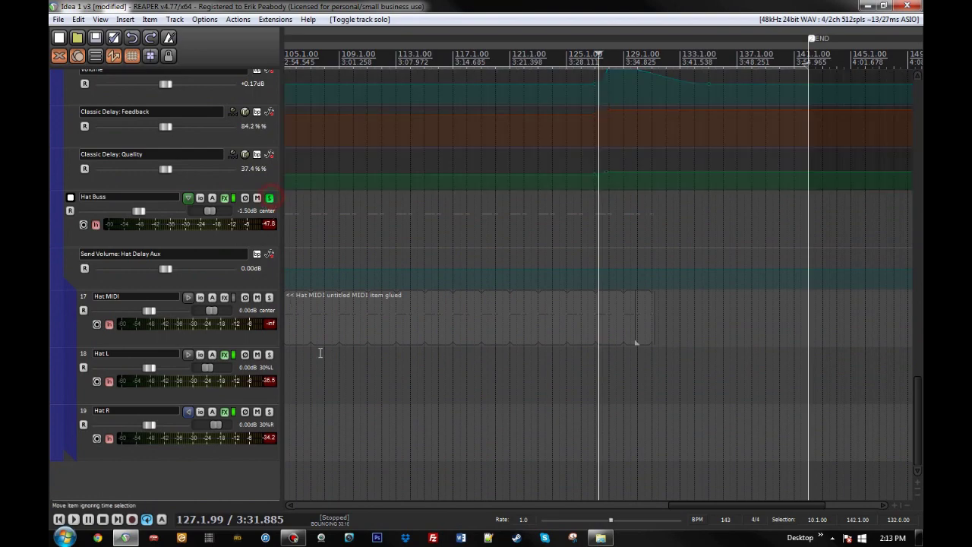
left_click(327, 376)
scroll(386, 382, "down", 5)
scroll(385, 383, "up", 3)
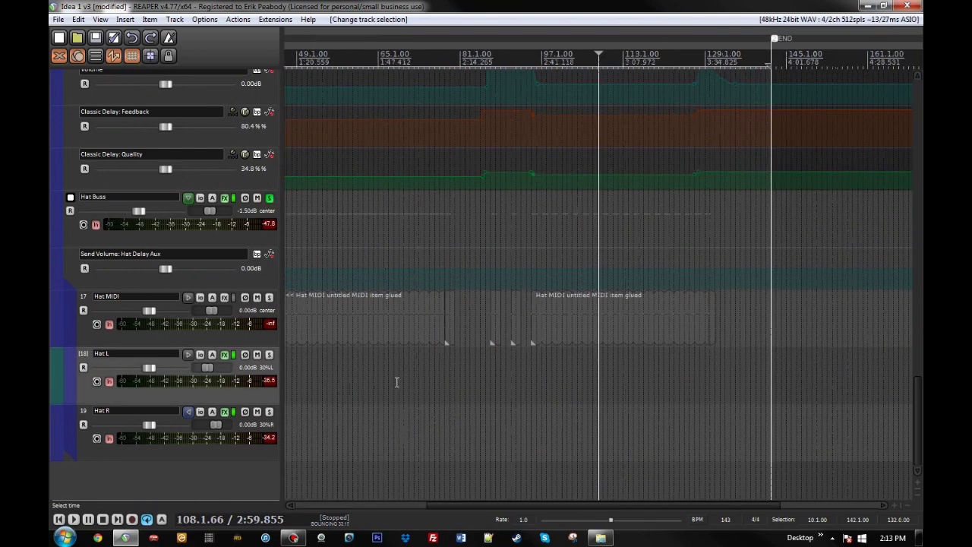
- Examine the notes and MIDI channels of the Hat MIDI item at bar 95, and close the MIDI editor
left_click(531, 331)
scroll(647, 327, "up", 2)
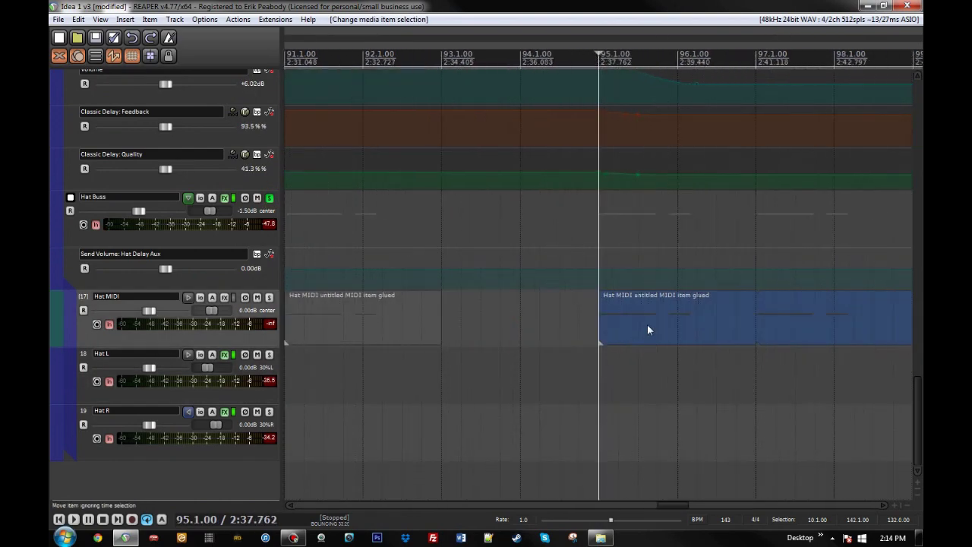
double_click(647, 327)
scroll(631, 350, "down", 6)
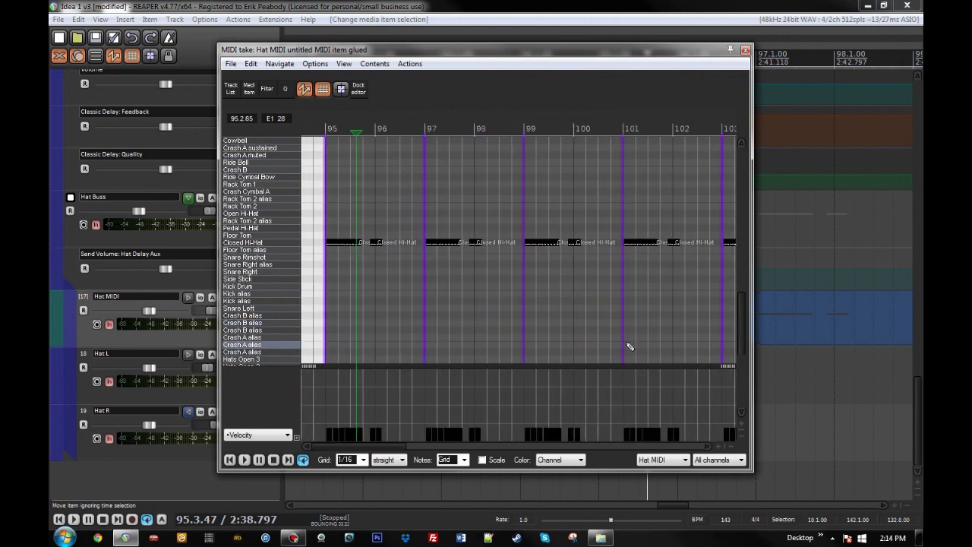
left_click(739, 460)
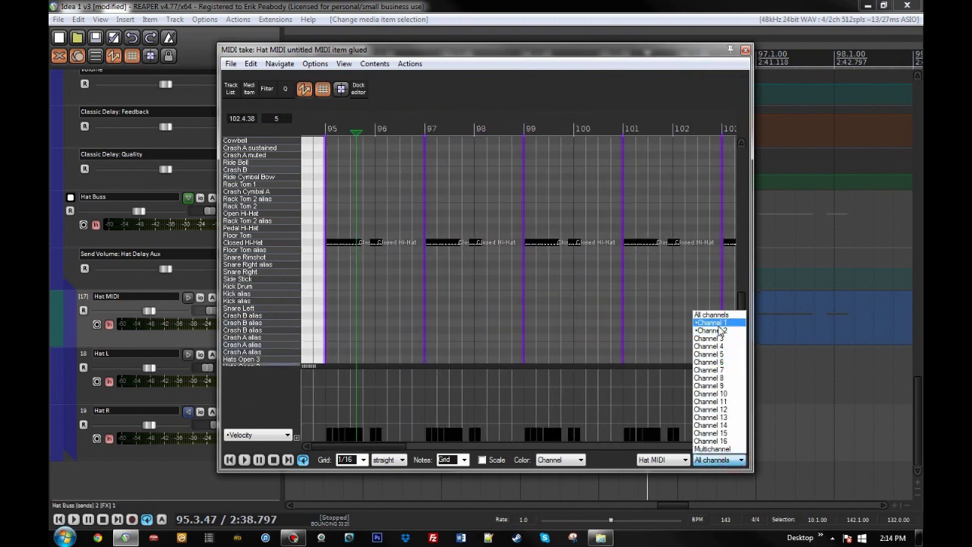
left_click(747, 55)
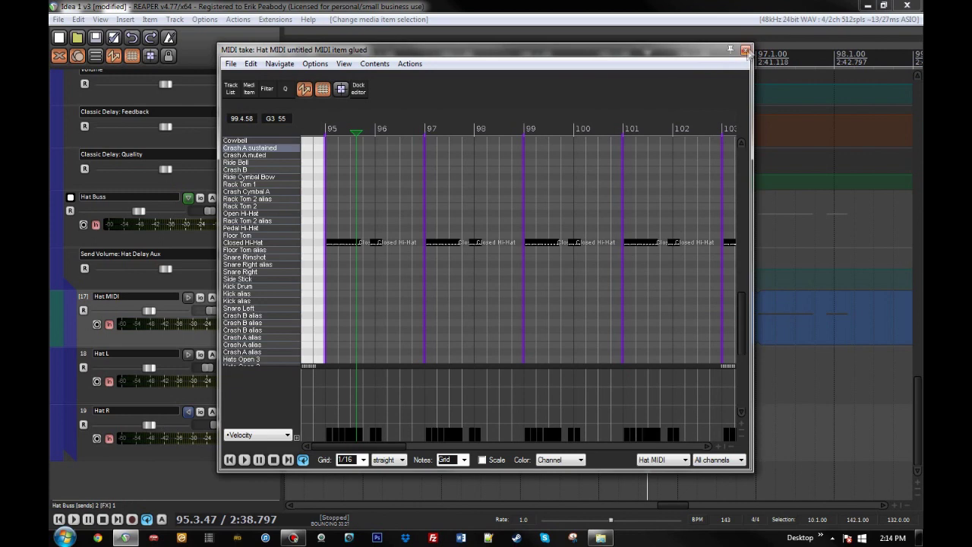
left_click(745, 50)
- Check Hat MIDI's sends to Hat L and Hat R, and compare the two hat tracks' effects chains side by side
left_click(200, 298)
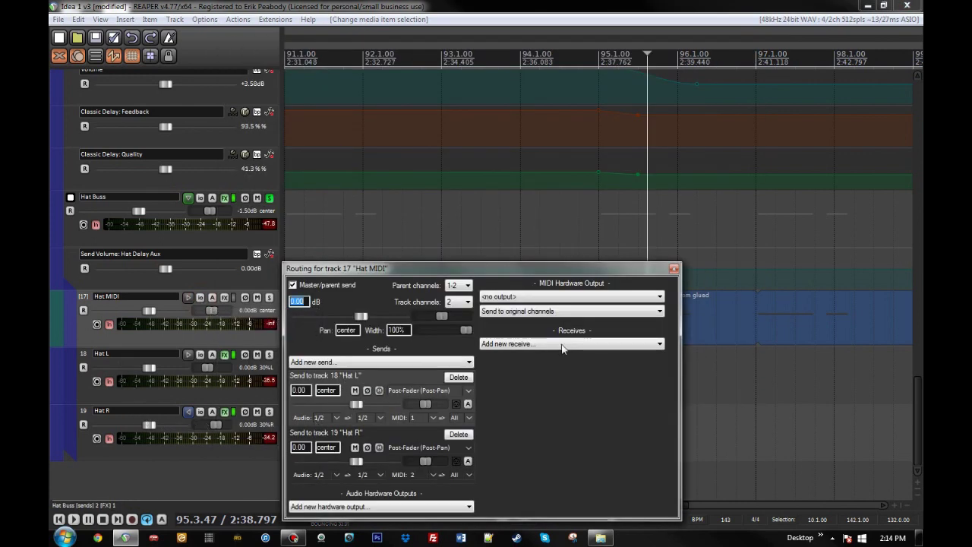
left_click(673, 268)
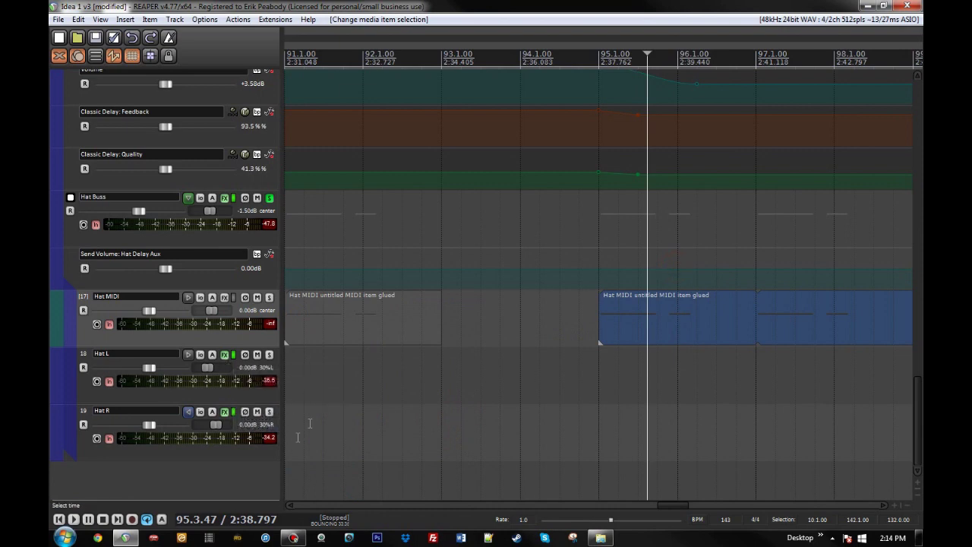
left_click(225, 355)
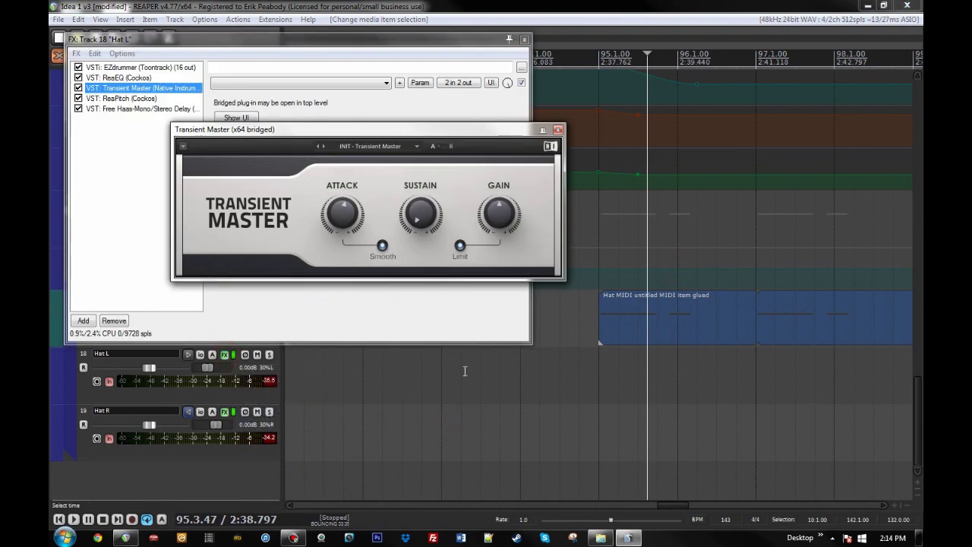
left_click(558, 130)
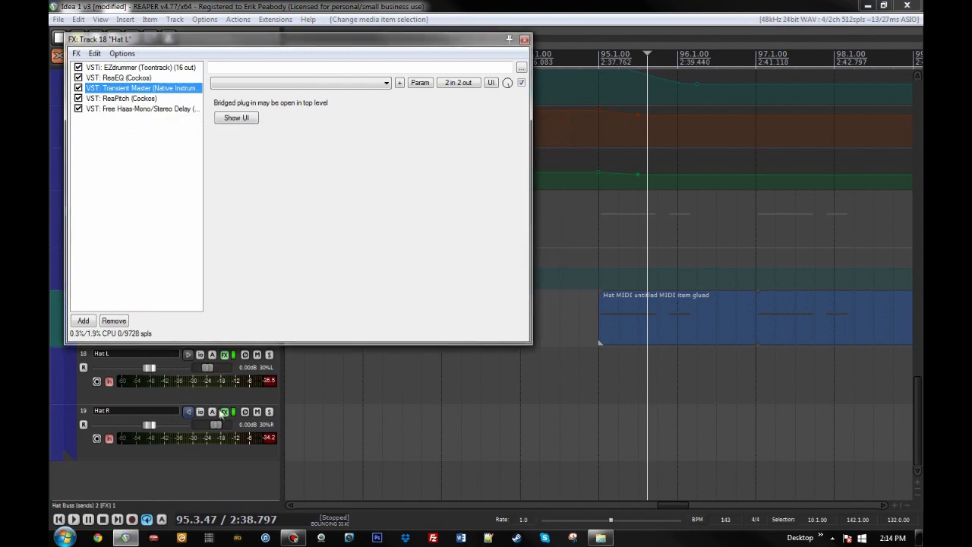
left_click(224, 411)
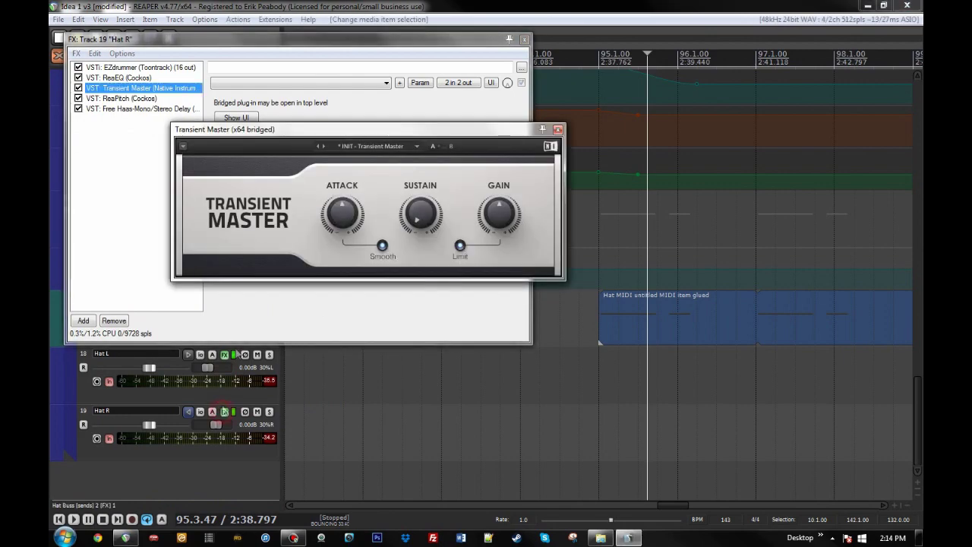
left_click(557, 129)
left_click_drag(452, 40, 829, 72)
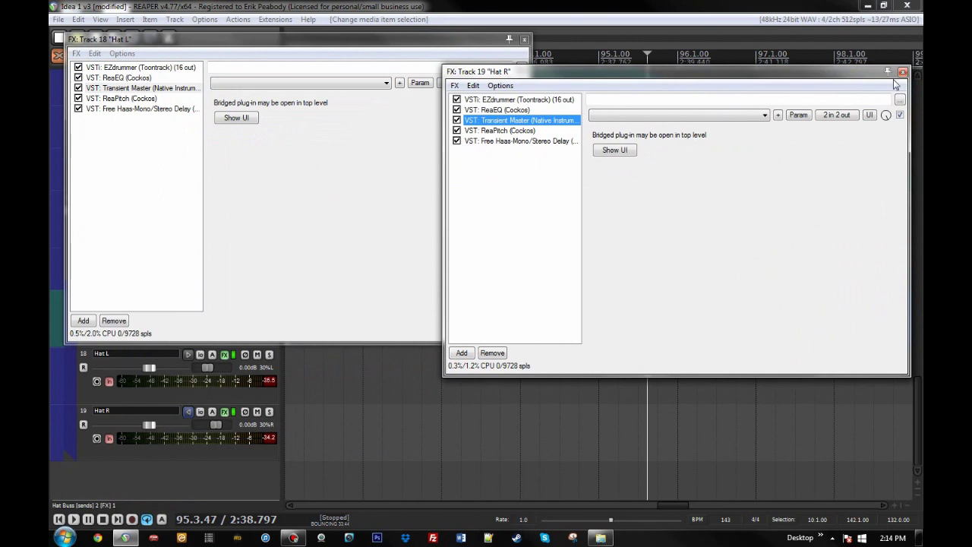
left_click(901, 74)
- Audition the hi-hat in Hat L's EZdrummer and close the plug-in window
left_click(145, 70)
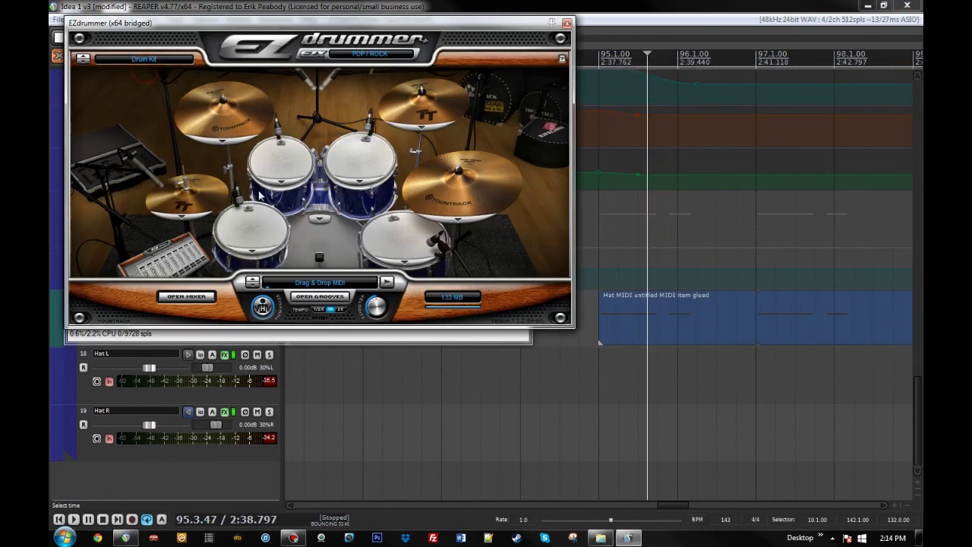
left_click(195, 207)
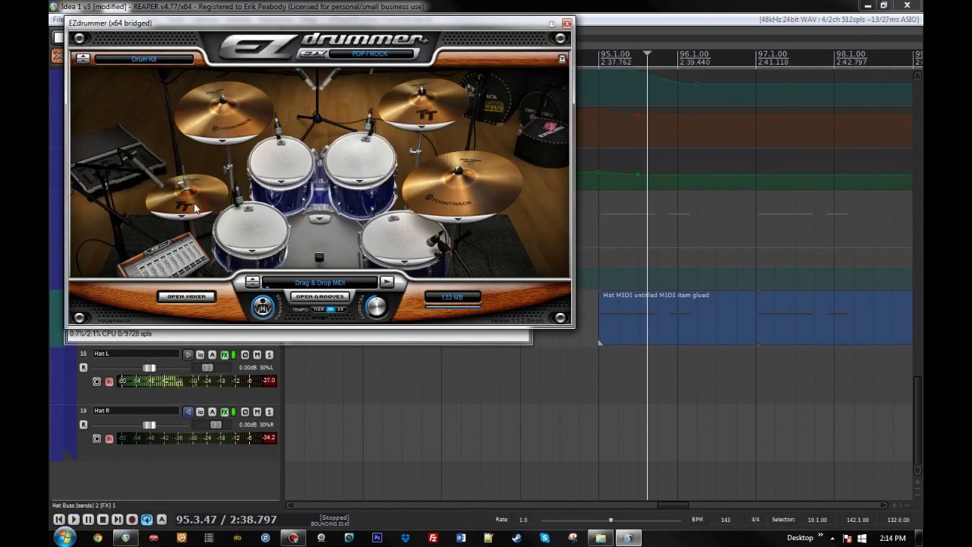
left_click(567, 25)
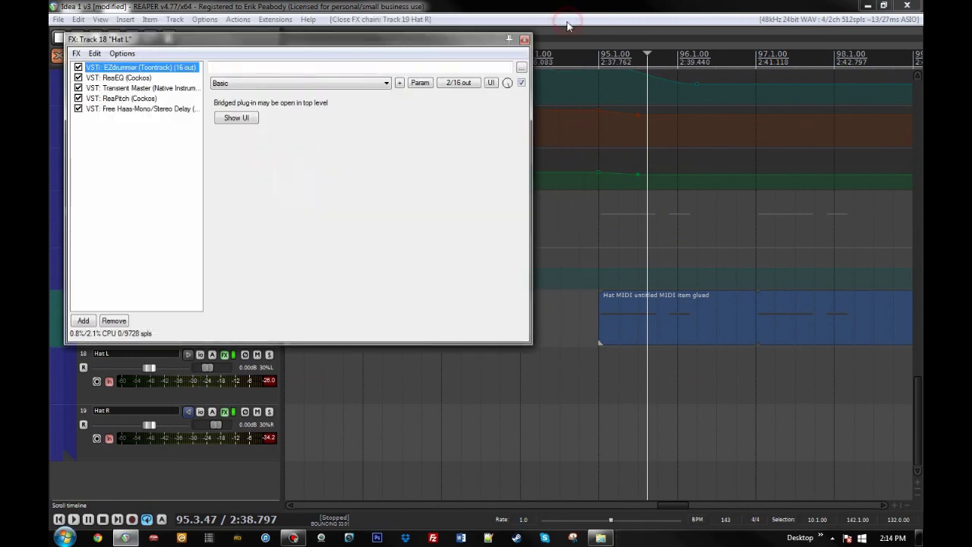
- Review Hat L's ReaEQ, Transient Master, ReaPitch and Free Haas delay settings, and close the effects chain
left_click(141, 77)
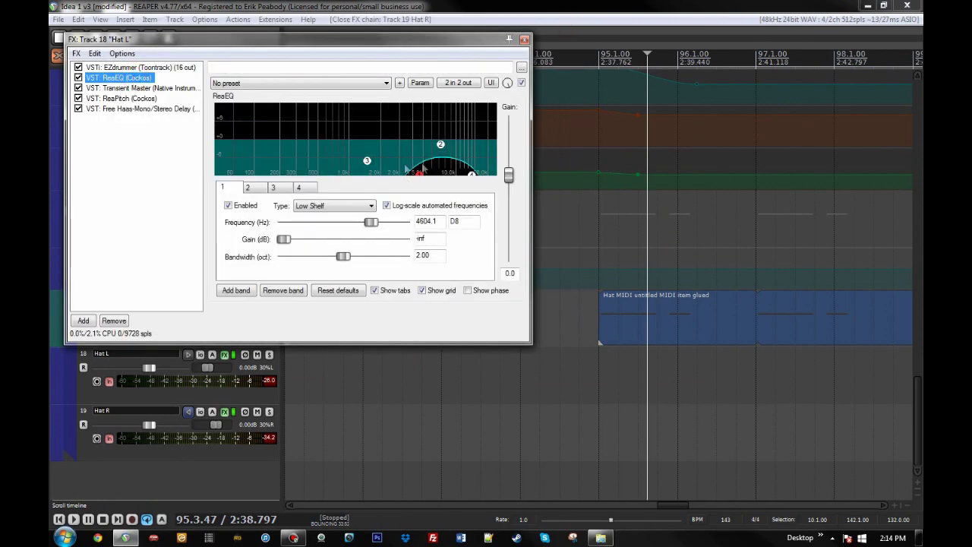
left_click(193, 89)
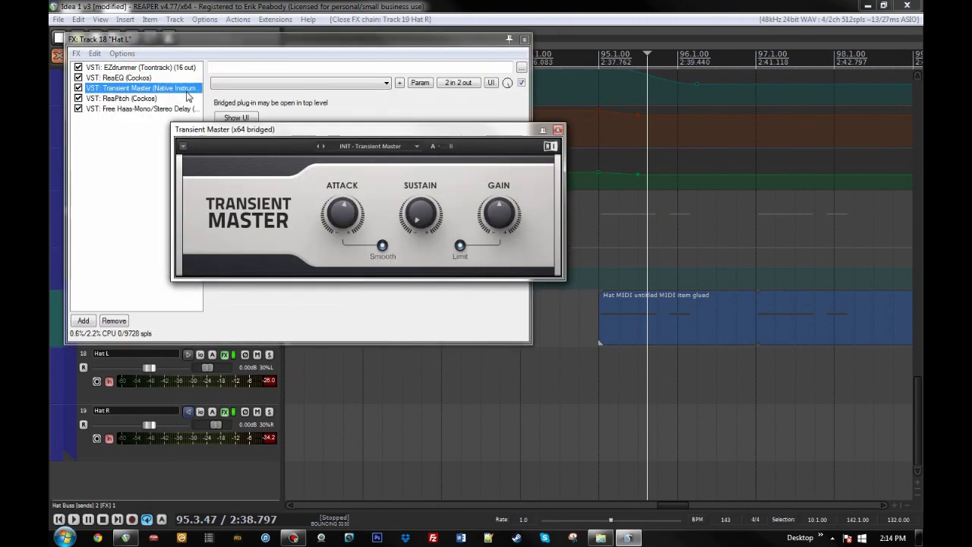
mouse_move(334, 215)
left_click(133, 100)
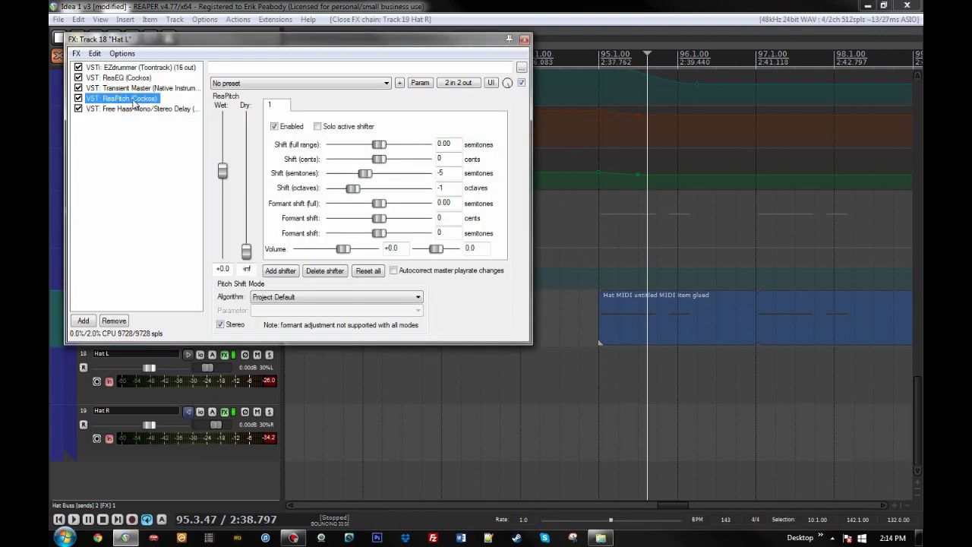
left_click(122, 110)
left_click(302, 39)
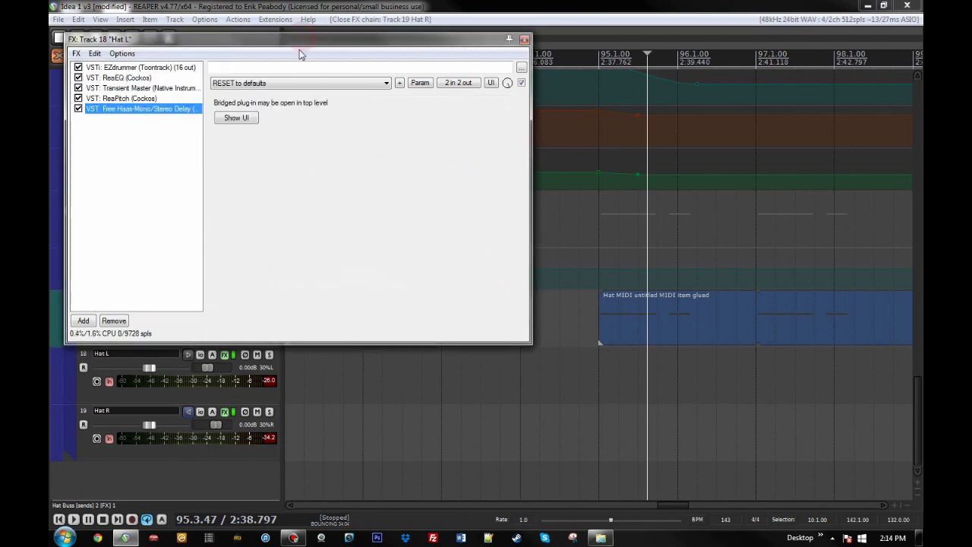
left_click(525, 39)
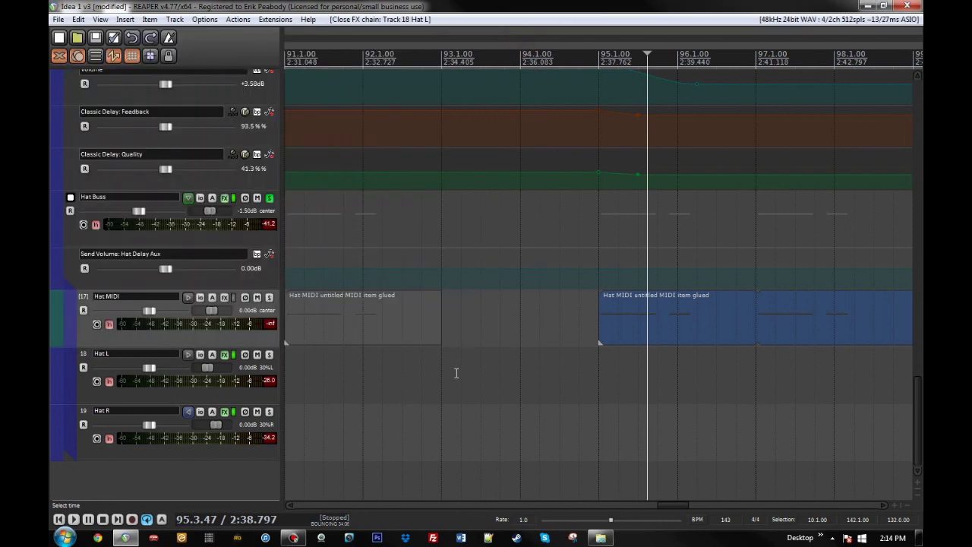
- Open the first long Hat MIDI item, starting around bar 31, in the MIDI editor and show only its Channel 1 notes
scroll(430, 372, "down", 10)
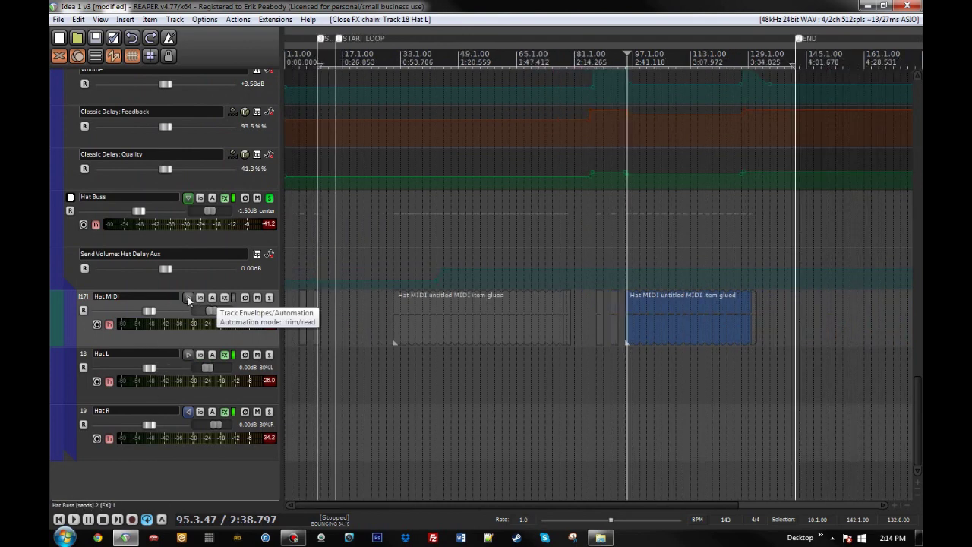
left_click(401, 307)
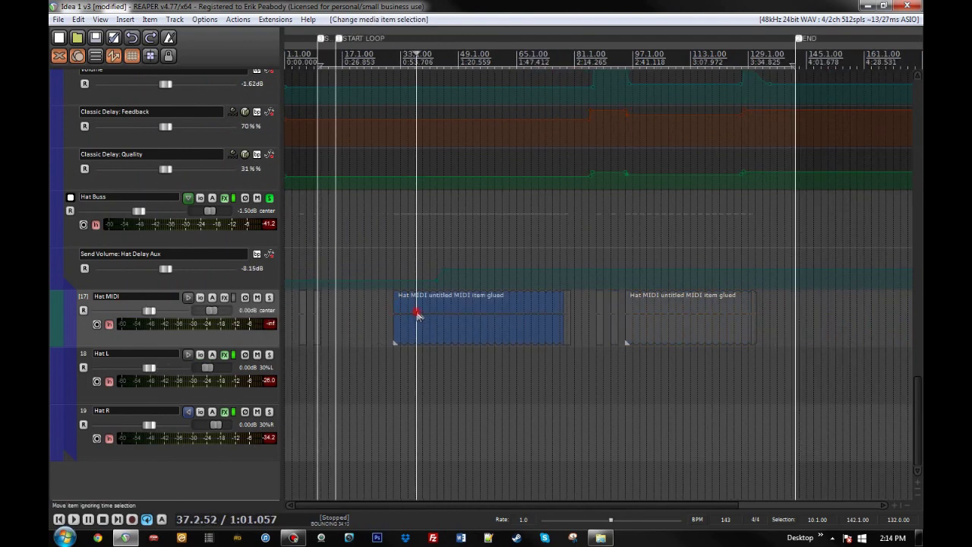
double_click(416, 311)
scroll(451, 347, "up", 5)
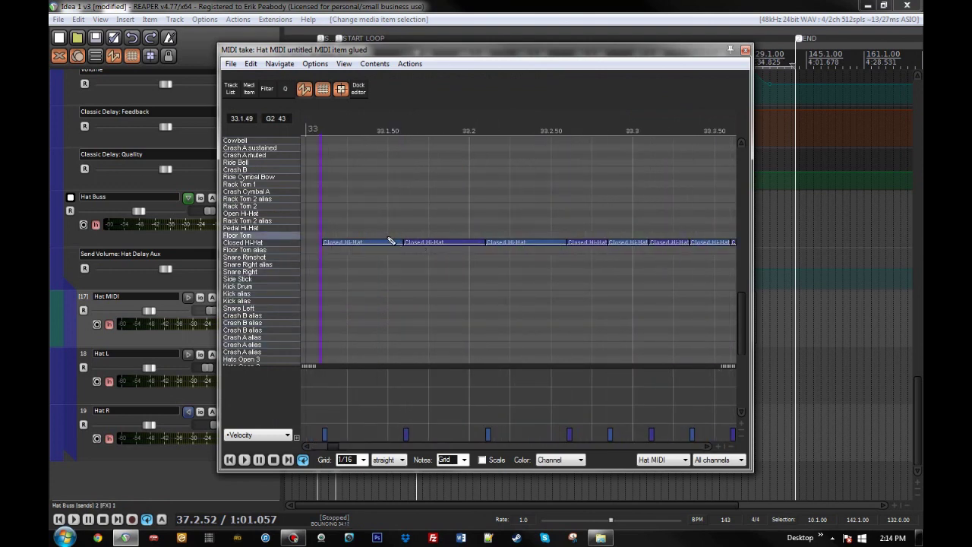
left_click(714, 460)
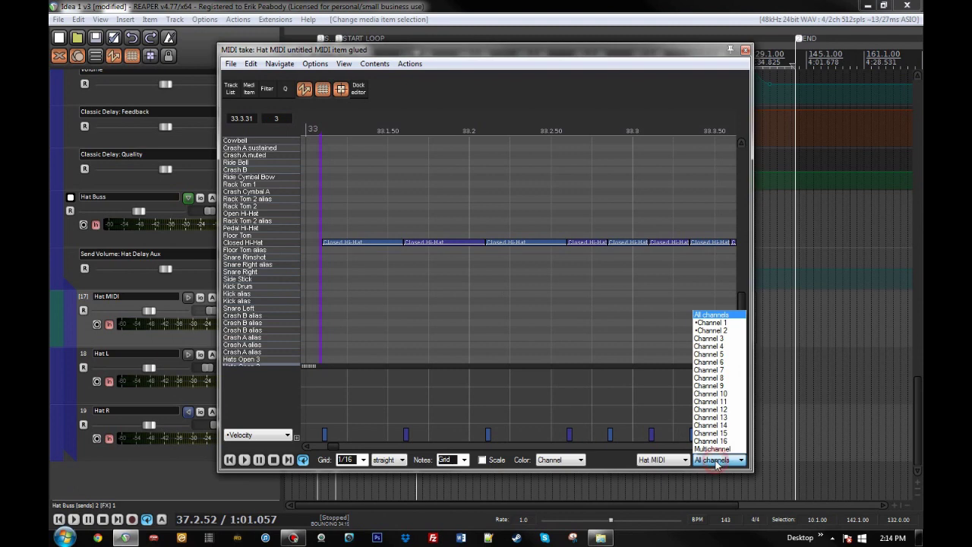
left_click(729, 326)
scroll(731, 327, "down", 1)
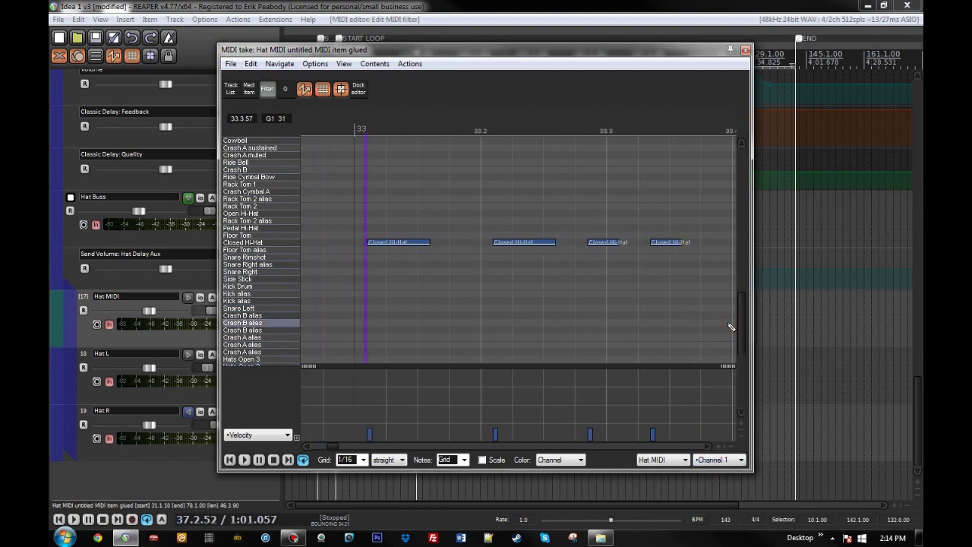
- Compare the item's Channel 2 notes with its Channel 1 notes by switching the channel filter, and close the MIDI editor
left_click(714, 461)
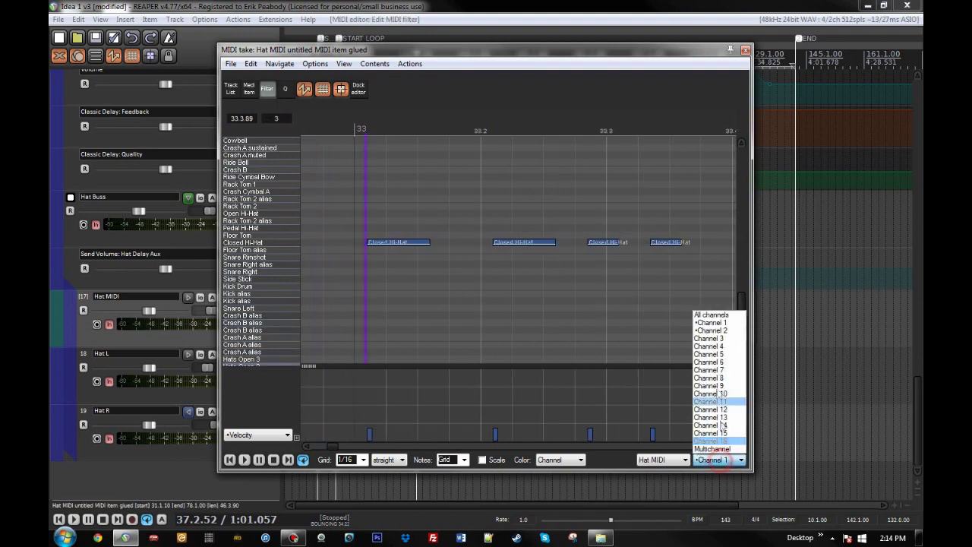
left_click(726, 333)
left_click(715, 460)
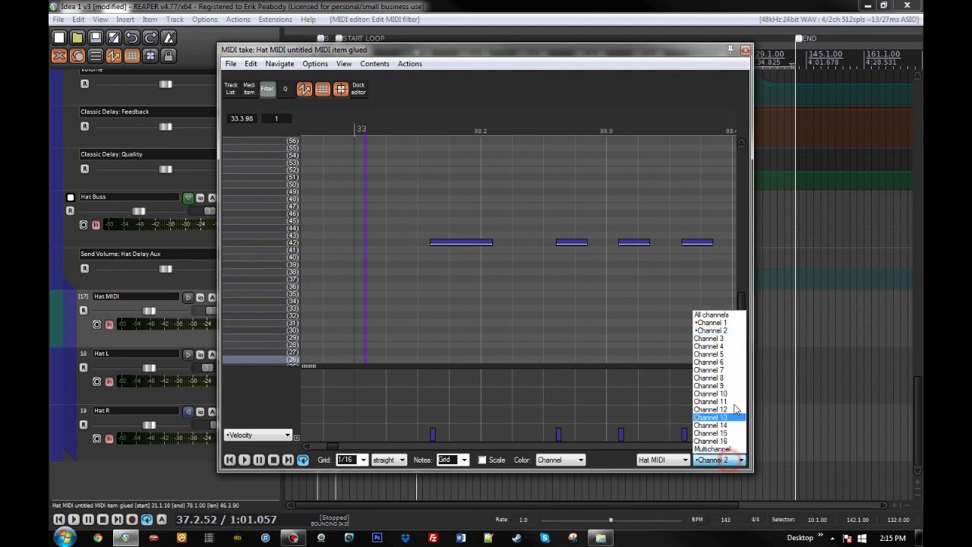
left_click(729, 326)
left_click(716, 459)
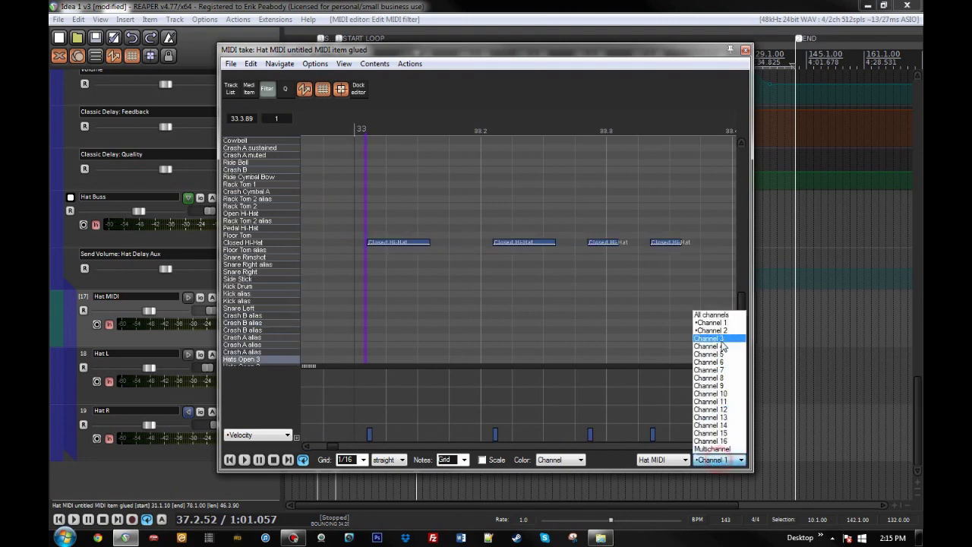
left_click(727, 335)
left_click(716, 459)
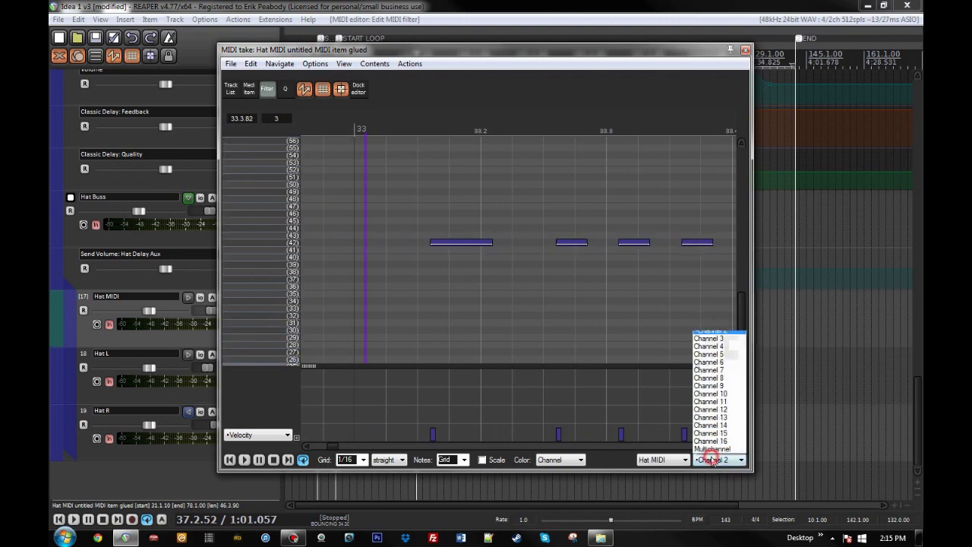
left_click(719, 322)
left_click(745, 49)
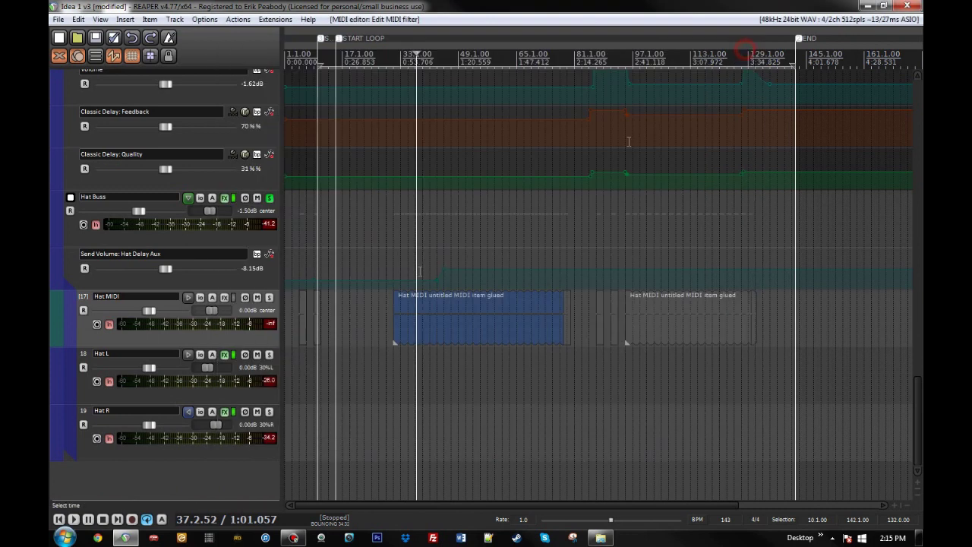
- Check which MIDI channels Hat MIDI sends to Hat L and Hat R, and audition the hats from around bars 31 and 57
left_click(202, 299)
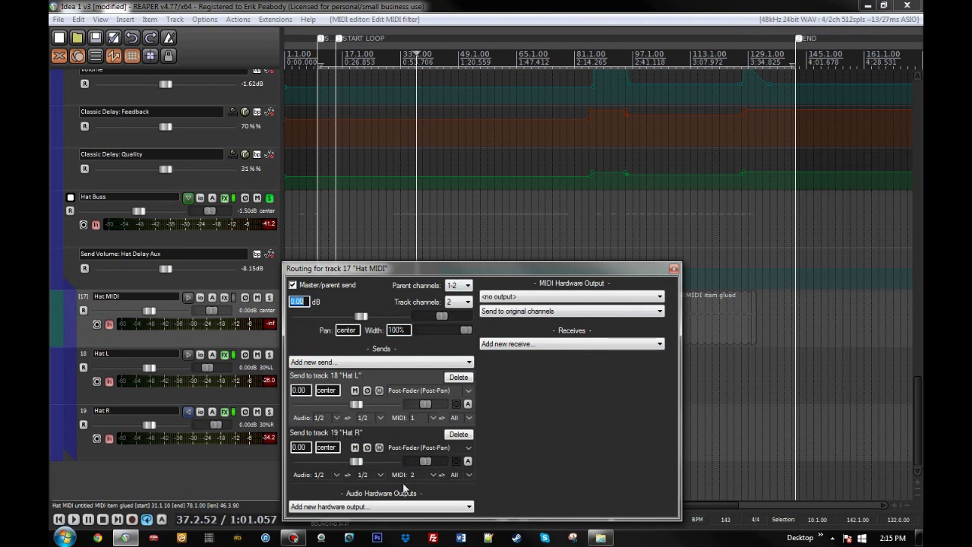
left_click(674, 269)
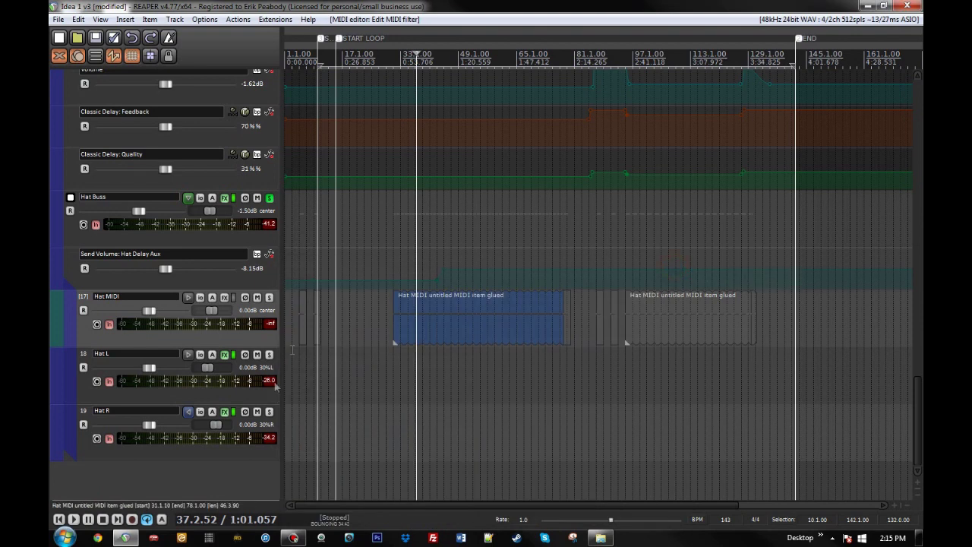
left_click(395, 371)
key("space")
left_click(490, 378)
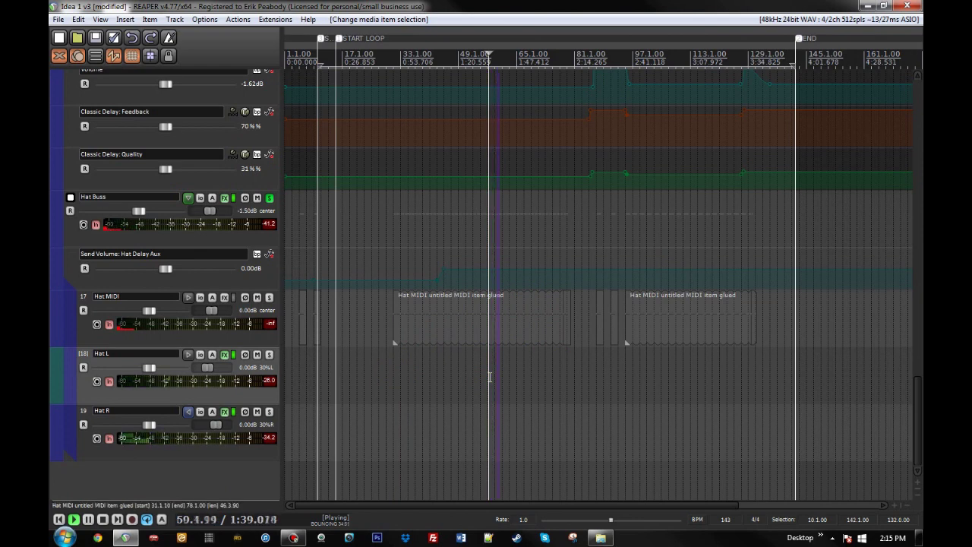
key("space")
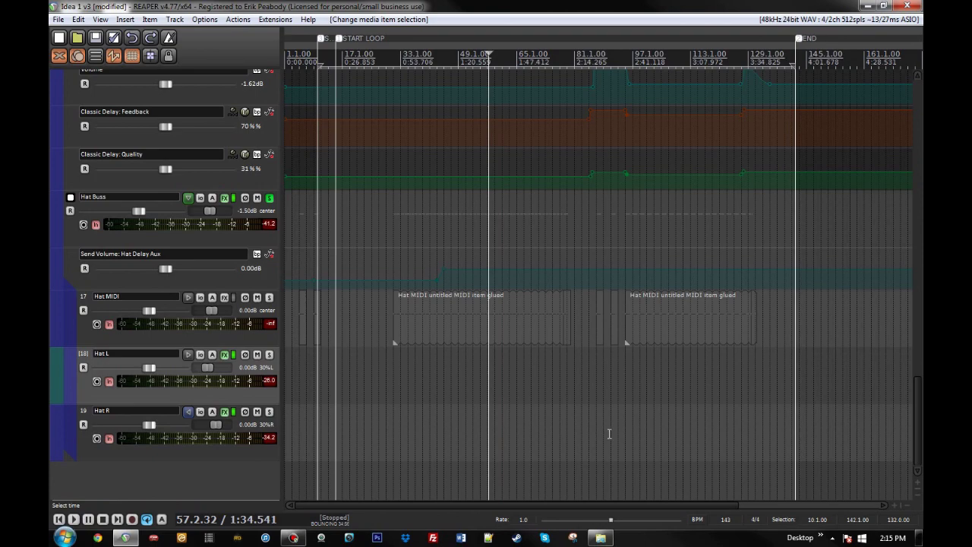
- Review the effects chain on the Hat Delay Aux track, including its ReaEQ, and close the chain
scroll(609, 433, "down", 2)
scroll(49, 302, "up", 5)
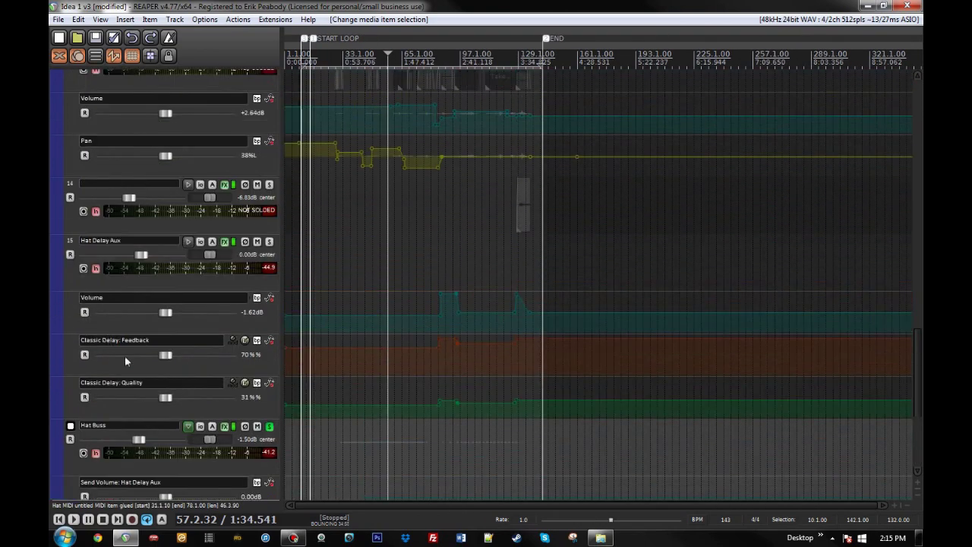
left_click(224, 243)
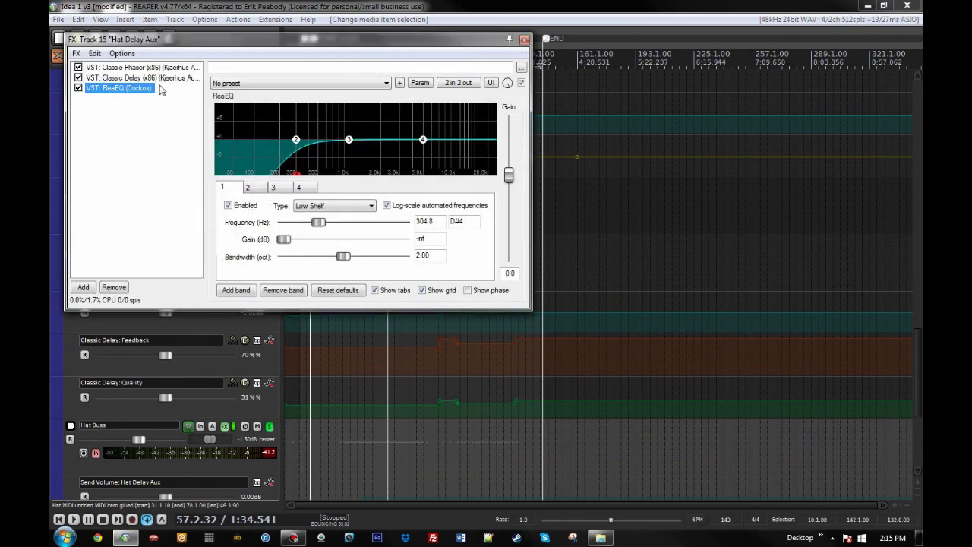
left_click(524, 39)
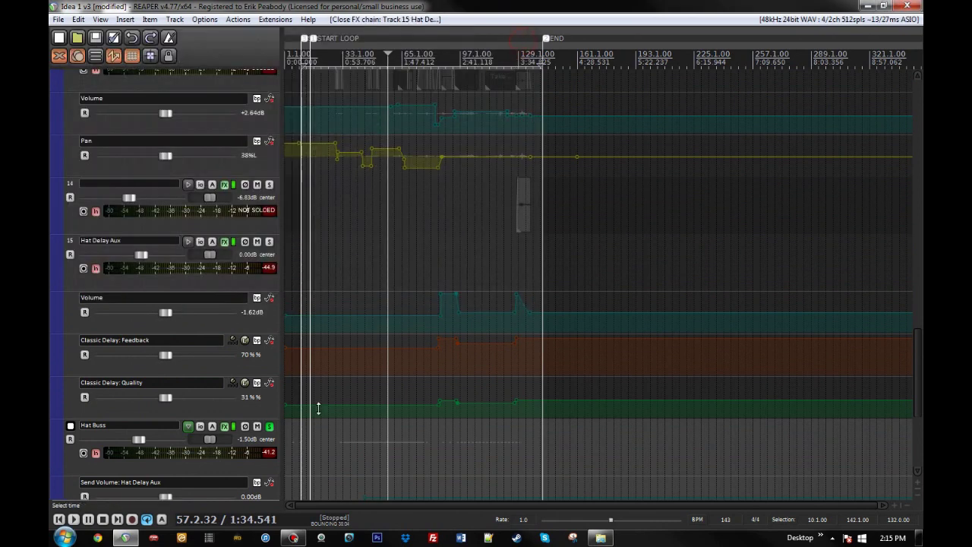
- Unsolo Hat Buss, solo Hat Delay Aux, and play it from around bar 73
left_click(271, 427)
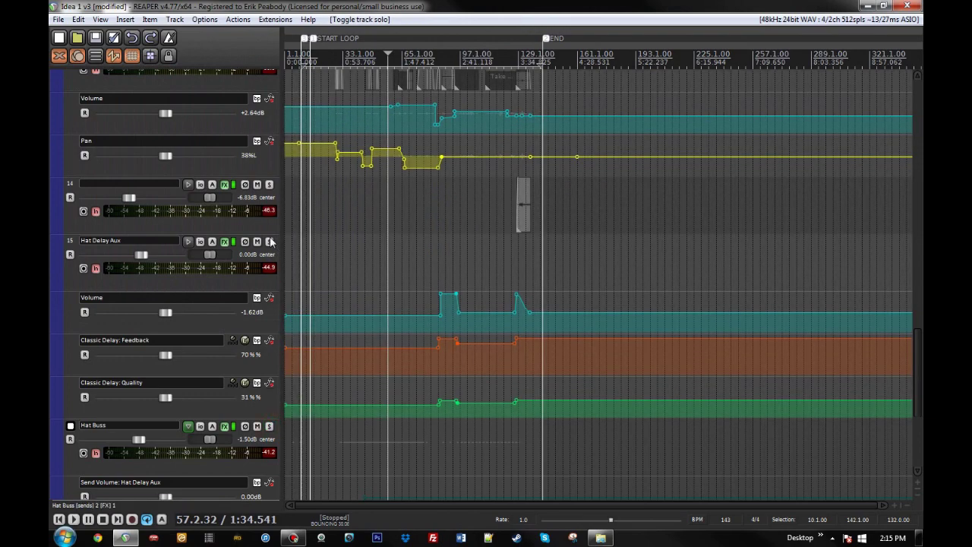
left_click(270, 242)
left_click(435, 273)
scroll(495, 271, "up", 5)
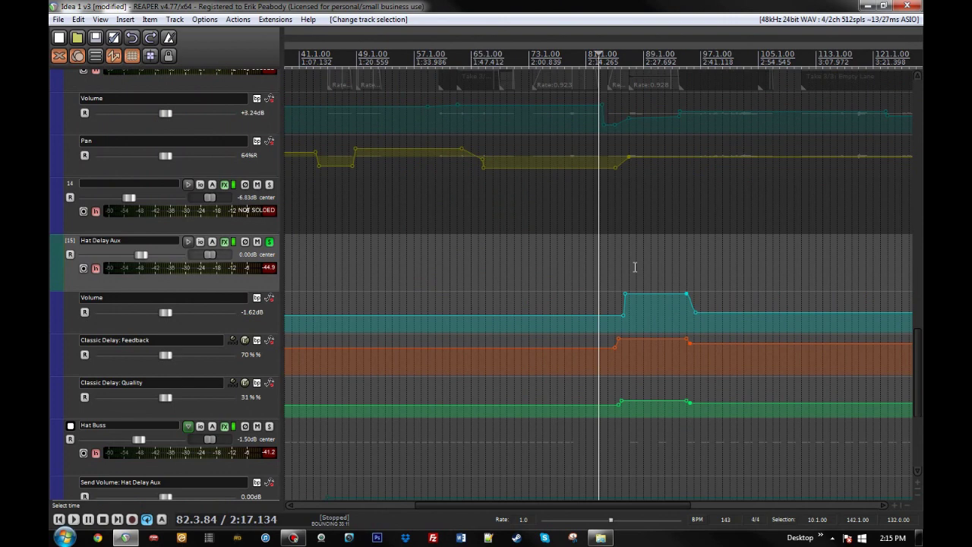
left_click(528, 264)
key("space")
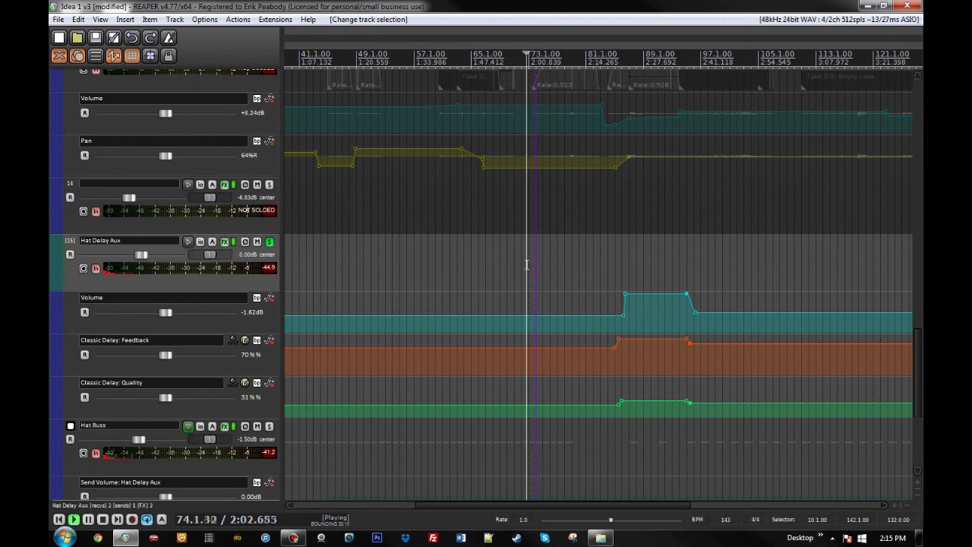
- Check Hat Delay Aux's effects chain and its routing with the Bass Pulse and Hat Buss receives, and close both windows
left_click(224, 243)
left_click(224, 243)
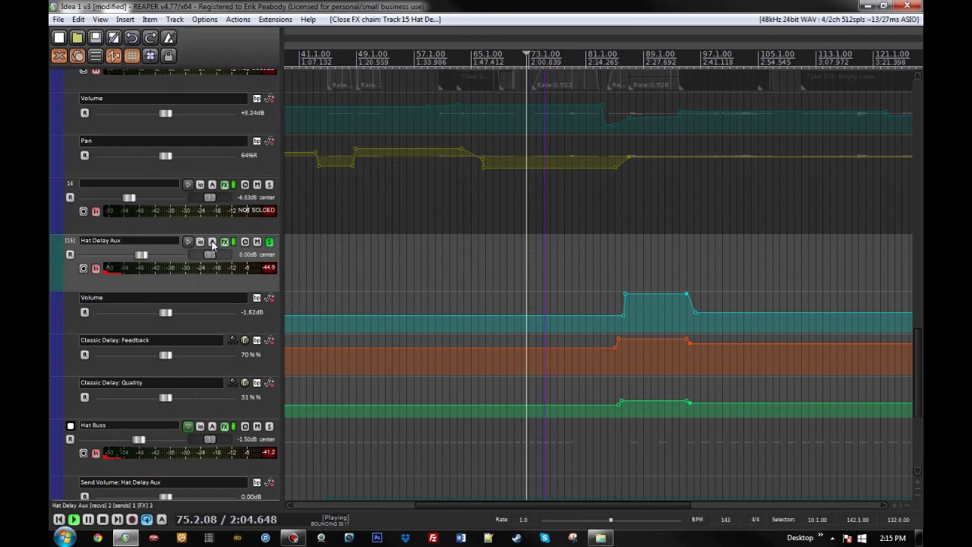
left_click(199, 241)
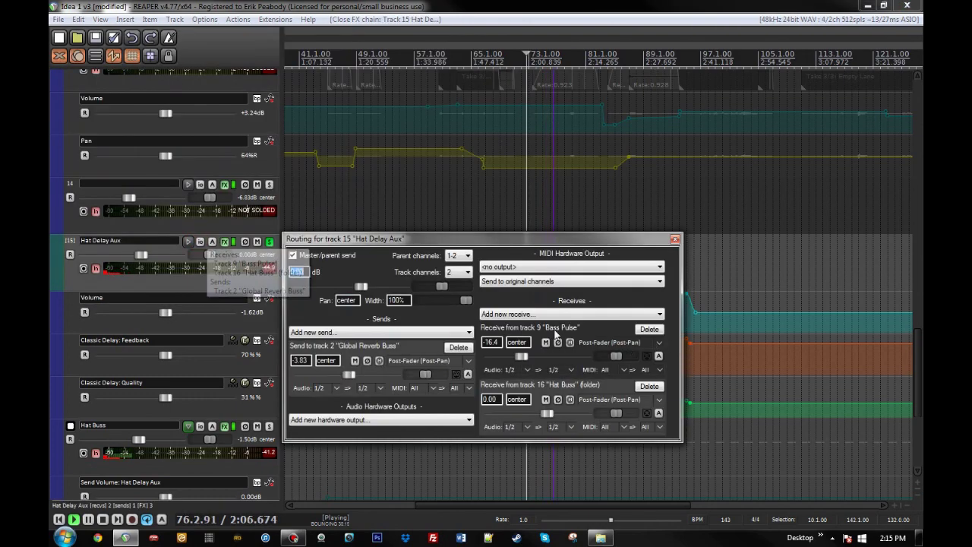
left_click(675, 239)
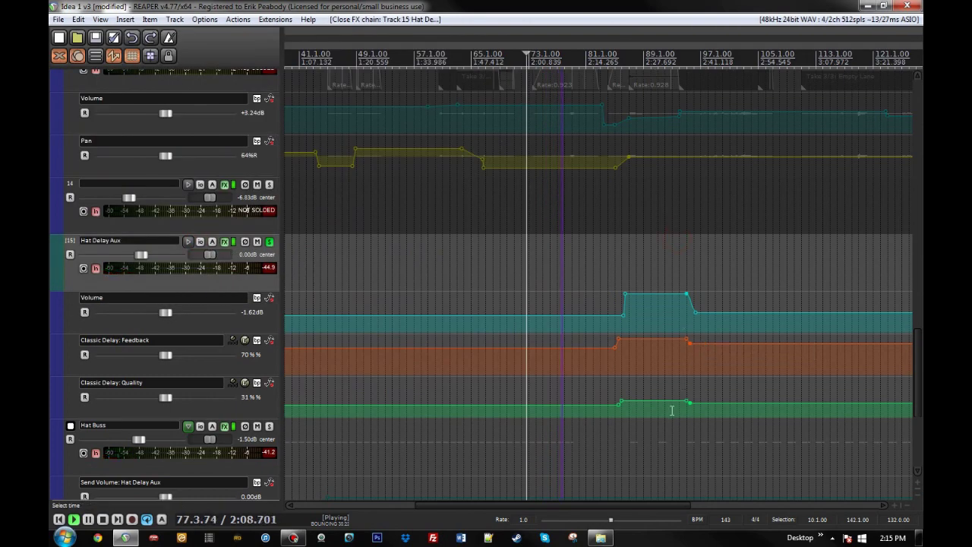
- Audition the soloed Hat Delay Aux through its automation from around bar 83, unsolo the track and stop playback
left_click(603, 281)
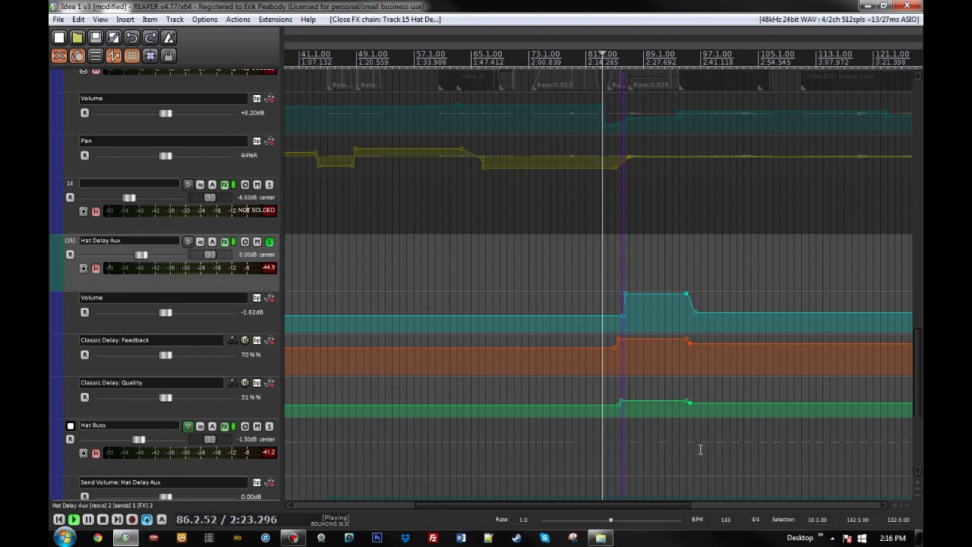
scroll(700, 449, "down", 2)
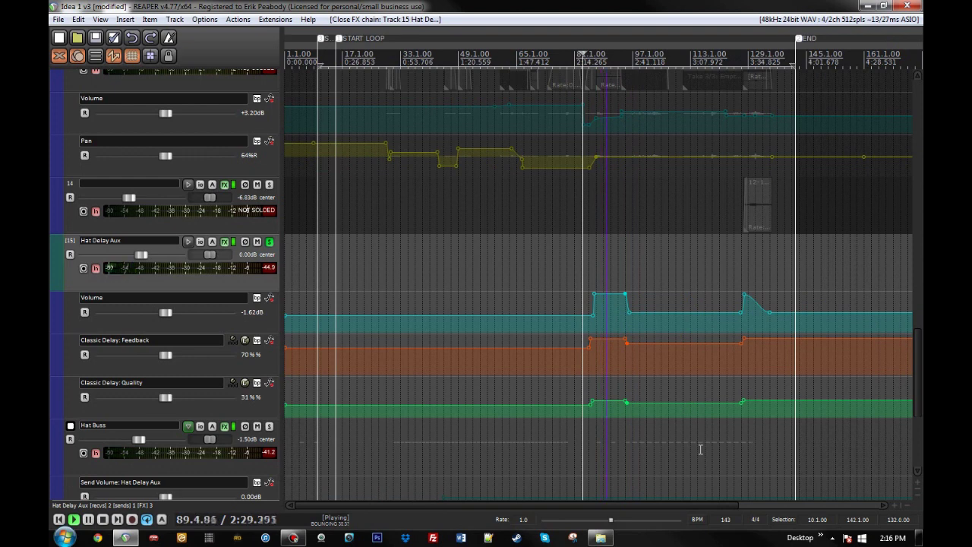
left_click(269, 243)
key("space")
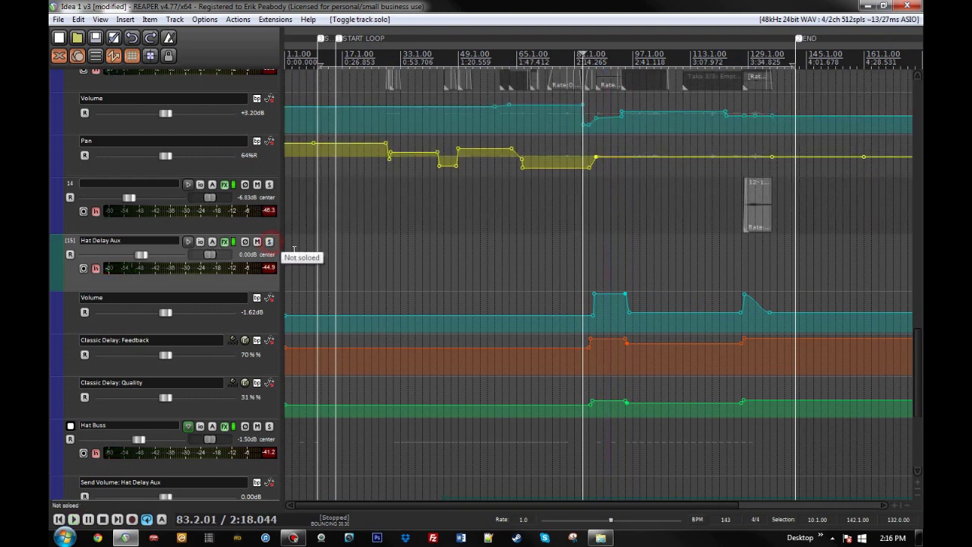
- Play the full mix from bar 83 and examine Hat Delay Aux's volume, feedback and quality automation, and stop playback
key("space")
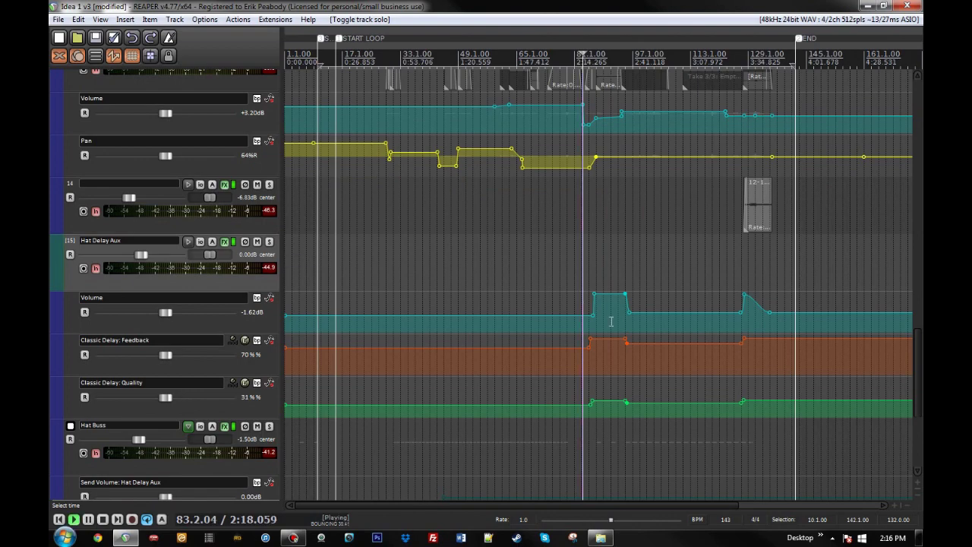
scroll(740, 433, "up", 6)
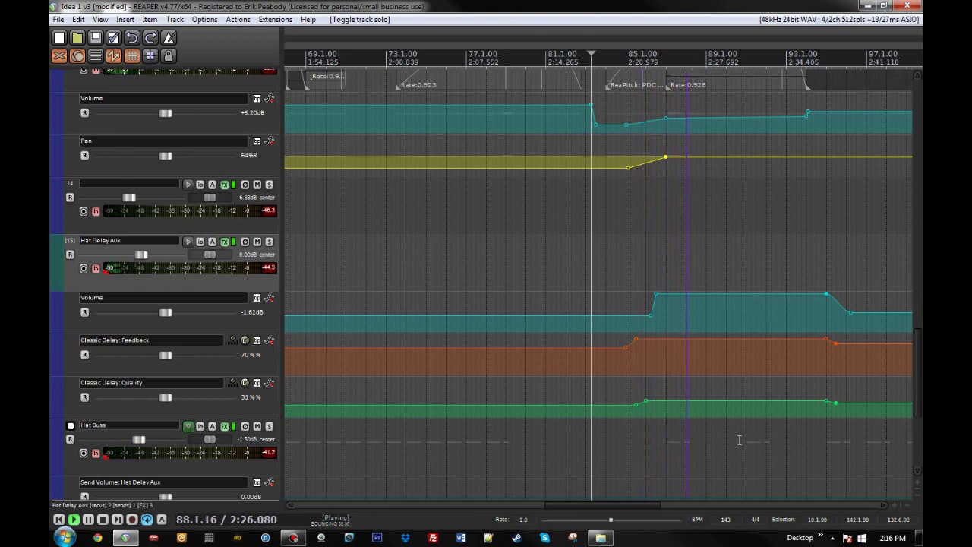
scroll(740, 440, "down", 3)
scroll(739, 440, "down", 1)
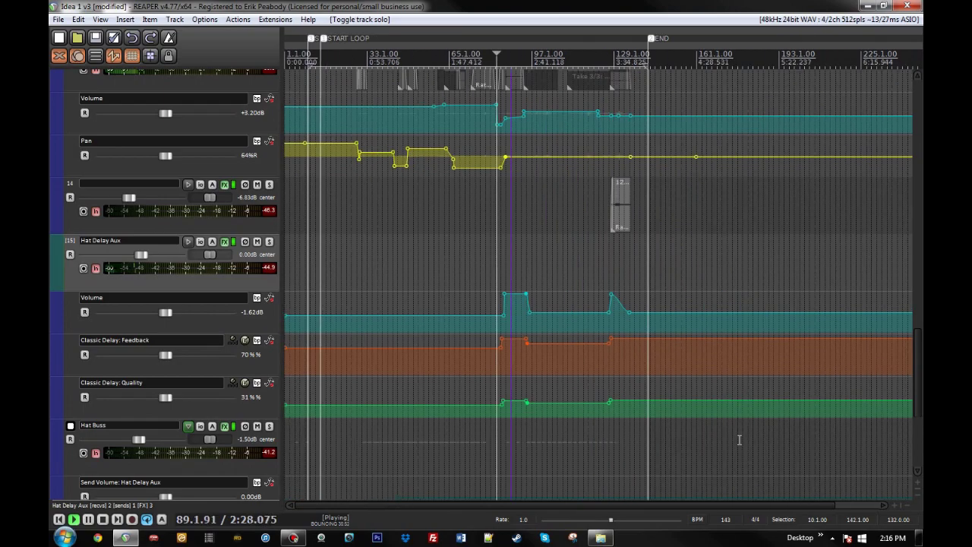
key("space")
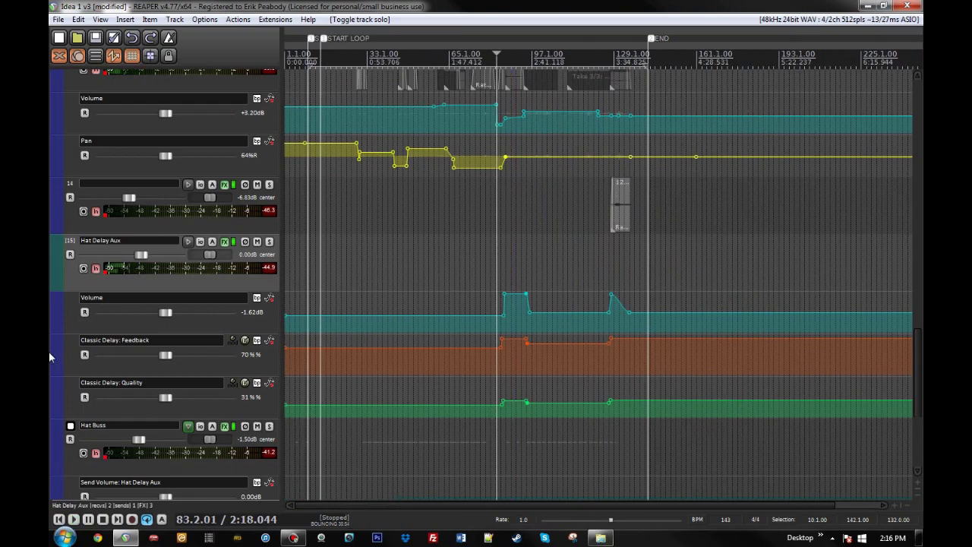
- Play the mix from bar 47 with Global Reverb Buss muted, and stop playback
scroll(48, 357, "down", 5)
scroll(49, 351, "up", 15)
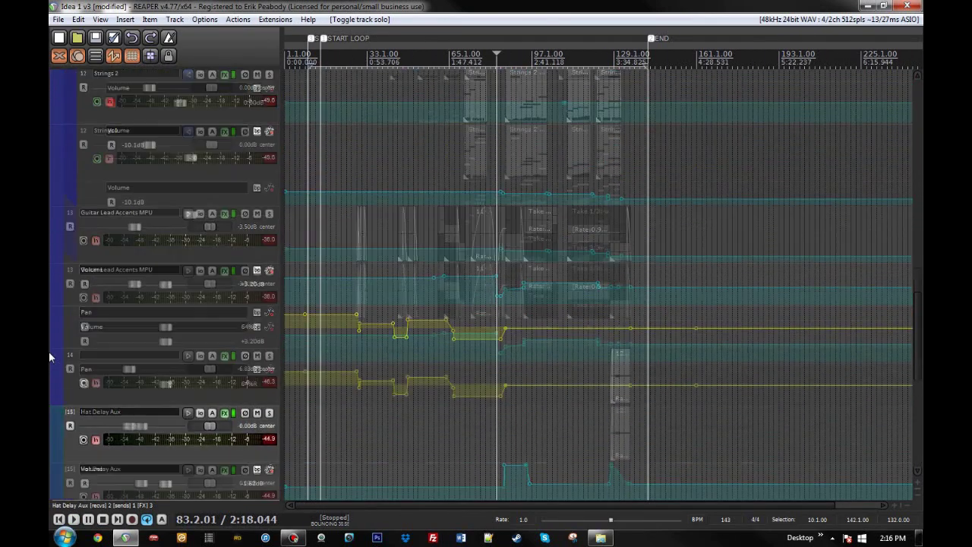
scroll(49, 351, "up", 3)
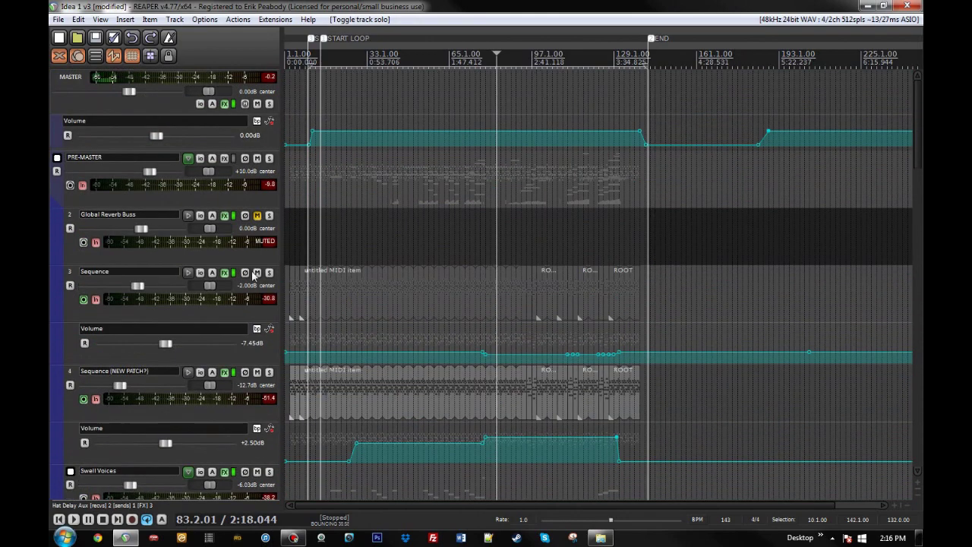
left_click(257, 216)
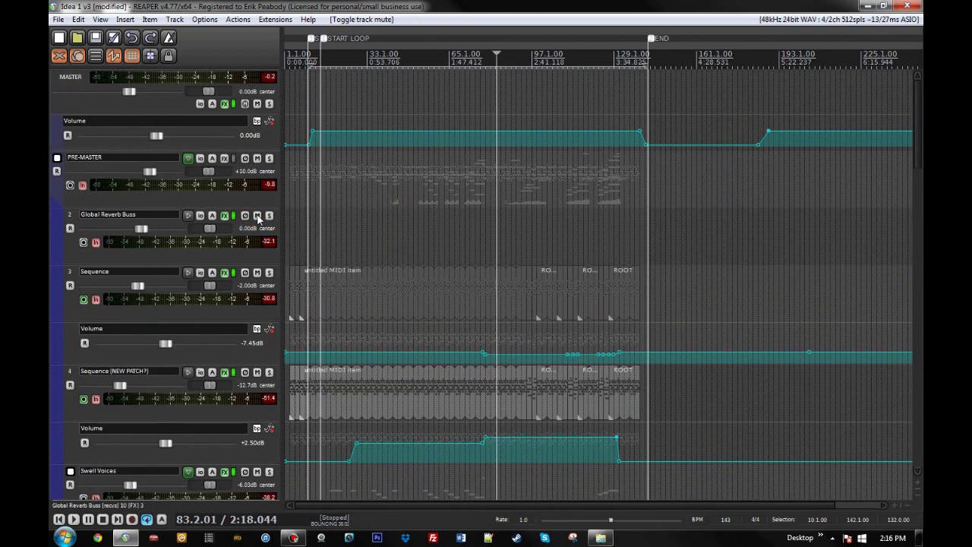
left_click(258, 216)
left_click(405, 236)
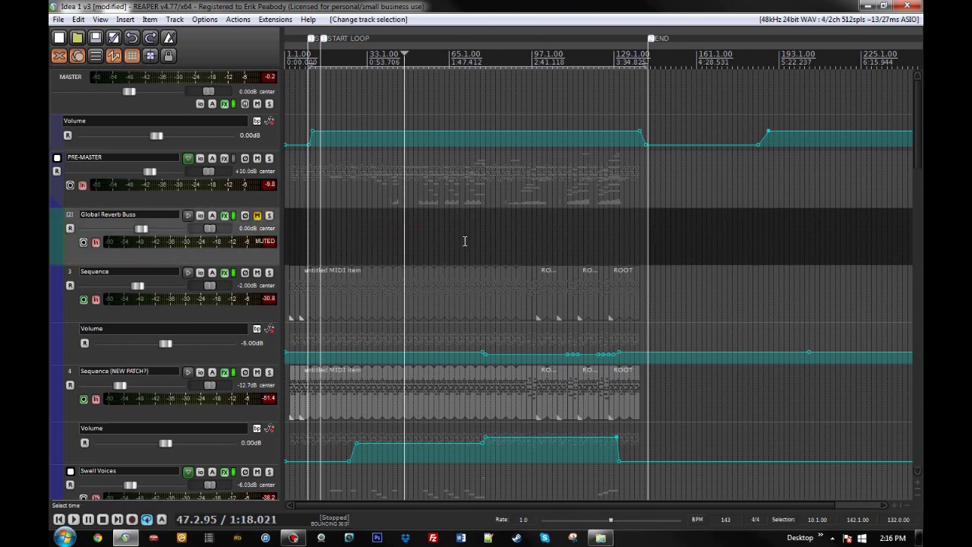
scroll(464, 248, "up", 8)
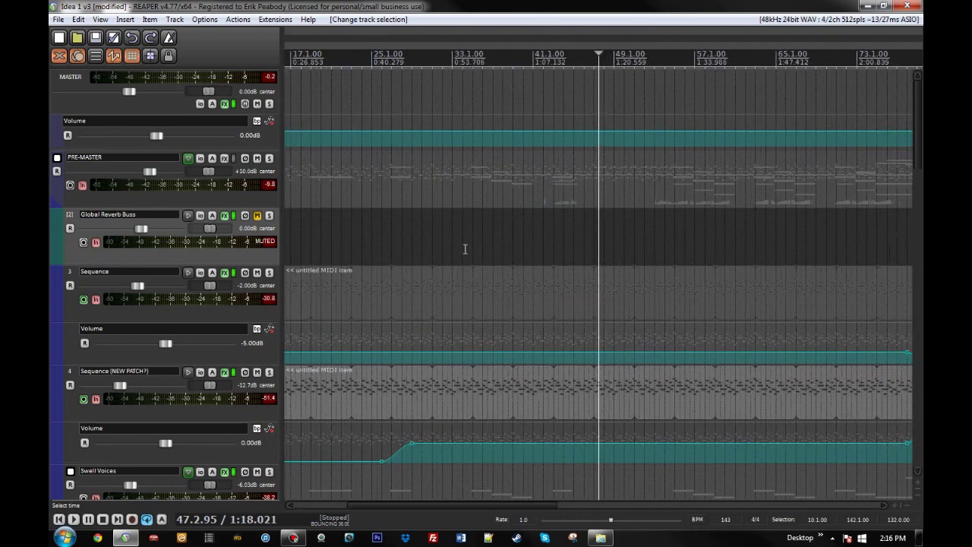
left_click(585, 251)
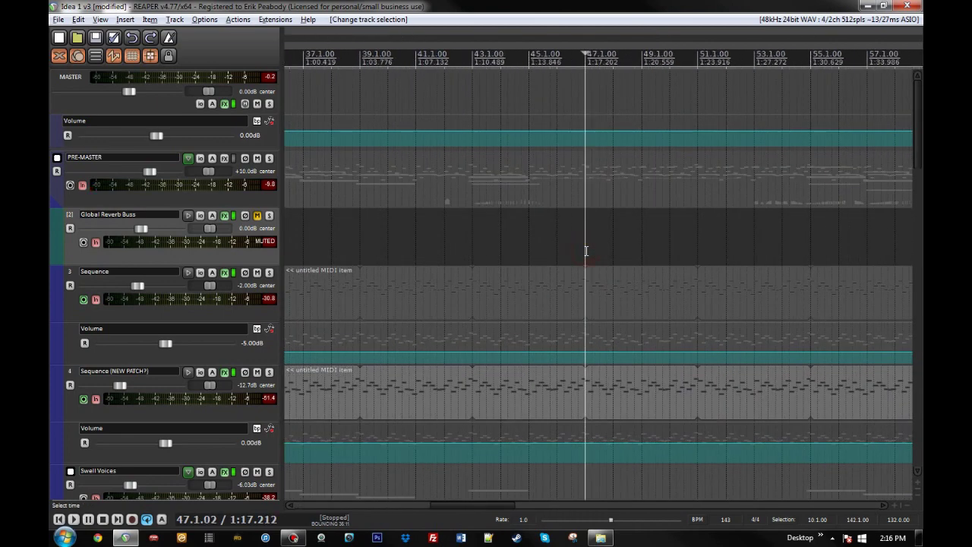
key("space")
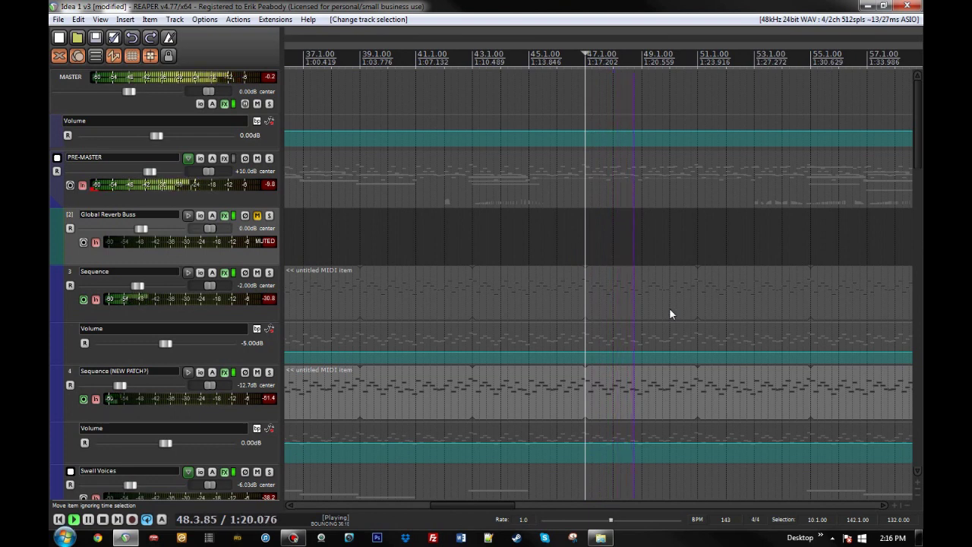
key("space")
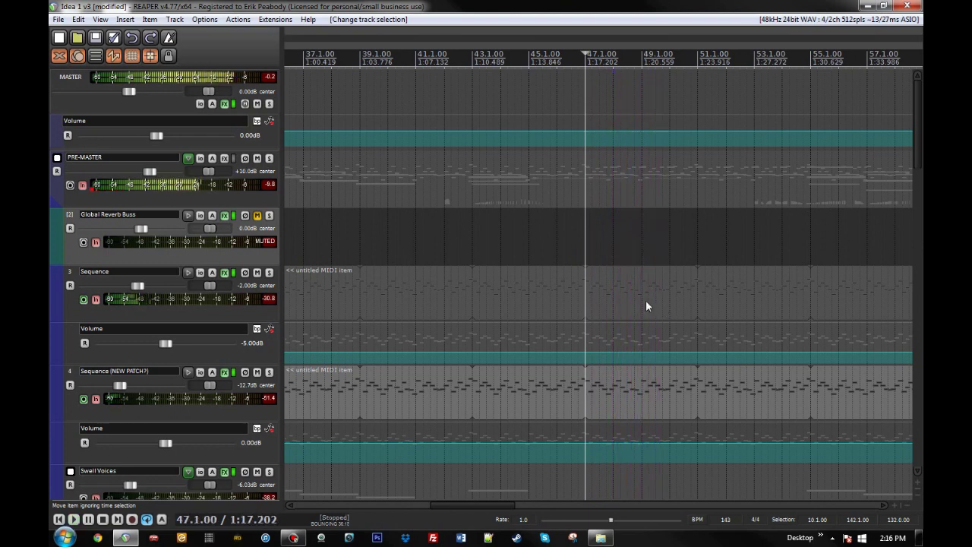
- Unmute Global Reverb Buss and play the mix again from bar 47
left_click(258, 216)
key("space")
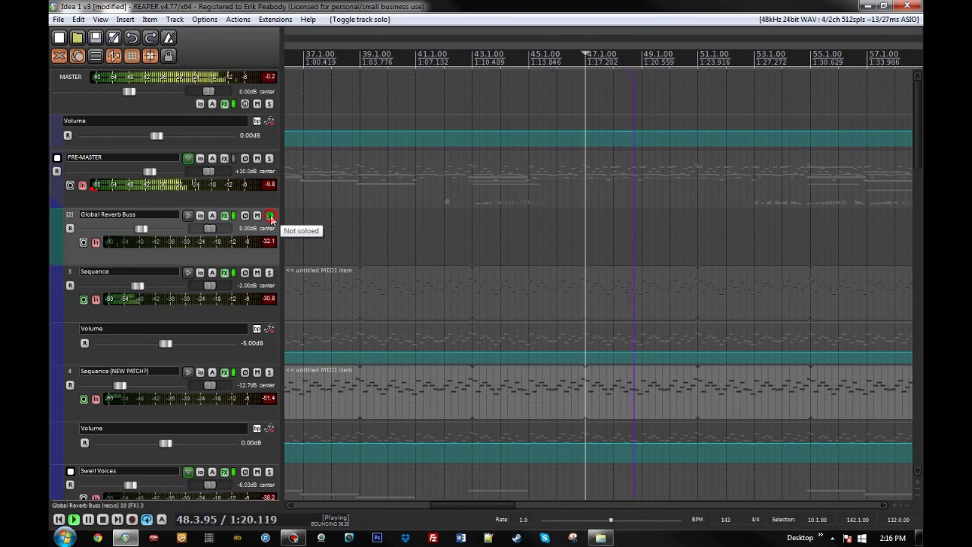
- Solo Global Reverb Buss and audition it alone, continuing from bar 91
left_click(269, 215)
scroll(610, 243, "down", 1)
scroll(611, 243, "down", 4)
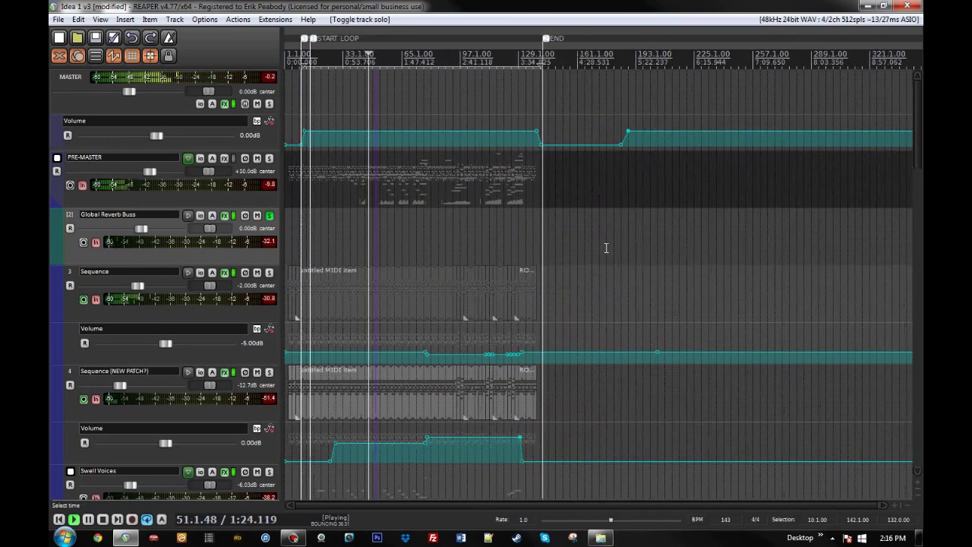
left_click(743, 249)
scroll(769, 249, "up", 3)
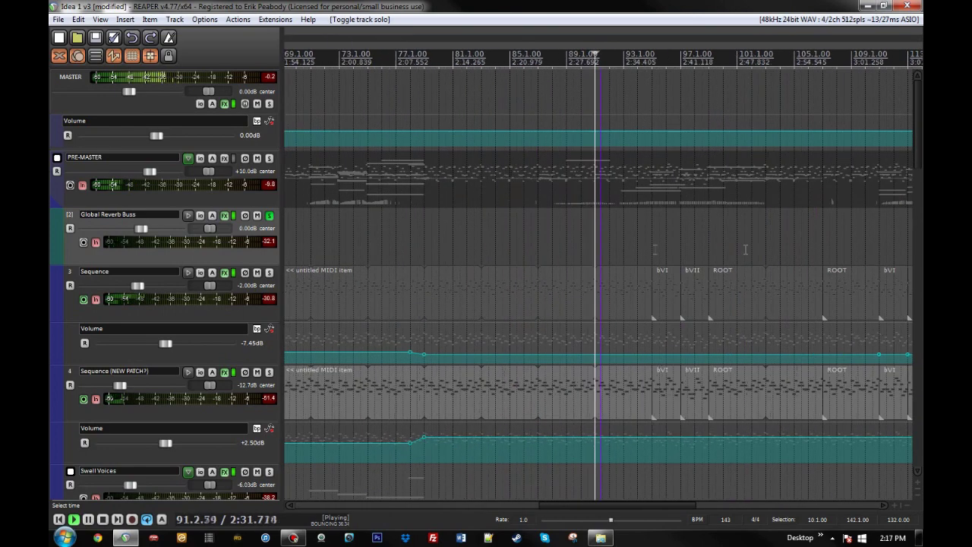
- Unsolo Global Reverb Buss, compare the mix with the reverb muted and unmuted, and stop playback
left_click(269, 218)
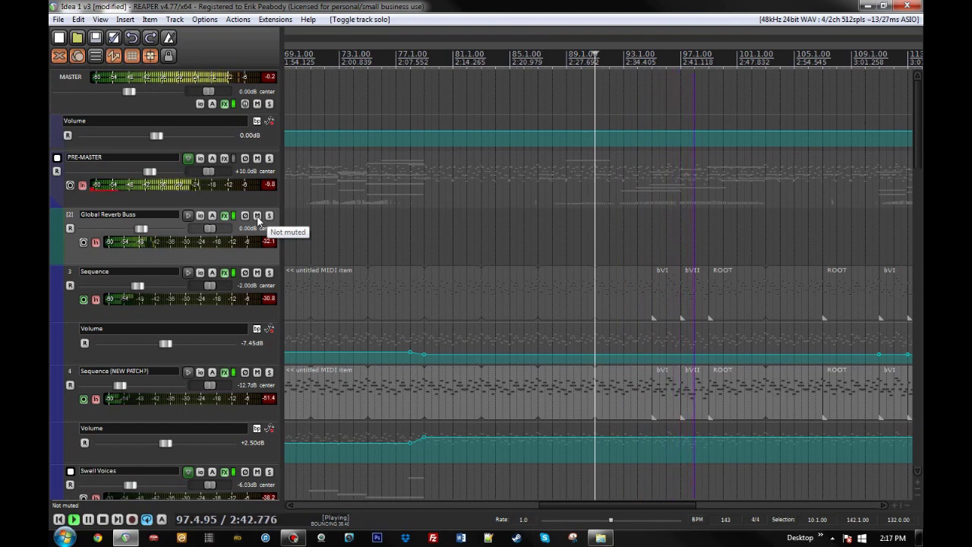
left_click(257, 218)
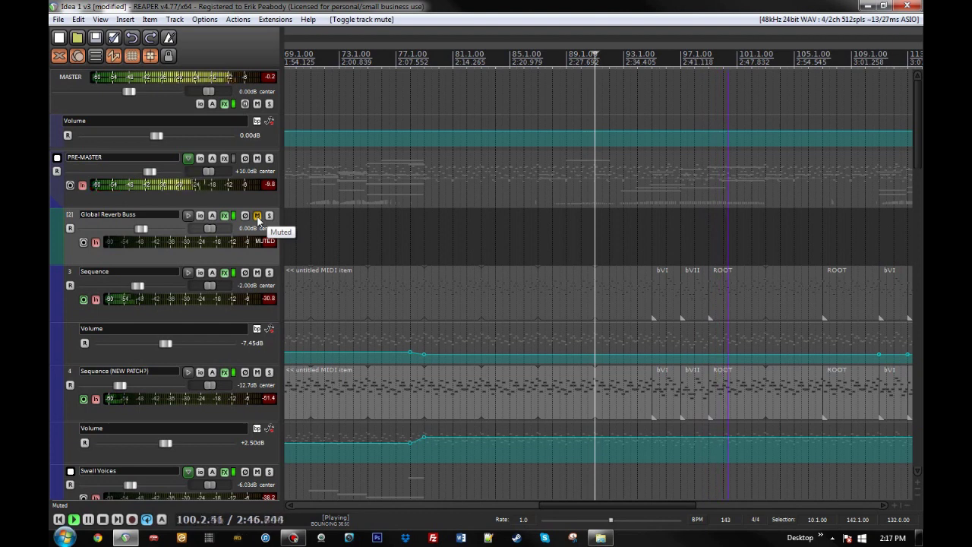
left_click(257, 217)
key("space")
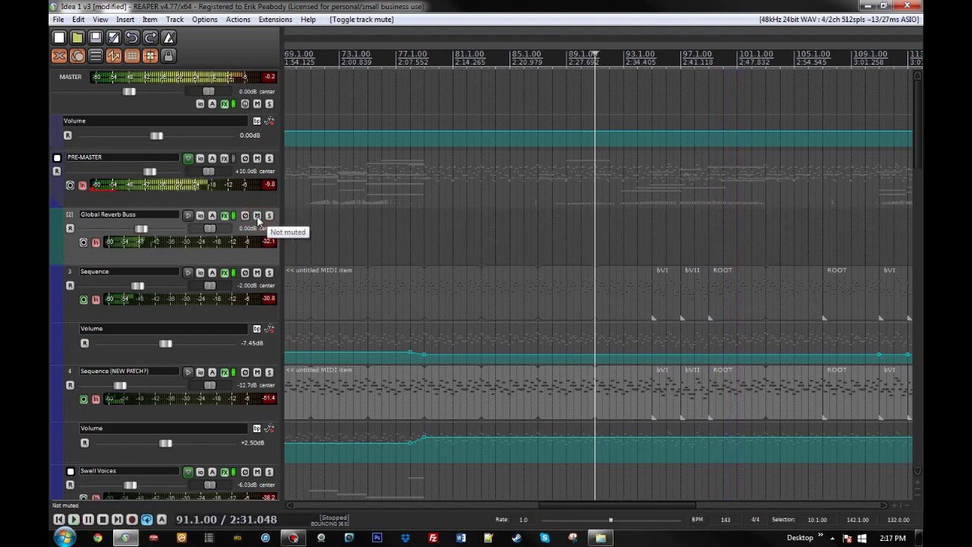
- Check all of Global Reverb Buss's track receives in its routing window, close it and look over the sending tracks
left_click(202, 216)
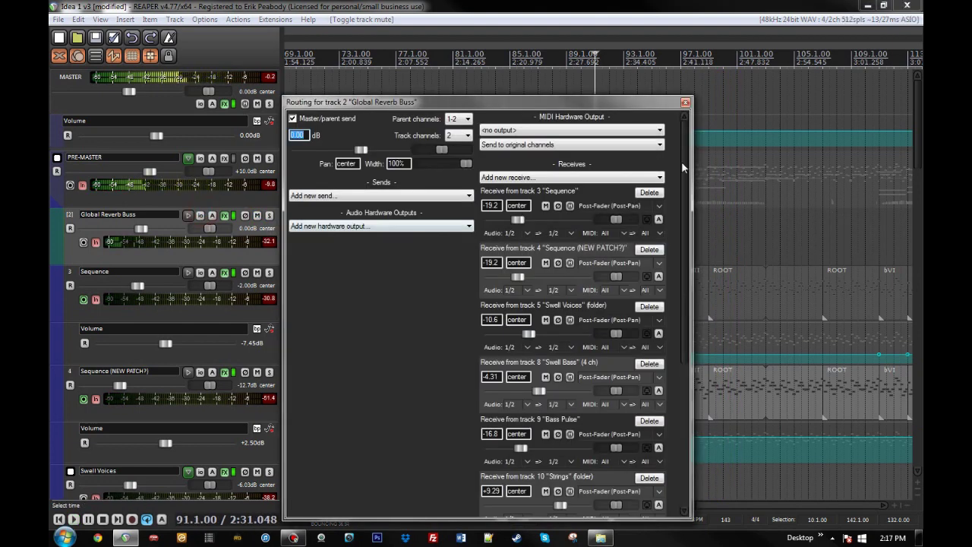
left_click_drag(684, 169, 689, 311)
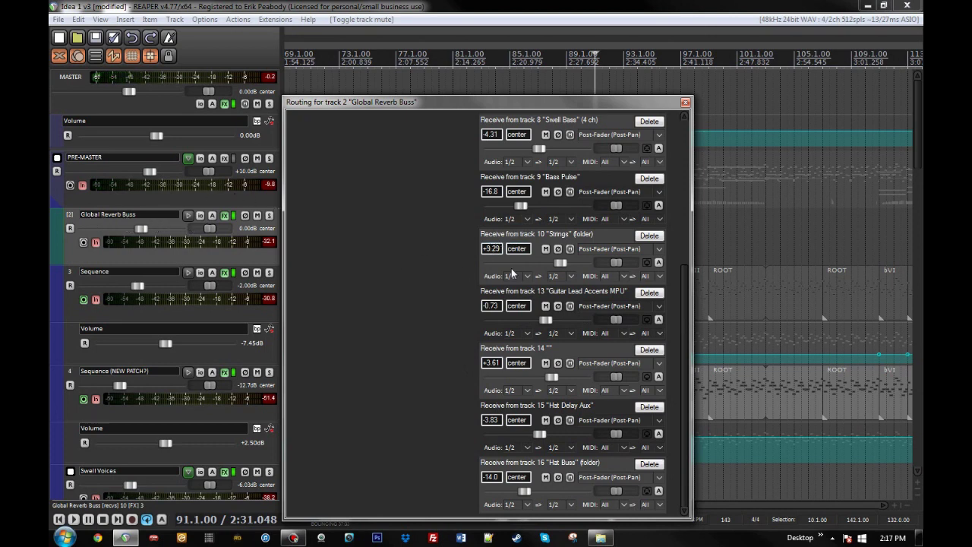
left_click(686, 102)
scroll(49, 286, "down", 6)
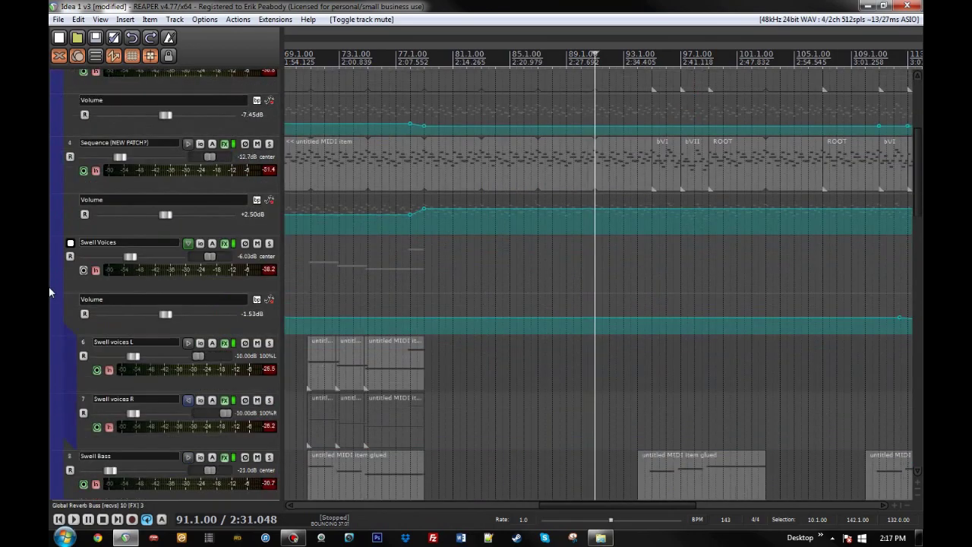
scroll(48, 286, "down", 5)
scroll(49, 287, "up", 6)
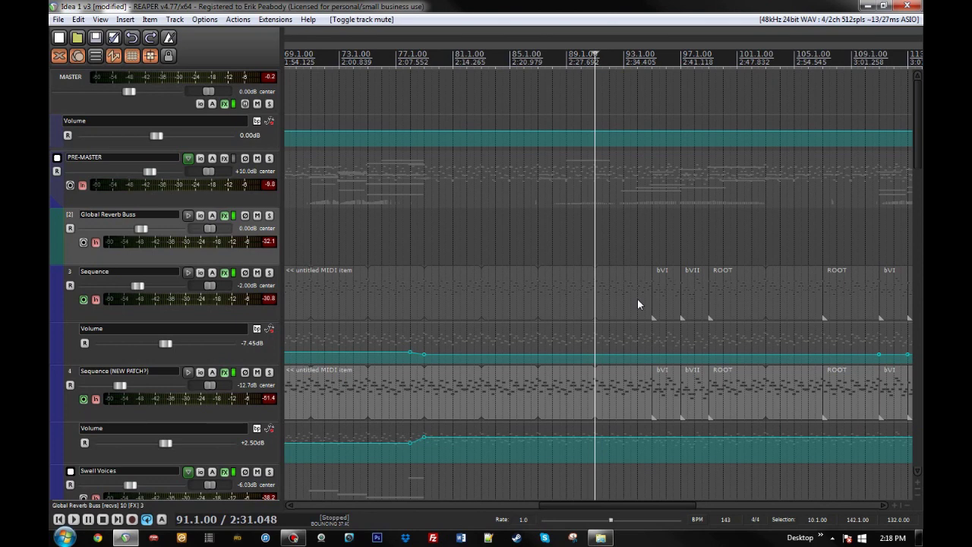
- Select the long untitled MIDI item on the Sequence track and place the edit cursor at bar 55
left_click(479, 308)
scroll(492, 294, "down", 3)
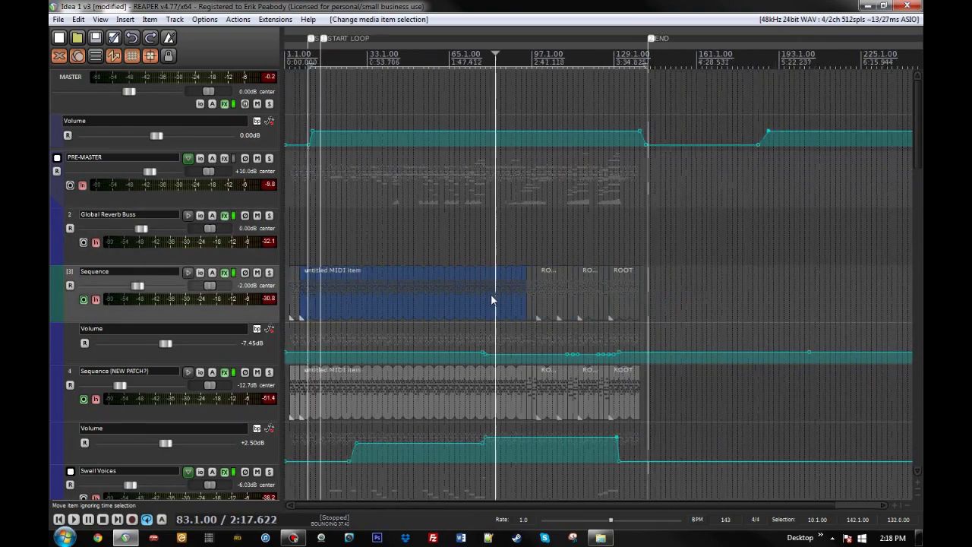
scroll(488, 298, "up", 2)
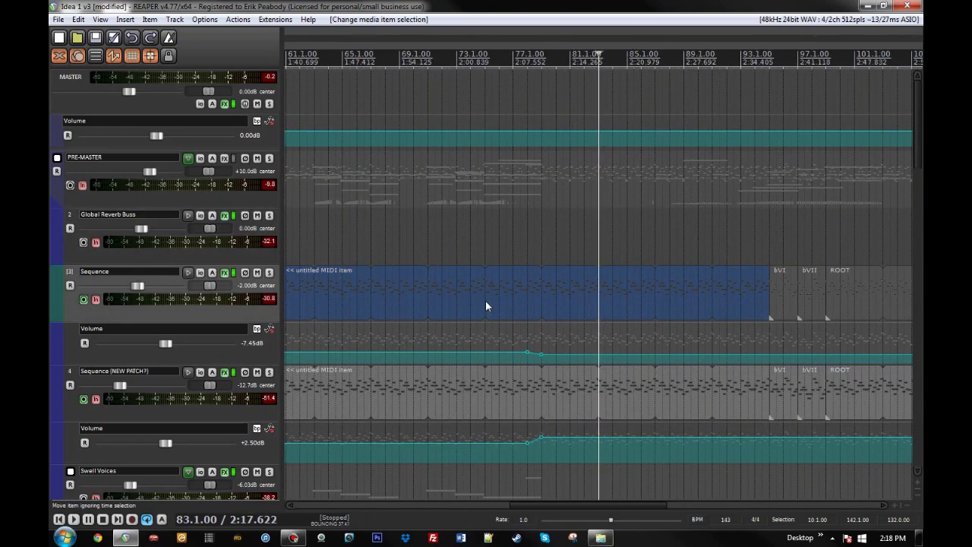
left_click(484, 301)
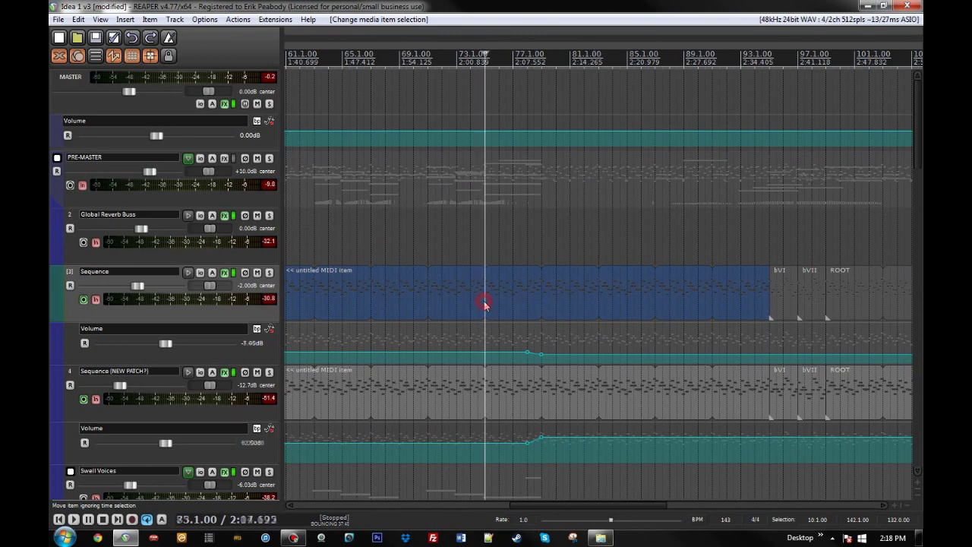
scroll(483, 301, "down", 5)
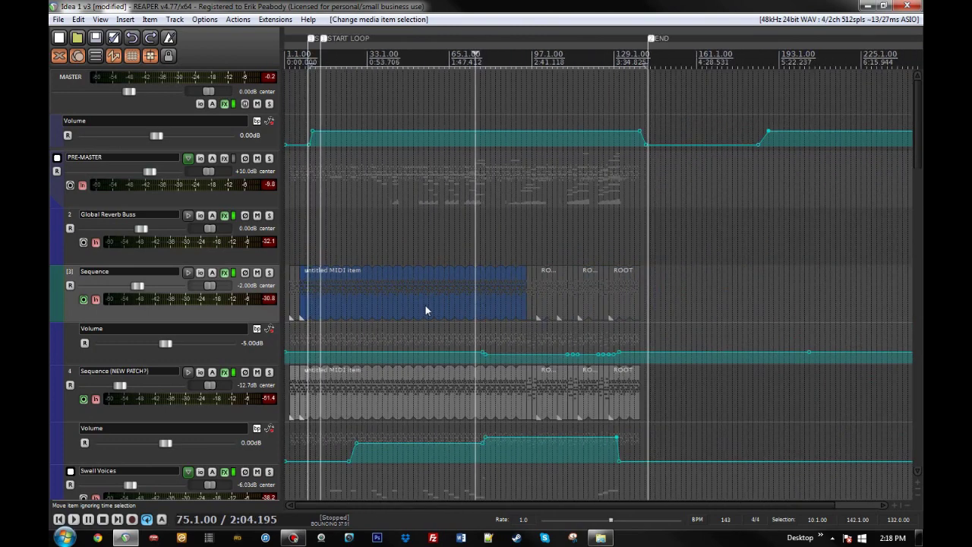
left_click(423, 306)
scroll(481, 300, "up", 6)
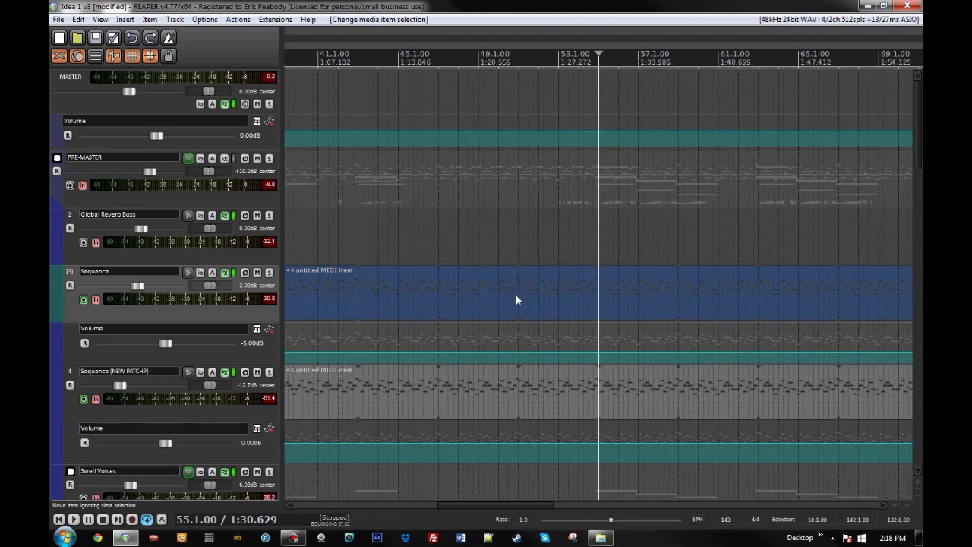
scroll(515, 300, "down", 3)
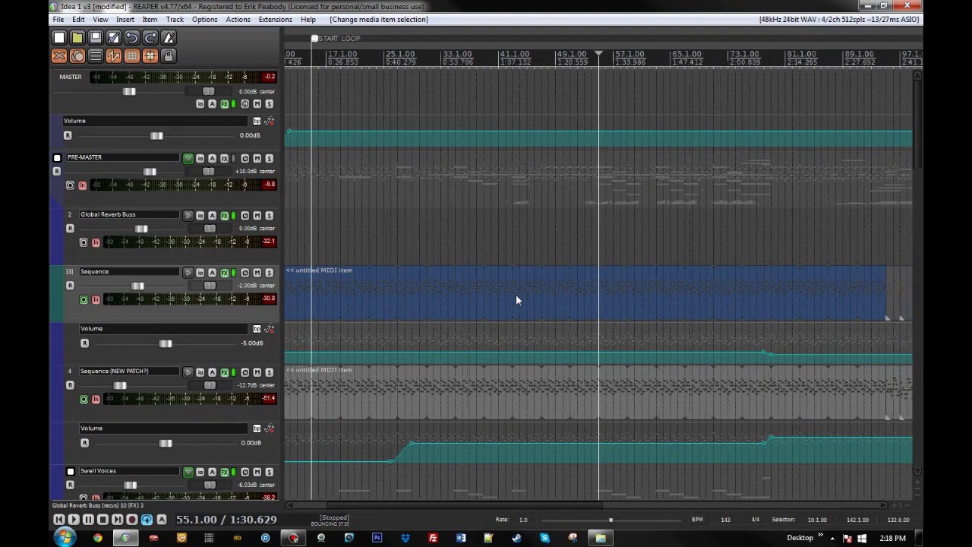